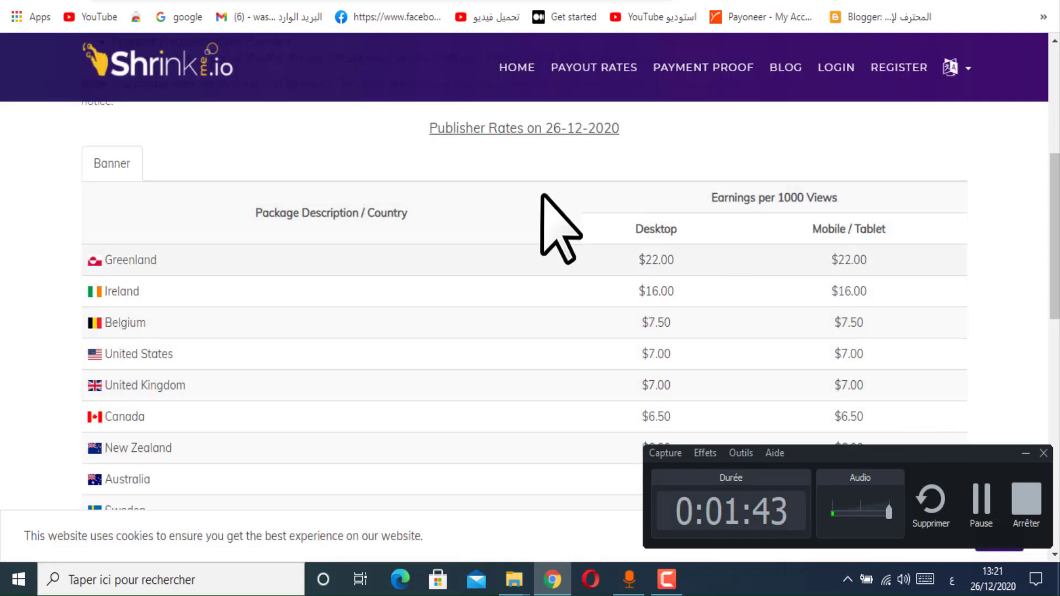
Step: Review the ShrinkMe.io publisher rates by country, return to its home page and highlight the highest-paying URL shortener tagline
scroll(255, 284, down, 3)
scroll(332, 372, up, 2)
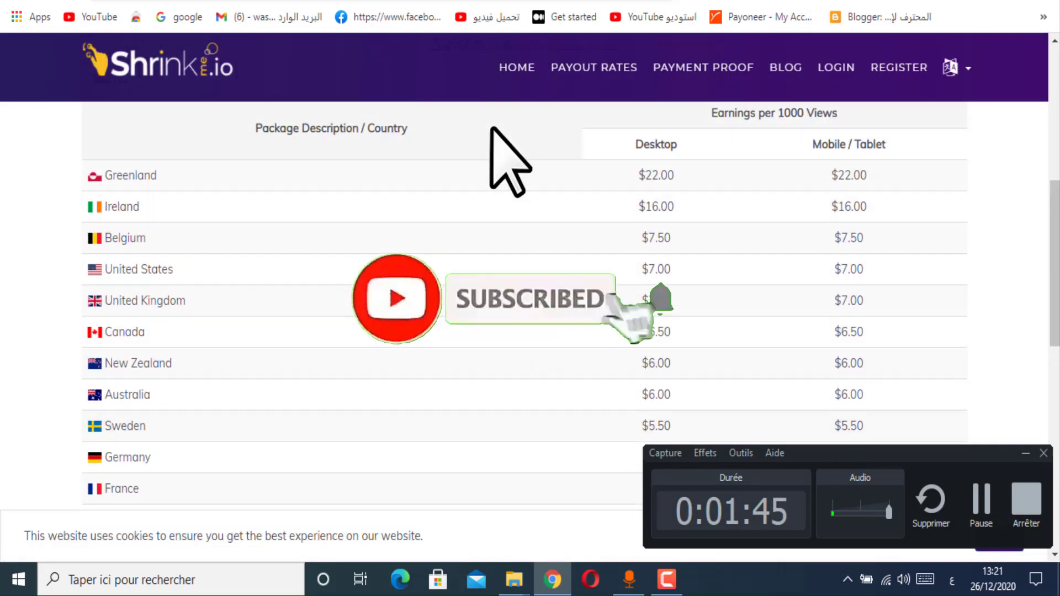
click(511, 72)
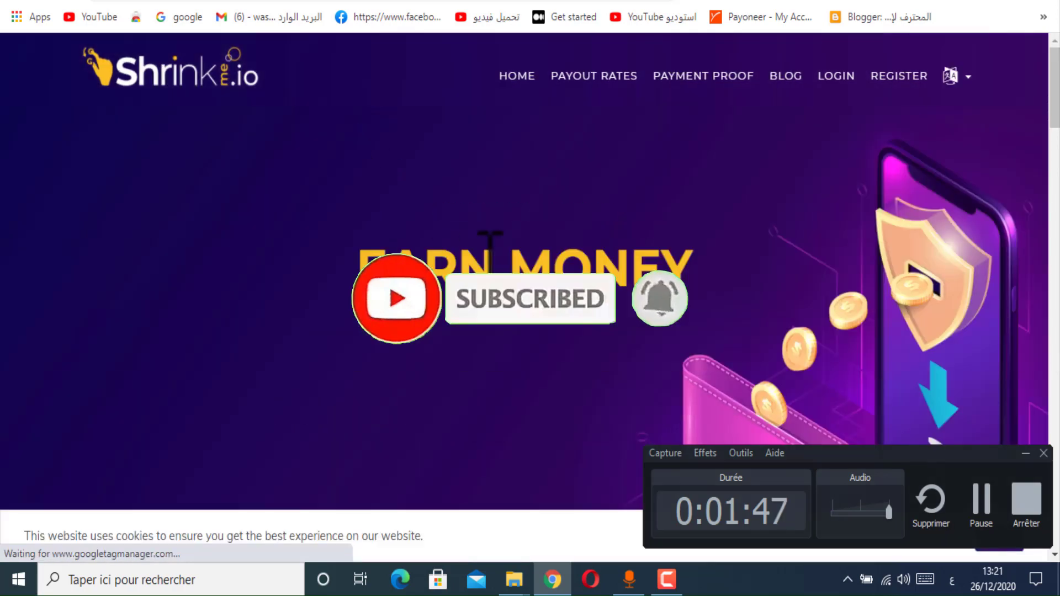
scroll(426, 236, down, 1)
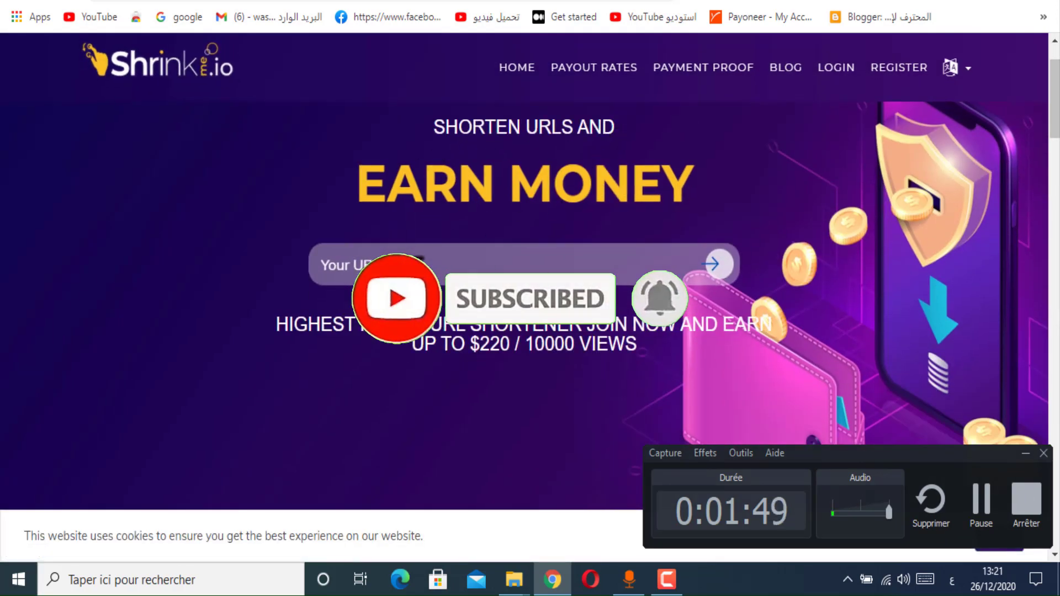
triple_click(333, 331)
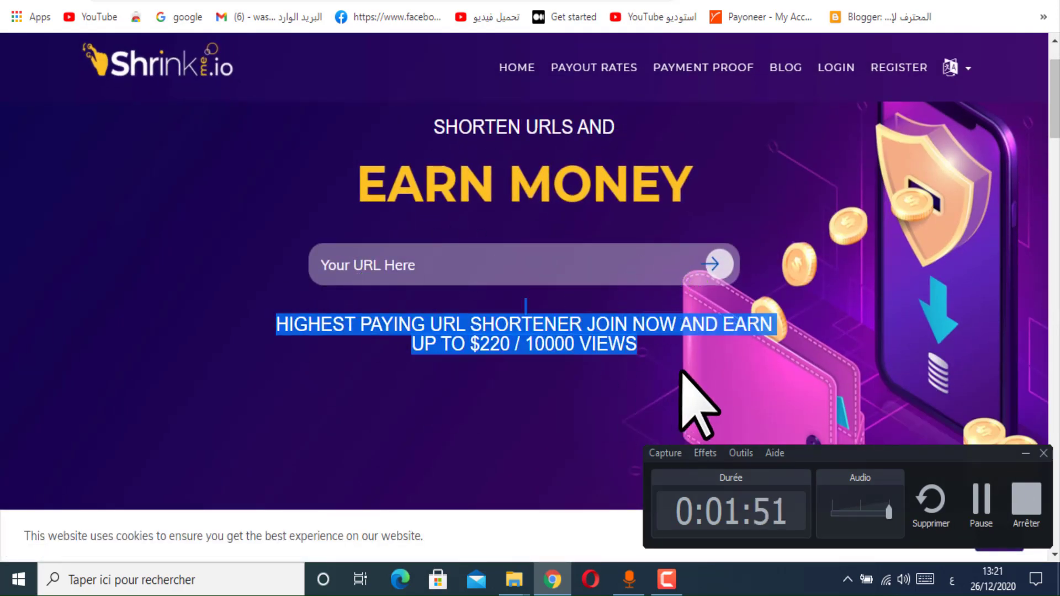
click(540, 348)
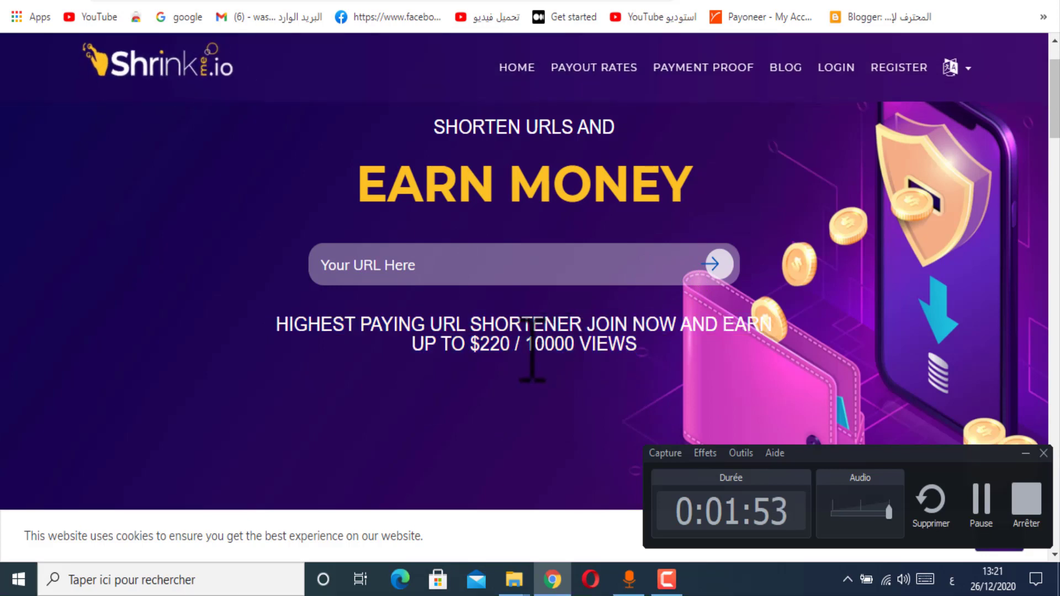
Step: Highlight the earnings-per-views claim in the ShrinkMe.io tagline and look over the section on how to start
drag(540, 348, 524, 346)
click(1027, 453)
click(552, 347)
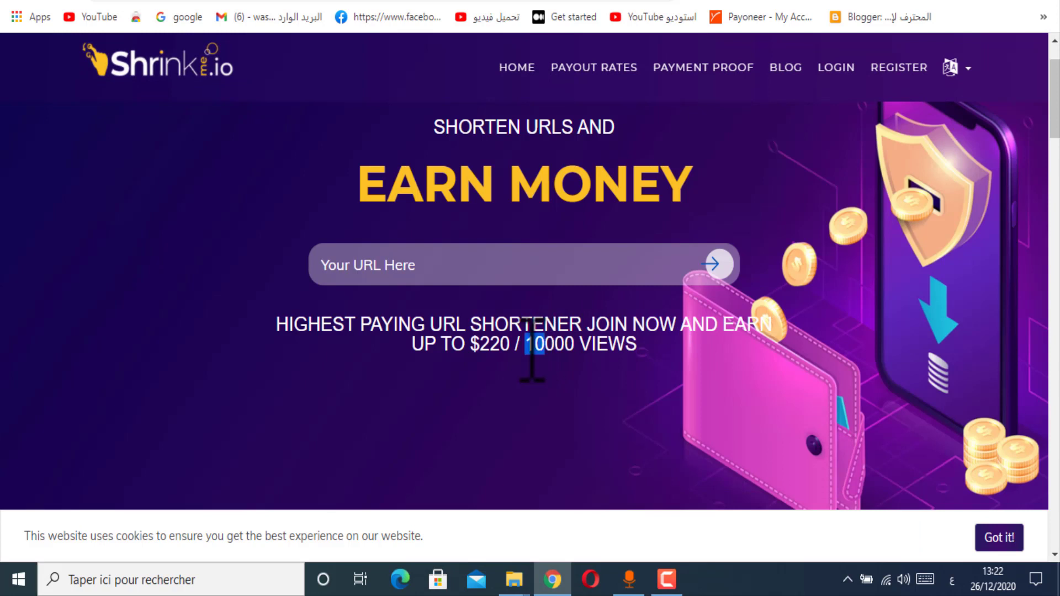
drag(483, 367, 350, 372)
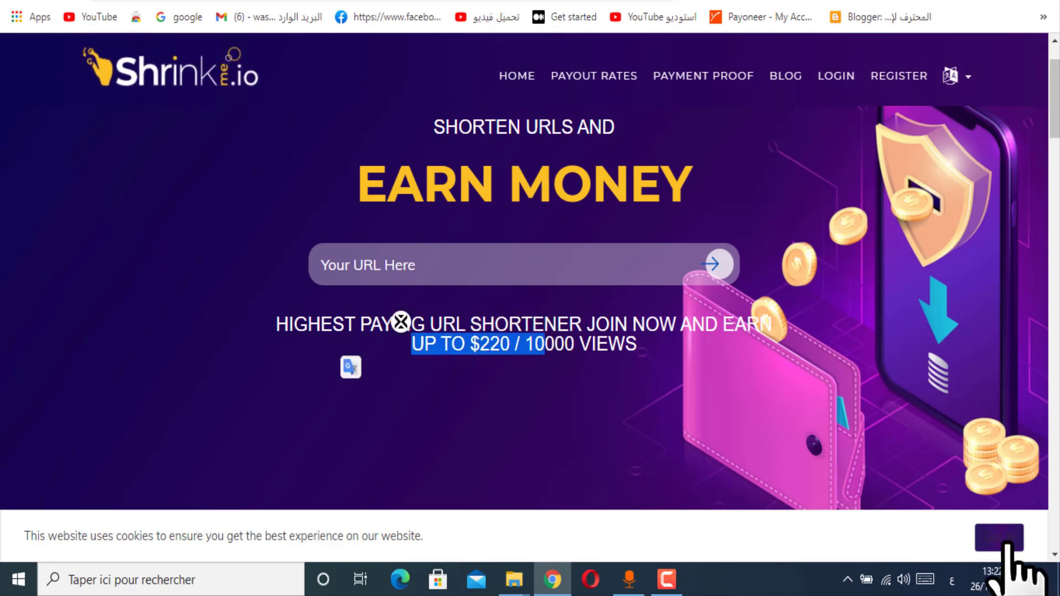
scroll(535, 368, down, 6)
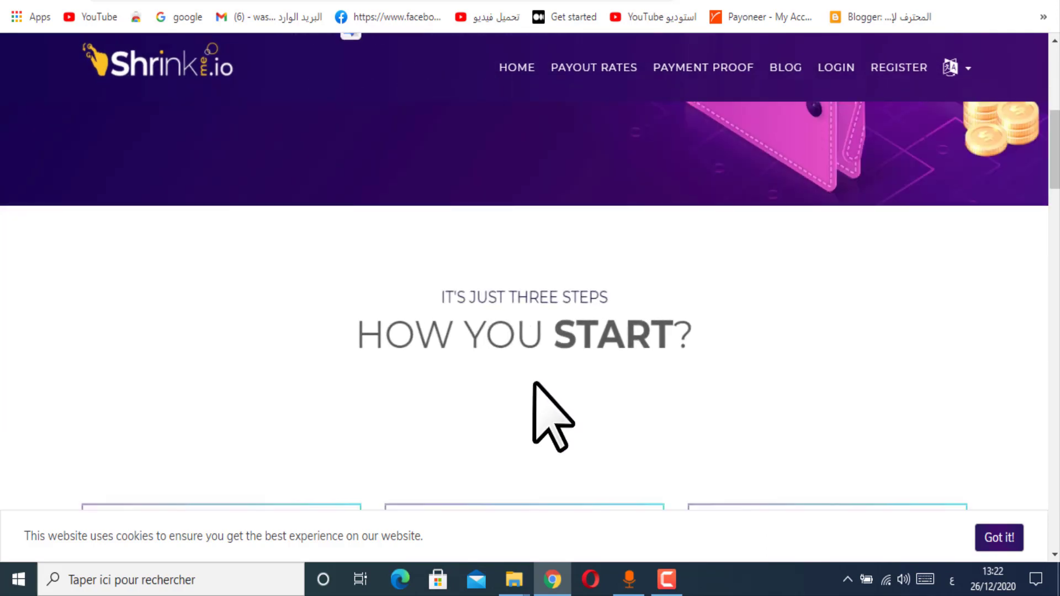
scroll(646, 218, up, 3)
Step: Switch to the exe.io site, view its account registration form and return to the exe.io home page
click(718, 2)
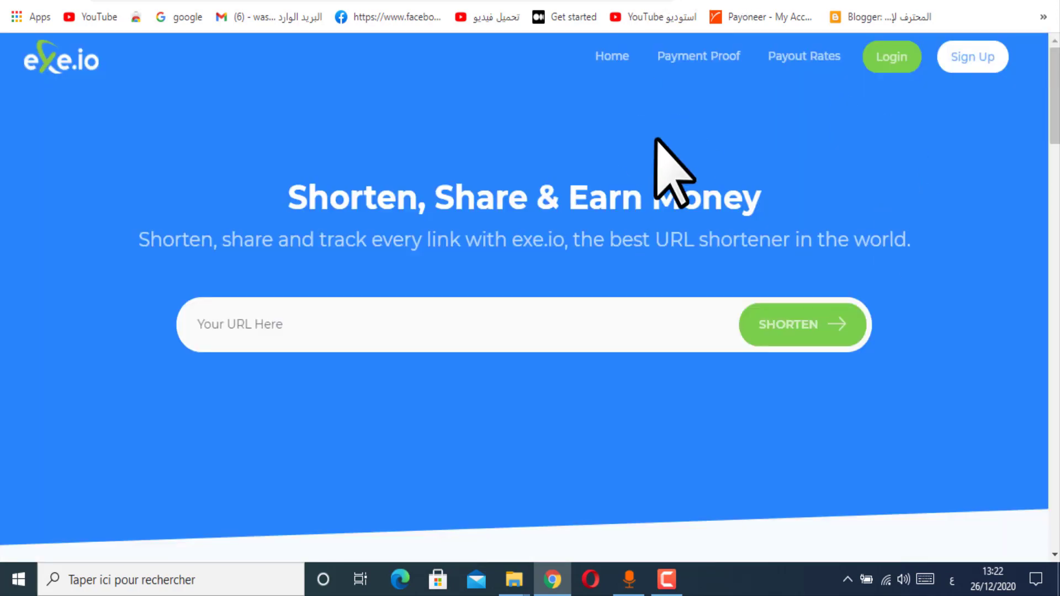
click(975, 53)
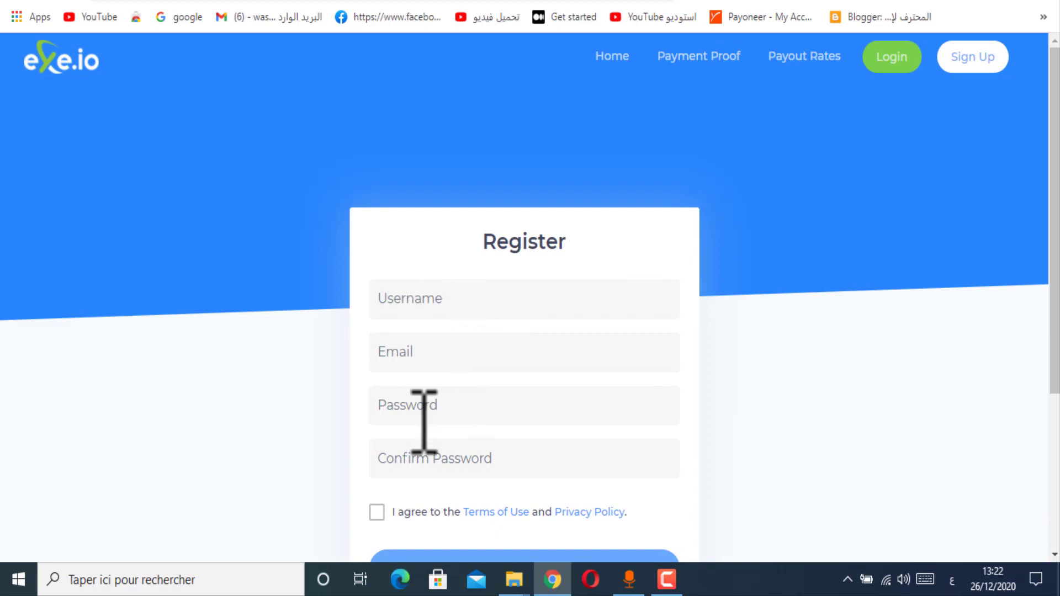
scroll(424, 419, down, 3)
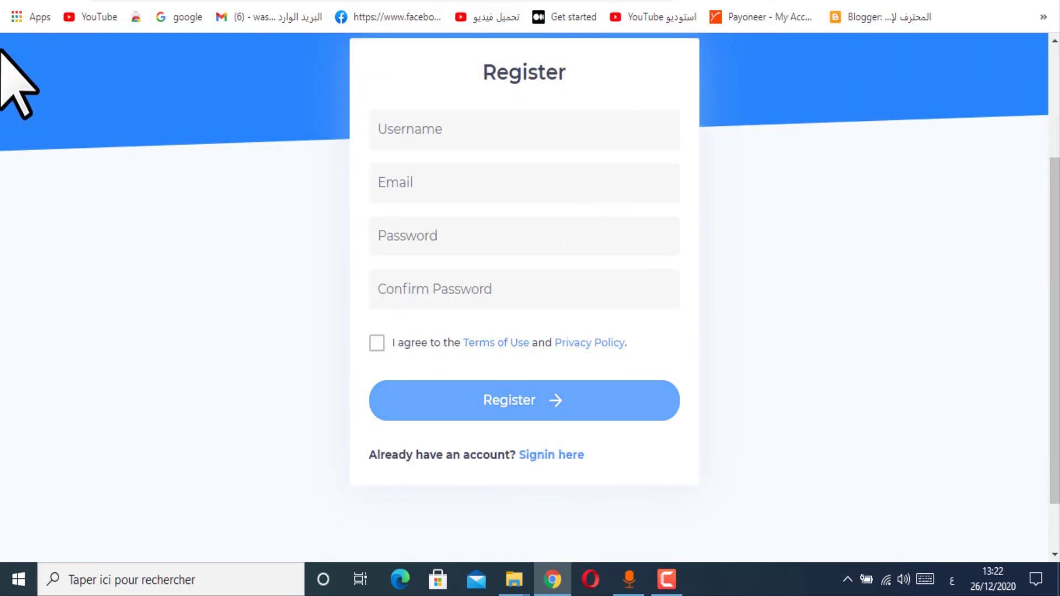
click(83, 6)
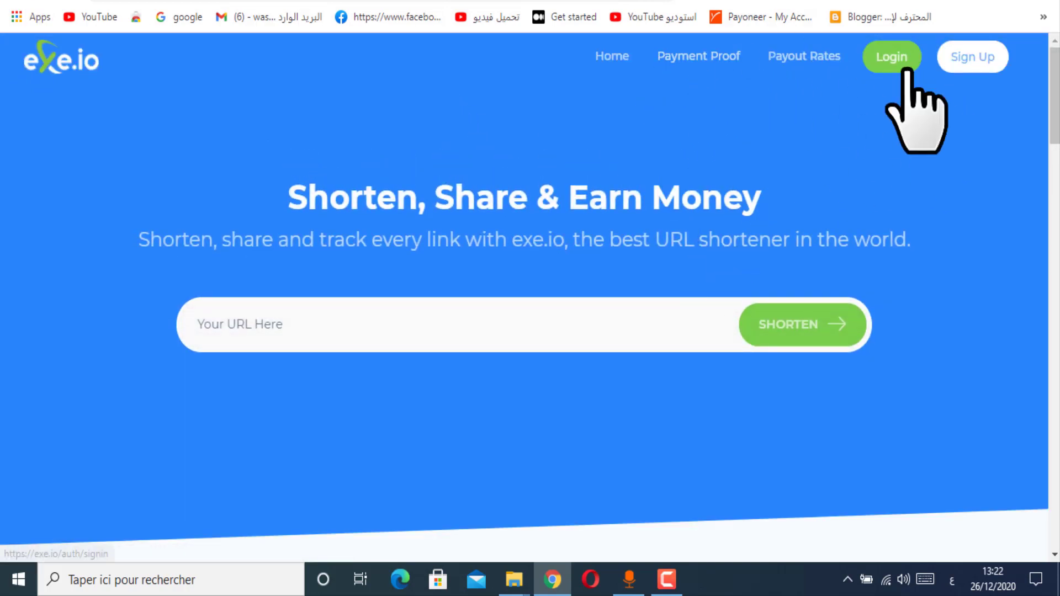
Step: Log in to exe.io with the saved credentials and the Remember me option enabled
click(892, 57)
scroll(436, 343, down, 3)
mouse_move(393, 309)
mouse_down()
mouse_move(417, 308)
mouse_move(385, 302)
mouse_up()
click(377, 308)
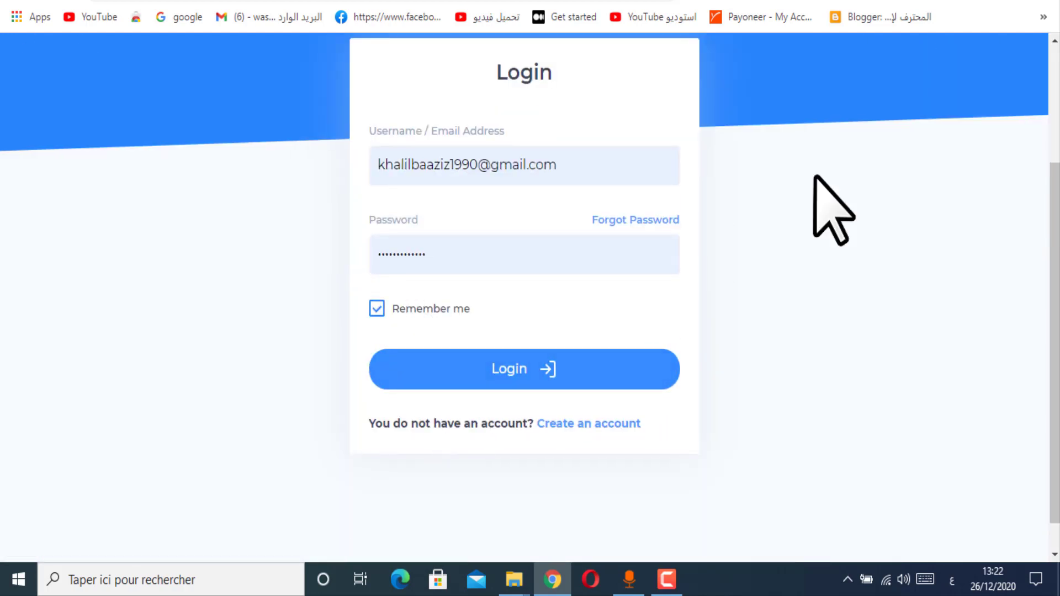
key(Return)
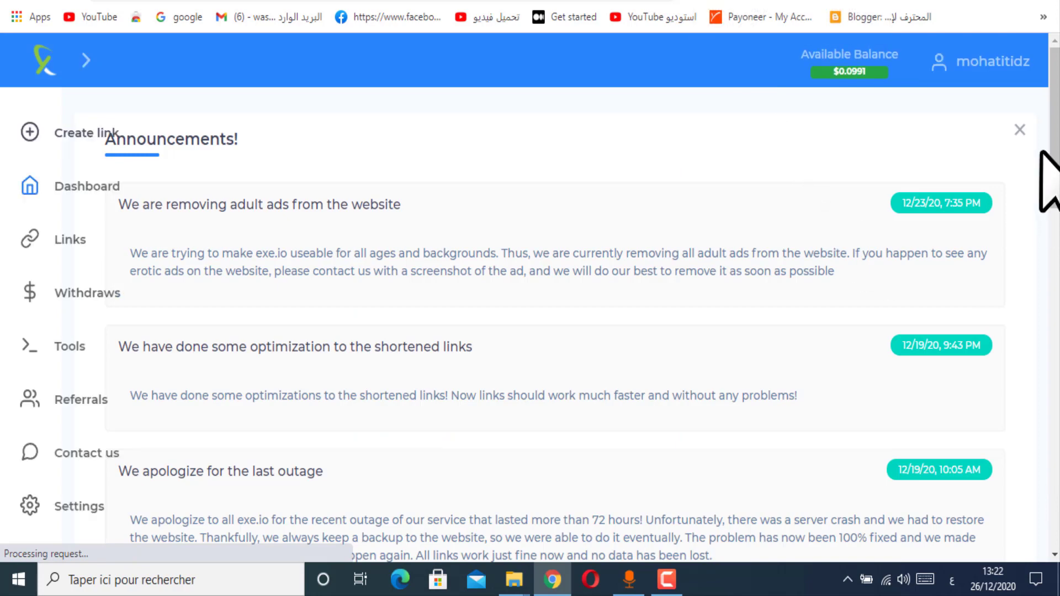
Step: Open the exe.io Withdraws page and examine the total withdrawn, the withdrawal info notice and the payment history
click(62, 294)
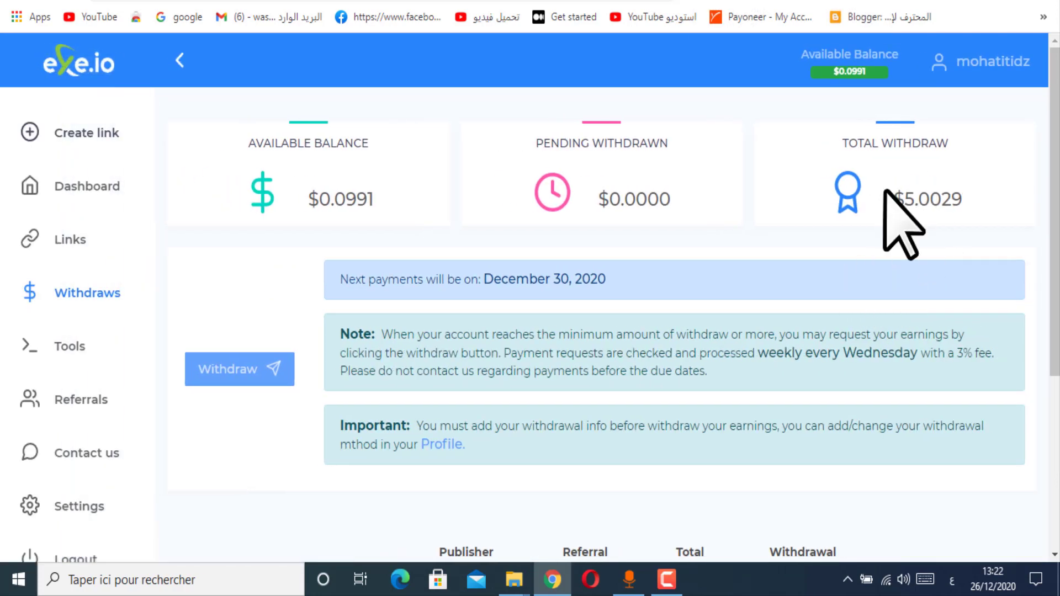
drag(884, 190, 982, 194)
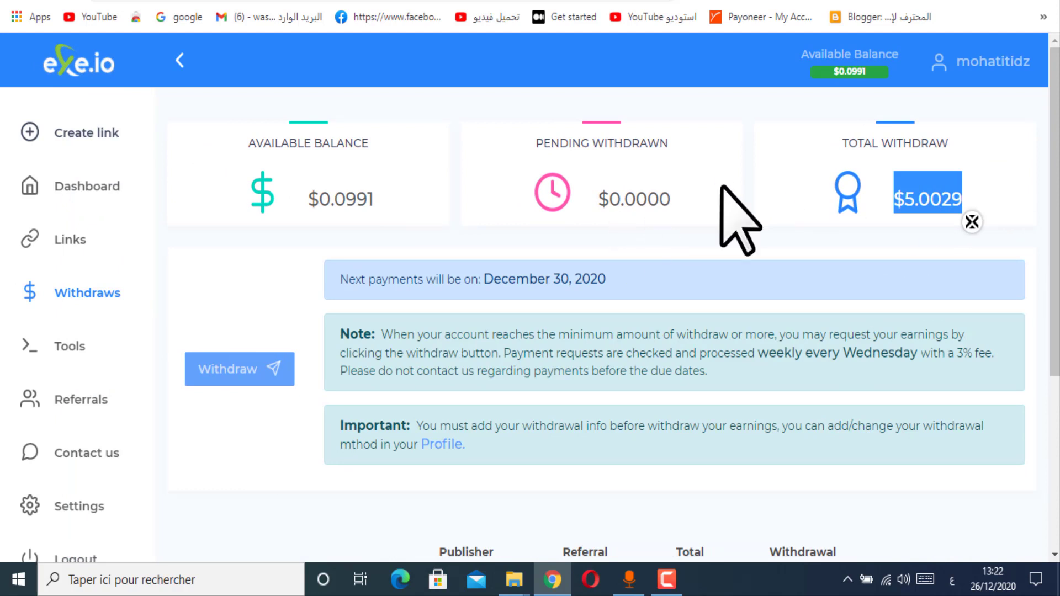
scroll(523, 378, down, 2)
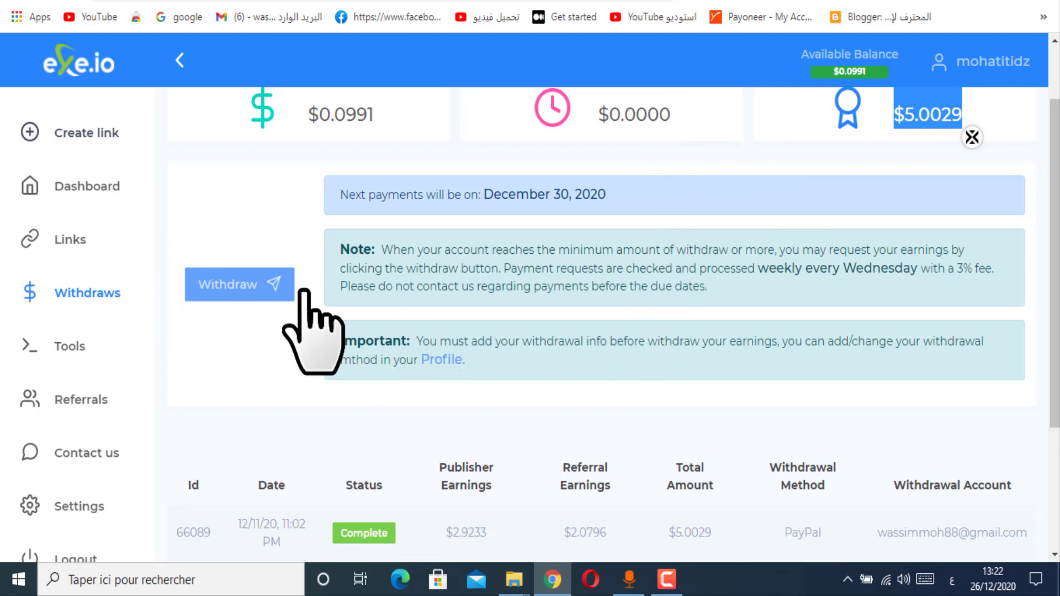
click(1020, 103)
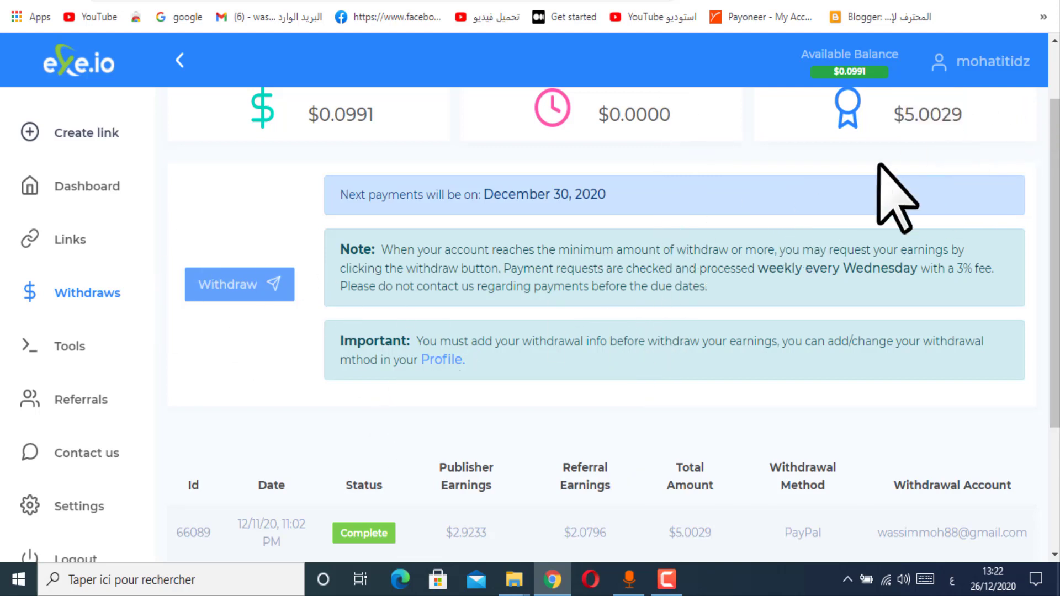
drag(467, 362, 434, 364)
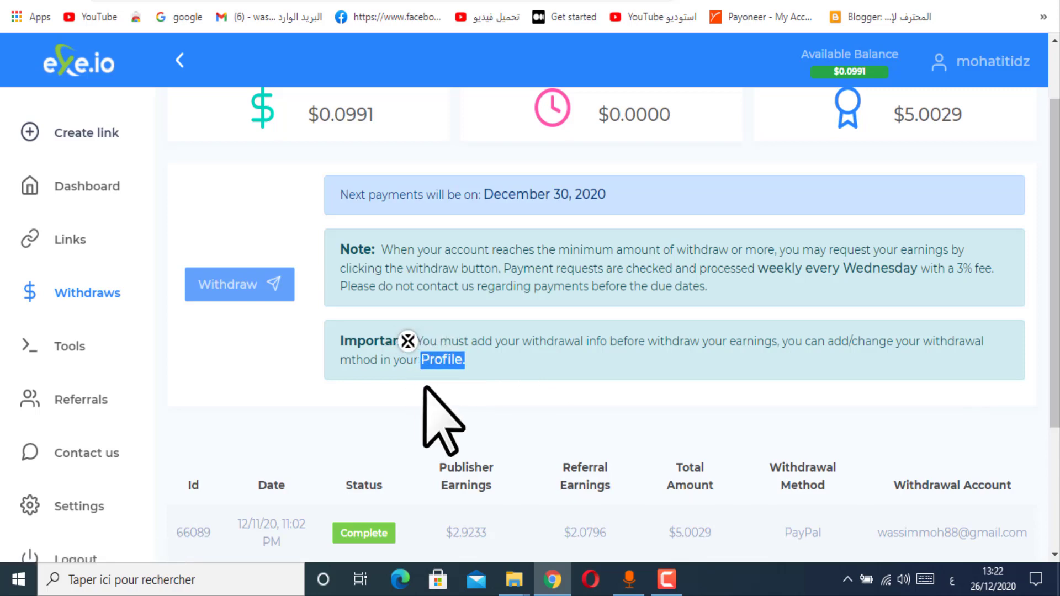
click(636, 389)
scroll(930, 357, down, 3)
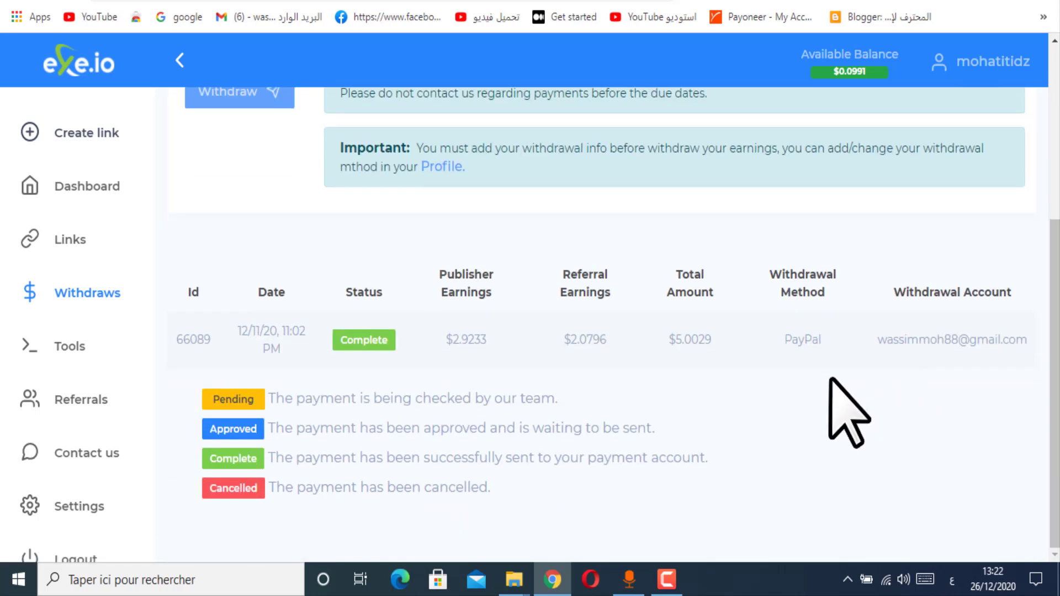
scroll(800, 201, up, 5)
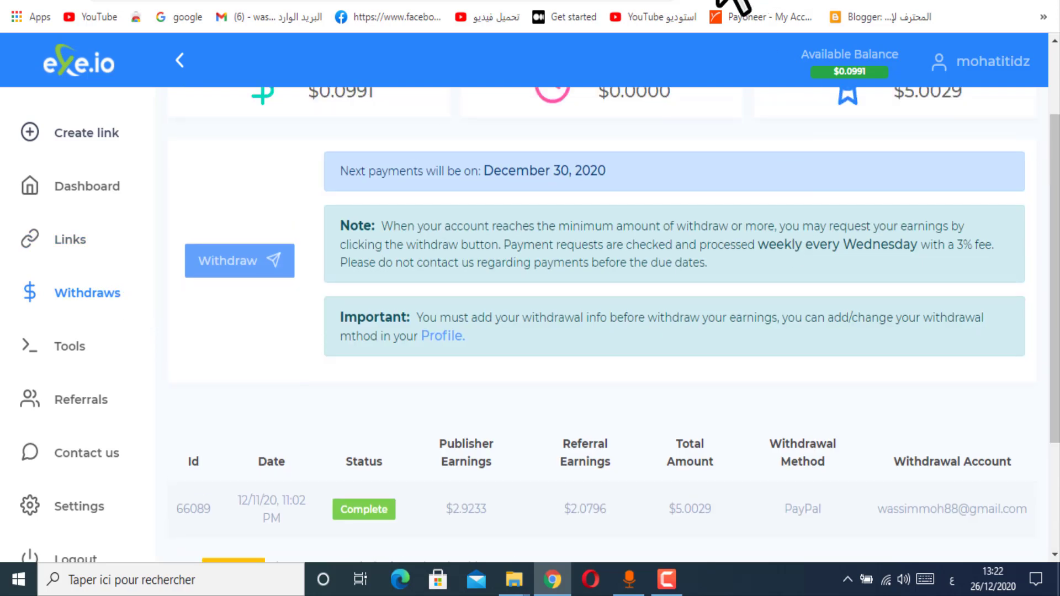
Step: Switch to the GETSURL site, open its CPM rates and sort the countries from highest to lowest CPM
click(746, 3)
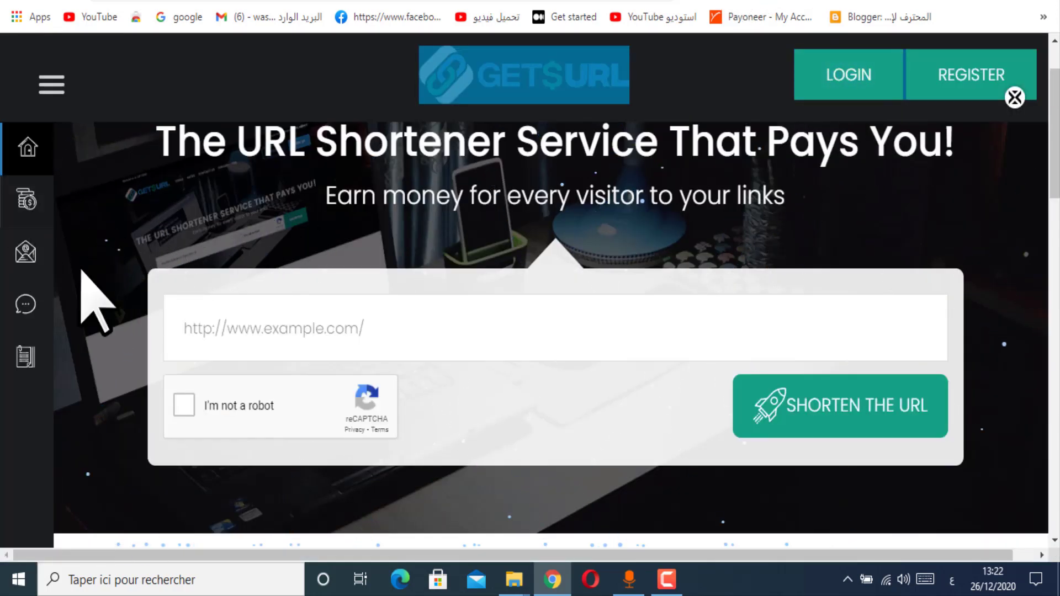
click(29, 204)
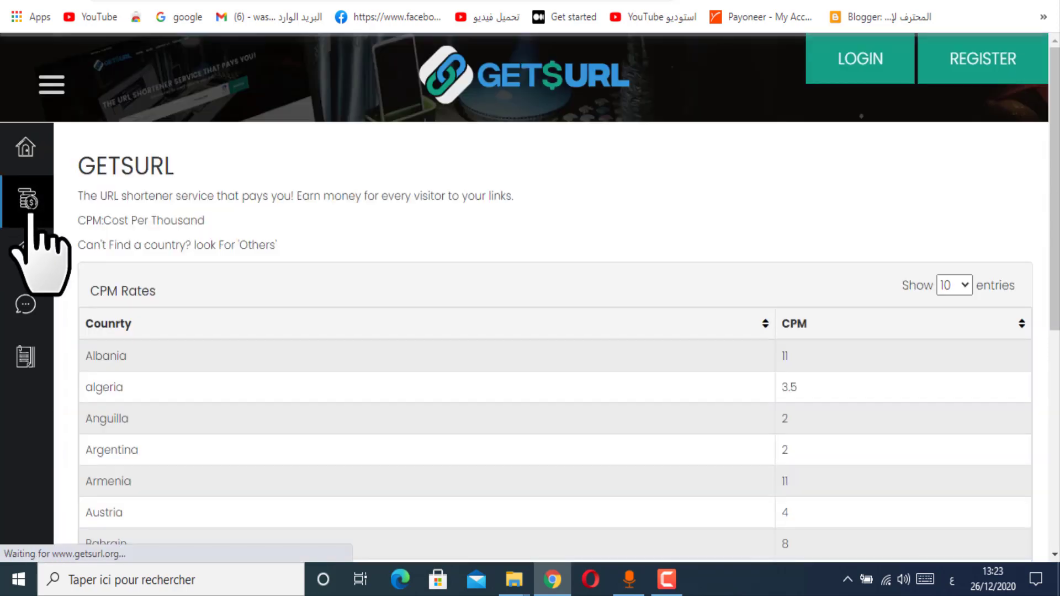
scroll(902, 315, down, 3)
scroll(985, 331, up, 2)
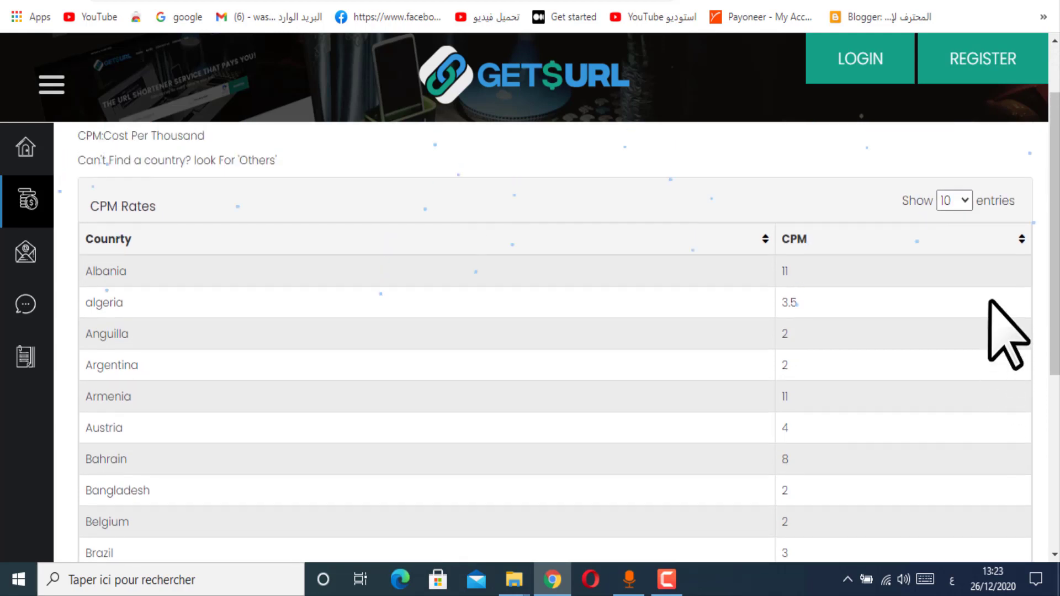
click(1019, 240)
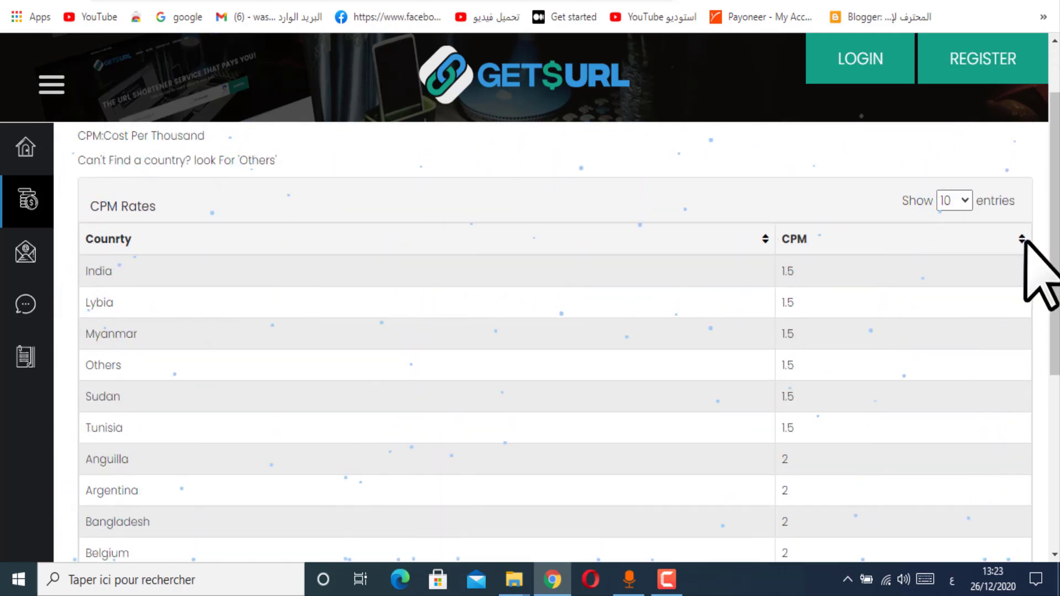
click(1021, 239)
Step: Examine the sorted GETSURL CPM rates, highlighting the figures for Bahrain, Kuwait, Oman, Qatar and the United Arab Emirates
scroll(668, 363, down, 2)
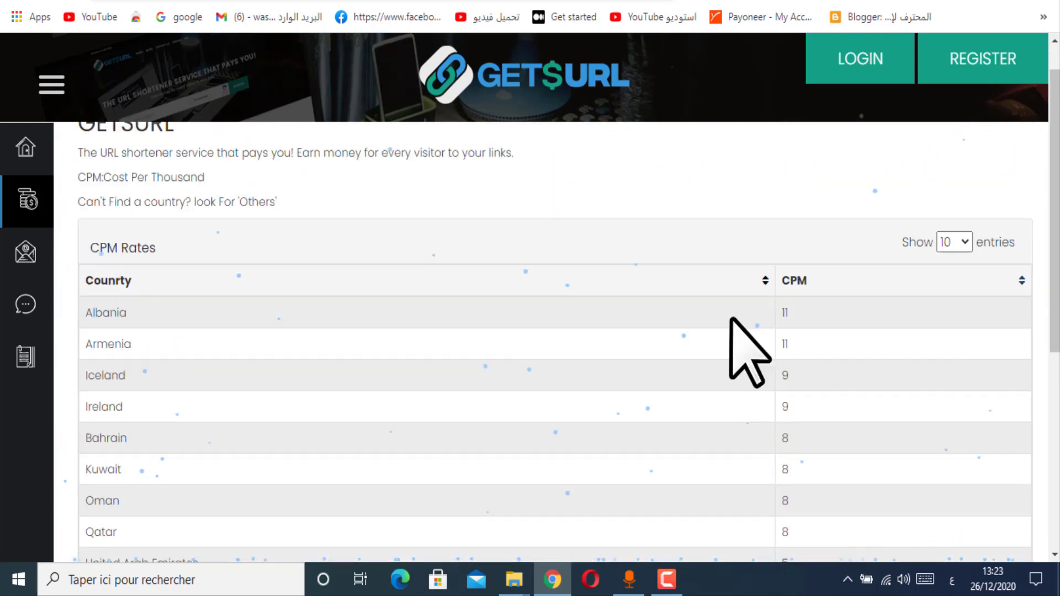
scroll(475, 359, down, 1)
scroll(523, 337, down, 1)
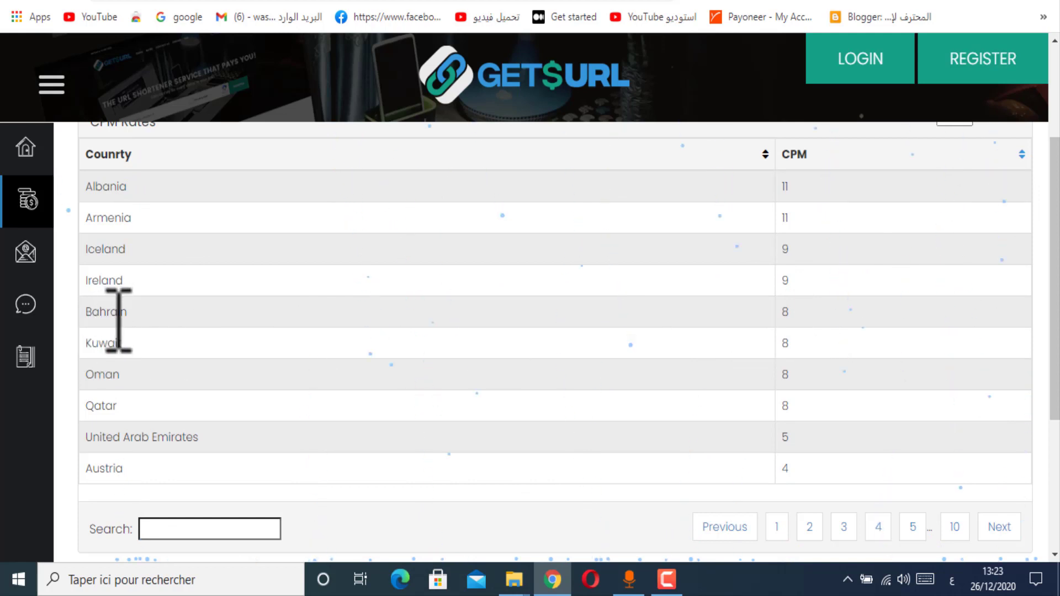
drag(793, 405, 784, 299)
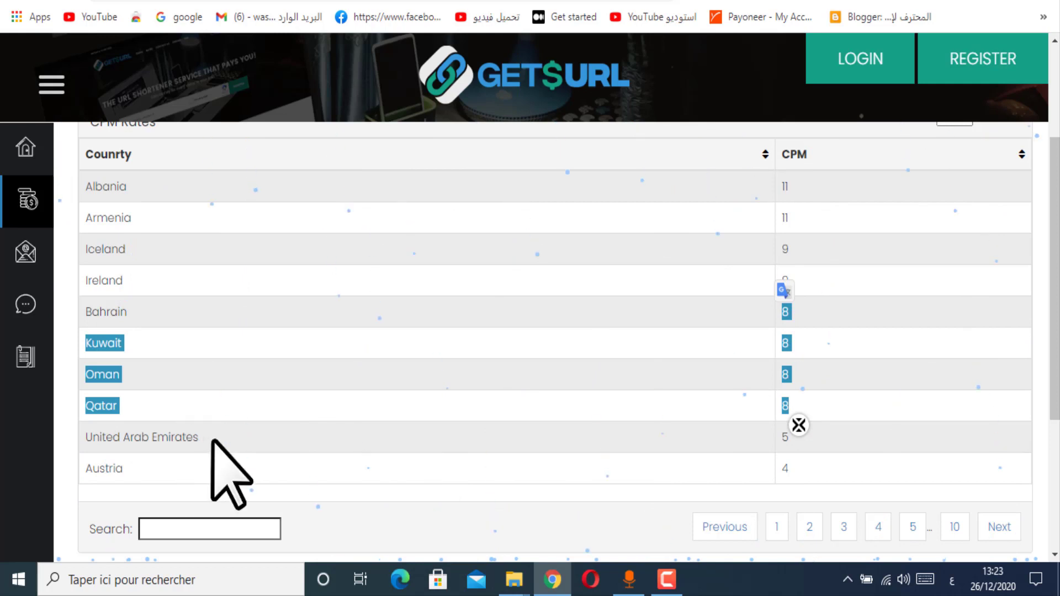
drag(212, 441, 99, 440)
drag(804, 438, 728, 442)
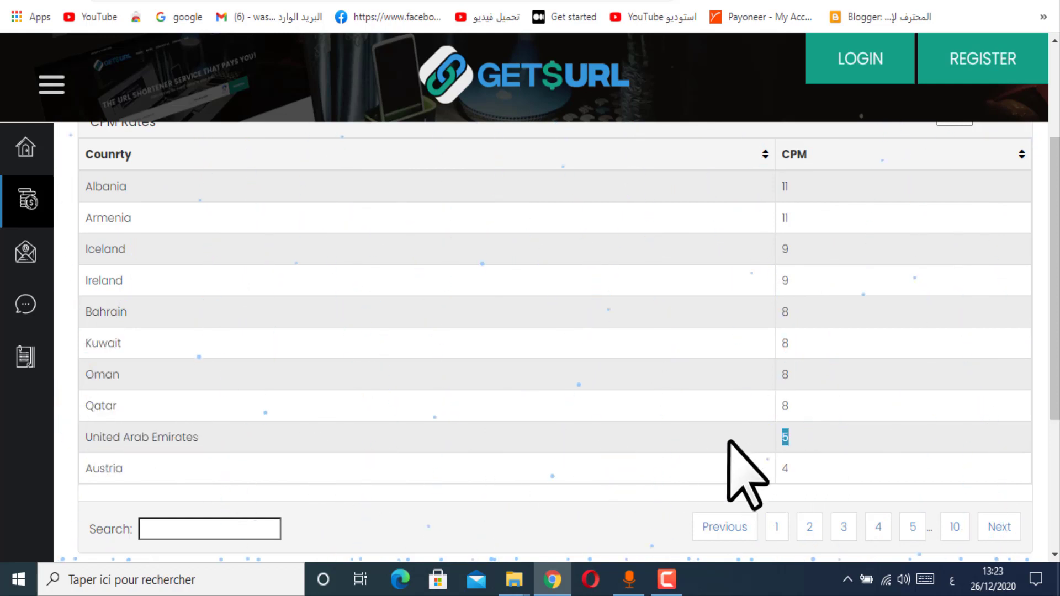
scroll(819, 511, down, 3)
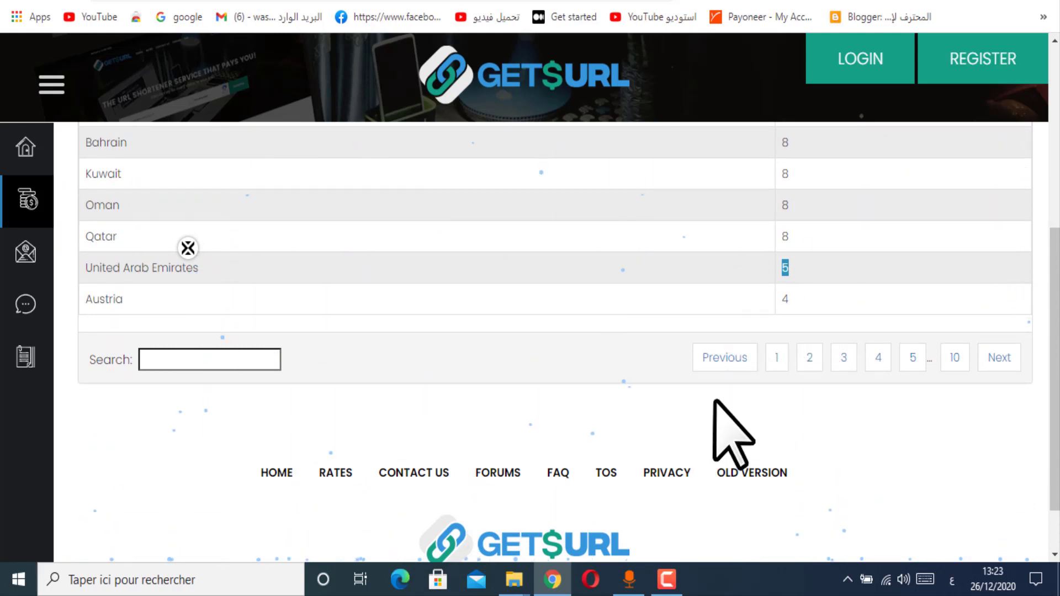
Step: Log in to GETSURL with the saved credentials after completing the "I'm not a robot" check
click(883, 67)
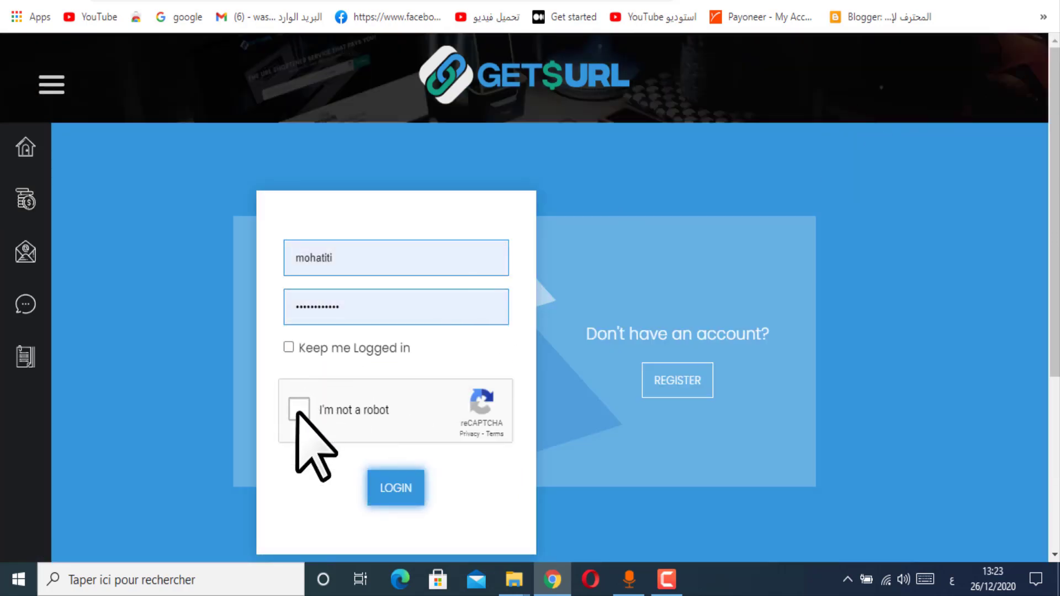
click(300, 410)
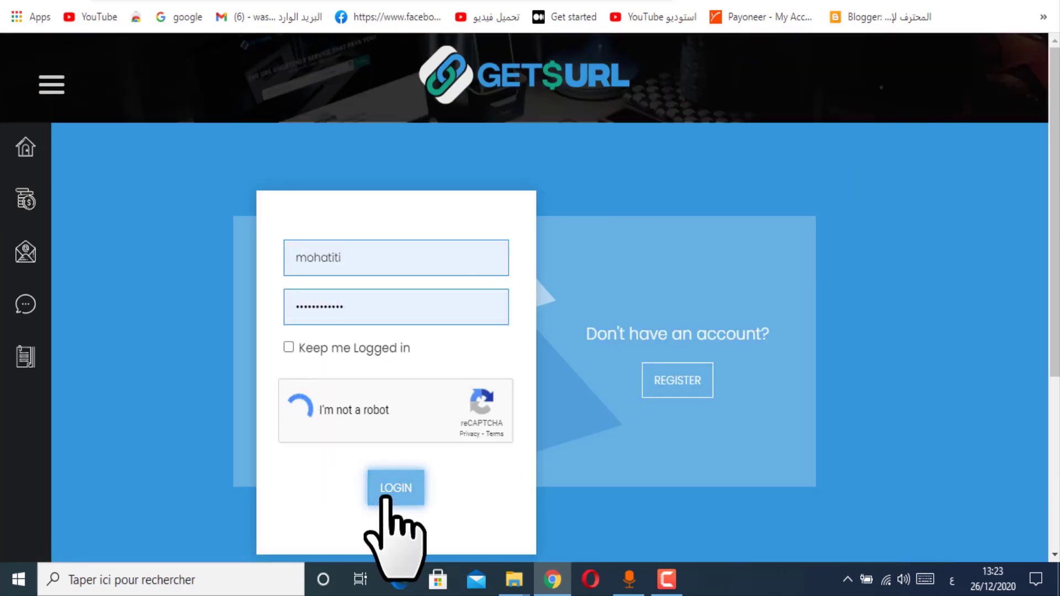
click(385, 499)
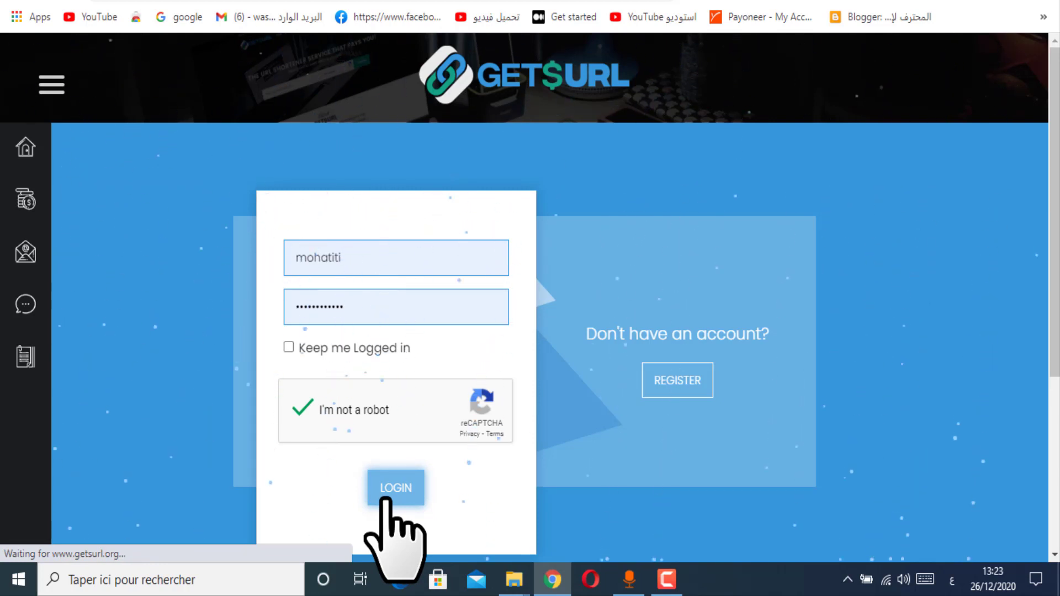
click(667, 580)
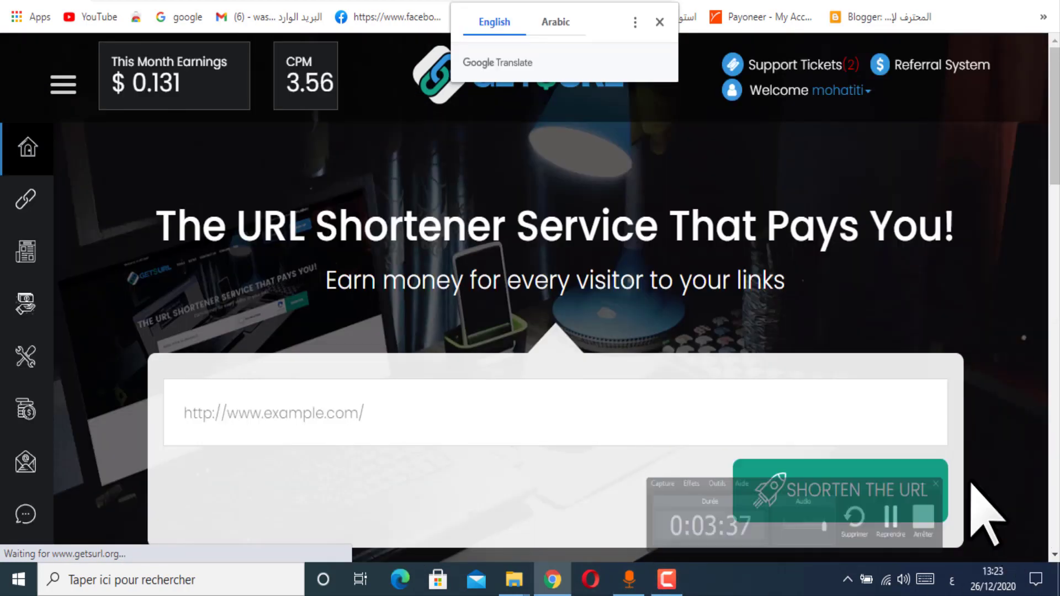
click(246, 141)
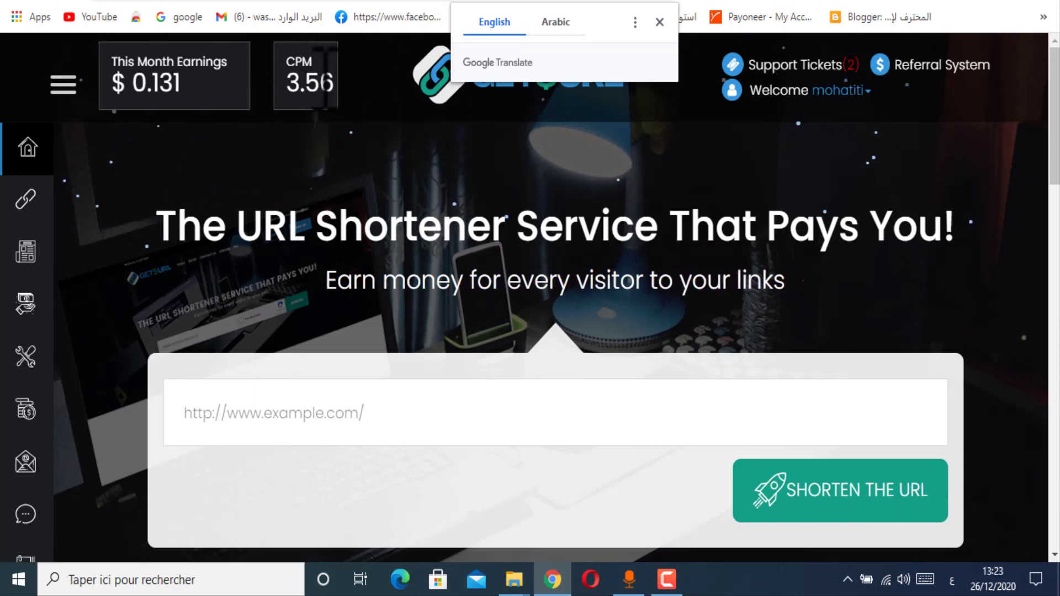
Step: Highlight the GETSURL account's CPM, look at the CPM rates, and open Payments to highlight the unpaid amount
click(280, 89)
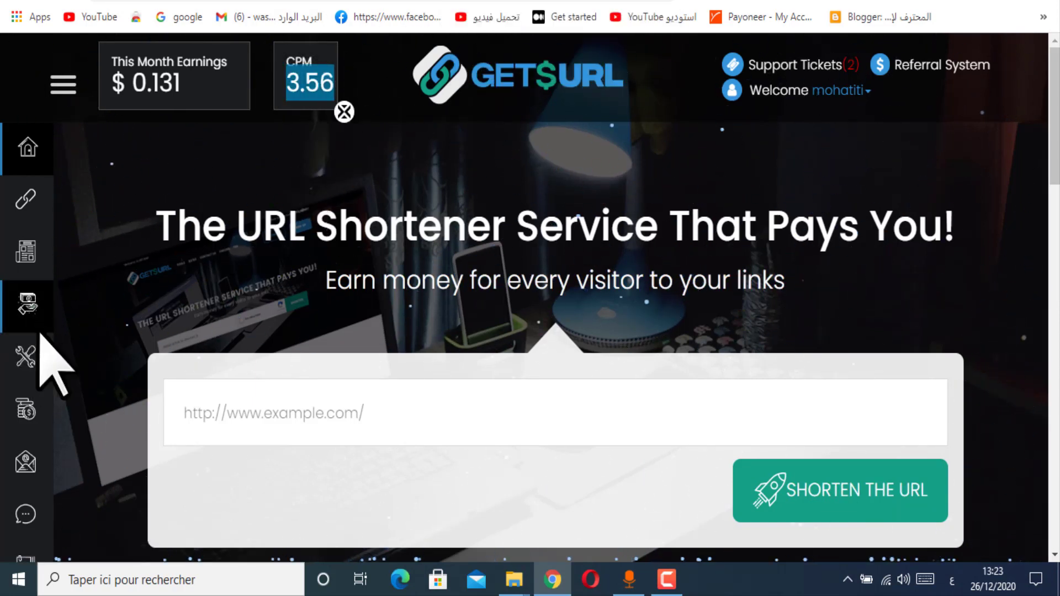
click(28, 410)
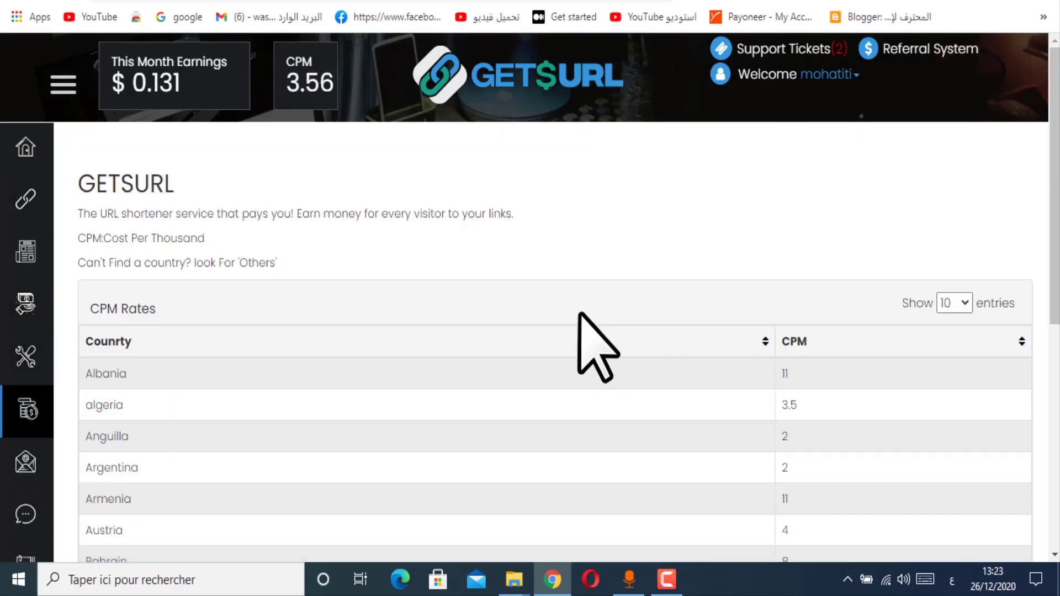
click(31, 301)
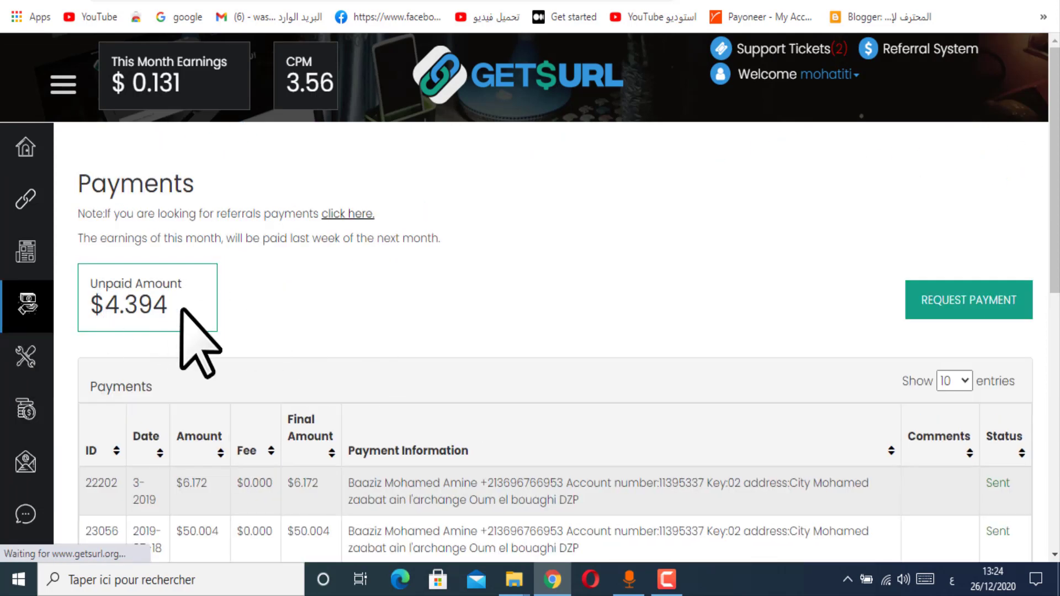
drag(181, 309, 94, 307)
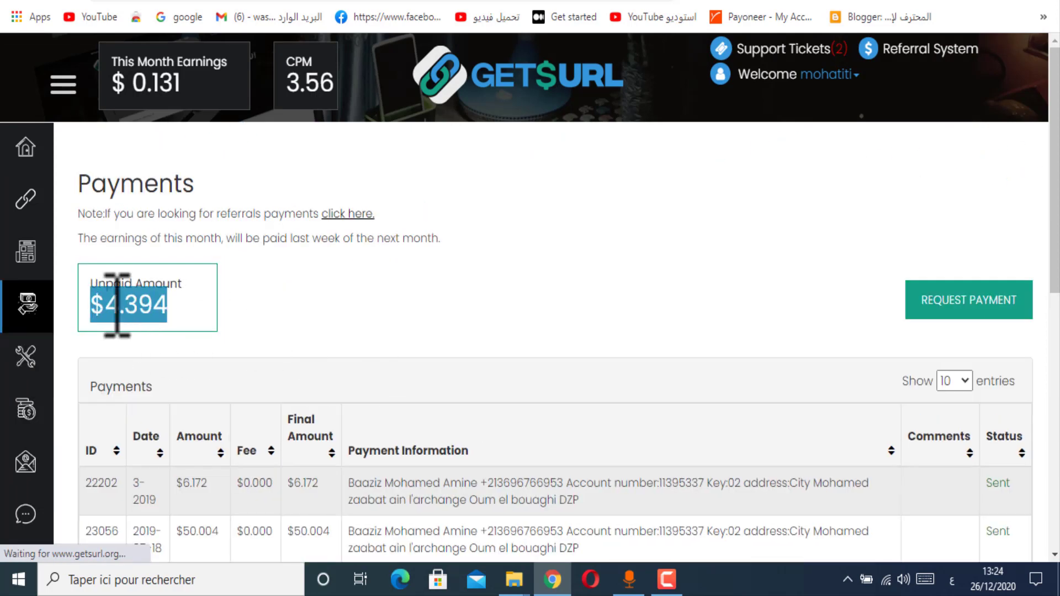
scroll(136, 323, down, 1)
scroll(134, 323, down, 1)
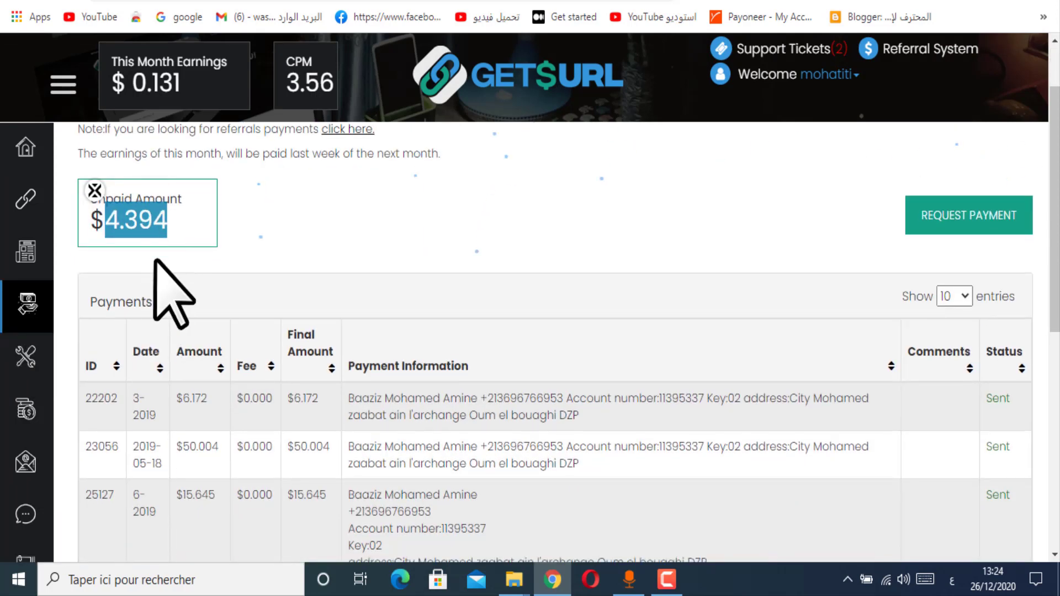
click(181, 227)
double_click(135, 216)
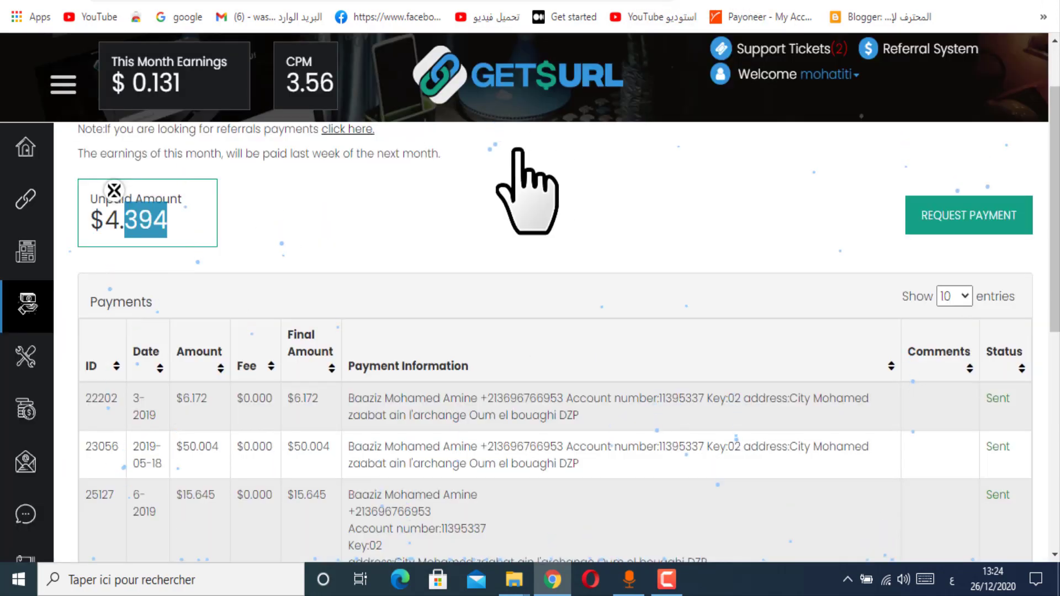
Step: View the exe.io Withdraws page again, return to GETSURL and examine the final amounts in the payment history
click(660, 2)
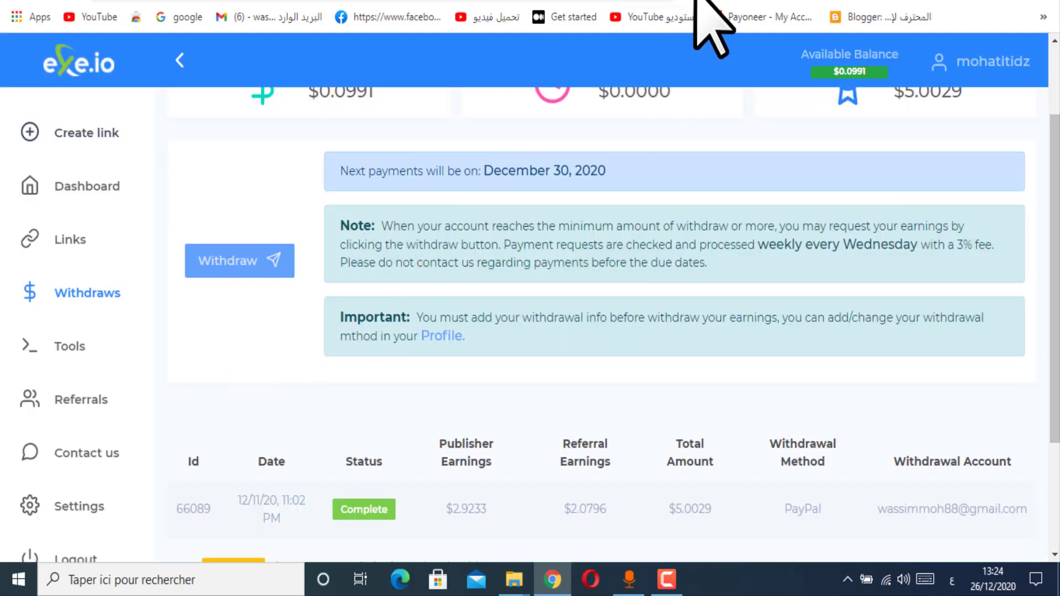
click(761, 2)
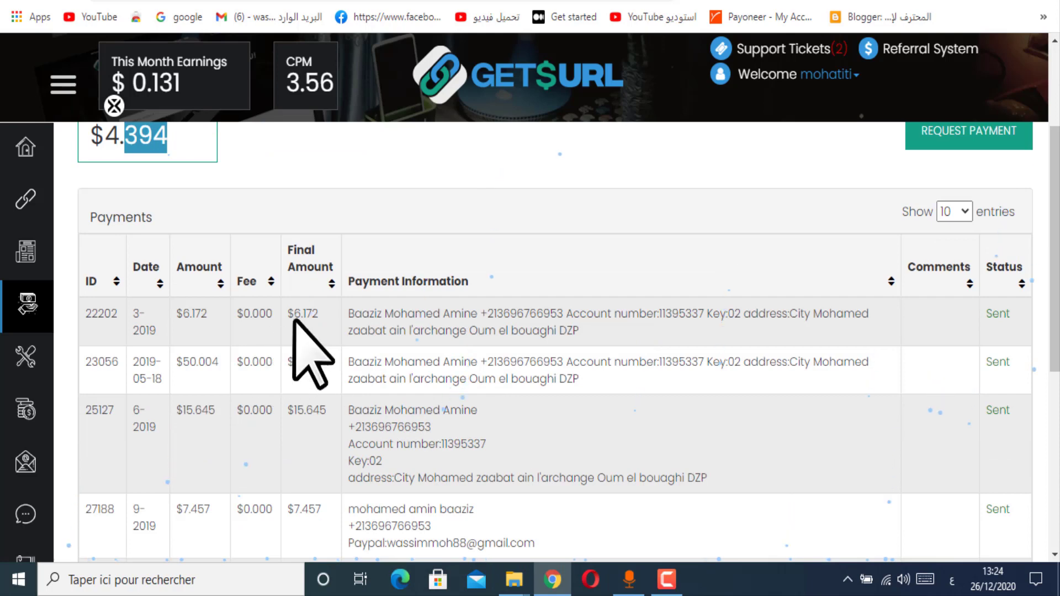
scroll(282, 327, down, 3)
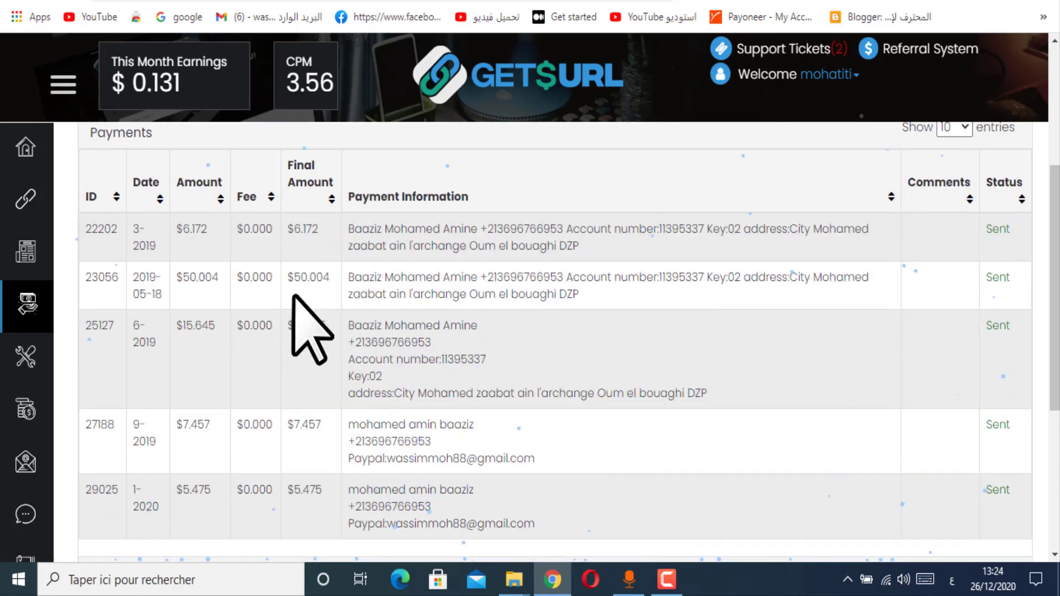
drag(307, 285, 288, 326)
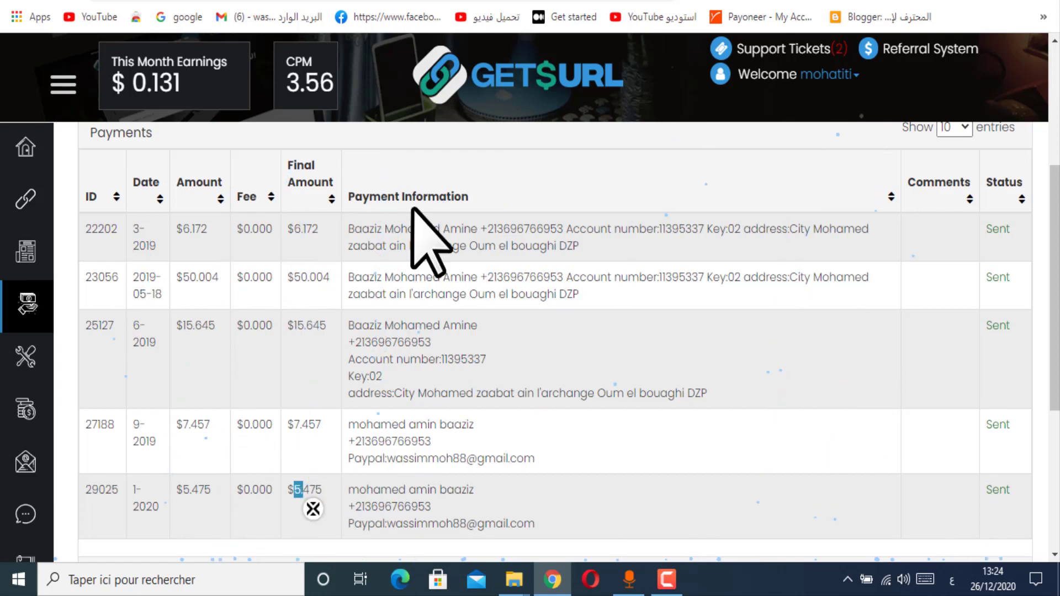
Step: Switch to the Shrinkearn site and open its publisher rates
click(768, 2)
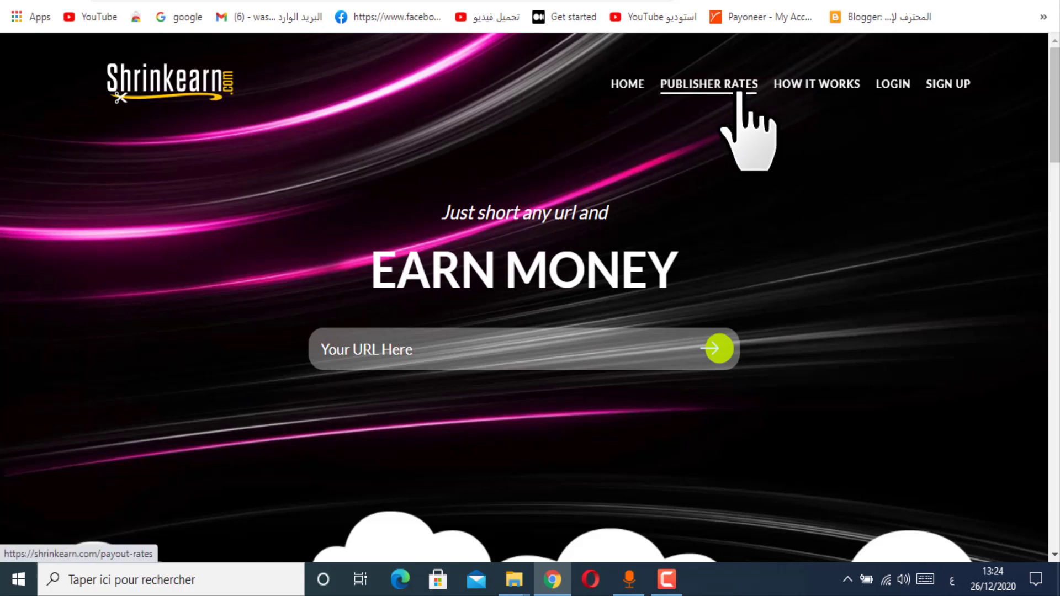
click(690, 100)
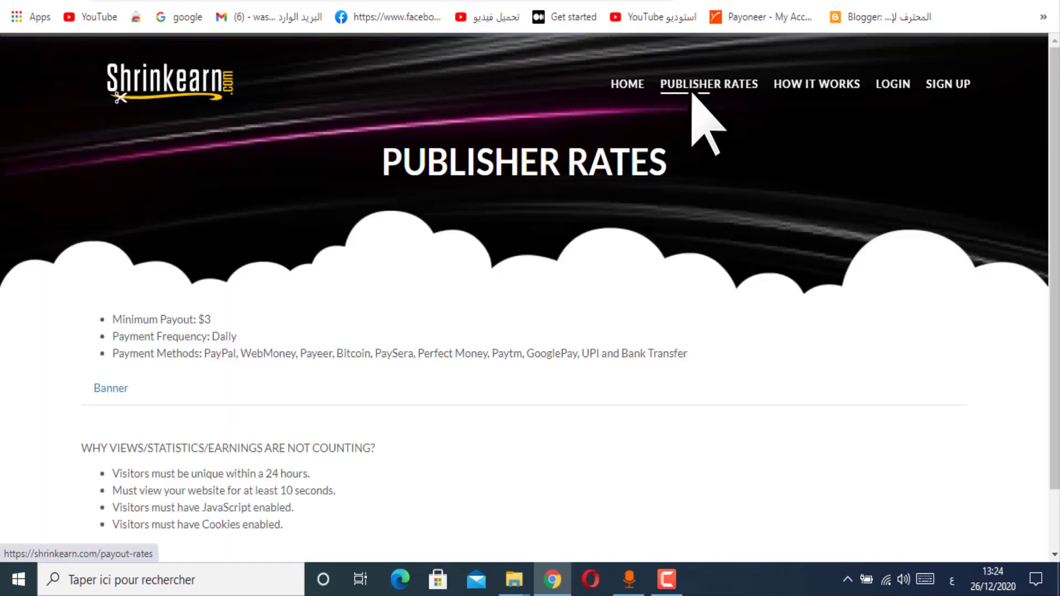
scroll(298, 390, down, 4)
scroll(313, 436, up, 3)
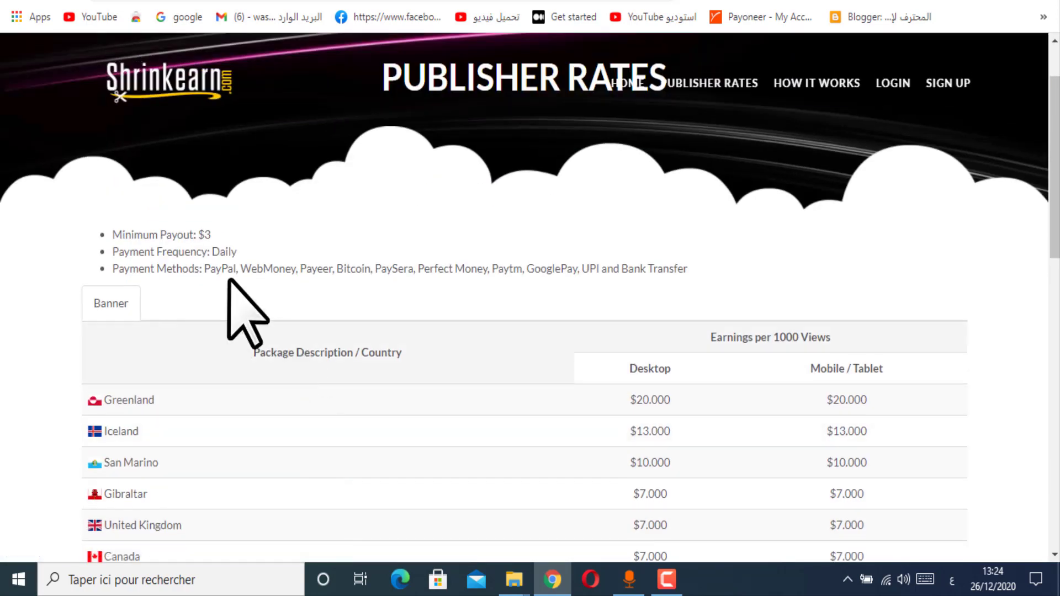
Step: Examine Shrinkearn's payout terms, highlighting the minimum payout and the payment methods
triple_click(125, 235)
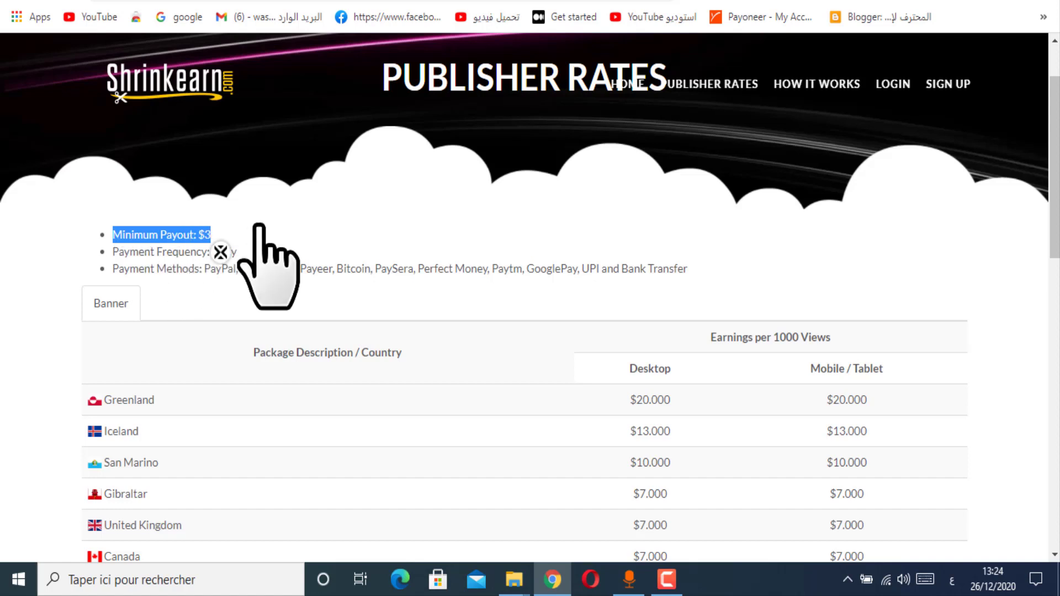
click(151, 256)
drag(249, 255, 320, 272)
click(266, 276)
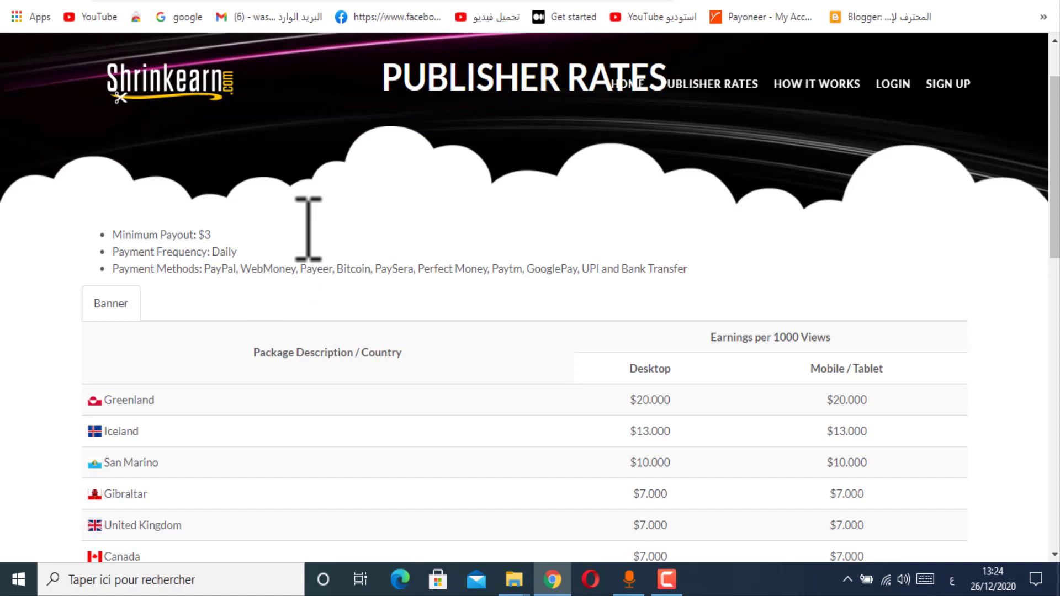
drag(686, 270, 509, 270)
Step: Highlight Shrinkearn's mobile/tablet rate for Greenland and its desktop rate for Iceland
scroll(779, 308, down, 3)
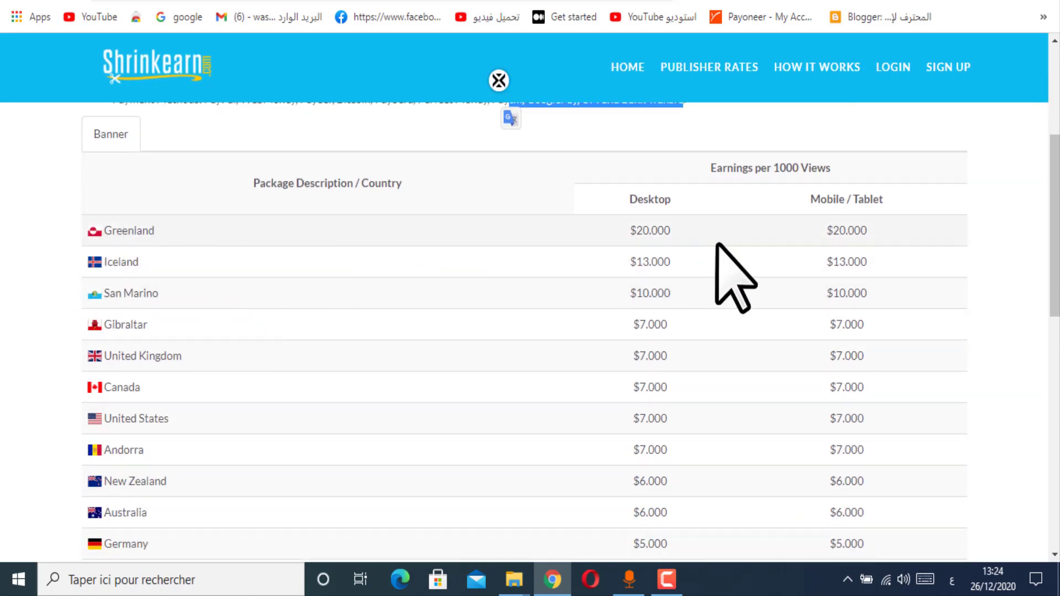
drag(827, 231, 870, 248)
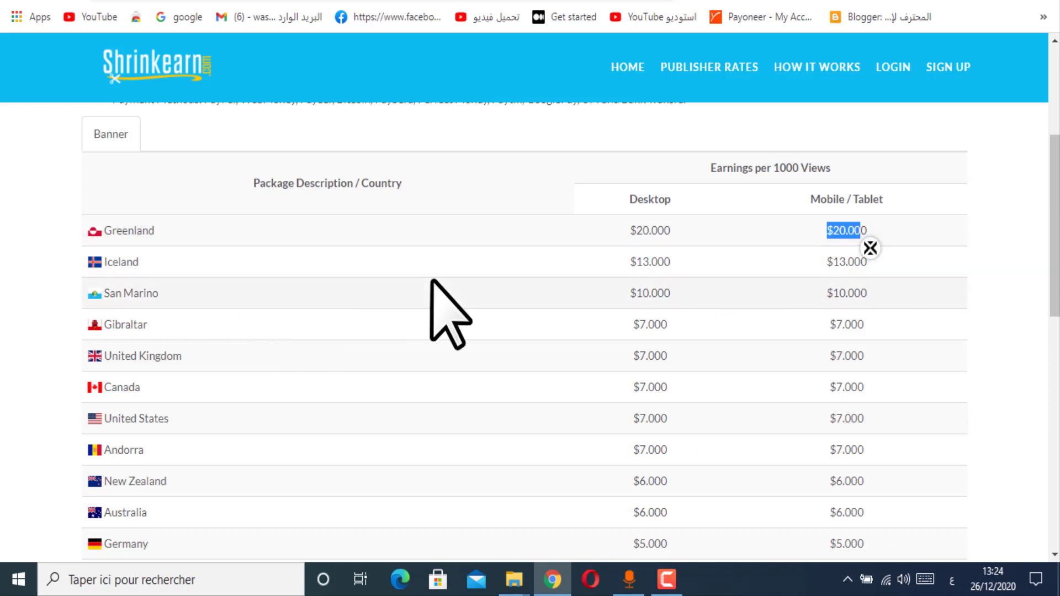
drag(631, 262, 671, 262)
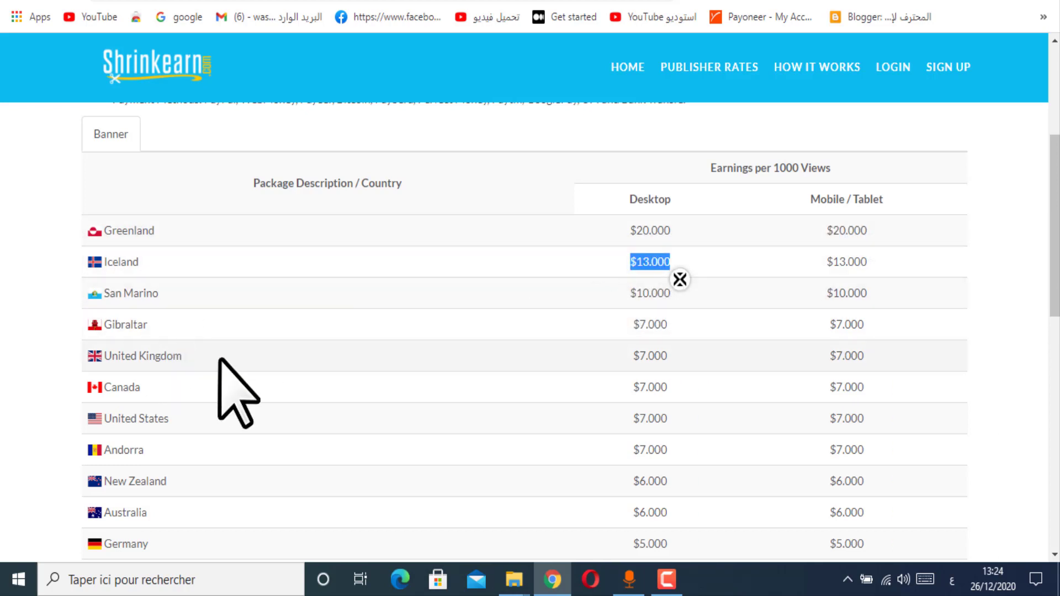
click(678, 587)
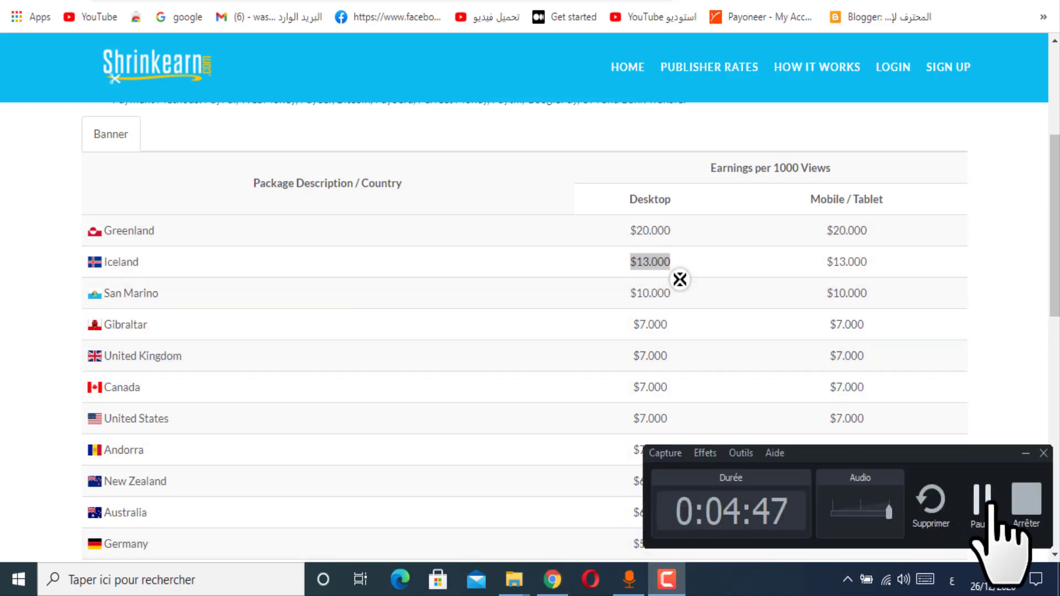
click(979, 504)
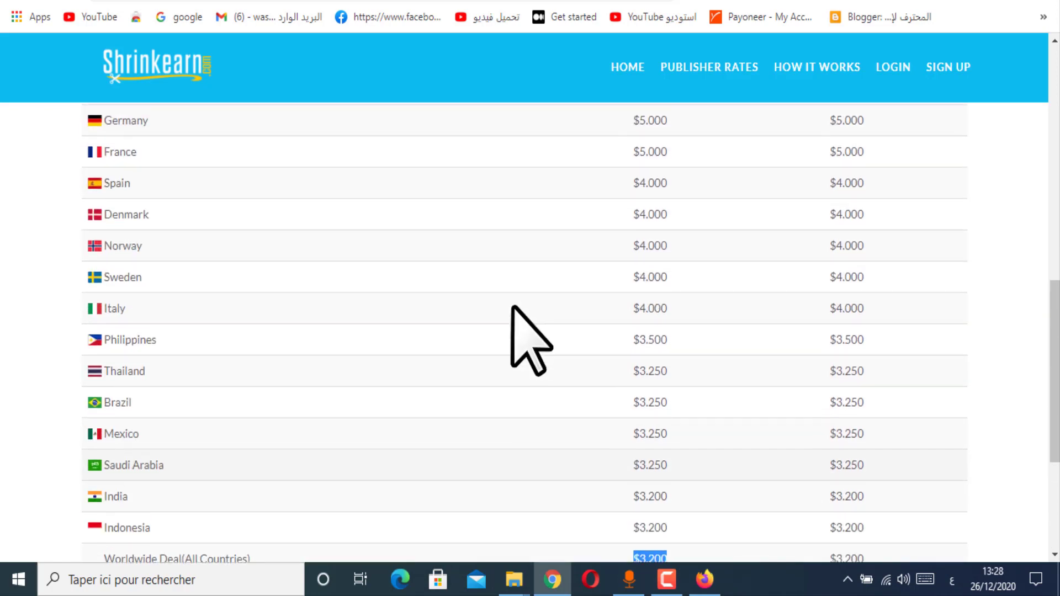
click(667, 579)
Step: Examine the remaining Shrinkearn country rates down to the worldwide deal and highlight the United States desktop rate
scroll(688, 244, up, 3)
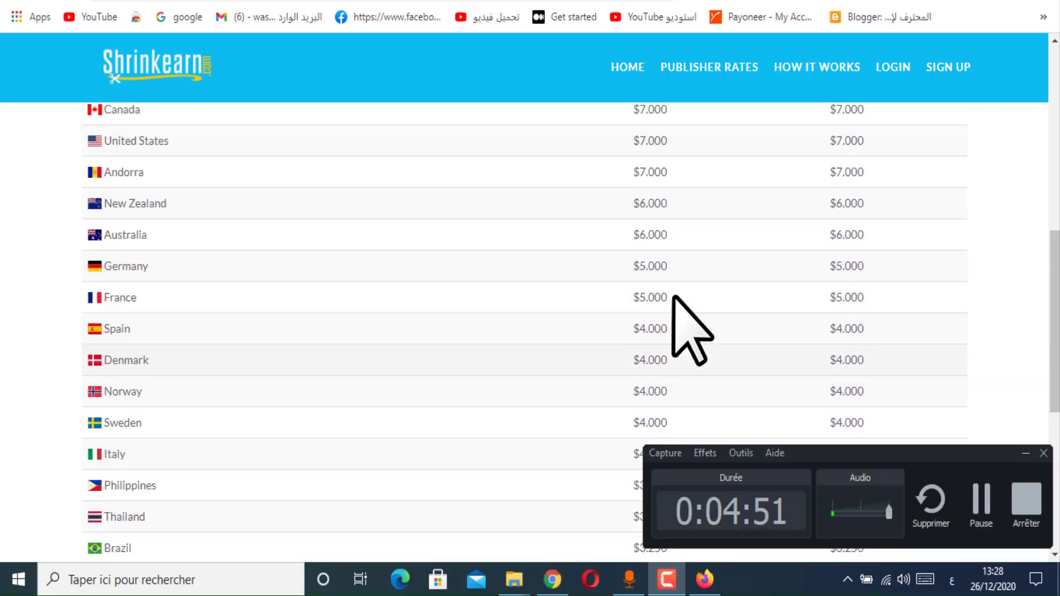
scroll(675, 303, down, 4)
scroll(660, 353, down, 3)
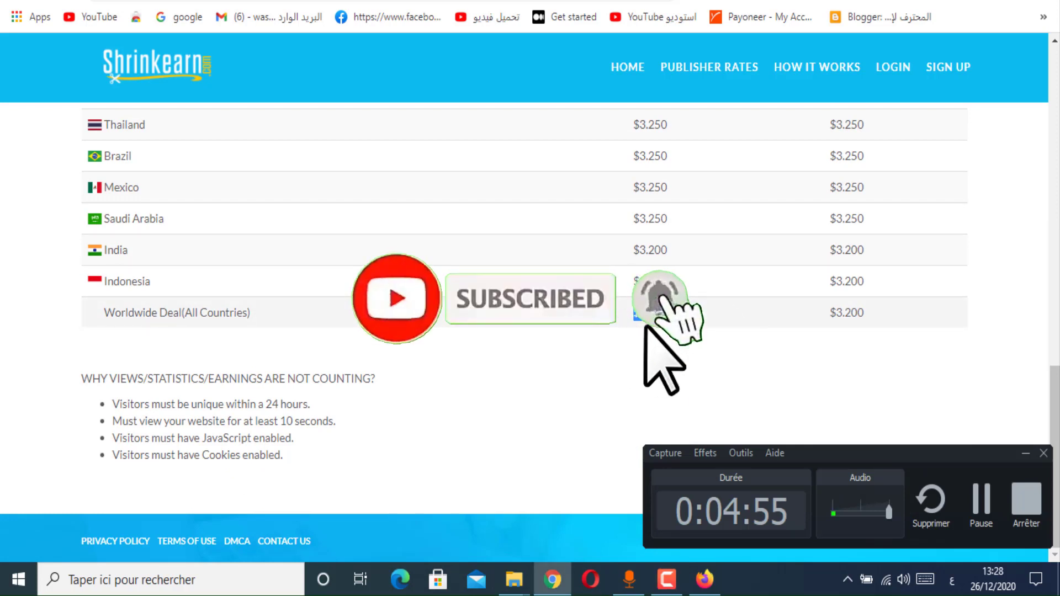
scroll(635, 370, up, 9)
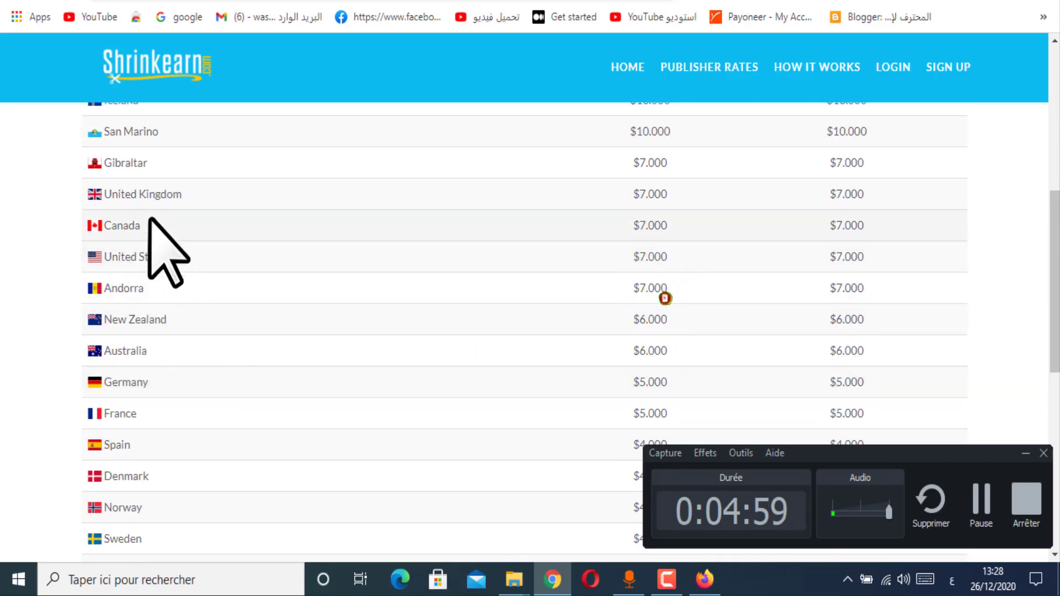
double_click(658, 258)
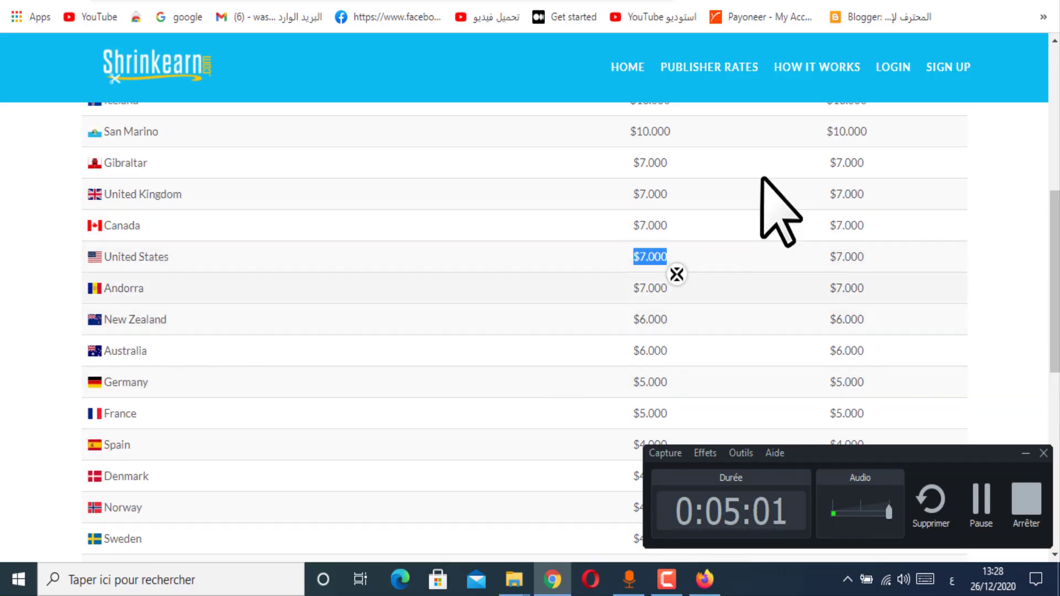
Step: Switch to the ShrinkMe.io site, open its payout rates and highlight the sign-up bonus, minimum payout, payment frequency and payment methods
click(801, 2)
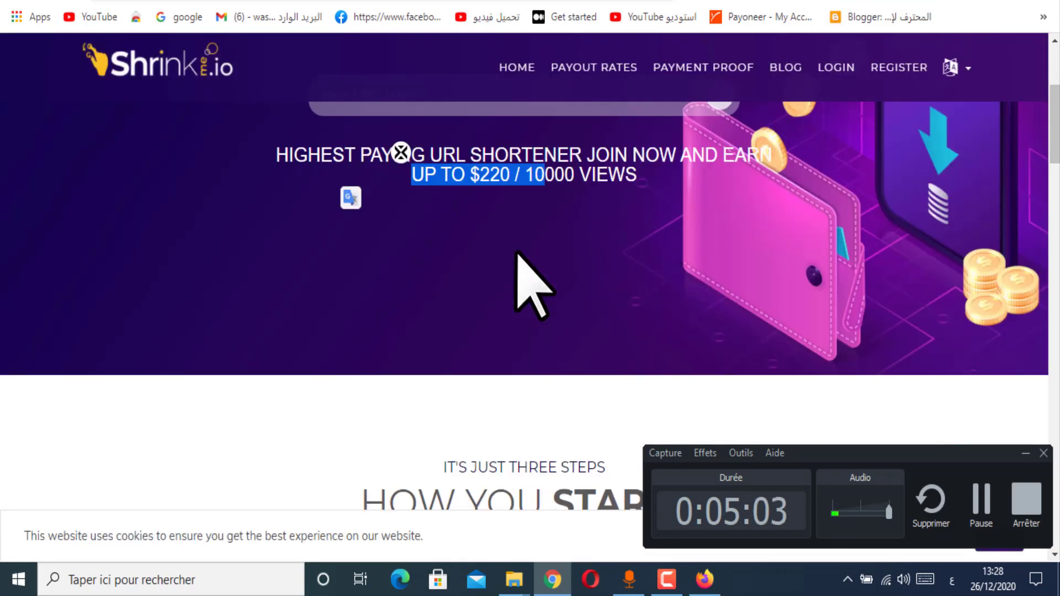
click(593, 79)
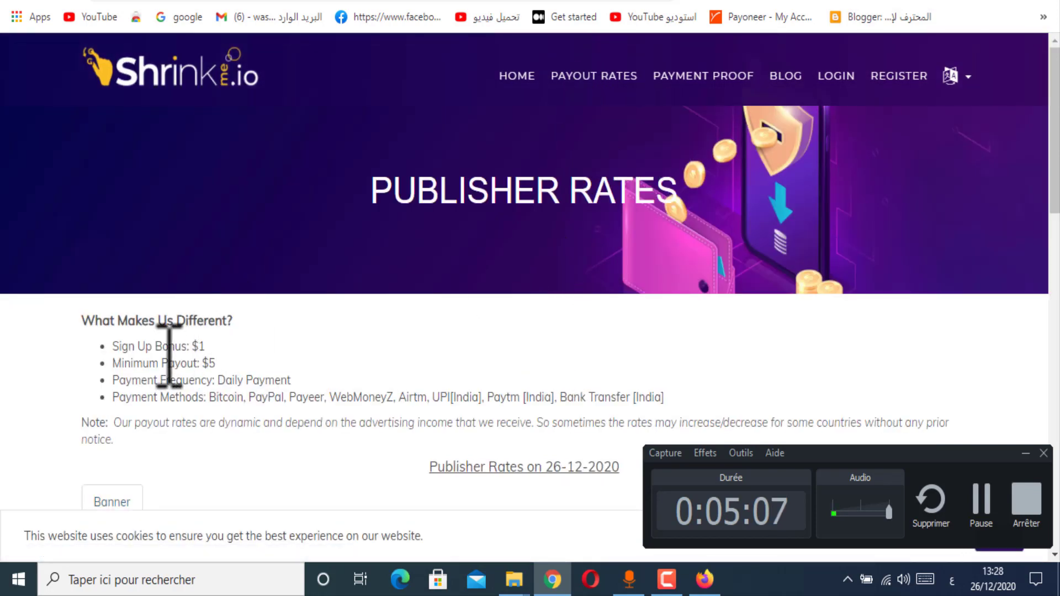
drag(111, 349, 203, 354)
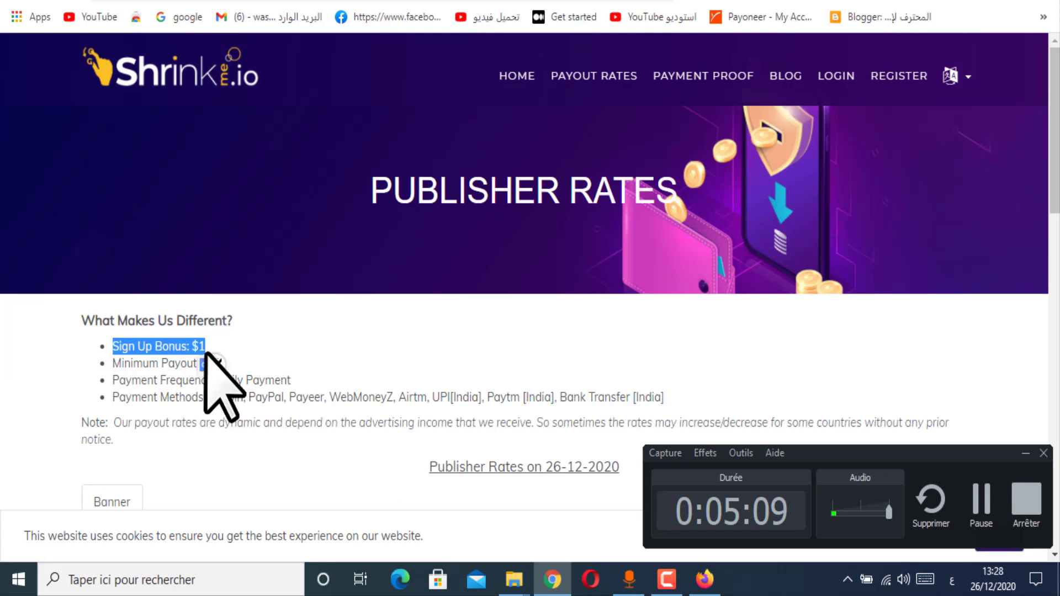
scroll(212, 370, down, 2)
click(221, 282)
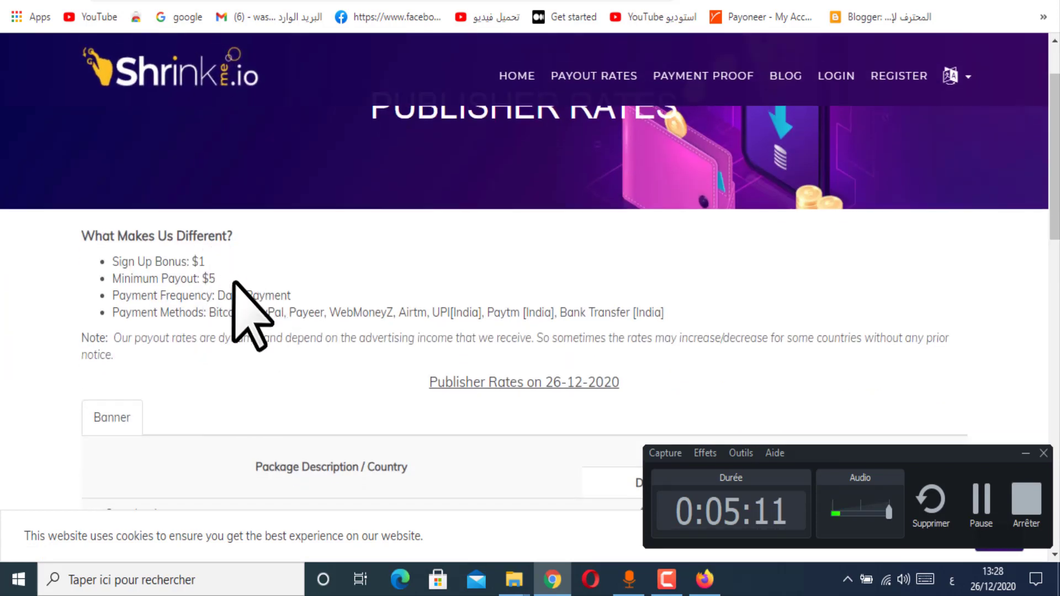
drag(233, 281, 167, 282)
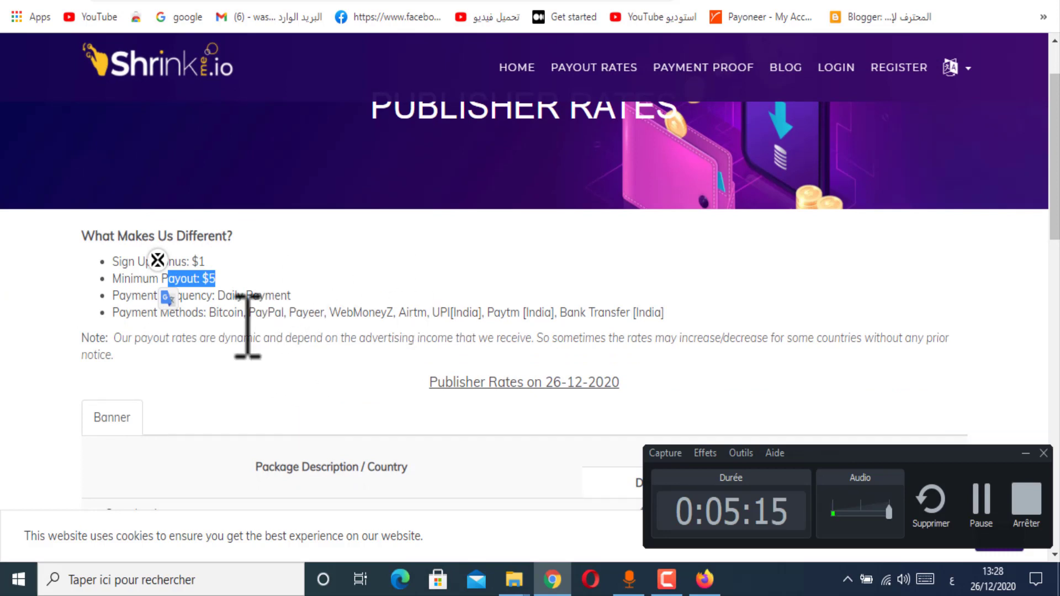
click(267, 301)
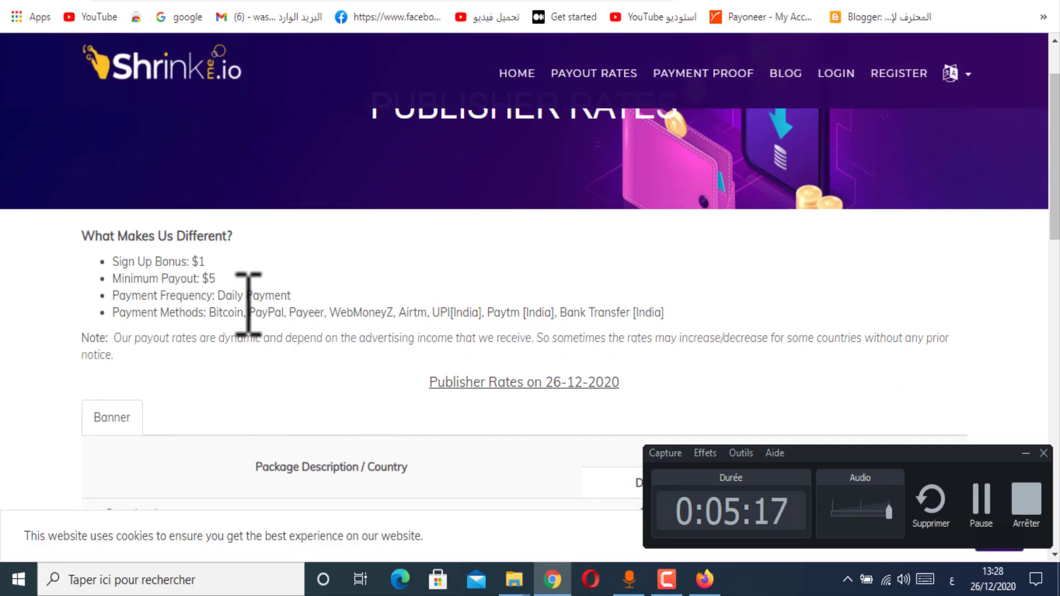
drag(219, 296, 362, 324)
Step: Examine the ShrinkMe.io country rates, highlighting the desktop figures for Greenland, the United States, Belgium and Ireland
scroll(539, 449, down, 6)
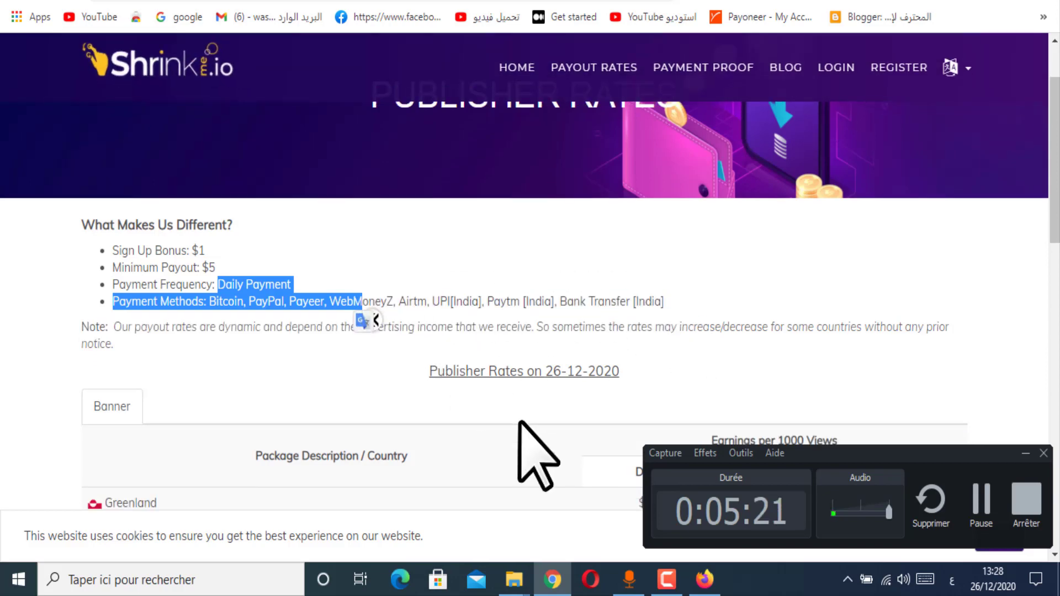
drag(627, 174, 711, 180)
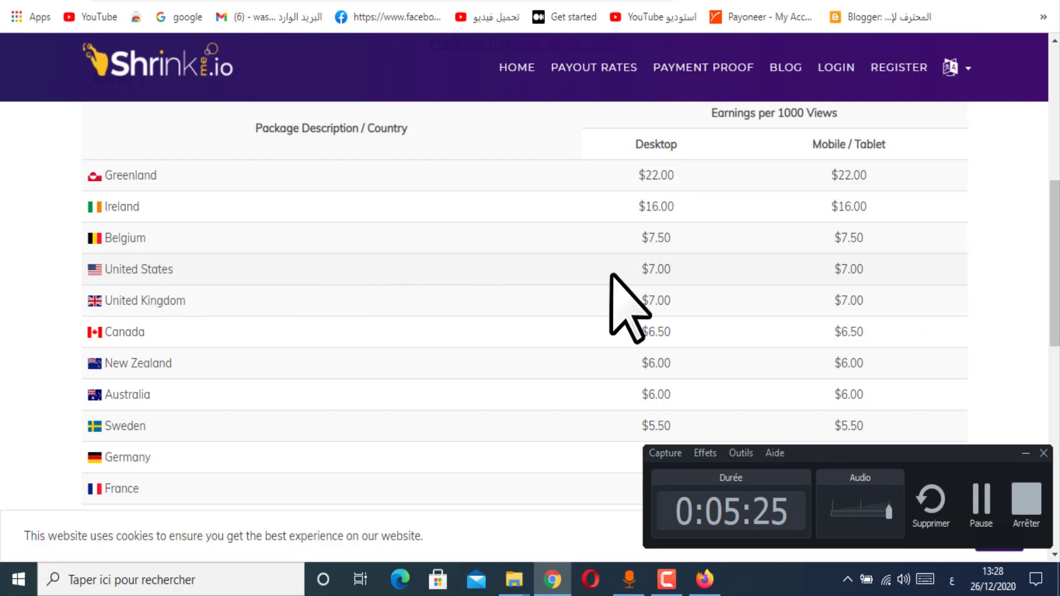
drag(611, 276, 681, 277)
drag(625, 237, 682, 239)
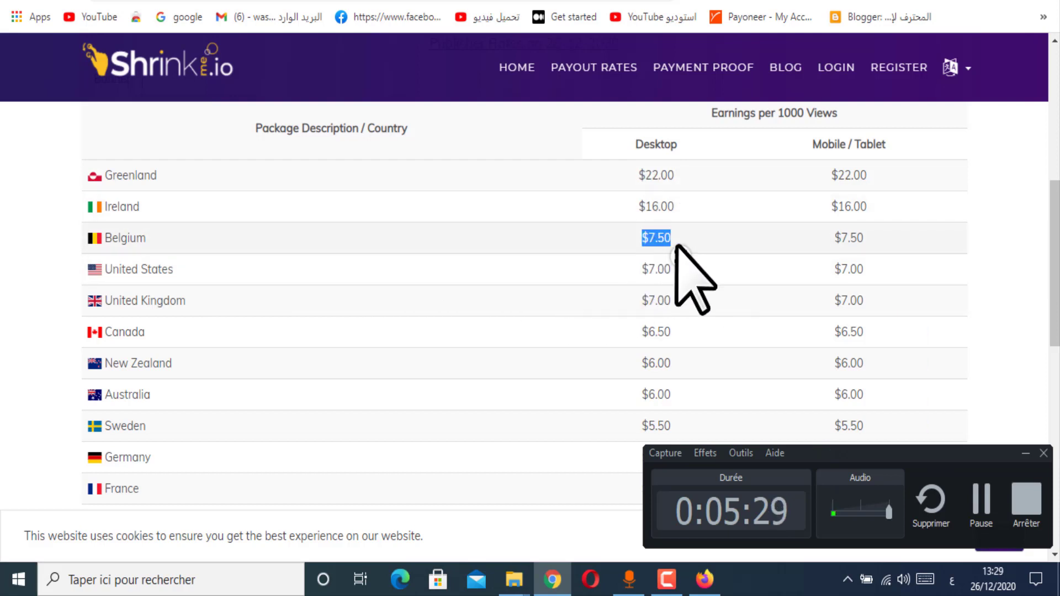
drag(629, 205, 701, 210)
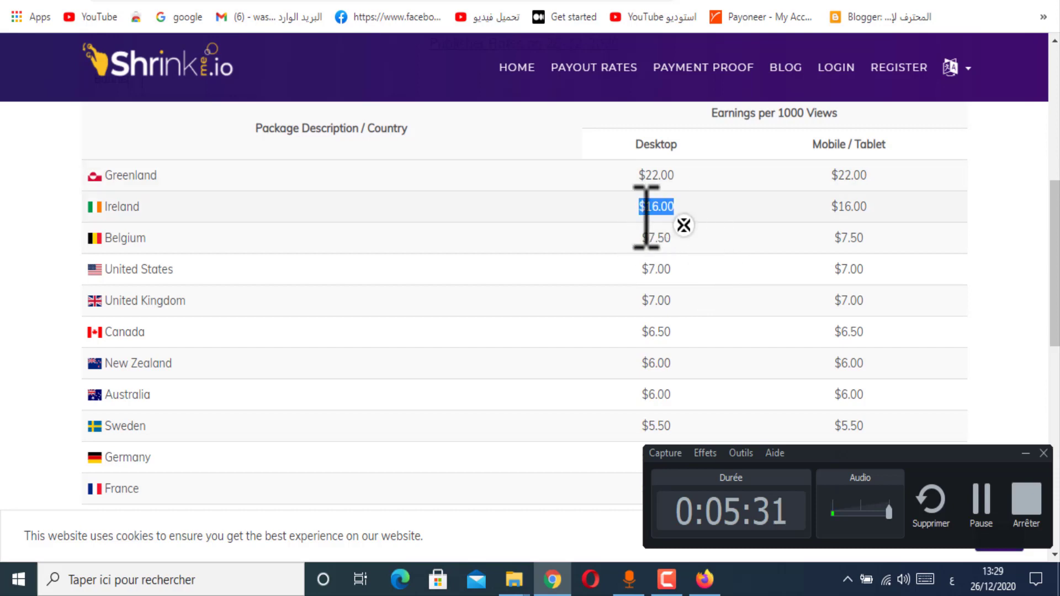
scroll(525, 443, down, 7)
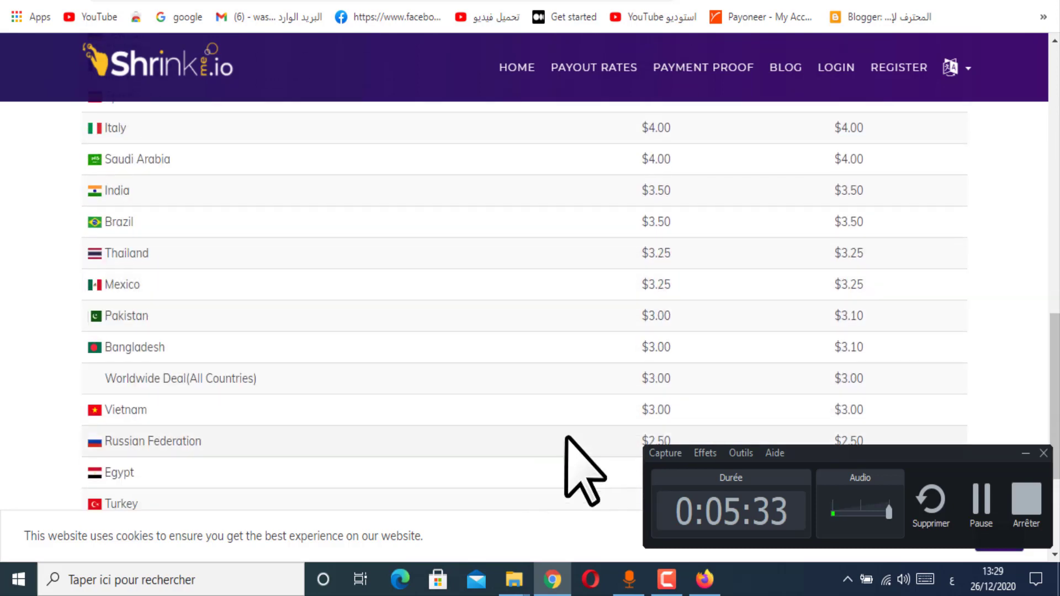
scroll(537, 445, down, 4)
drag(676, 288, 638, 288)
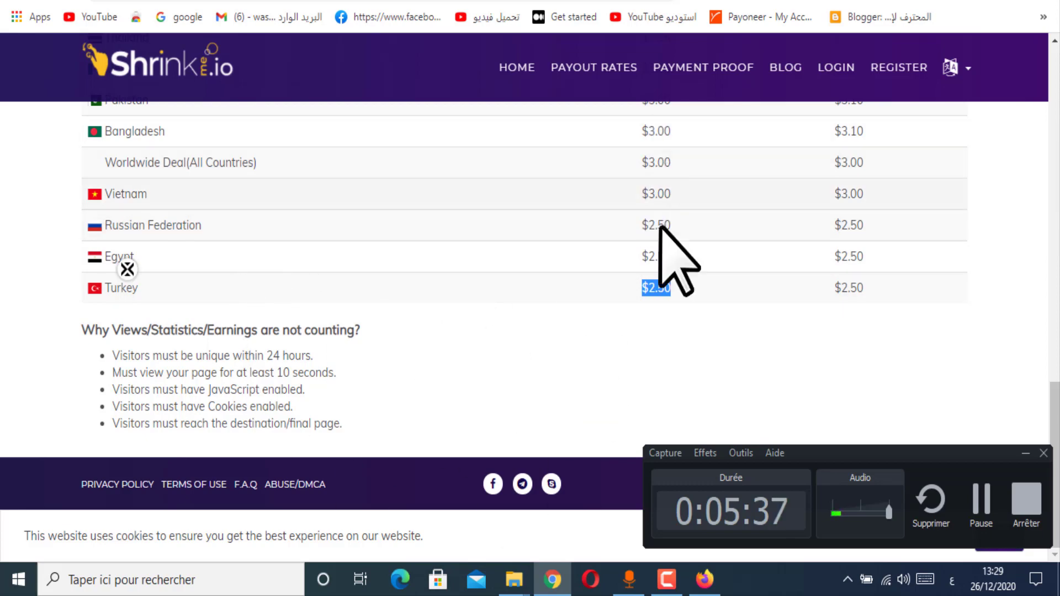
scroll(670, 367, up, 6)
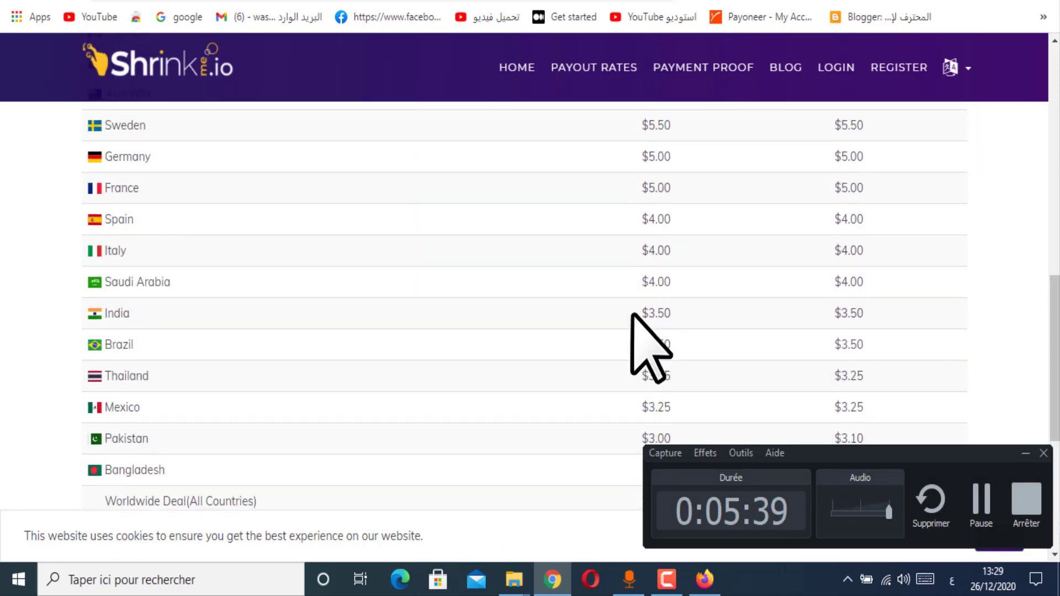
scroll(632, 320, up, 15)
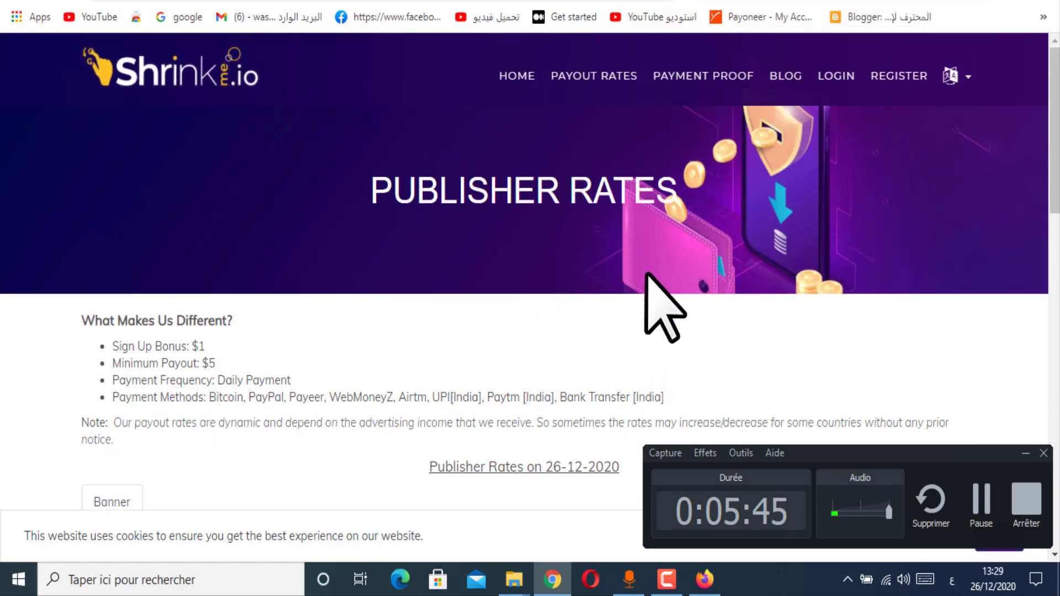
scroll(644, 265, down, 2)
Step: Open Shrinkearn's login page and sign in with the saved credentials, enabling Remember me and completing the reCAPTCHA check
click(751, 2)
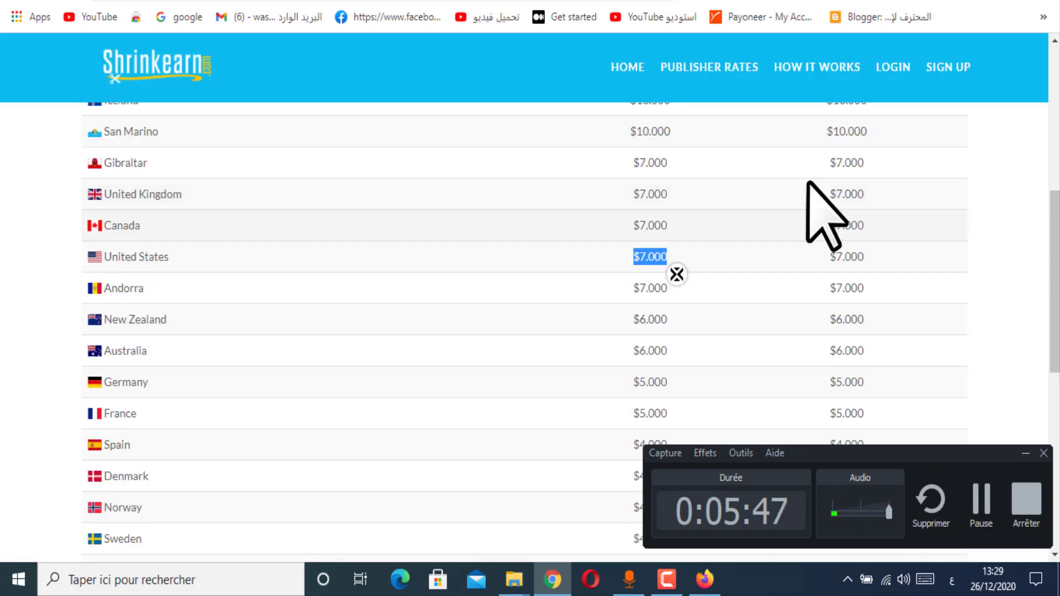
click(876, 67)
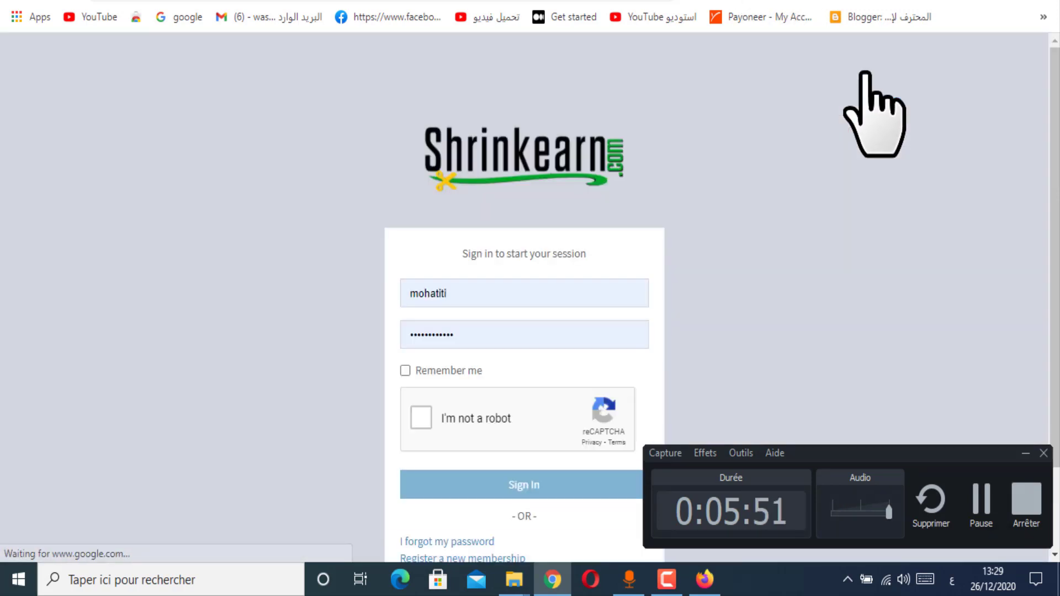
click(422, 418)
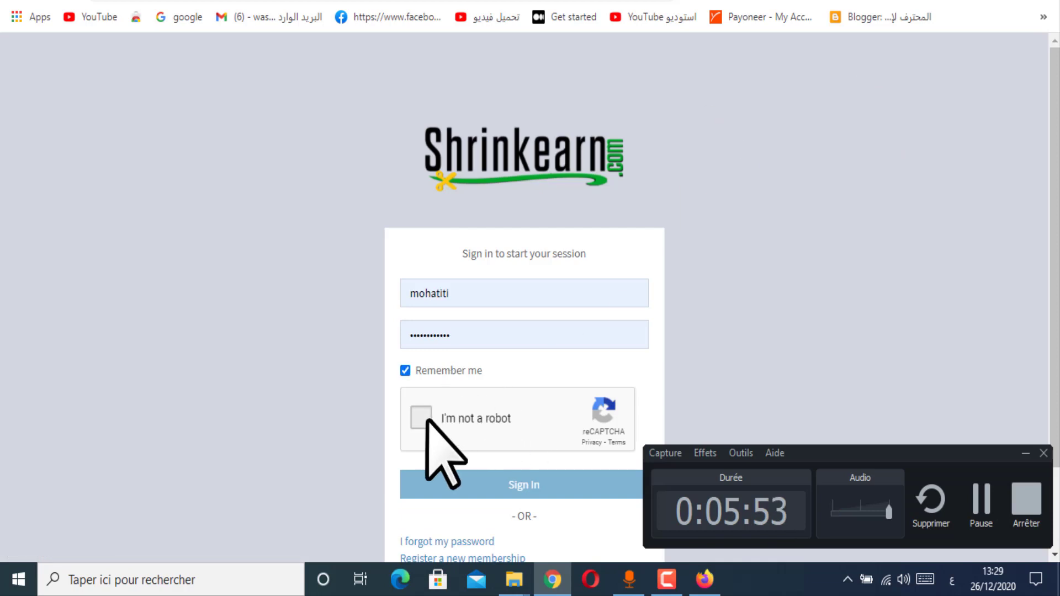
click(552, 491)
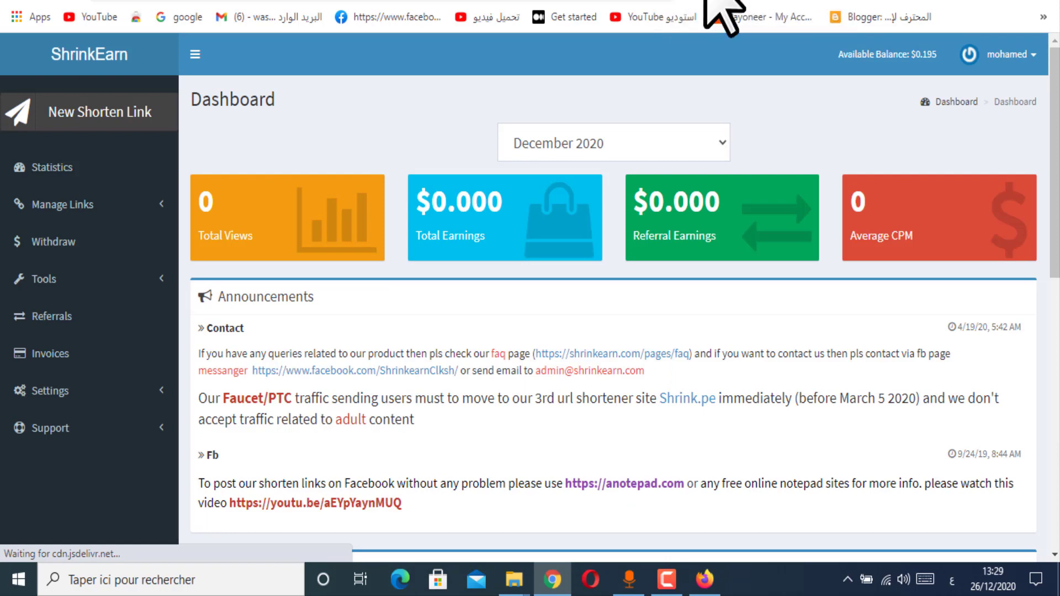
Step: View the exe.io withdrawals page and return to the ShrinkEarn dashboard
click(670, 1)
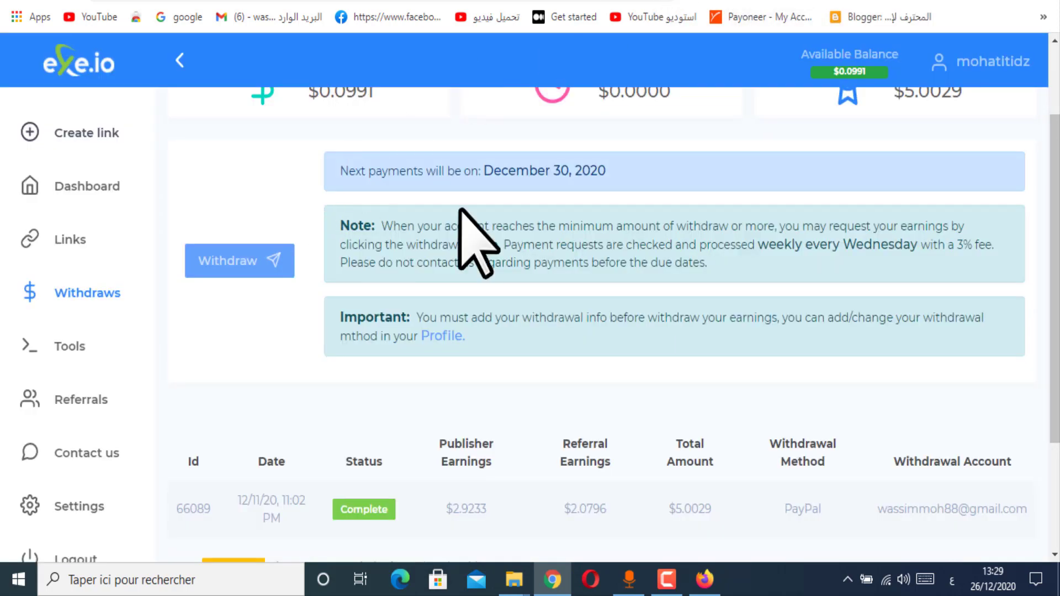
click(741, 1)
click(767, 1)
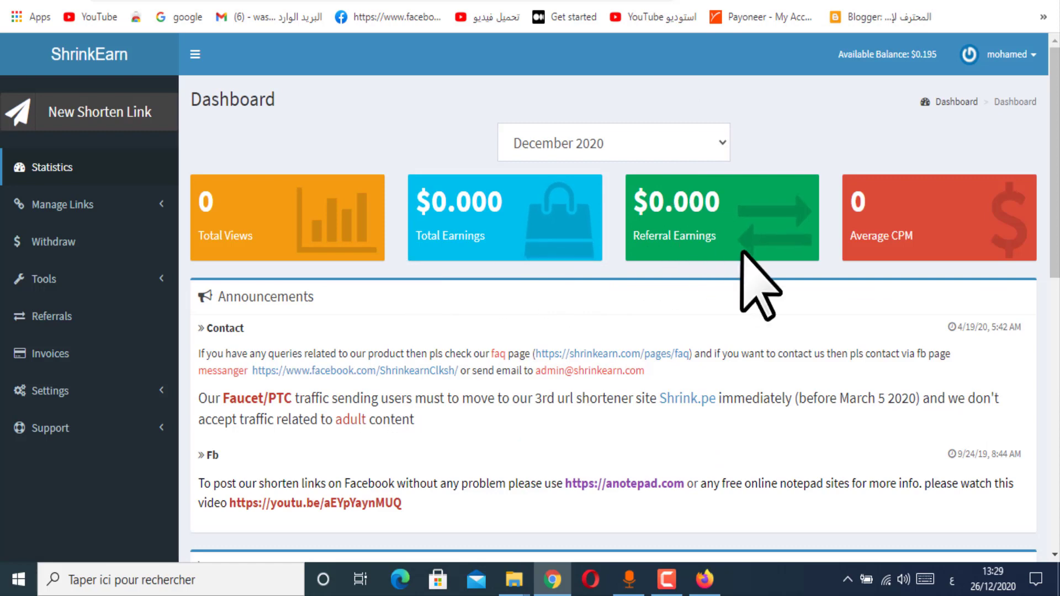
Step: Examine the ShrinkEarn dashboard's announcements, statistics and balance, highlighting the announcement about posting shortened links on Facebook
scroll(753, 252, down, 5)
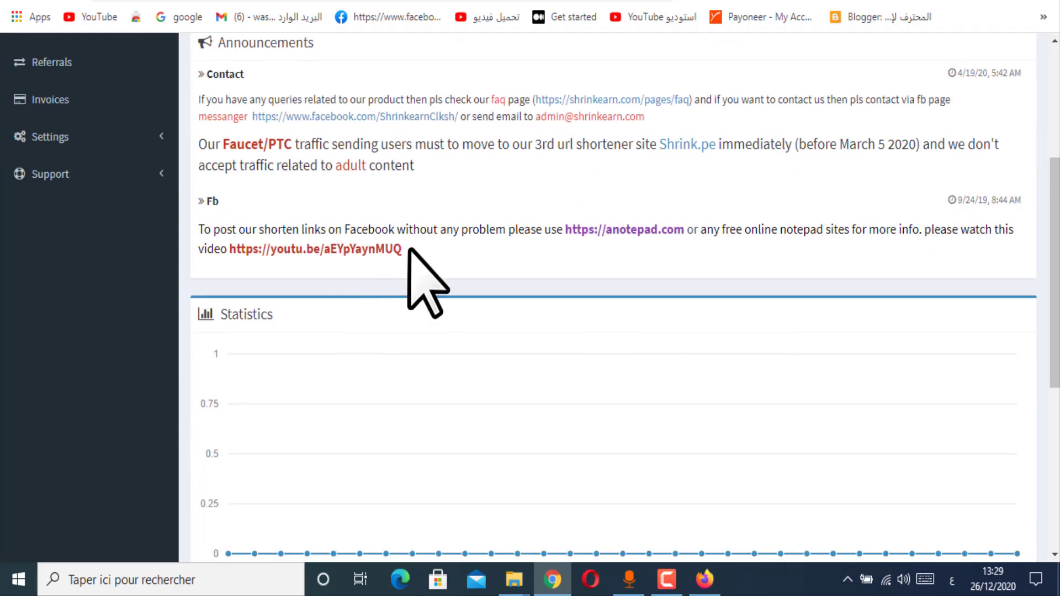
scroll(444, 348, up, 3)
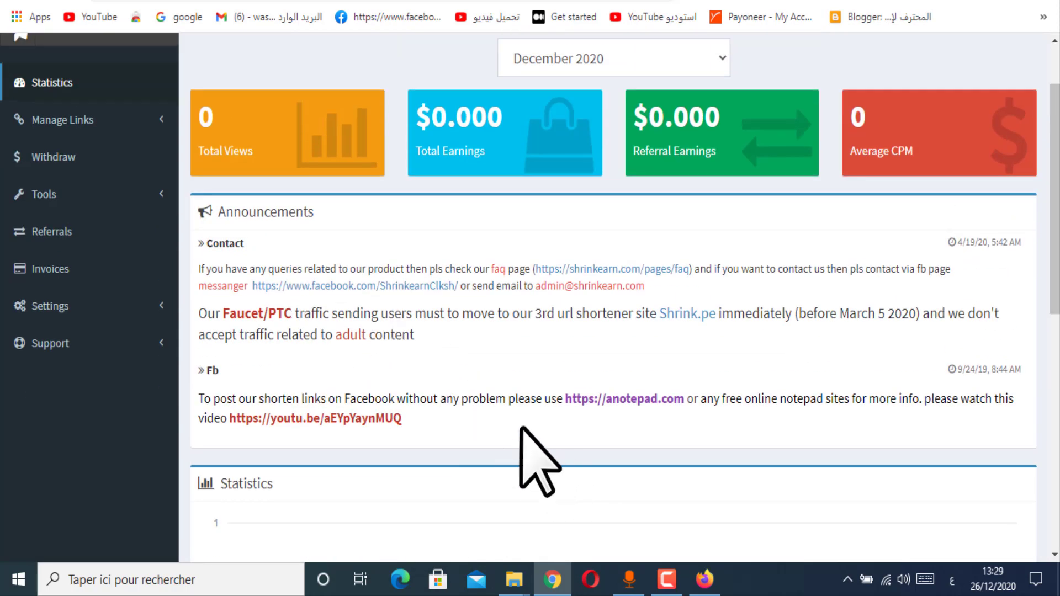
drag(449, 442, 206, 386)
scroll(403, 473, down, 5)
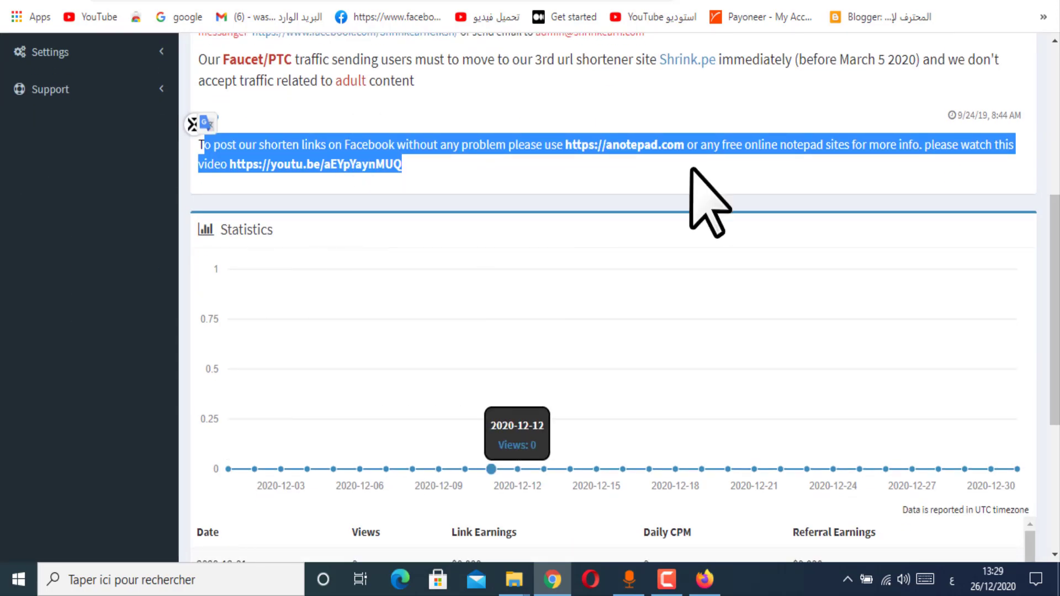
scroll(525, 158, up, 3)
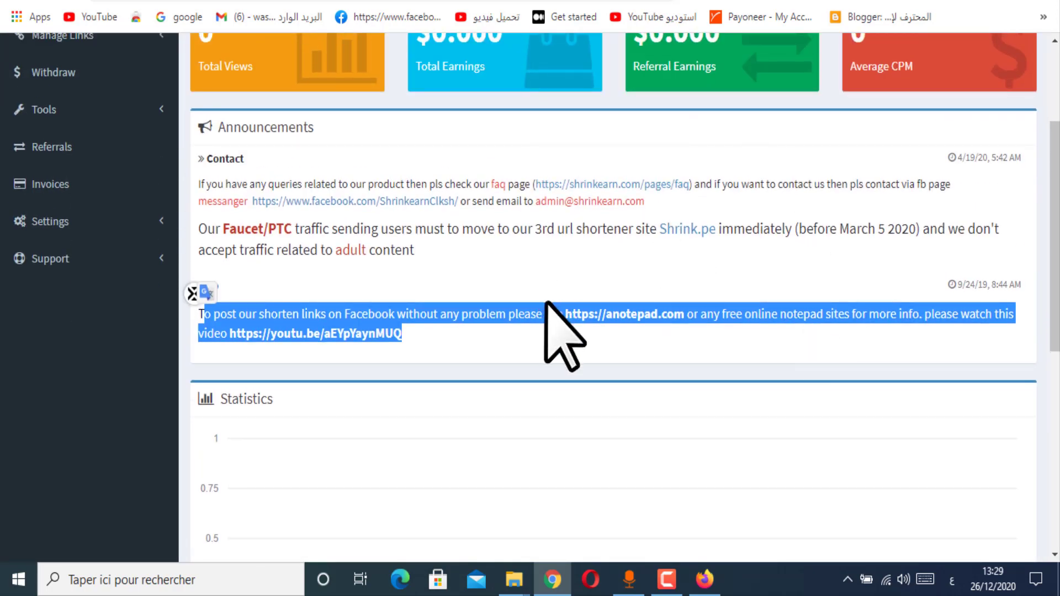
scroll(558, 332, up, 3)
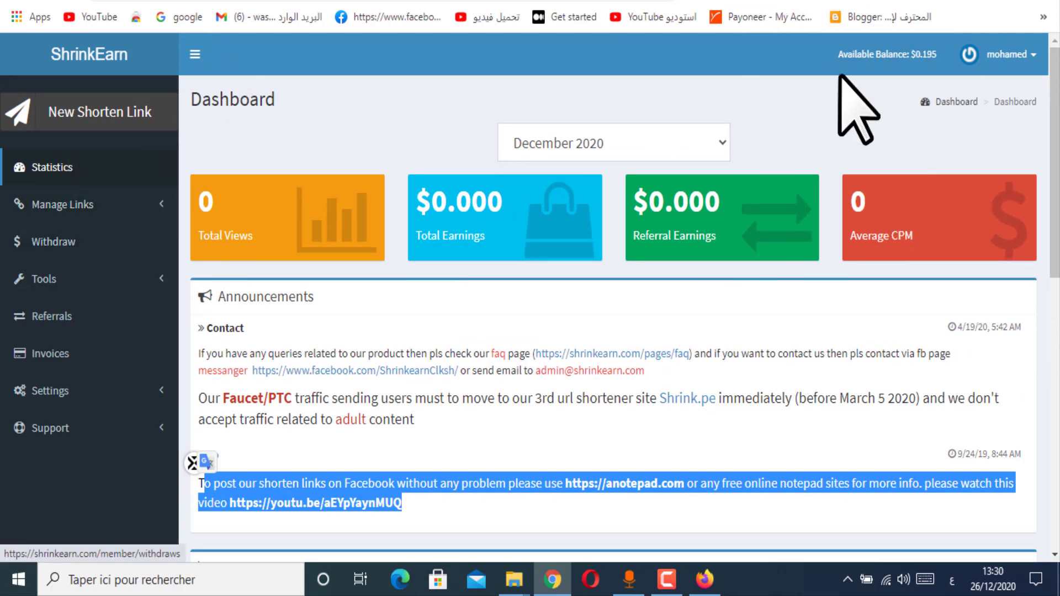
scroll(213, 237, down, 2)
scroll(225, 332, up, 2)
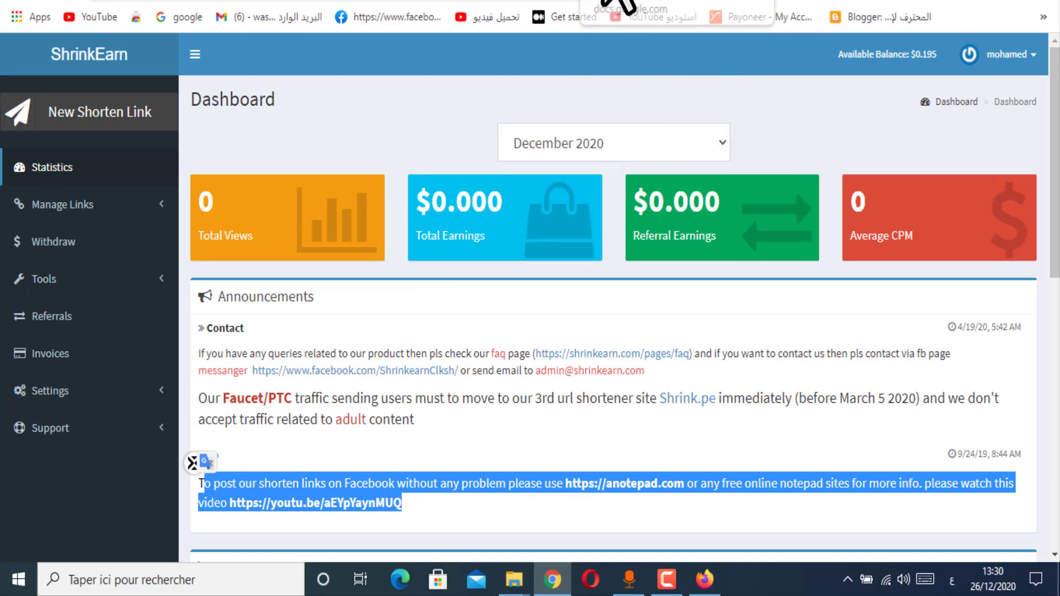
Step: Switch to the Google Docs notes and highlight the last bullet, "اختيار مجال معين و اعمل به", then clear the selection
click(608, 2)
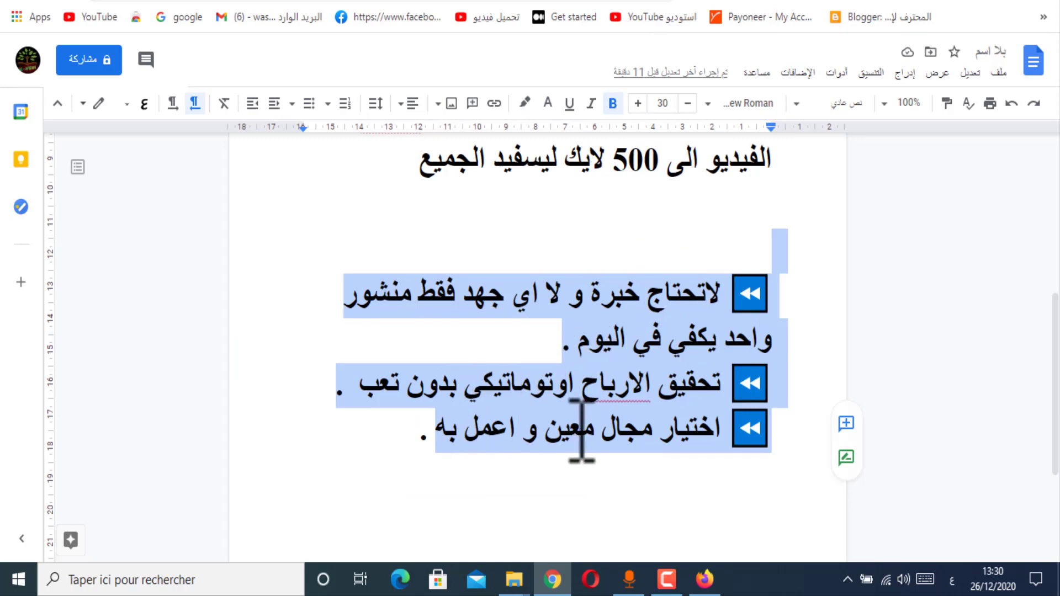
drag(439, 430, 794, 425)
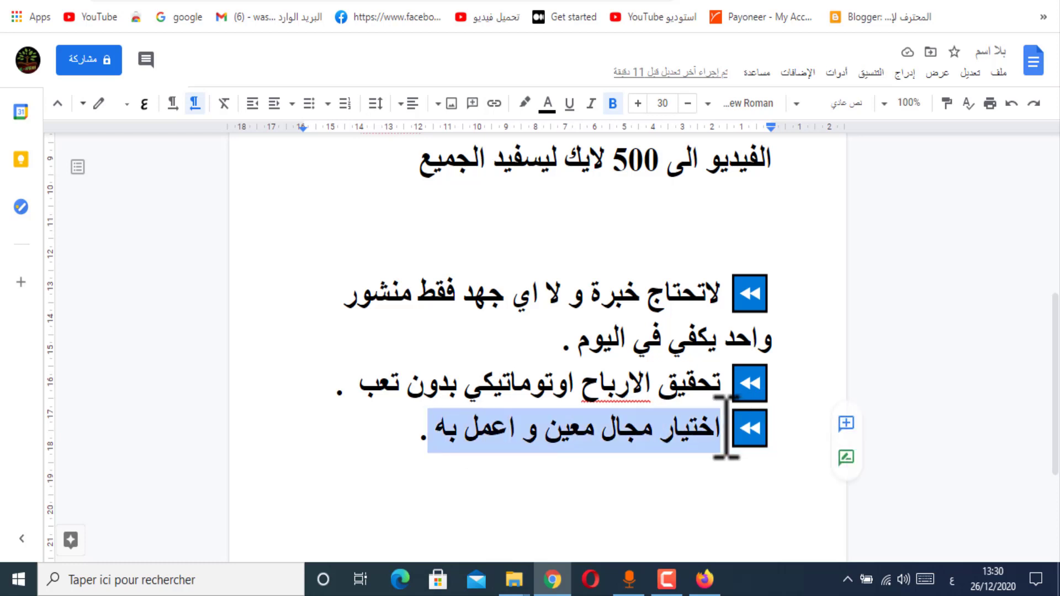
mouse_move(718, 430)
mouse_down()
mouse_move(568, 450)
mouse_move(390, 438)
mouse_move(729, 442)
mouse_up()
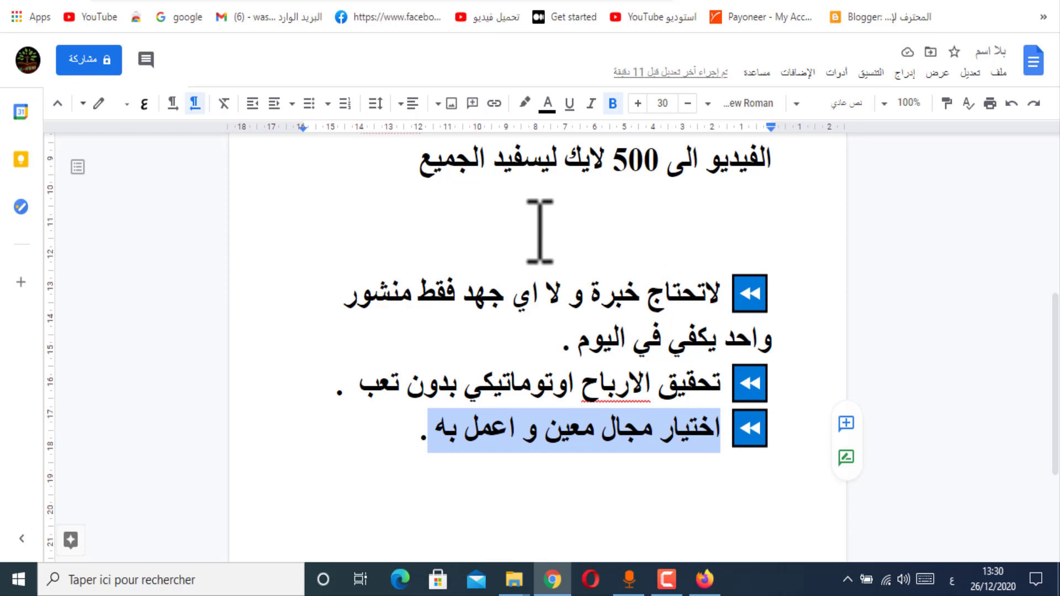
drag(405, 178, 694, 224)
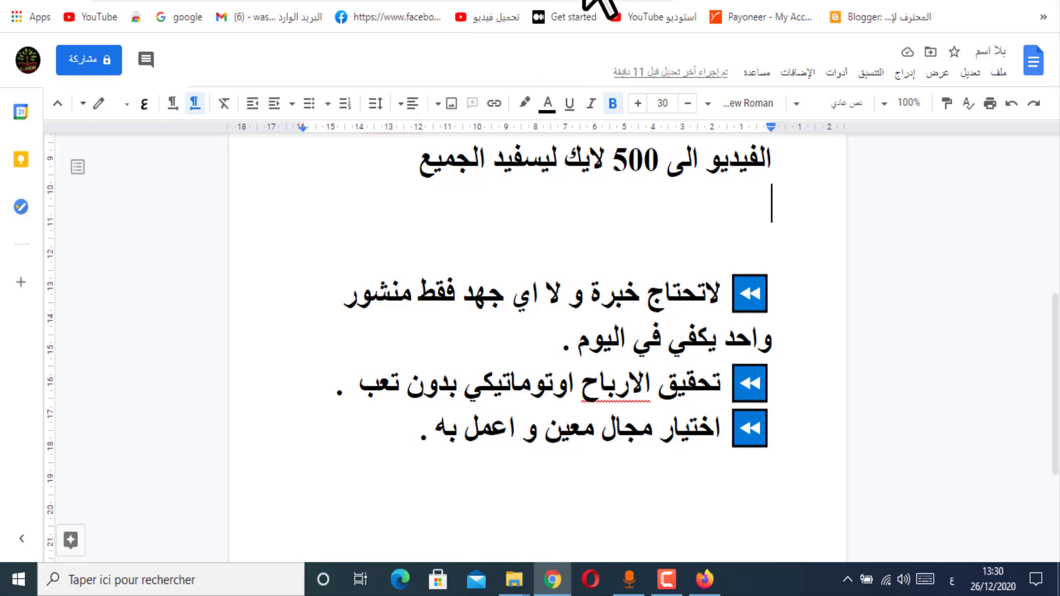
Step: Switch to the Google translation results for "traduction anglais arabe" and select the entire Arabic weight-loss message
click(653, 1)
scroll(817, 189, down, 1)
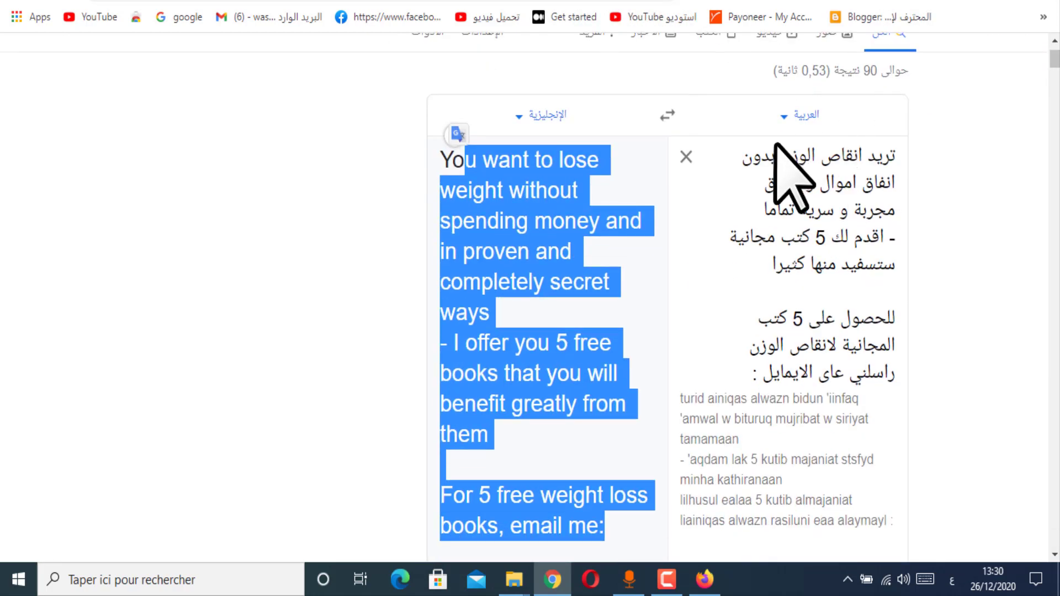
scroll(876, 296, up, 1)
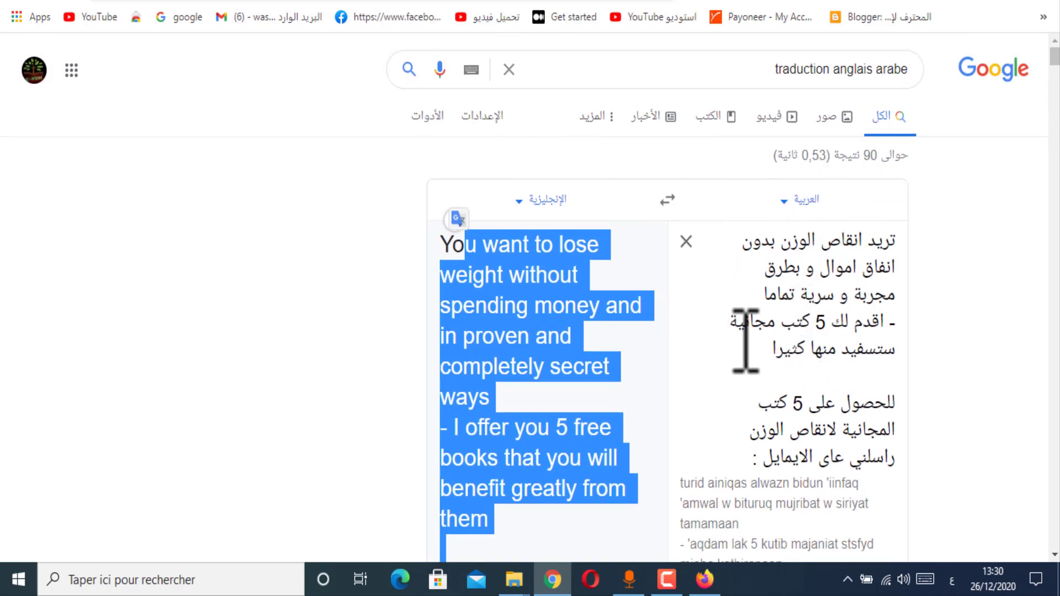
click(747, 246)
key(ctrl+a)
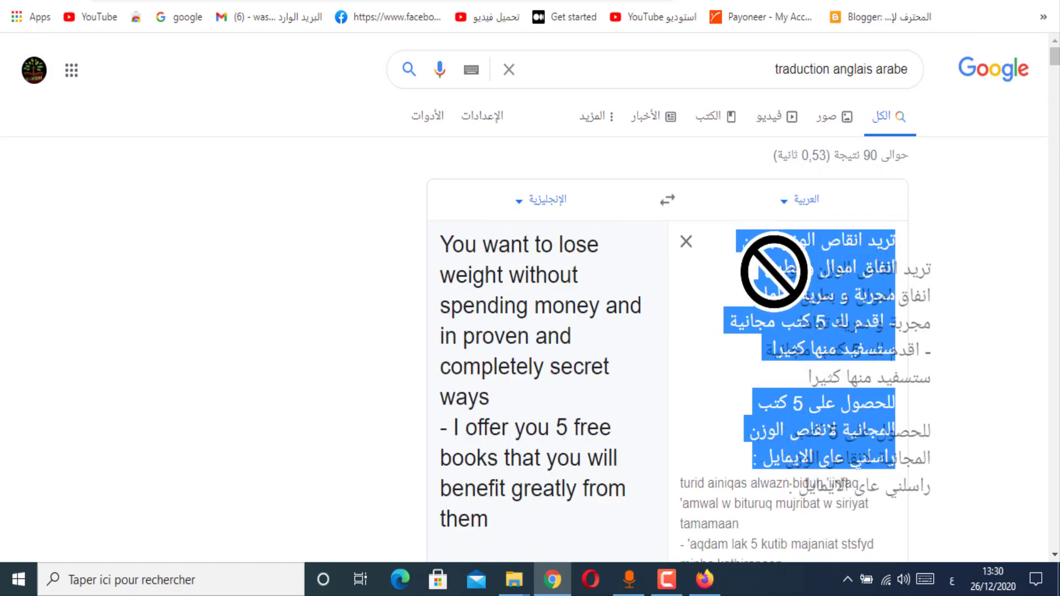
scroll(828, 304, down, 2)
scroll(780, 284, up, 1)
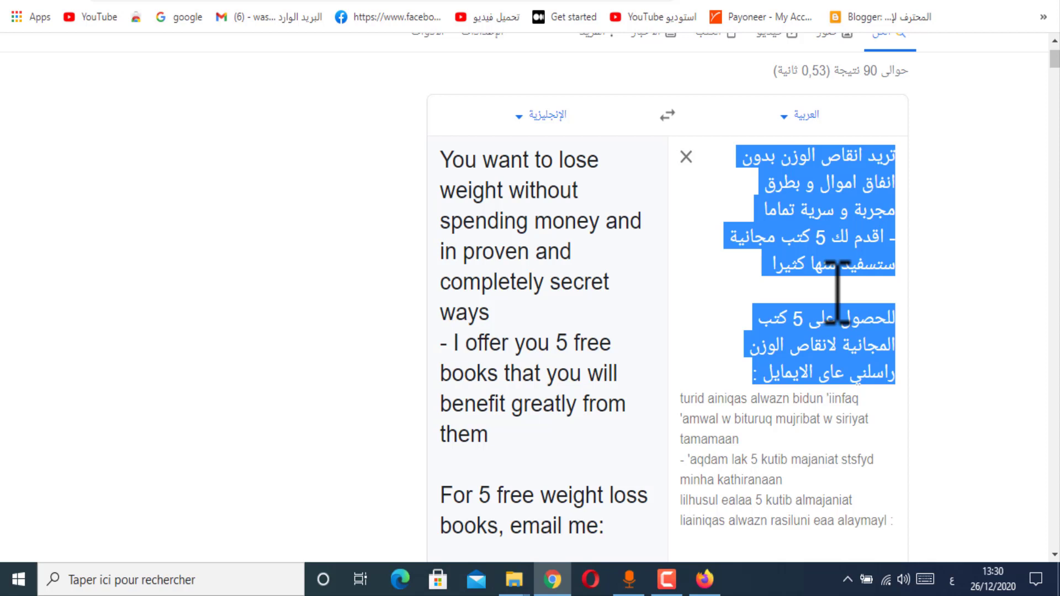
Step: Highlight the Arabic message from the offer of 5 free books down to the e-mail request
click(839, 257)
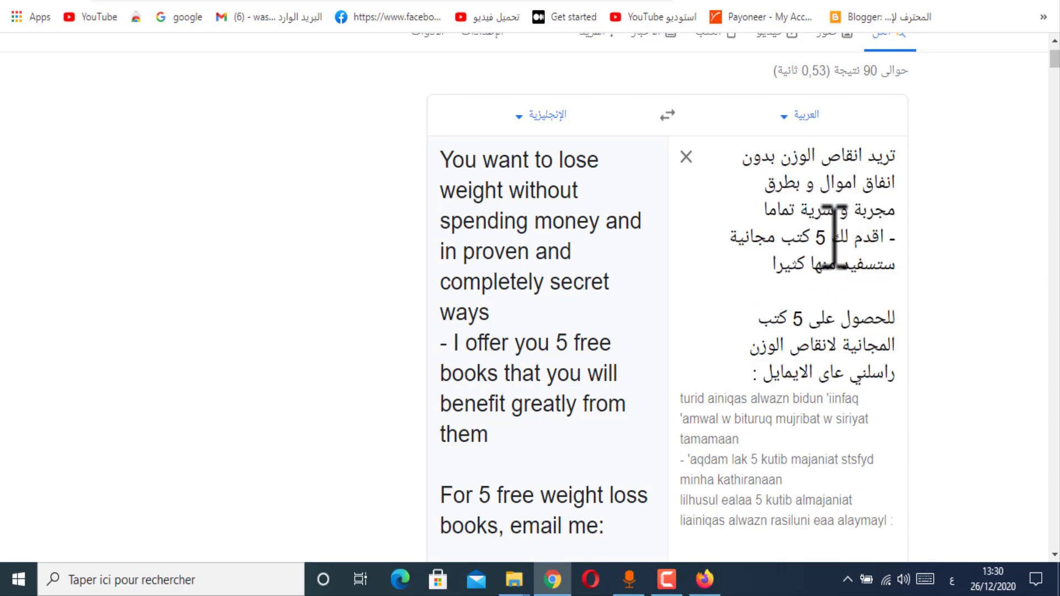
drag(807, 238, 787, 284)
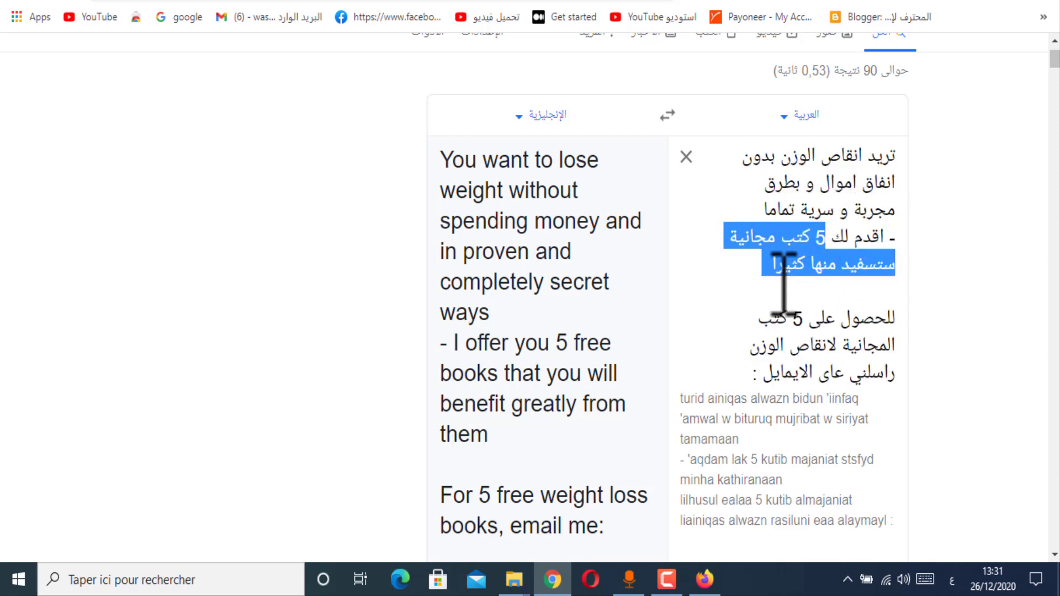
drag(809, 219, 718, 415)
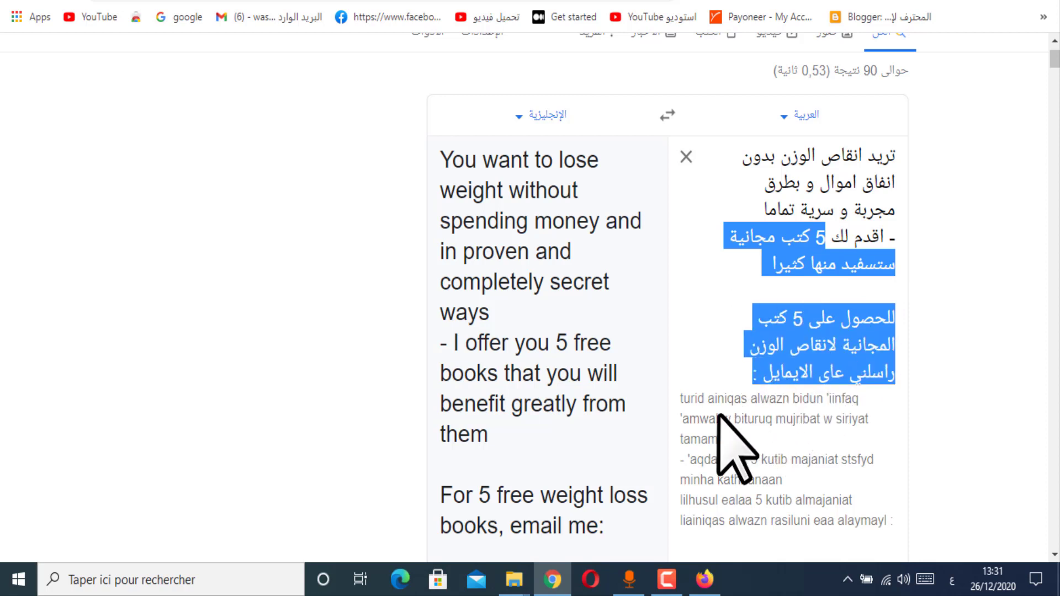
Step: Clear the selection and highlight the Arabic message from its last line back up to its opening line
click(878, 234)
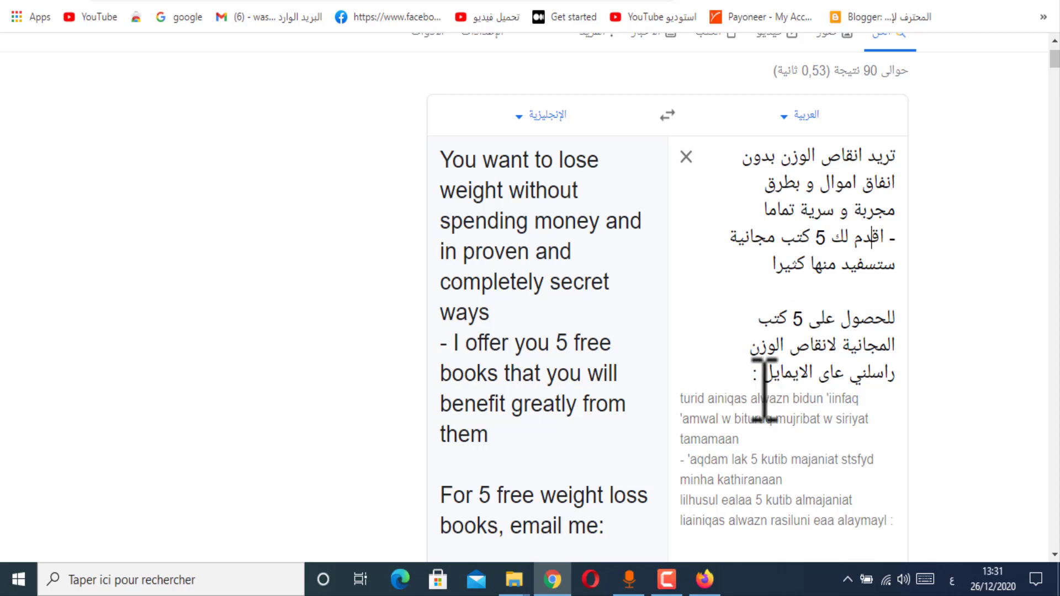
drag(729, 382, 897, 150)
drag(756, 380, 889, 154)
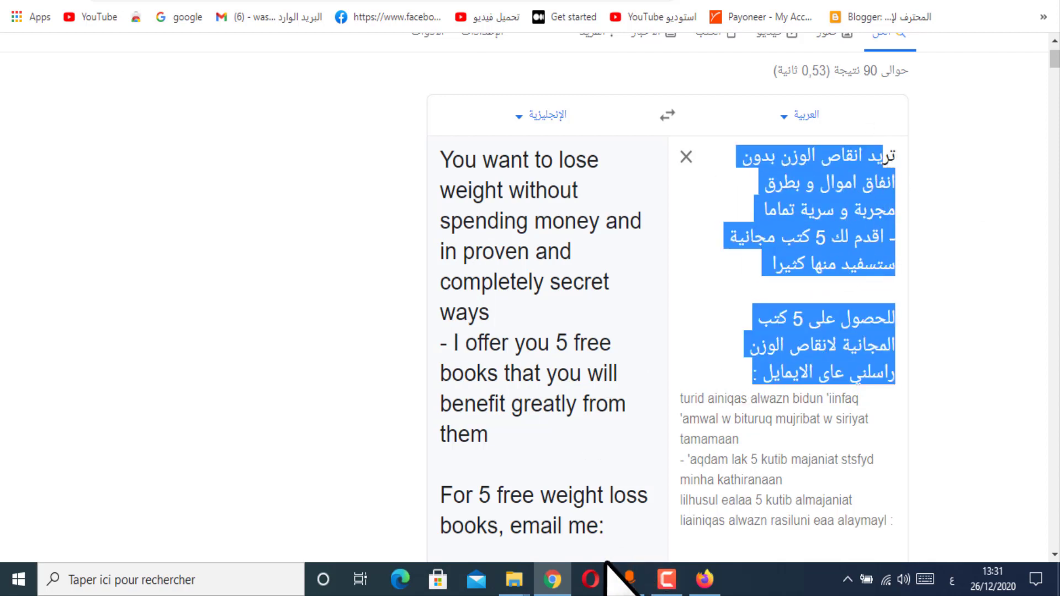
click(670, 577)
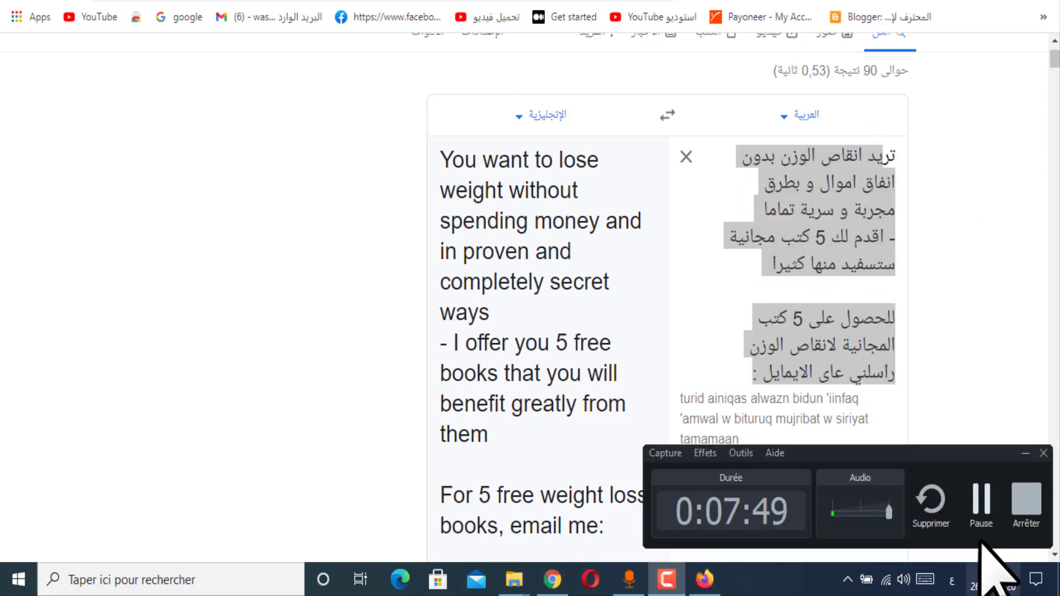
click(977, 504)
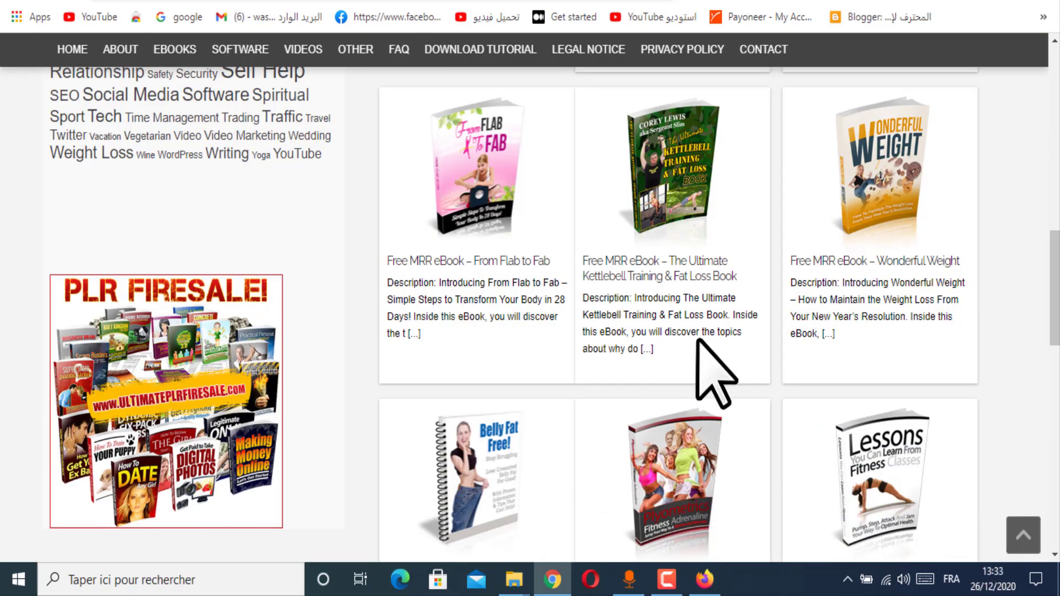
Step: Bring up the PLR content site, close the translation pop-up and decline its notification request
click(706, 165)
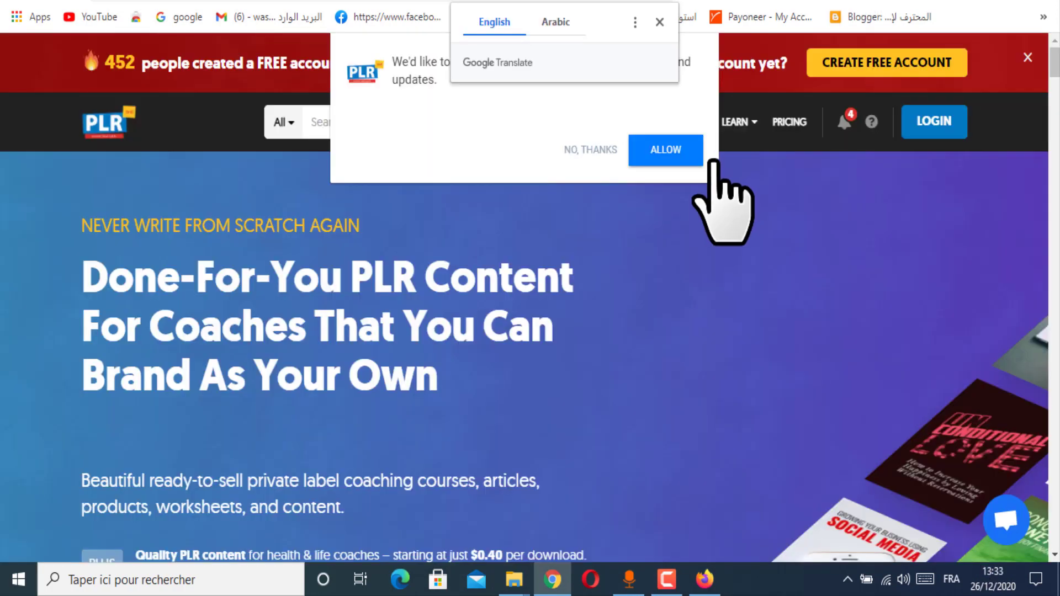
click(660, 22)
click(582, 151)
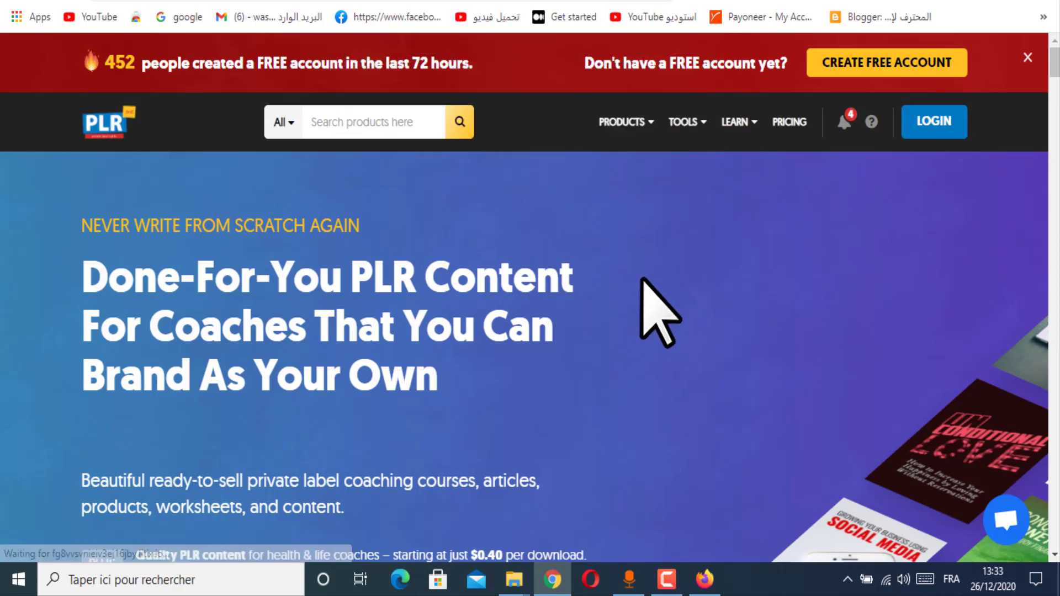
Step: View the free MRR eBook page, return to the PLR site and close its free-account banner
click(843, 1)
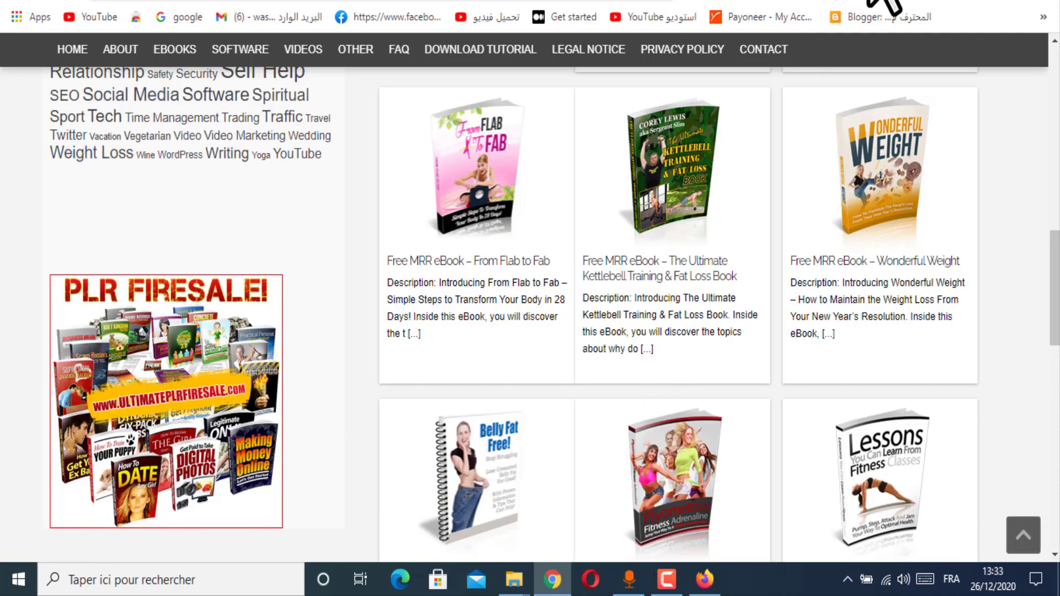
click(695, 1)
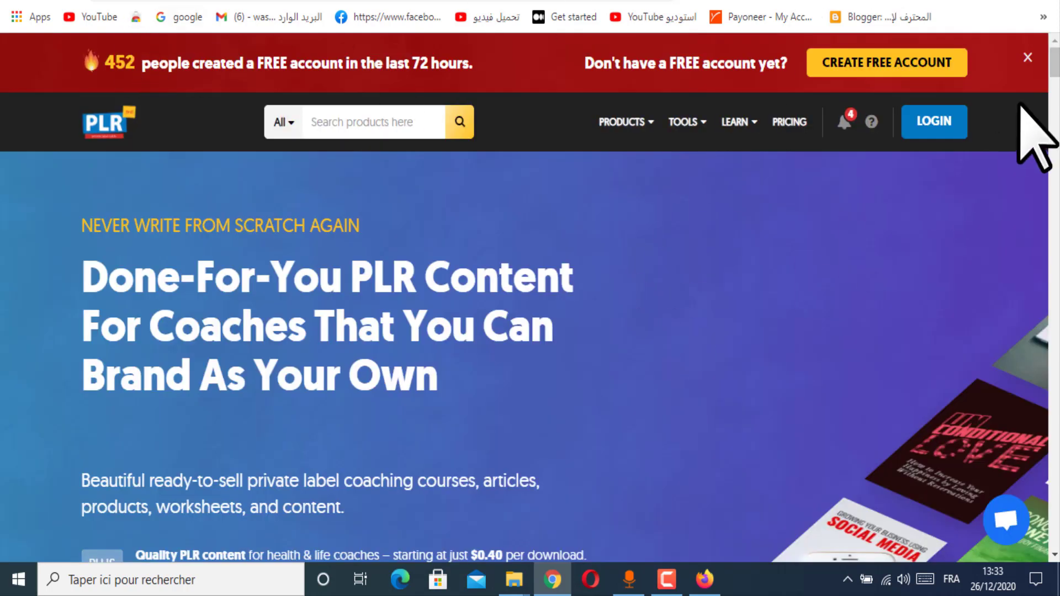
click(1027, 57)
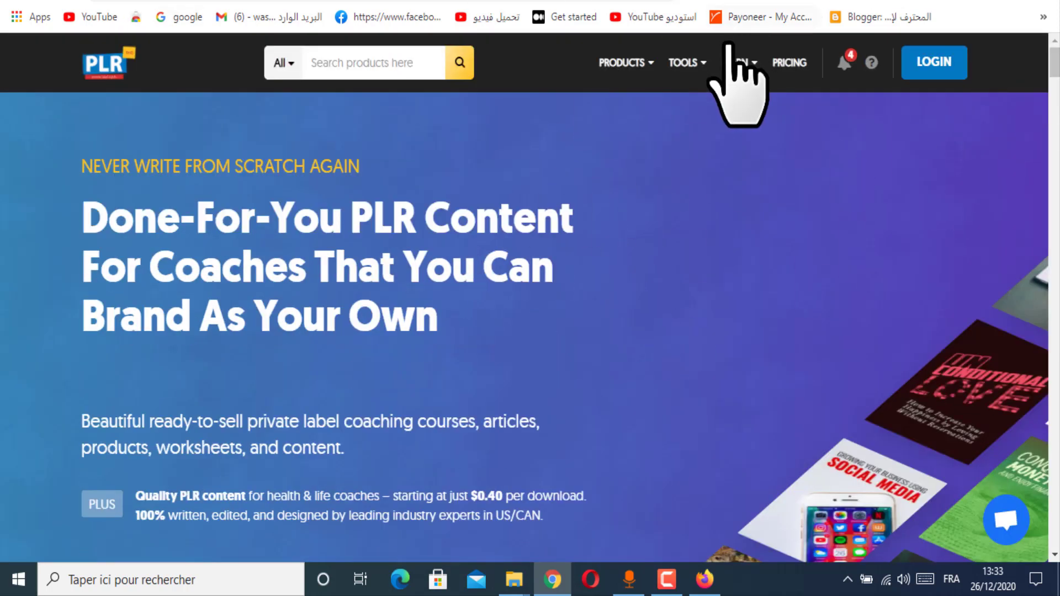
Step: Search the PLR content site for "loss weight"
click(358, 77)
text(loss )
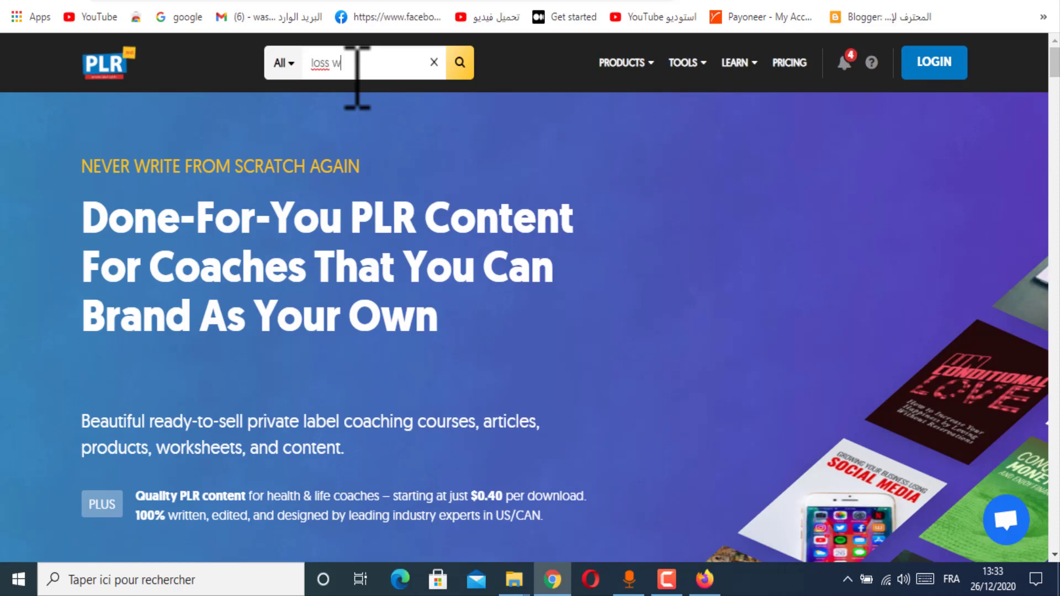
text(we)
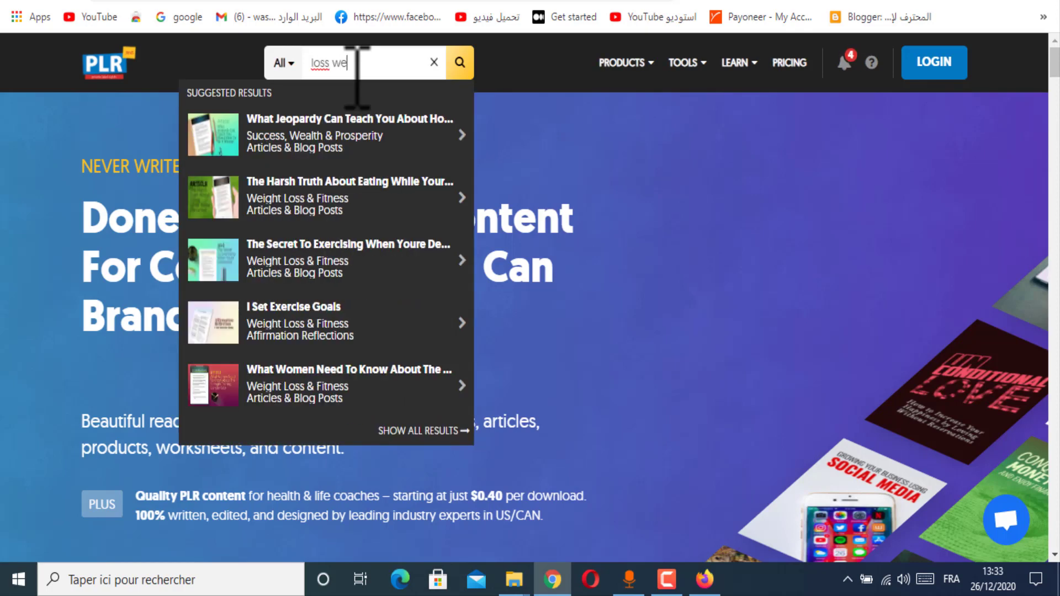
text(ight)
key(Return)
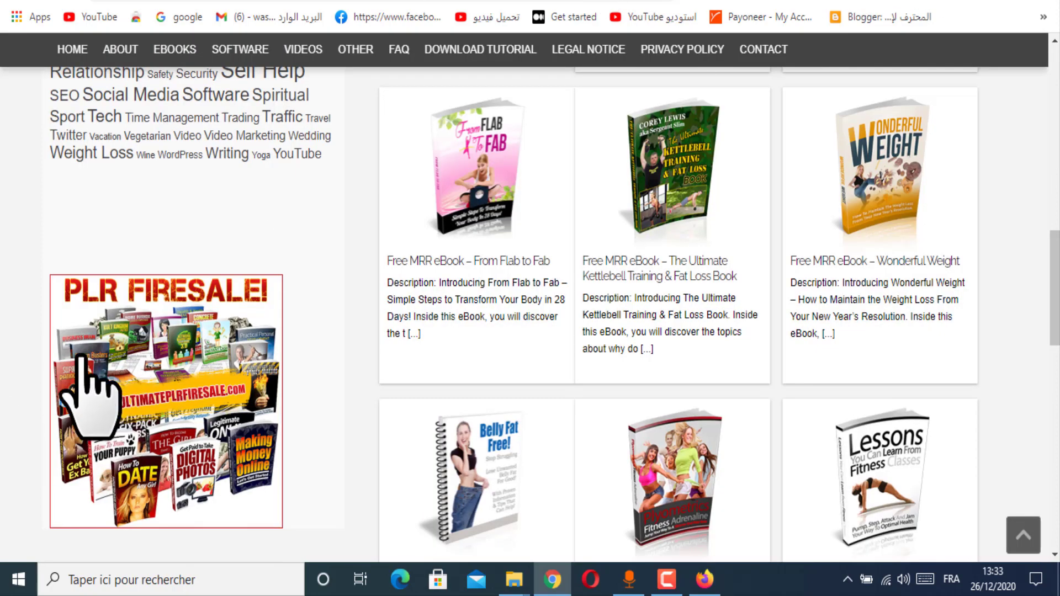
Step: Browse the free weight-loss eBook listing and open "The Ultimate Kettlebell Training & Fat Loss Book" in a new tab
scroll(78, 163, up, 5)
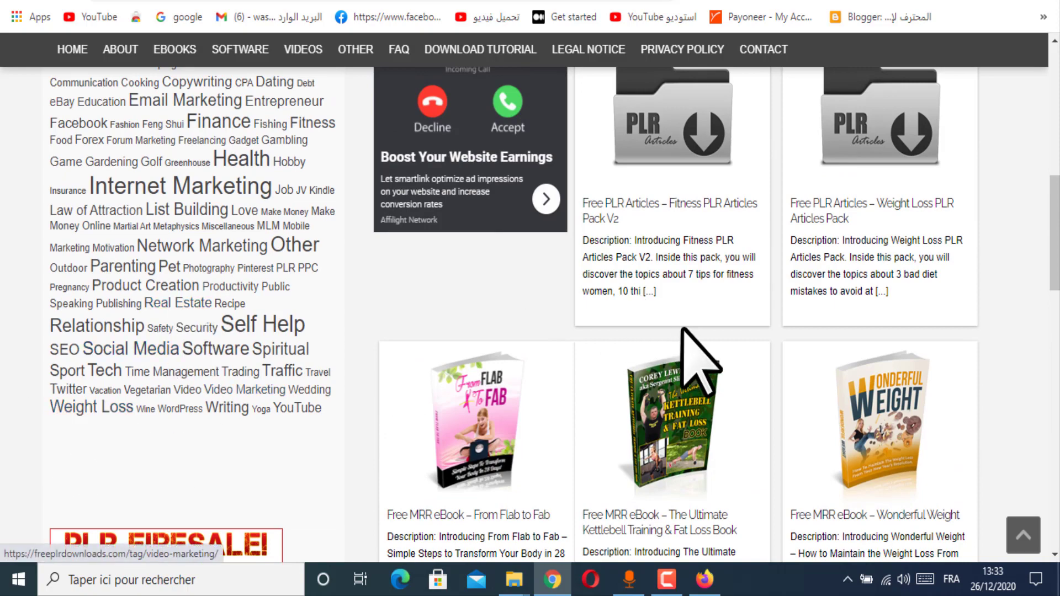
scroll(694, 355, down, 3)
scroll(624, 401, down, 3)
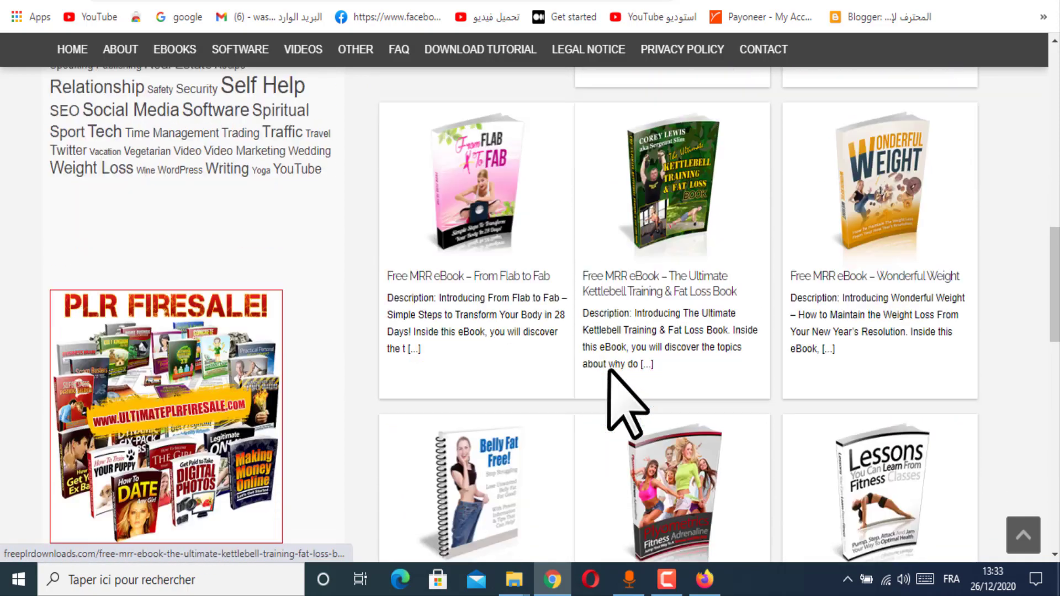
scroll(775, 389, down, 2)
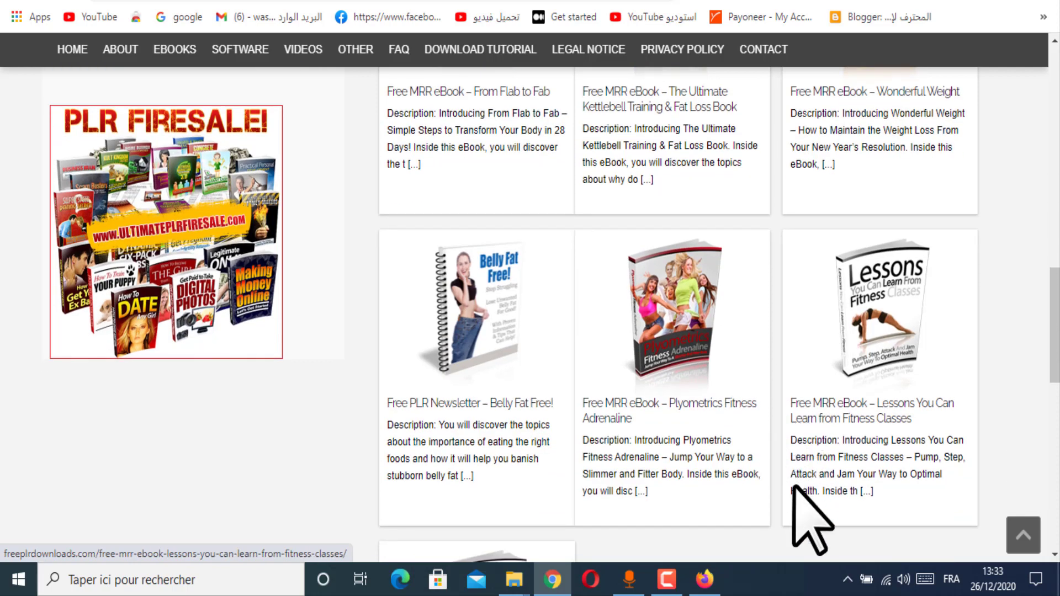
scroll(795, 486, up, 4)
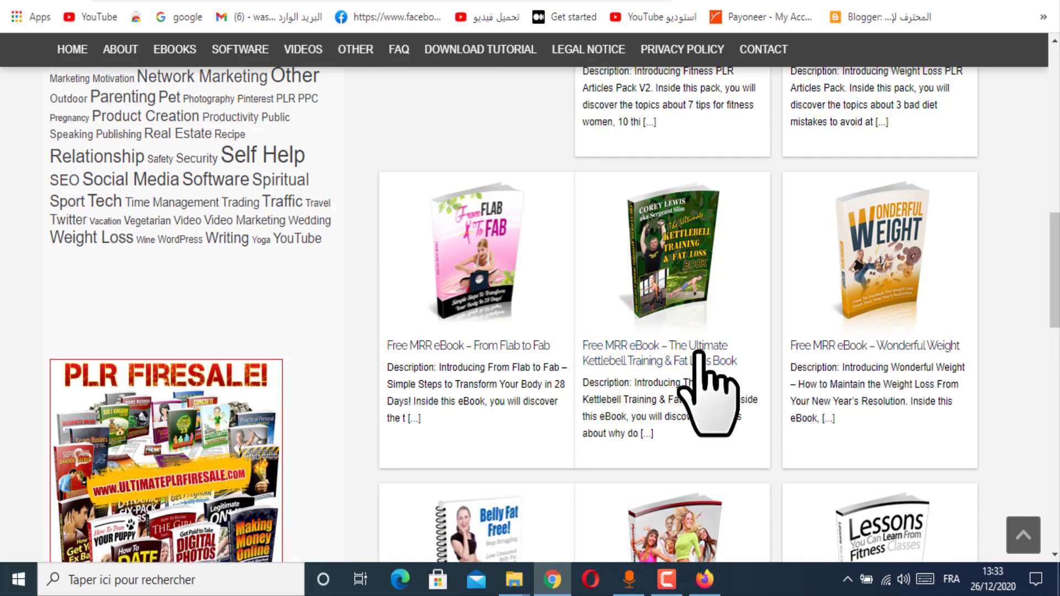
right_click(680, 361)
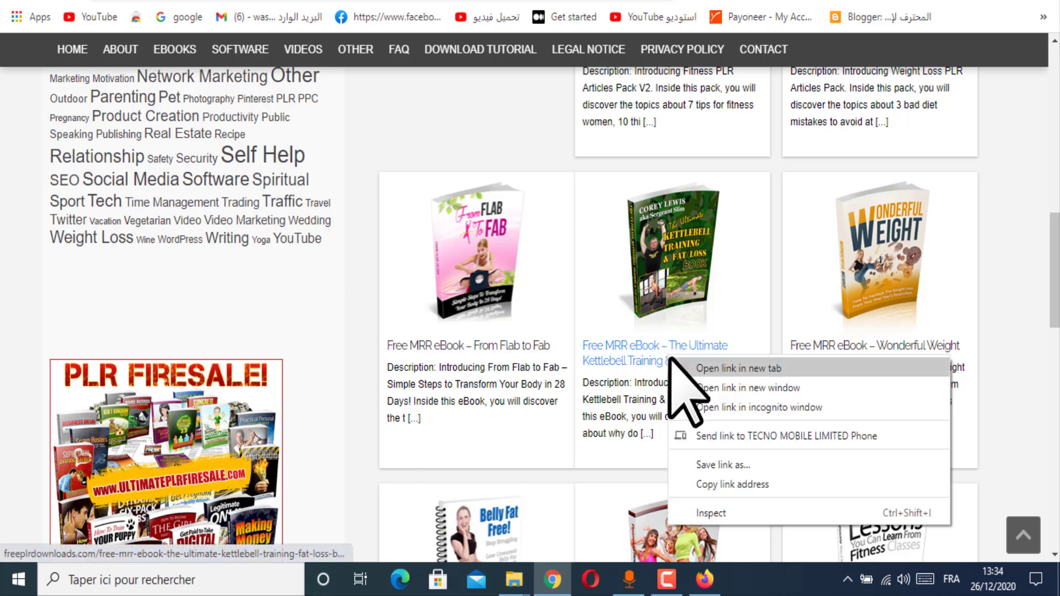
click(691, 368)
Step: Return to the PLR content site and examine its bundles, products and filters for the "loss weight" search
click(866, 1)
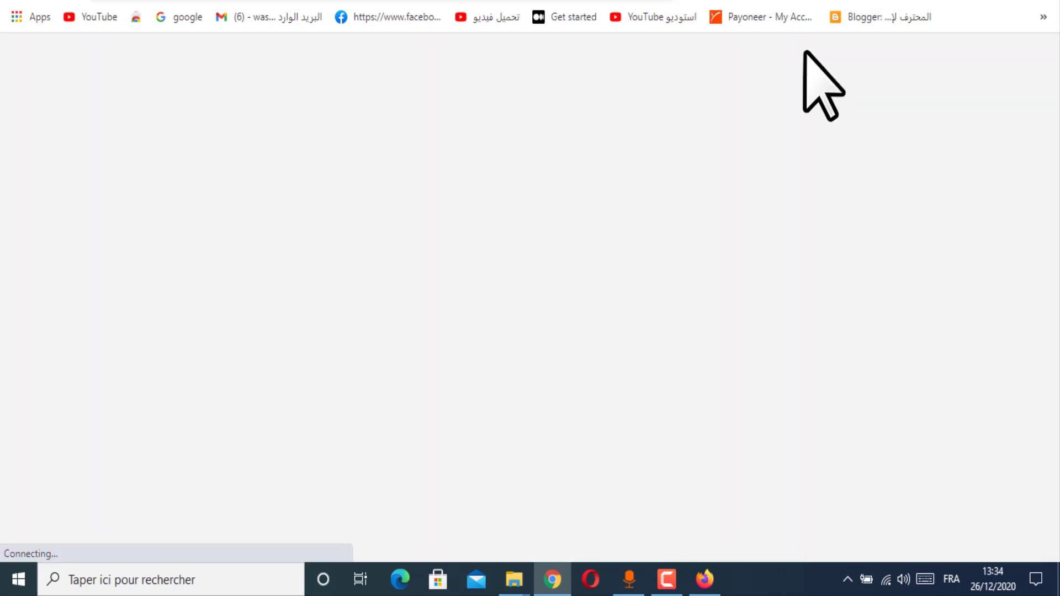
scroll(580, 449, down, 5)
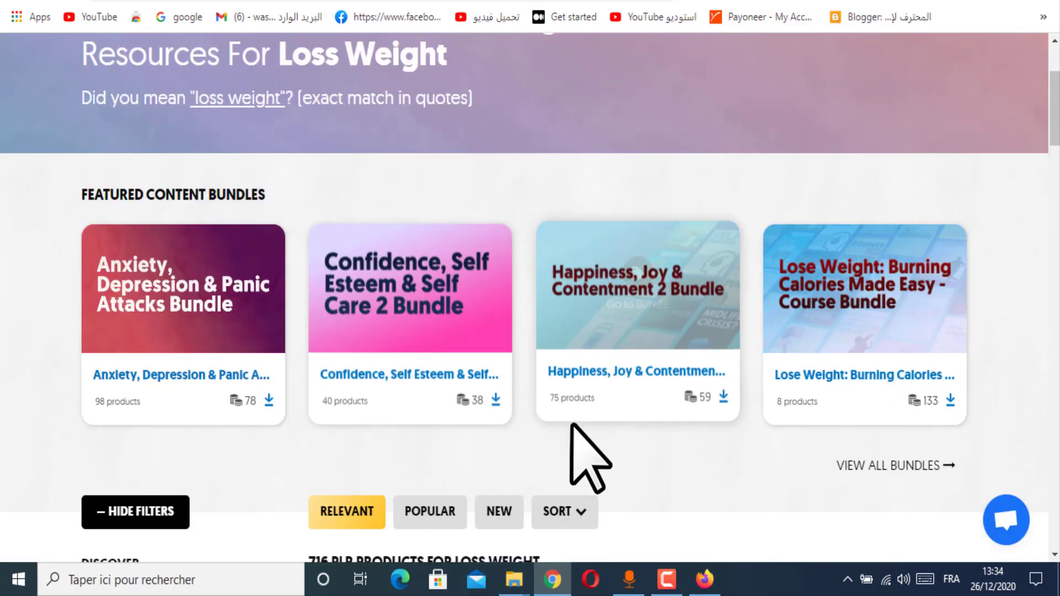
scroll(530, 497, down, 6)
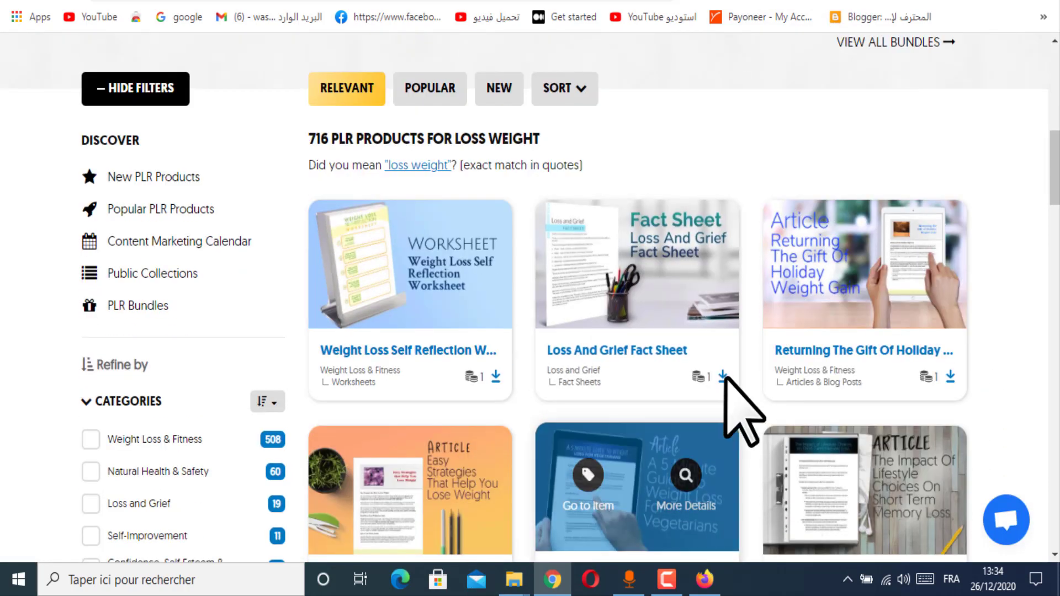
scroll(795, 386, down, 5)
scroll(773, 276, down, 5)
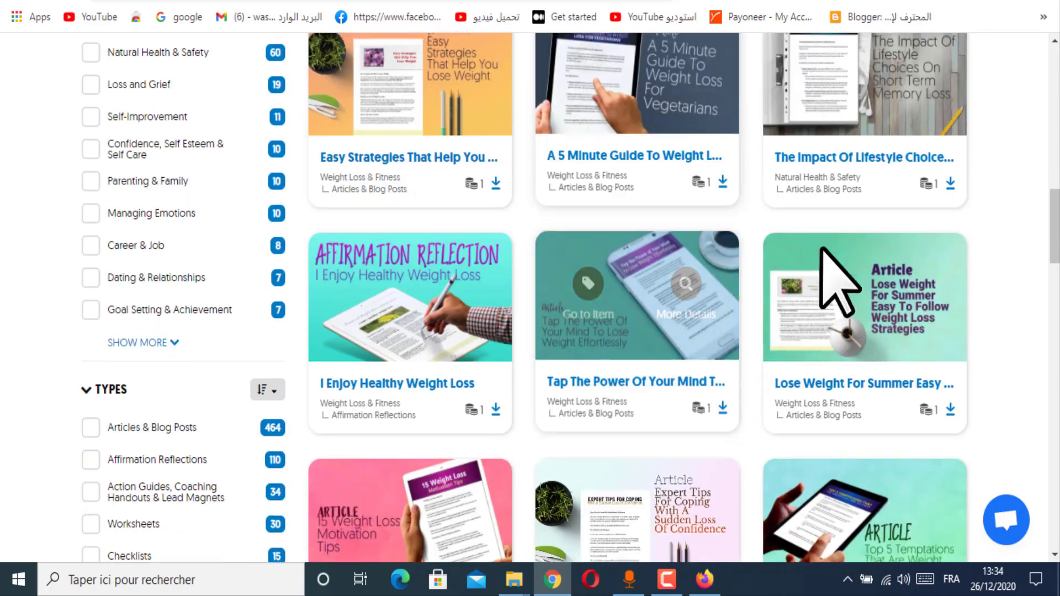
scroll(608, 469, down, 5)
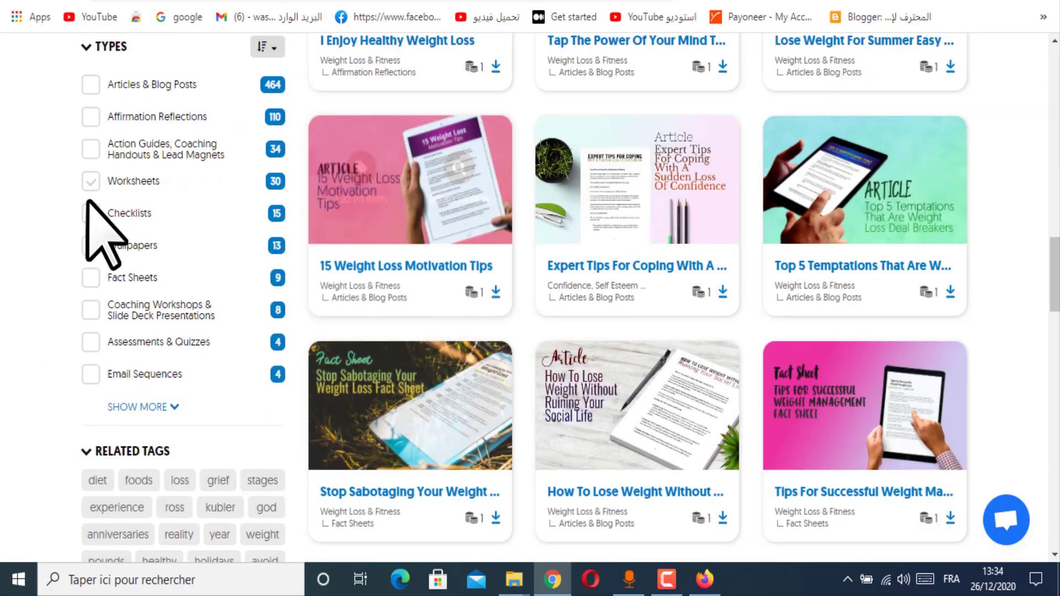
scroll(469, 519, down, 3)
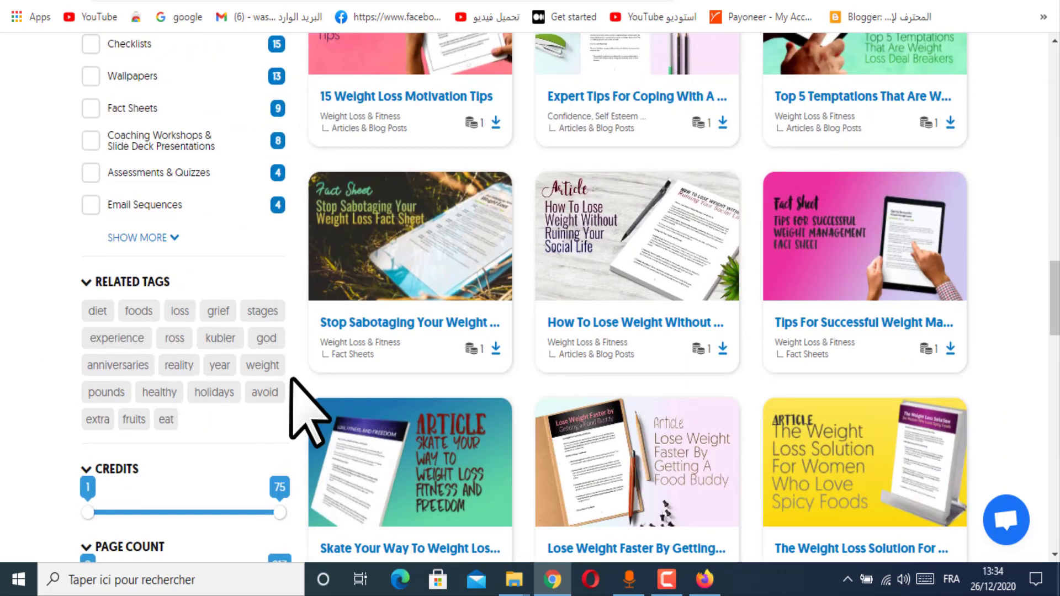
scroll(613, 530, down, 8)
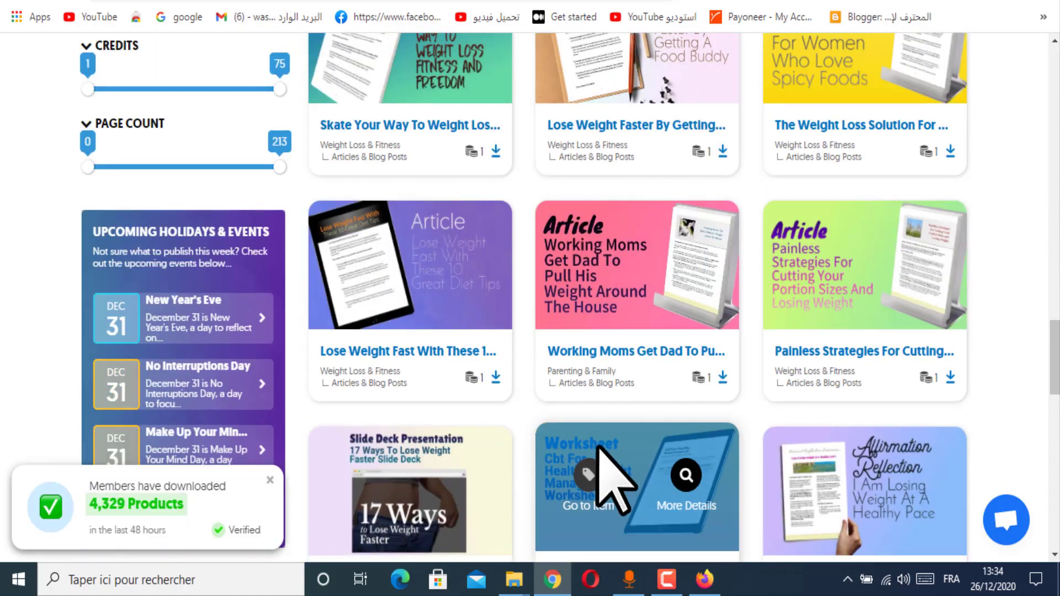
Step: Dismiss the free-account offer and the member-download notification, and view the remainder of the search page down to its footer
click(691, 283)
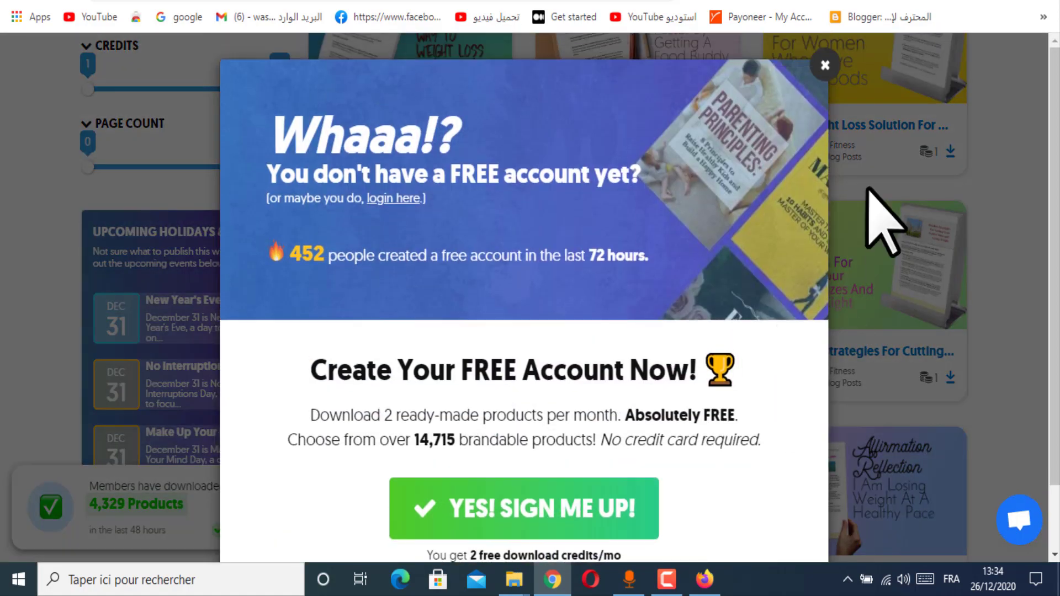
click(826, 65)
scroll(679, 497, down, 10)
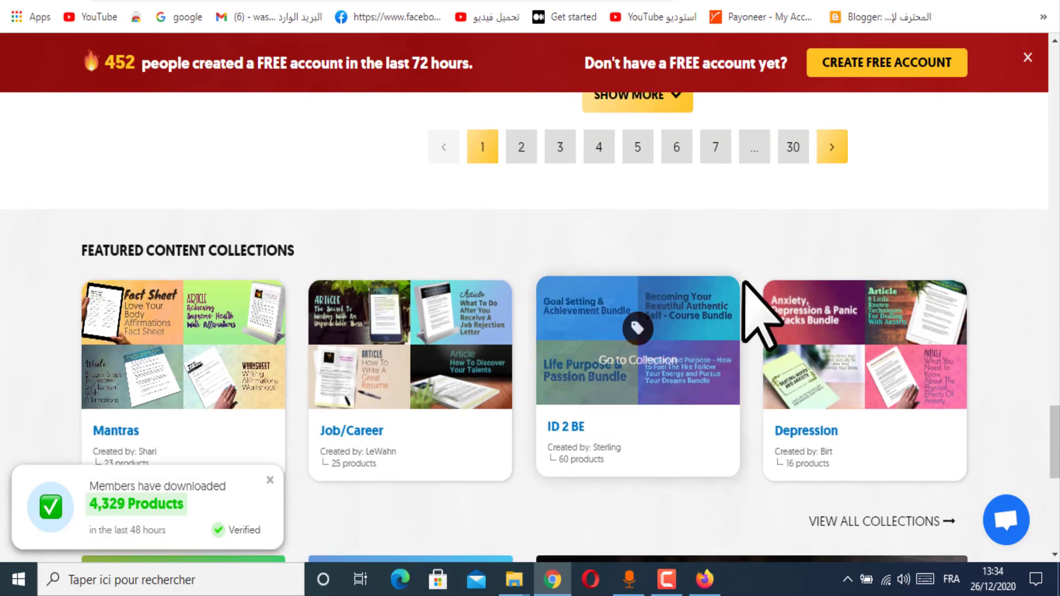
click(269, 481)
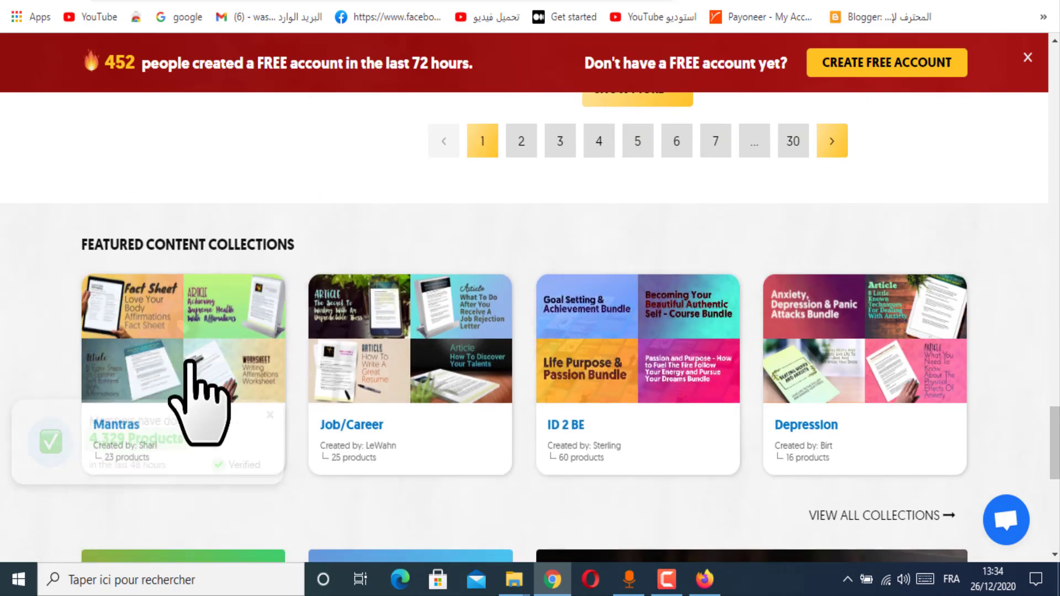
scroll(911, 497, down, 6)
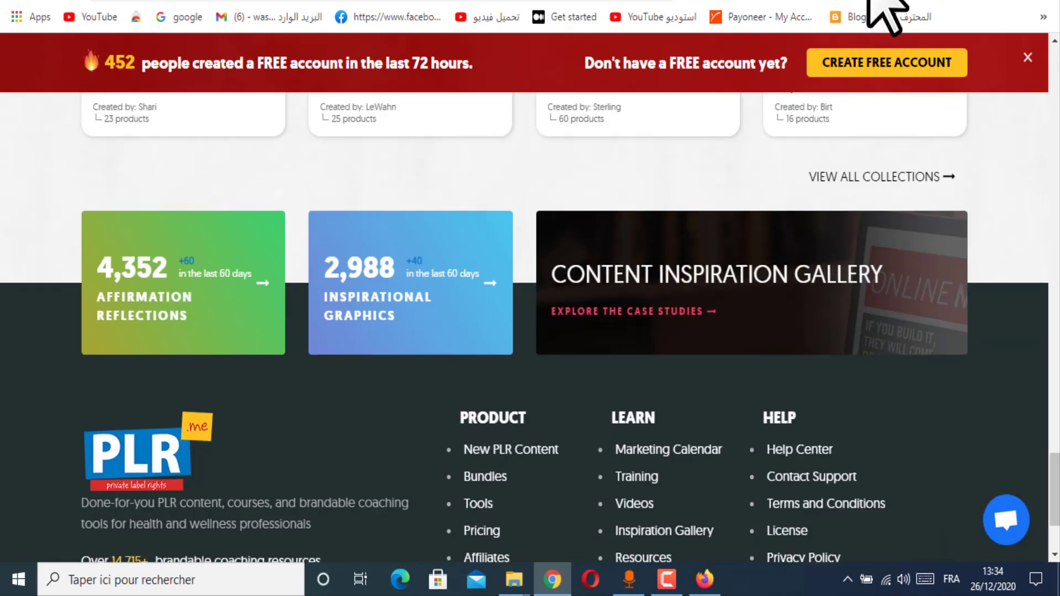
Step: Switch to the Ultimate Kettlebell Training & Fat Loss Book page and download the free eBook
click(870, 1)
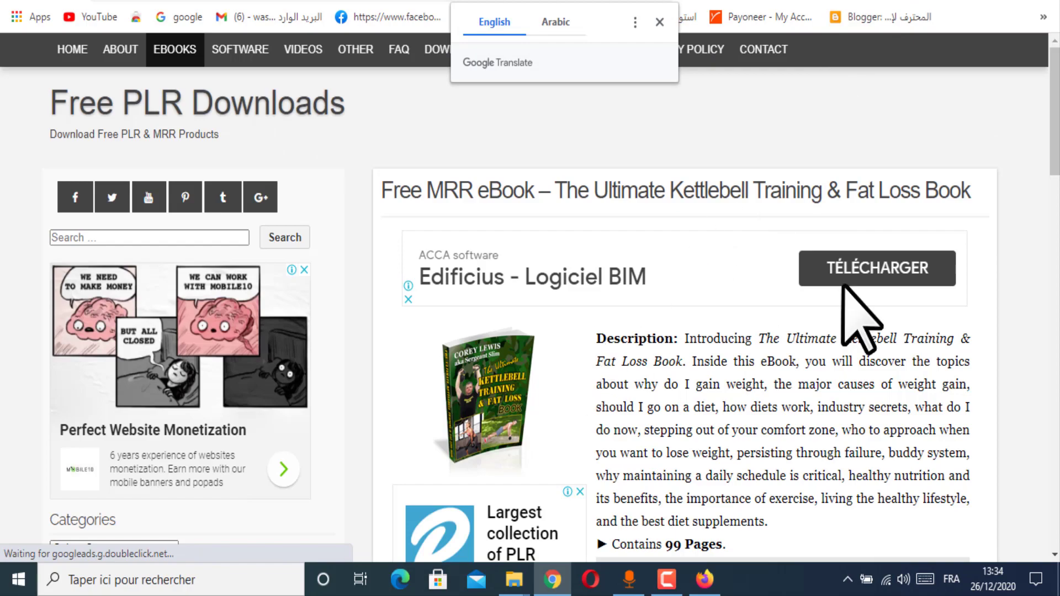
scroll(774, 343, down, 7)
scroll(785, 441, down, 12)
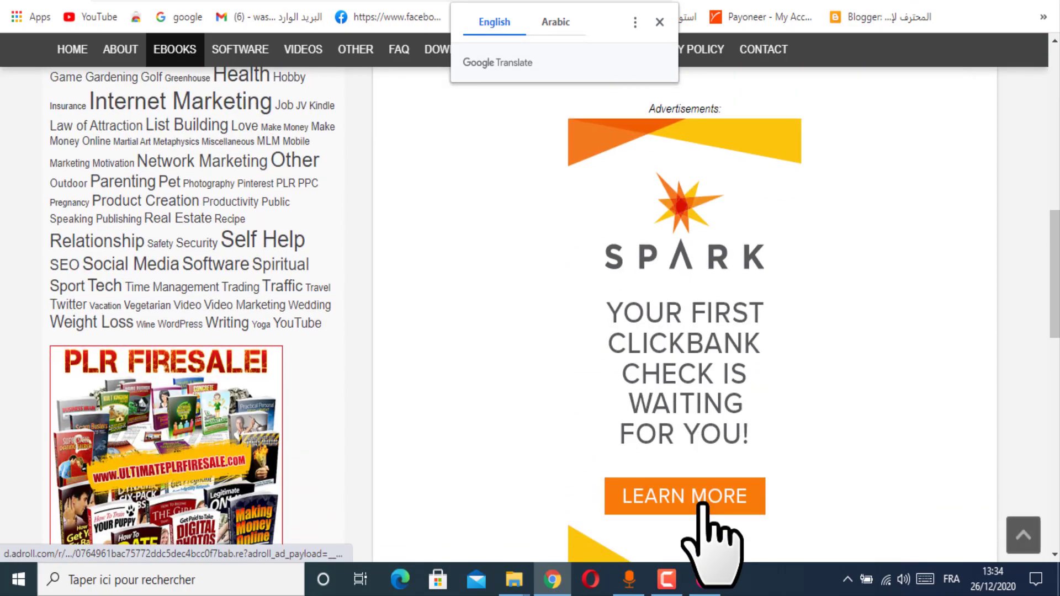
click(685, 344)
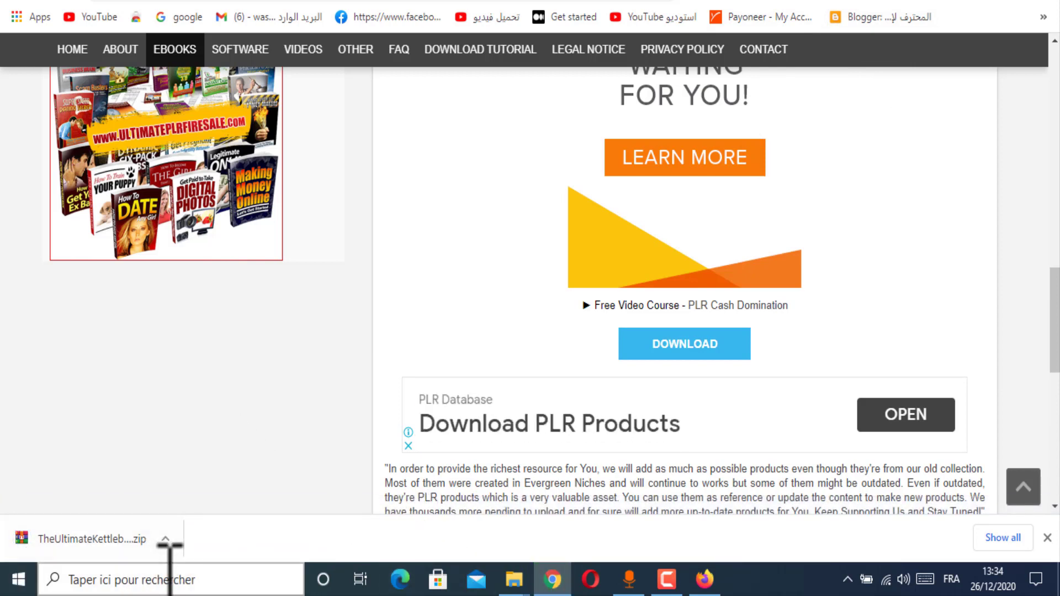
Step: Show the downloaded eBook archive in its folder and extract it into a TheUltimateKettlebellTrainingandFatLossBook folder
click(166, 537)
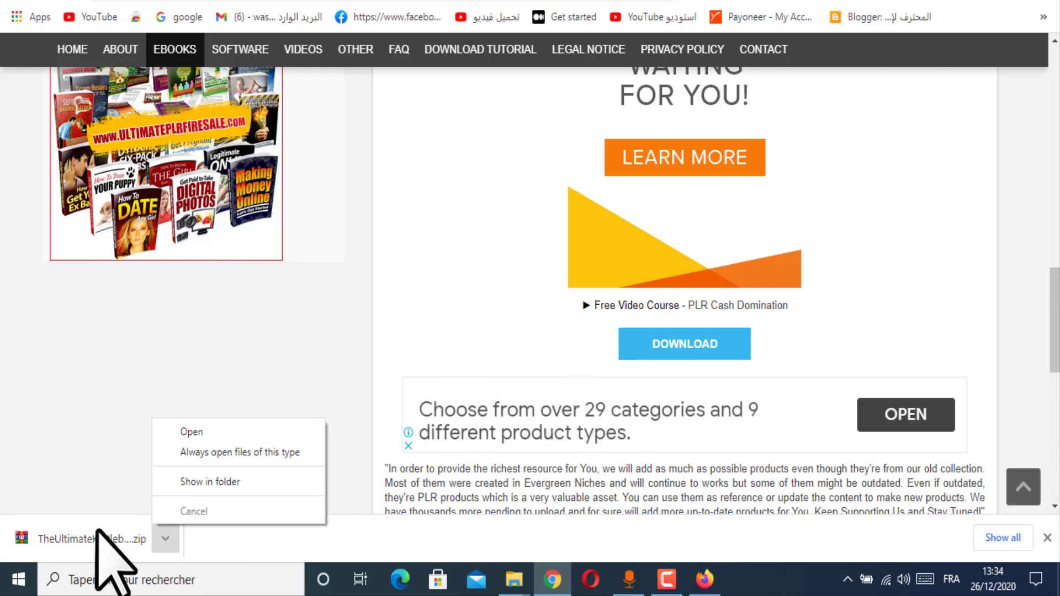
click(199, 482)
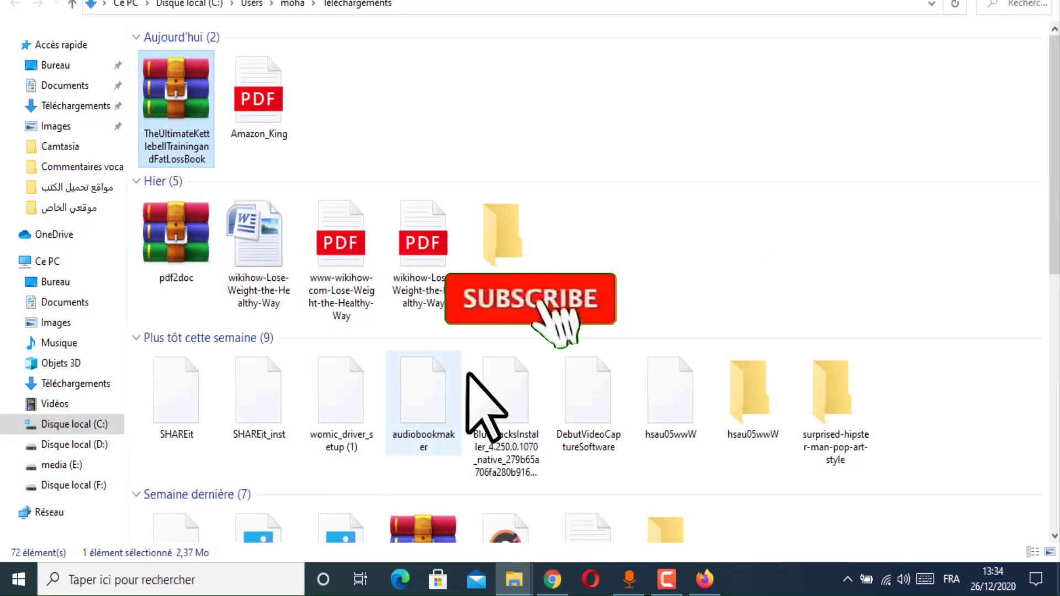
double_click(170, 143)
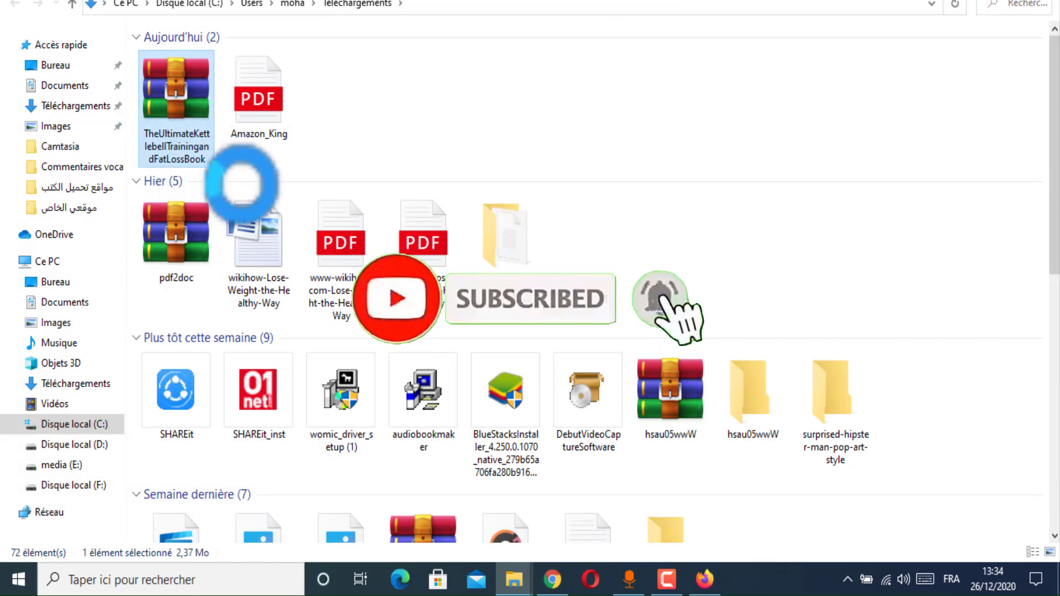
right_click(168, 115)
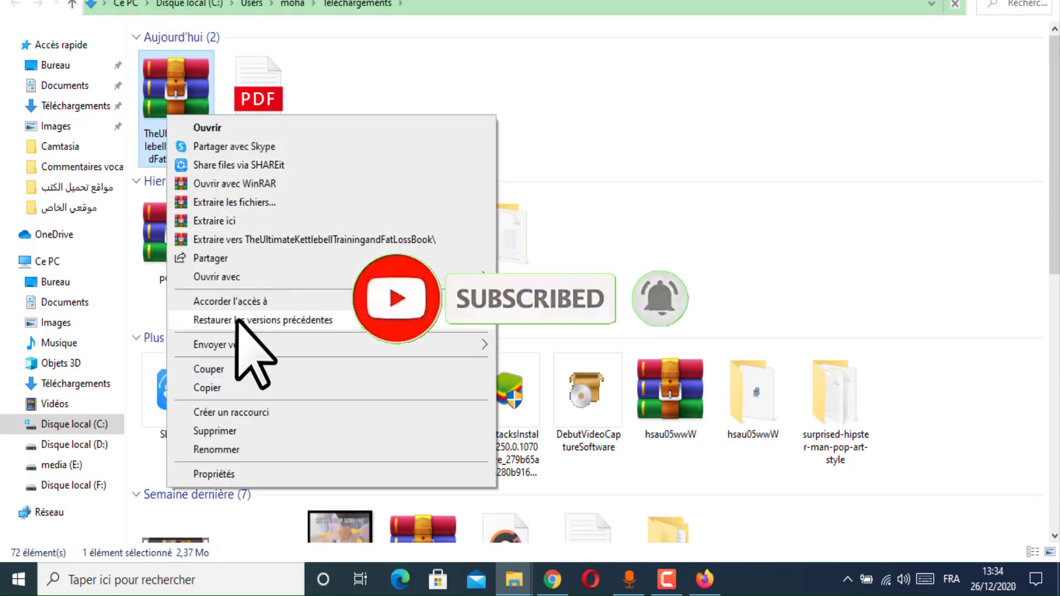
click(287, 241)
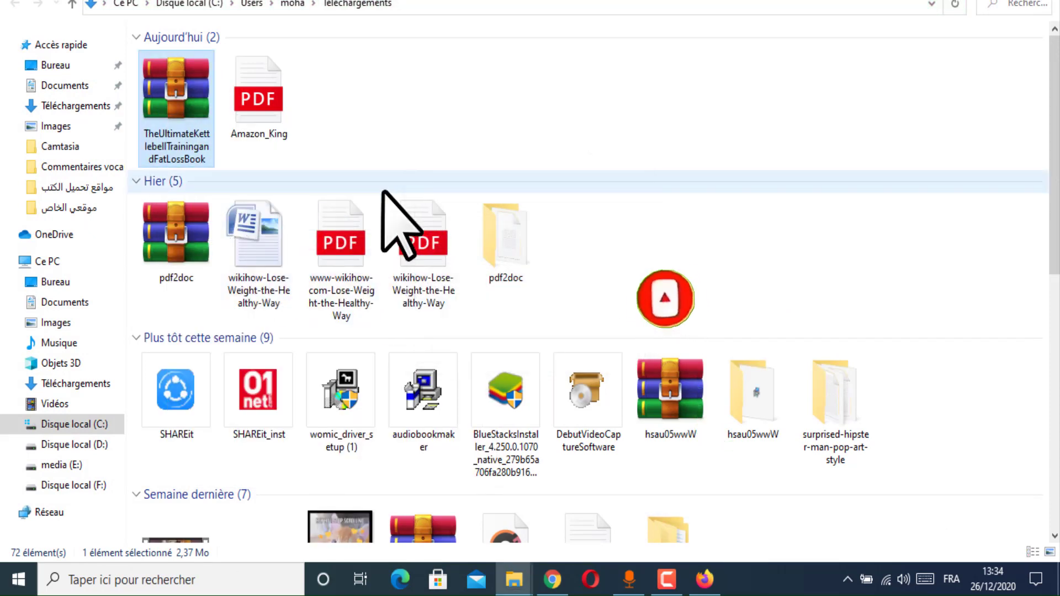
Step: Copy the Ultimate Kettlebell Training & Fat Loss Book PDF from the extracted inner folder to the desktop
double_click(350, 130)
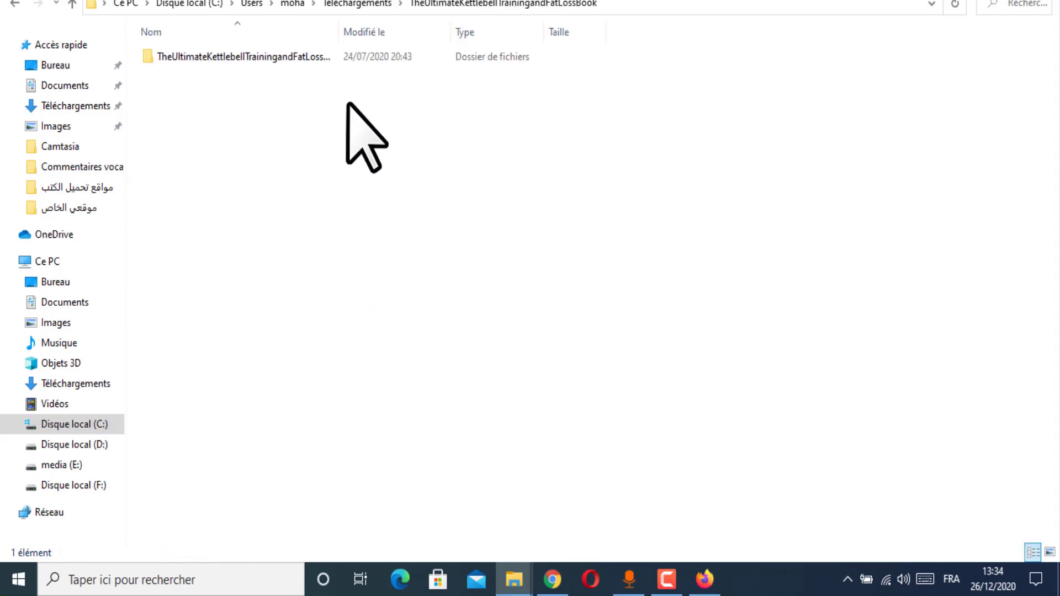
double_click(268, 62)
click(212, 128)
right_click(212, 129)
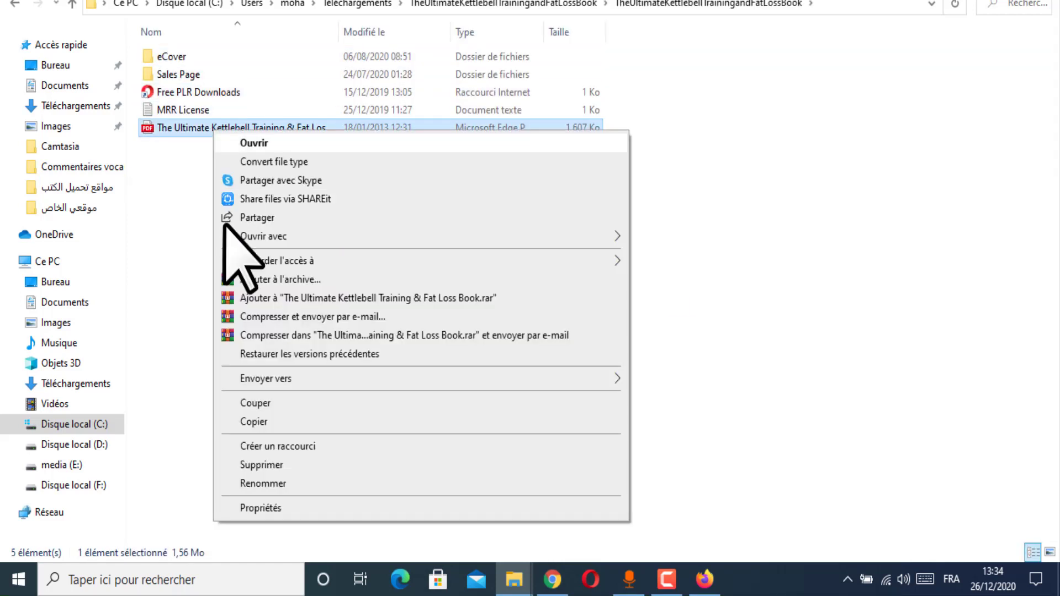
click(276, 423)
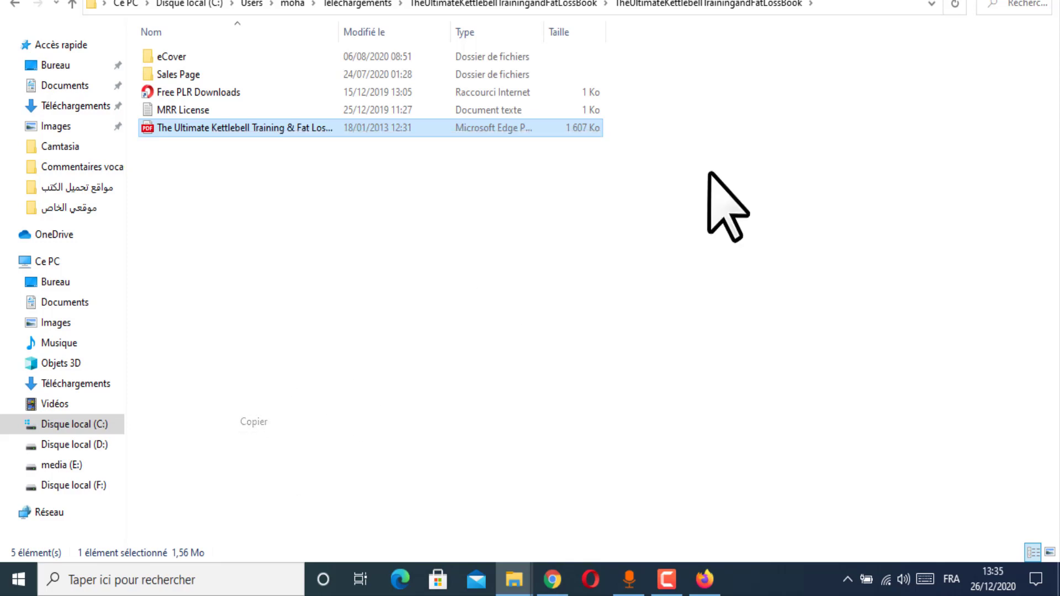
click(983, 4)
click(979, 4)
right_click(525, 296)
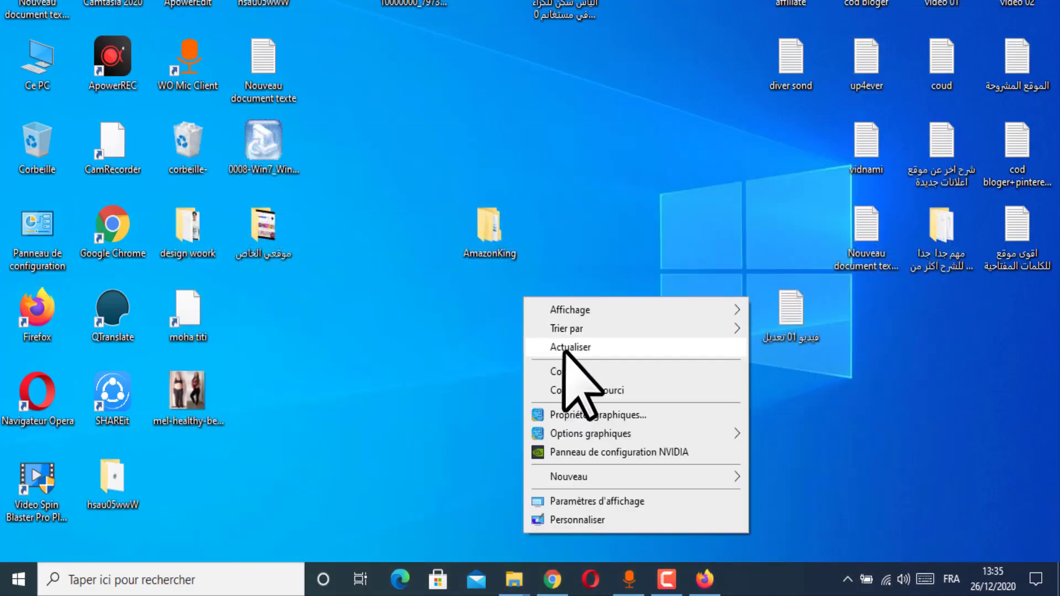
click(566, 371)
Step: Move the AmazonKing folder higher on the desktop and place the eBook PDF in the empty area below it
drag(493, 247, 468, 138)
drag(575, 276, 436, 359)
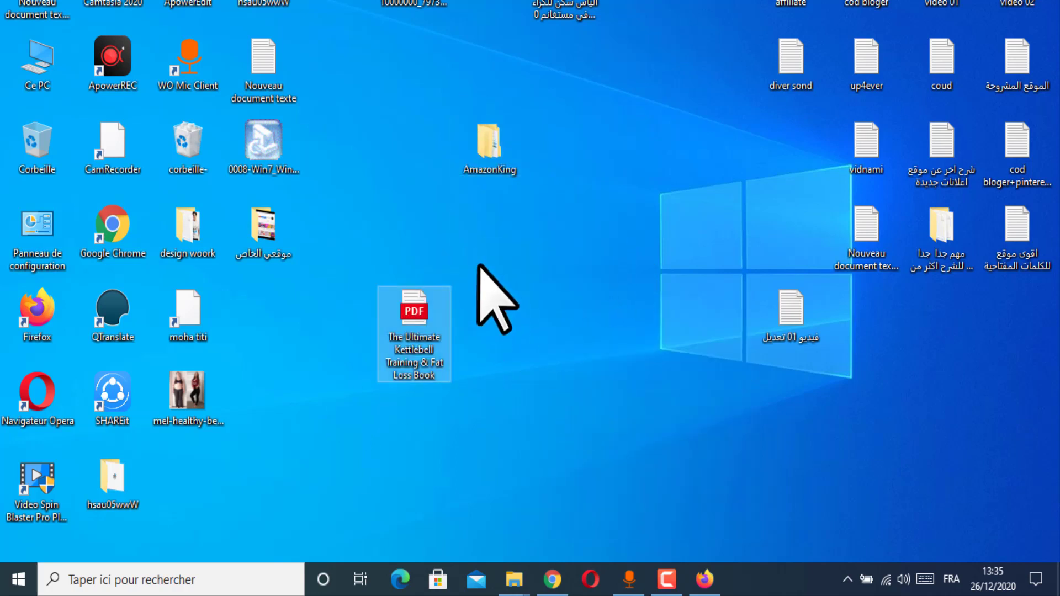
drag(587, 231, 395, 298)
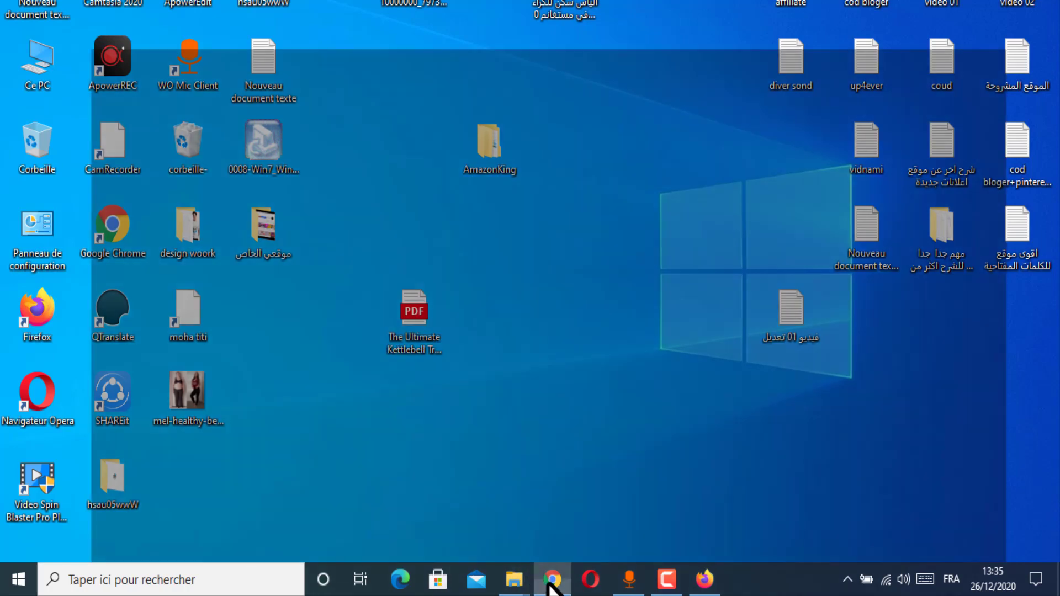
Step: Switch to Chrome and open Google Drive in a new tab
click(553, 581)
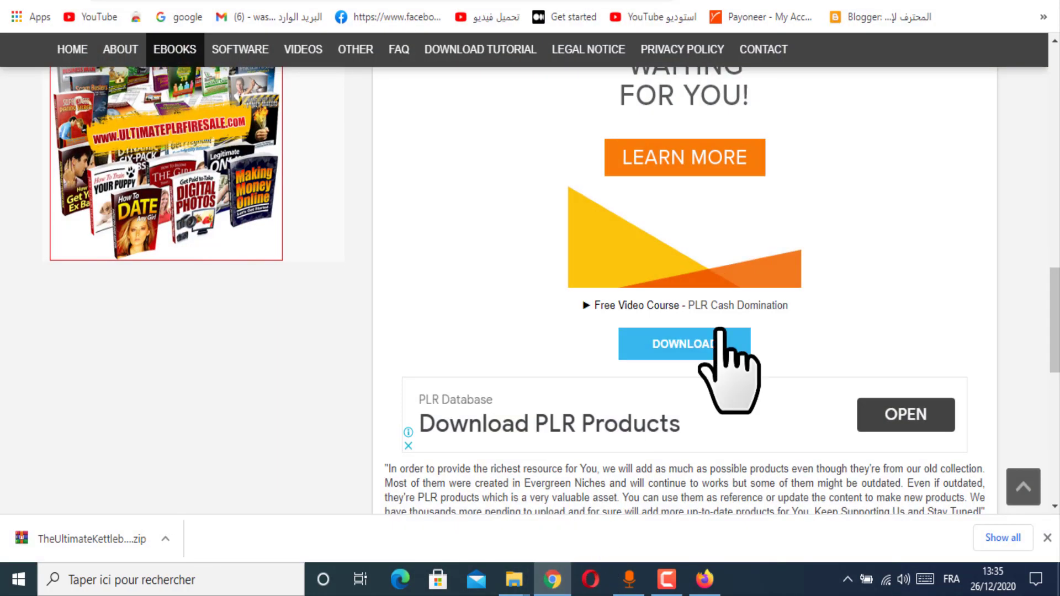
click(908, 2)
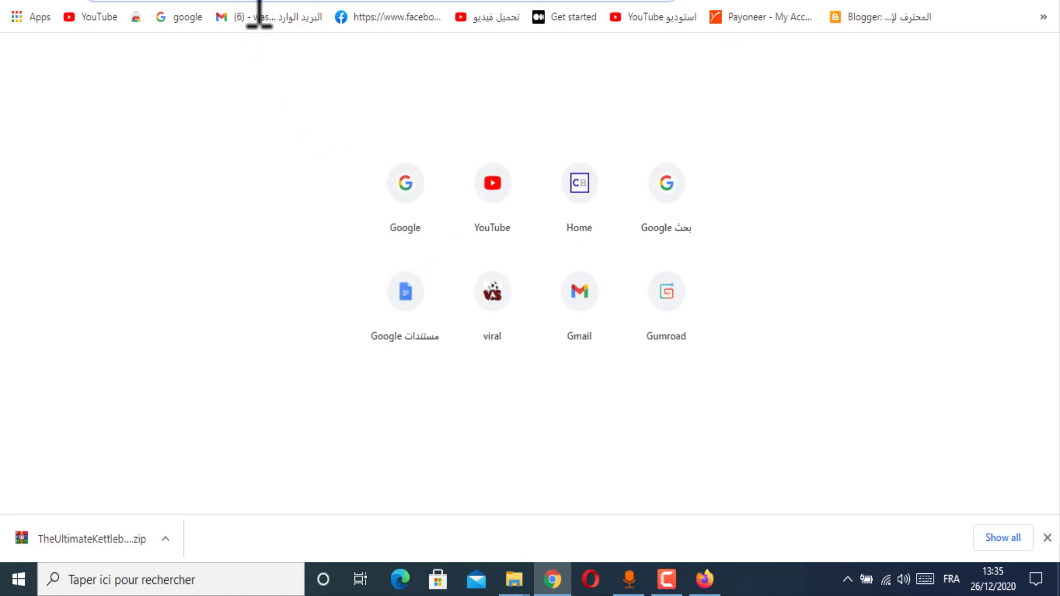
text(u)
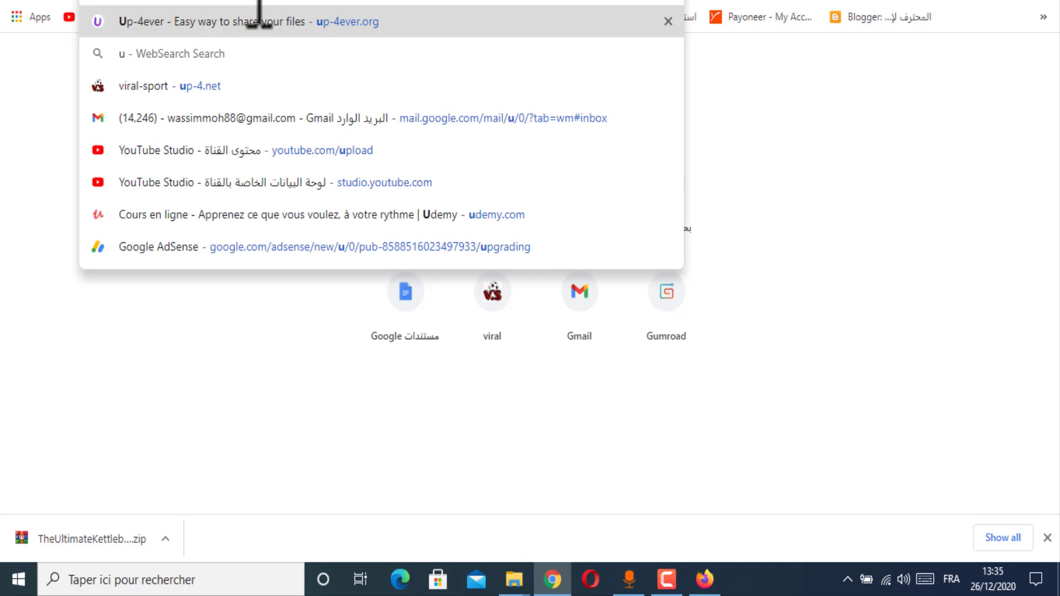
key(BackSpace)
key(BackSpace)
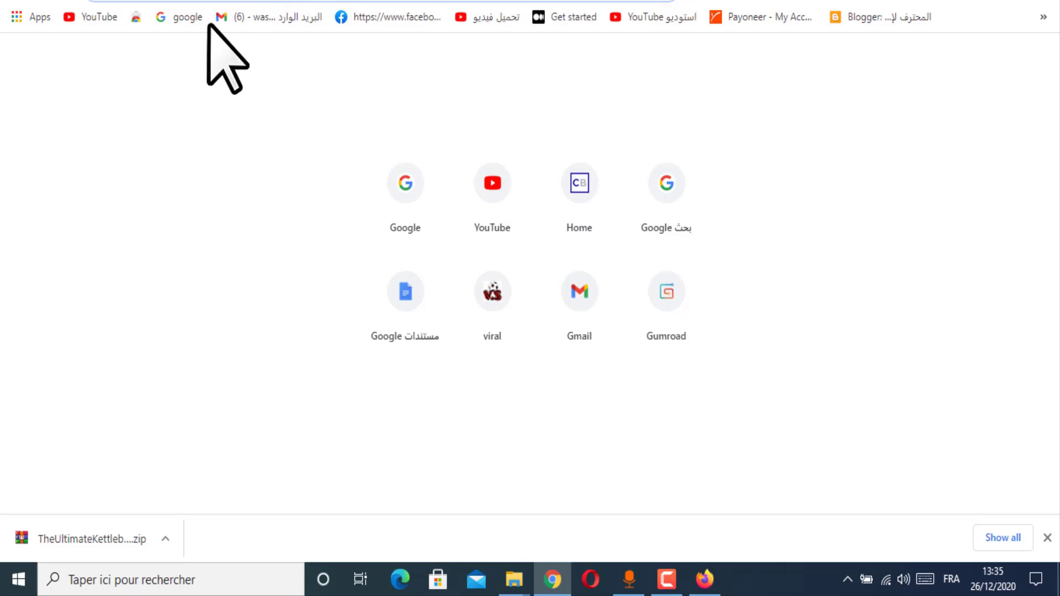
click(39, 17)
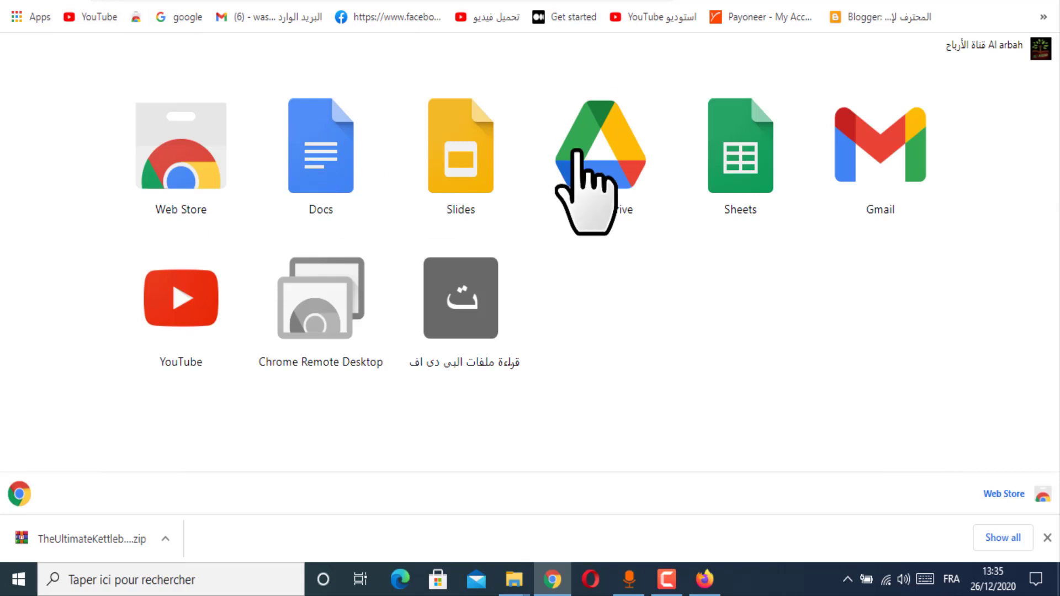
click(576, 153)
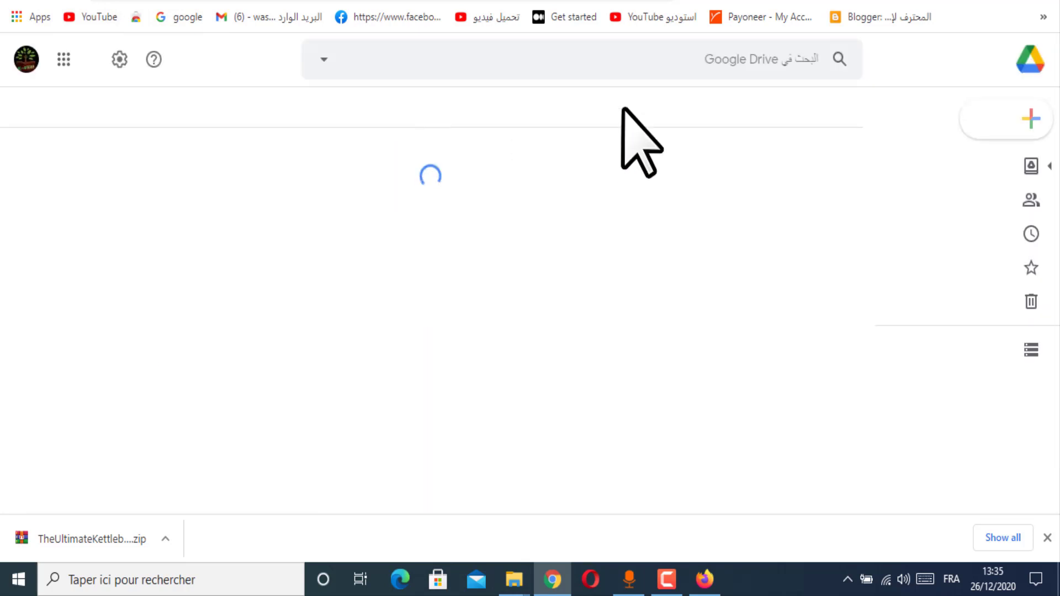
Step: Upload the Ultimate Kettlebell Training & Fat Loss Book PDF from the desktop to Drive and dismiss the browser's downloads bar
click(1023, 128)
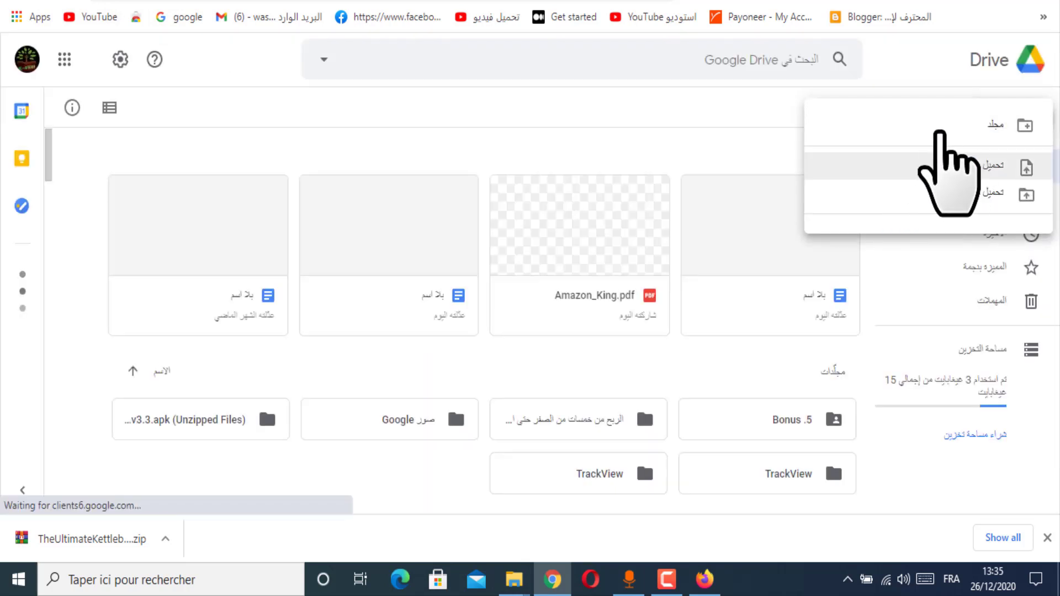
click(925, 172)
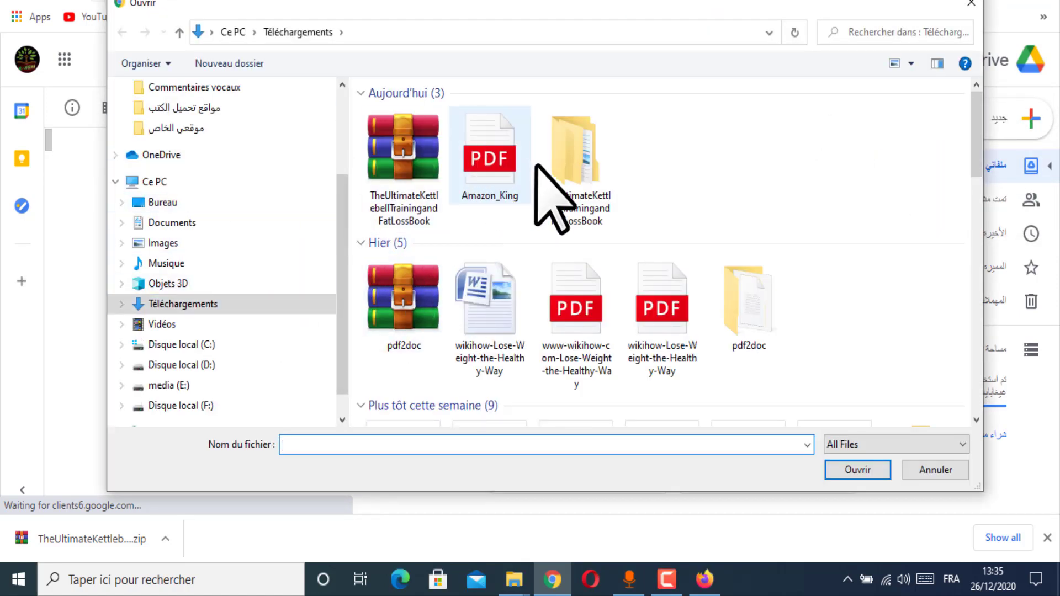
click(162, 204)
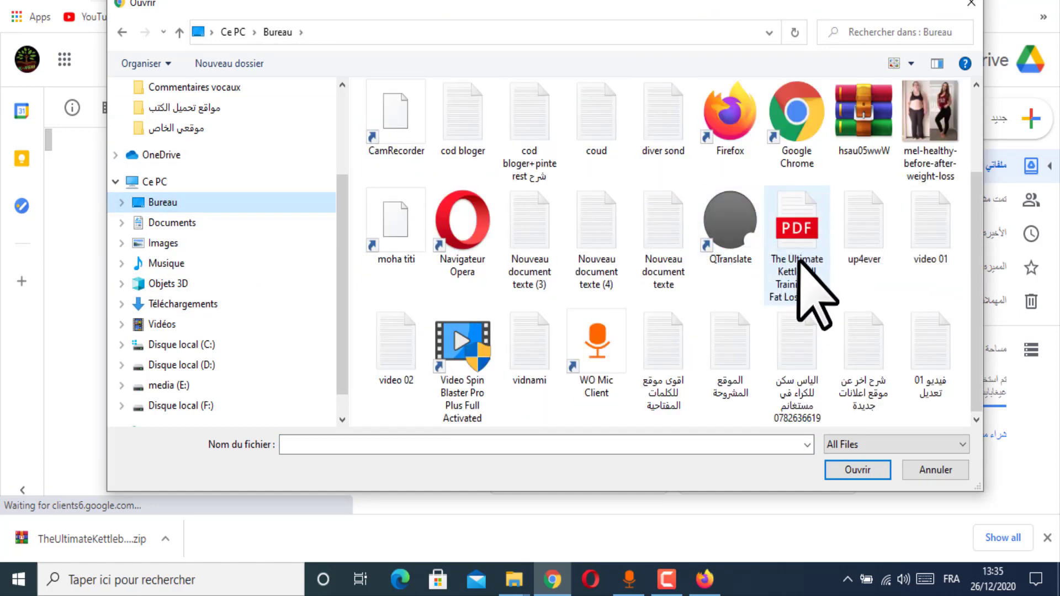
click(802, 260)
click(847, 472)
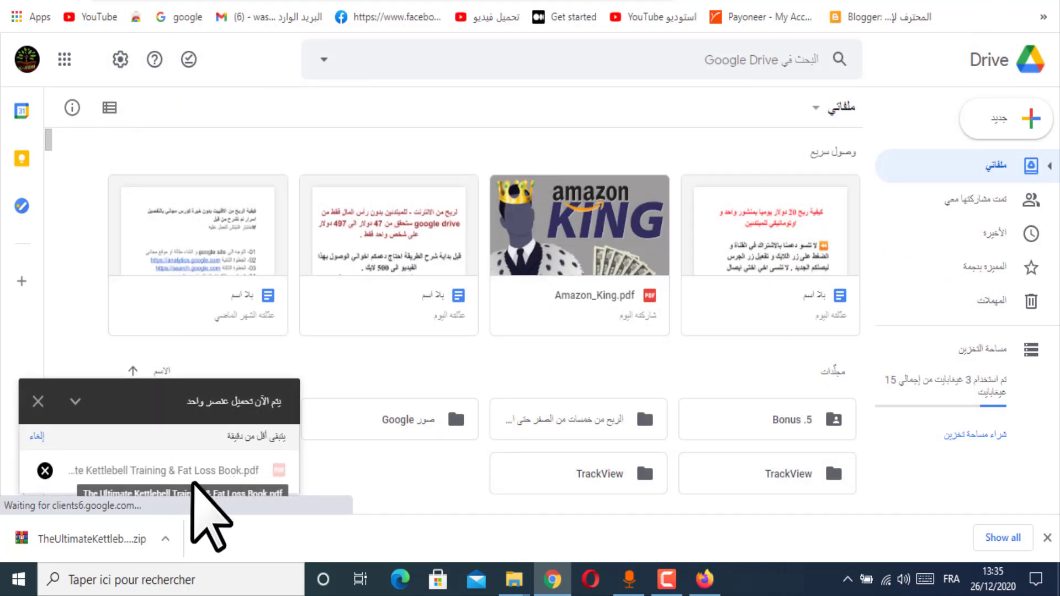
click(1048, 538)
Step: Open the uploaded Kettlebell PDF in the Drive preview and bring up its link-sharing settings
click(181, 524)
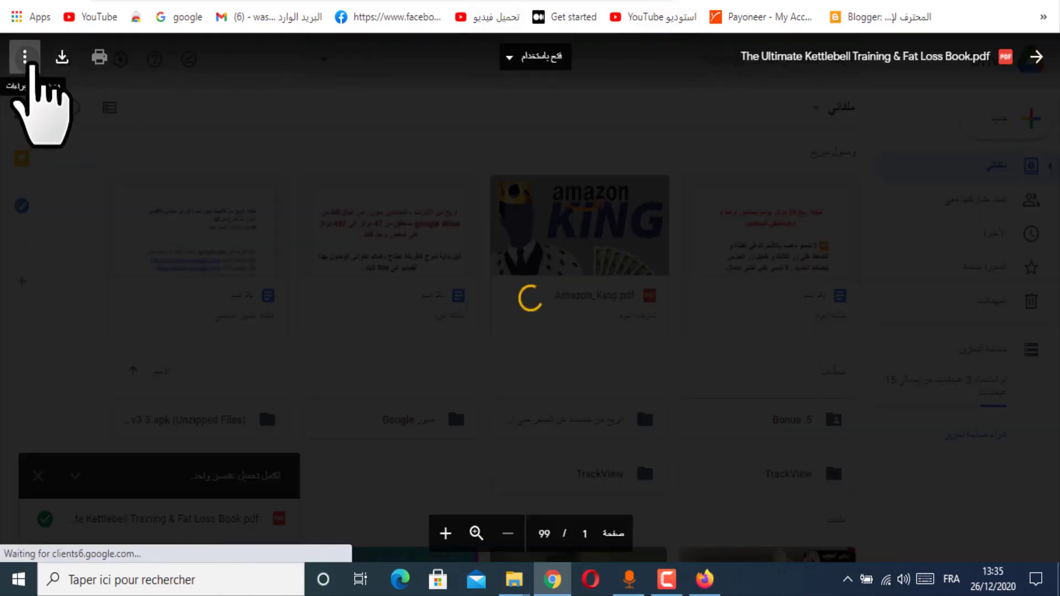
click(24, 56)
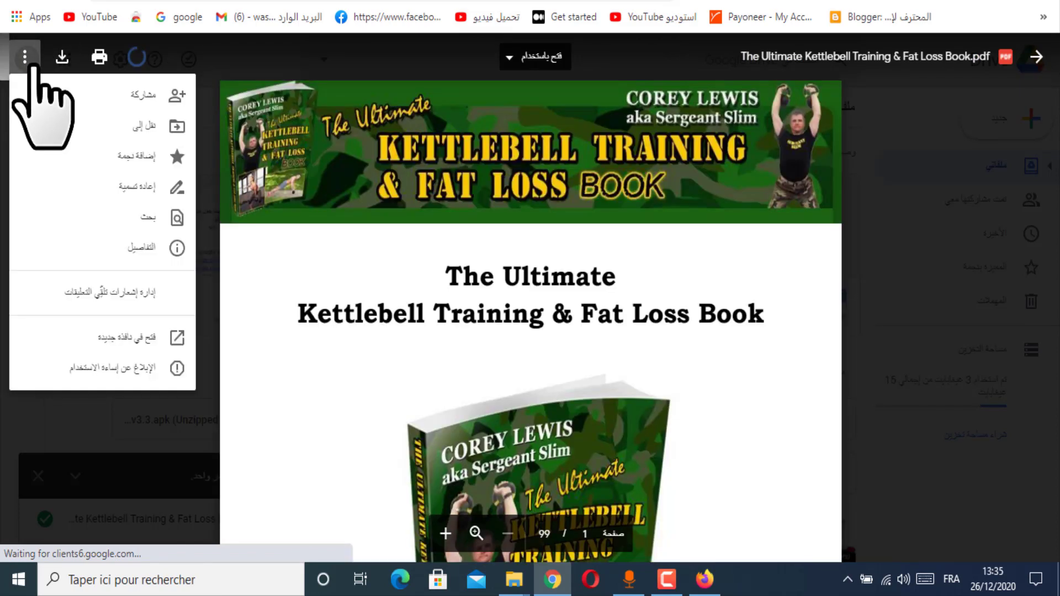
click(145, 93)
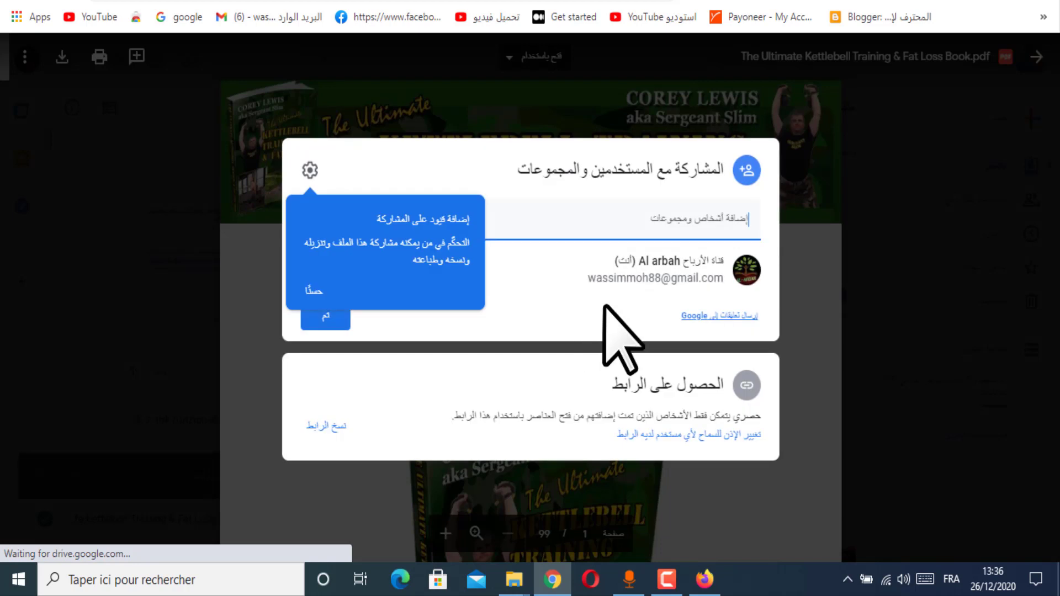
click(742, 389)
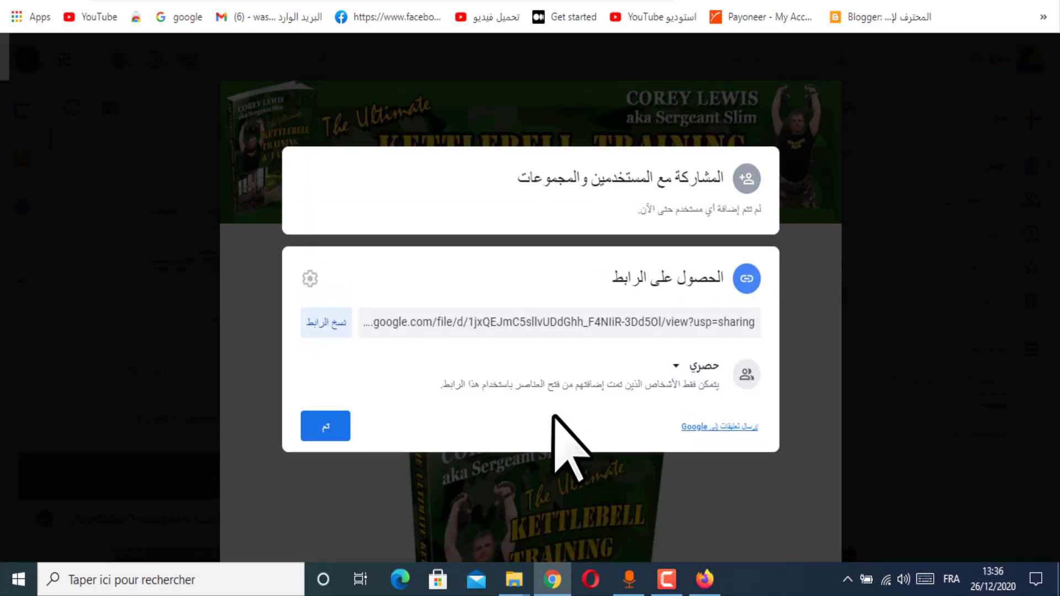
Step: Give anyone with the link viewer access to the PDF, copy the sharing link and finish sharing
click(331, 330)
click(695, 366)
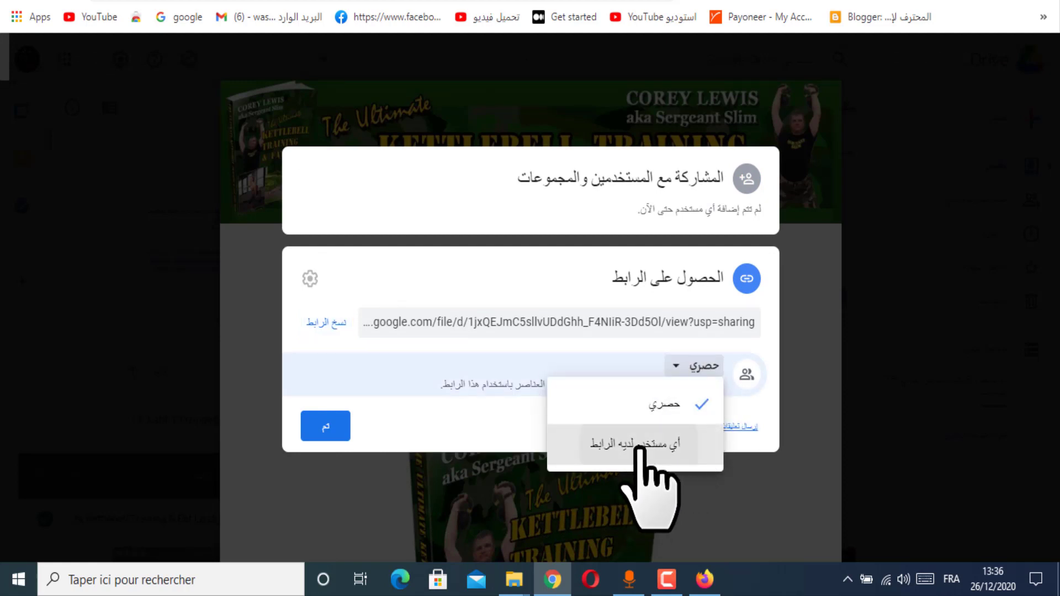
click(651, 445)
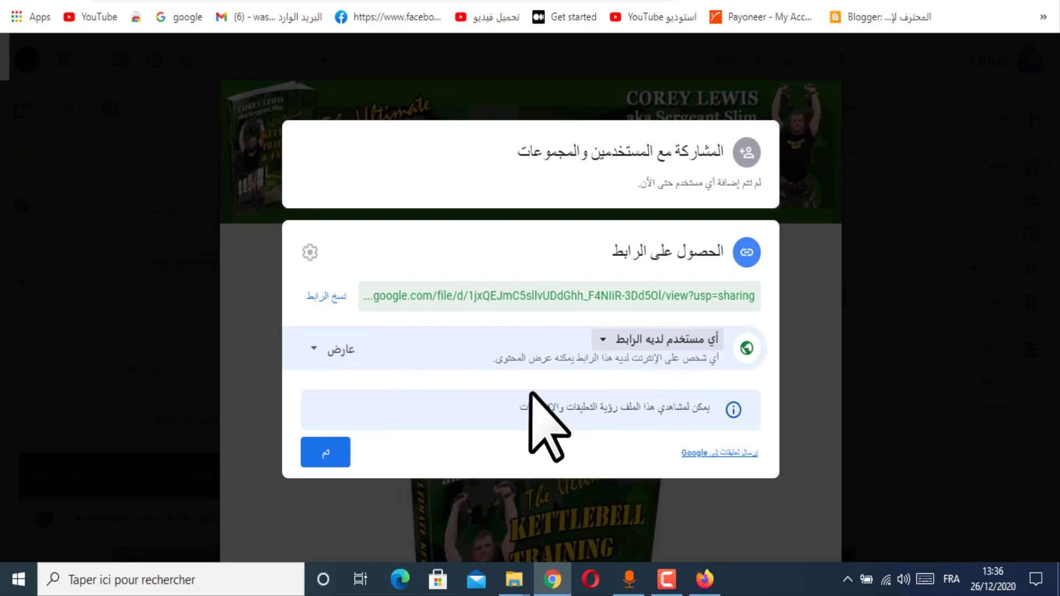
click(327, 297)
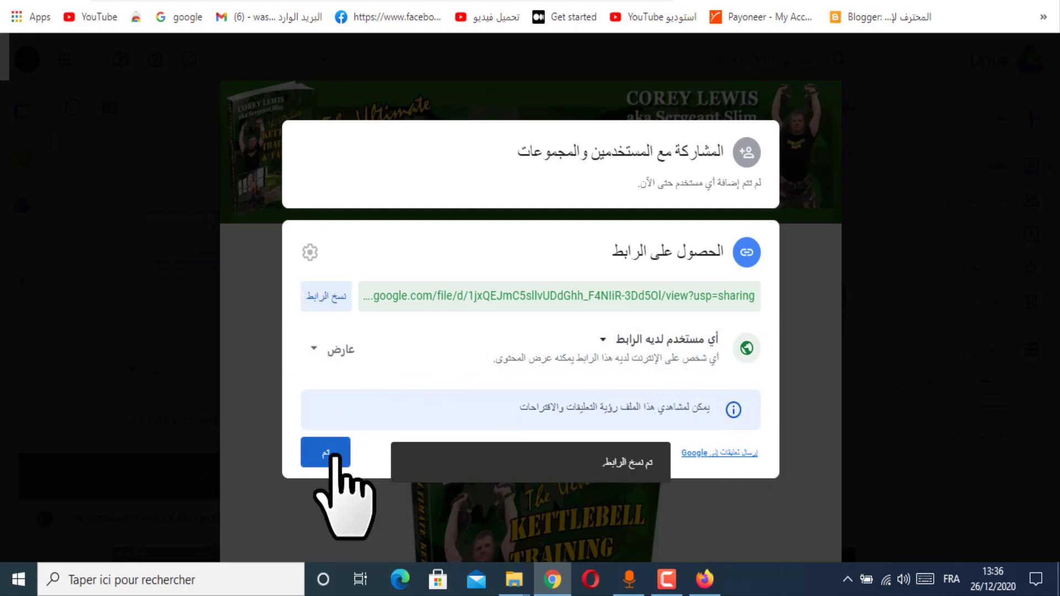
click(326, 454)
Step: Return to the desktop, create a new text document in its empty lower area and open it in Notepad
click(988, 3)
right_click(709, 465)
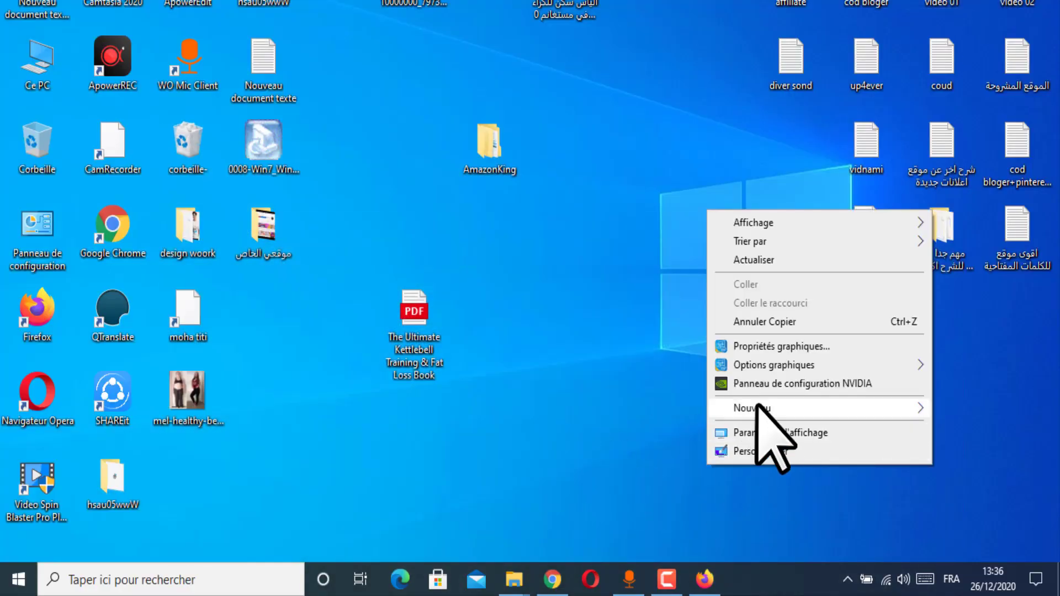
mouse_move(756, 407)
click(538, 369)
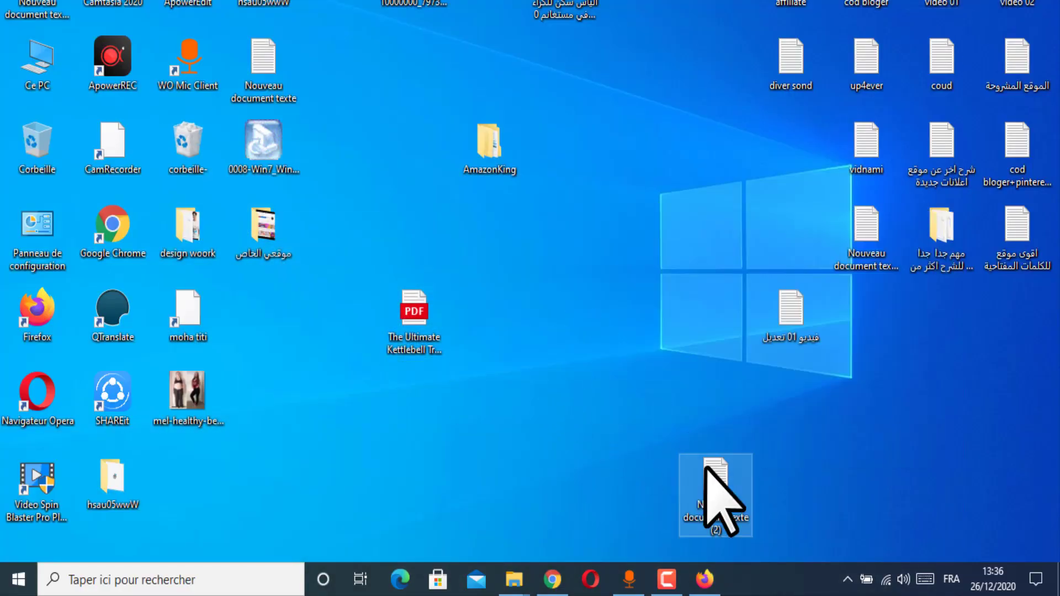
double_click(716, 481)
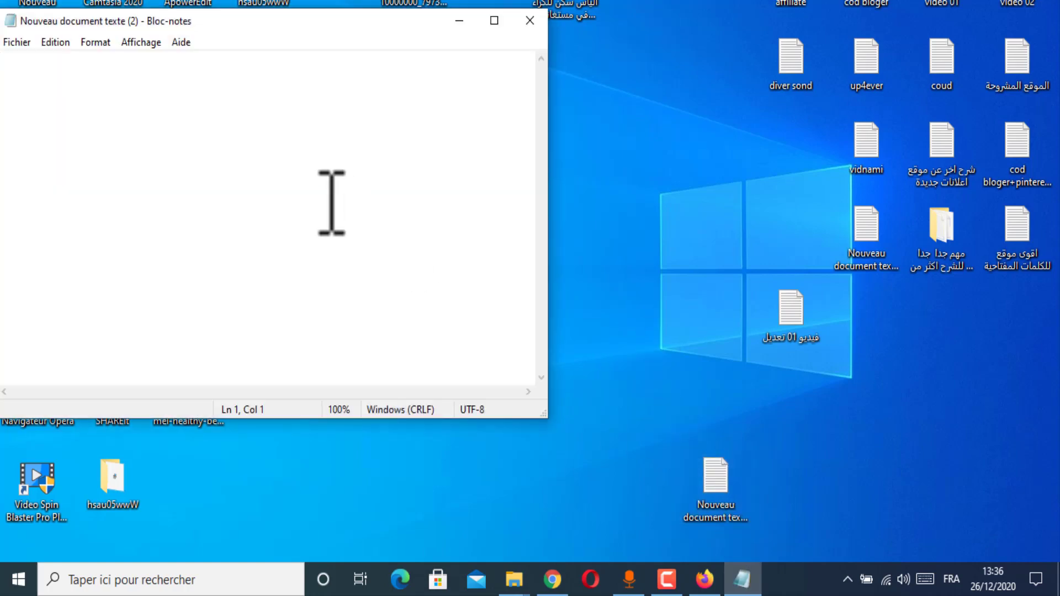
Step: Paste the copied Drive sharing link into the empty text document and move the Notepad window toward the middle of the desktop
right_click(326, 203)
click(363, 272)
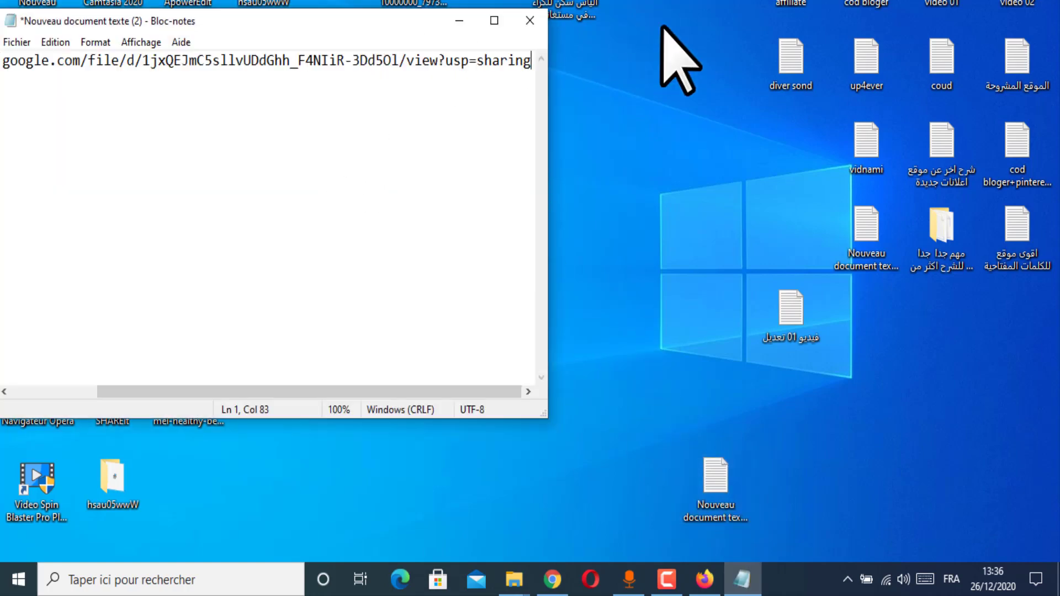
drag(381, 25, 693, 25)
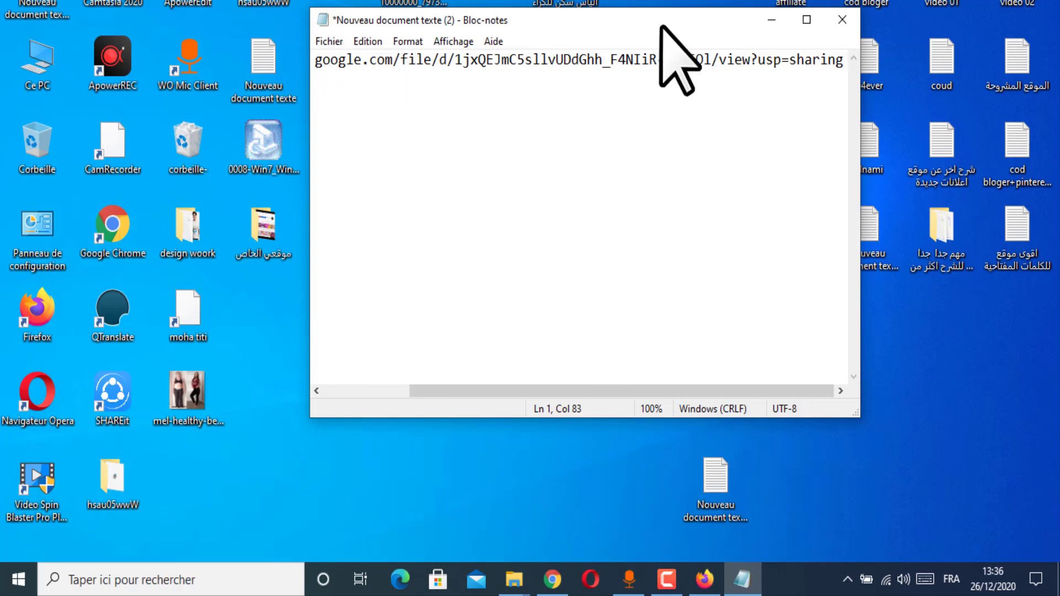
click(797, 25)
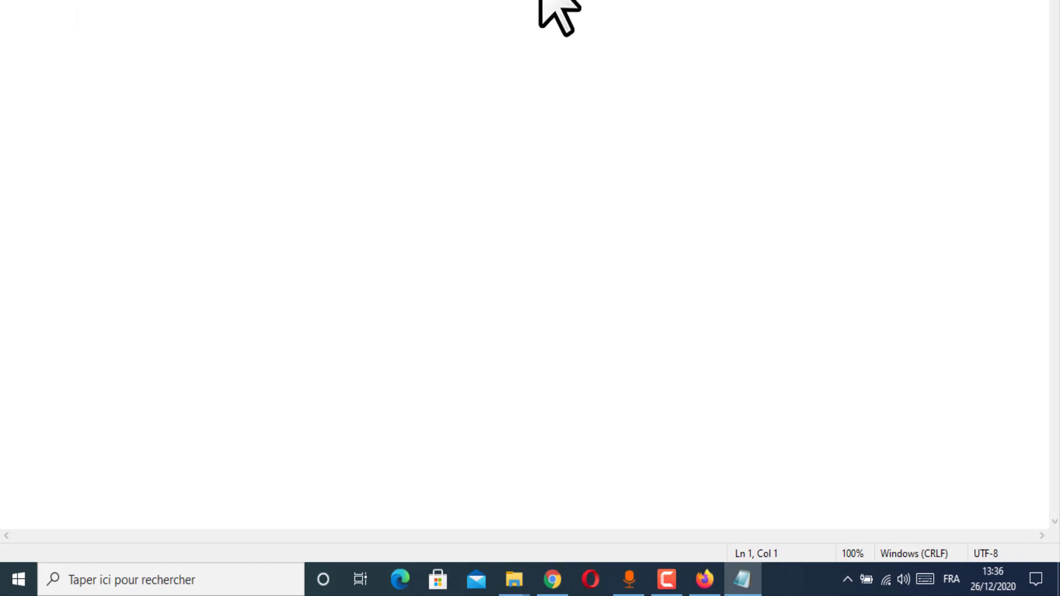
drag(538, 2, 540, 24)
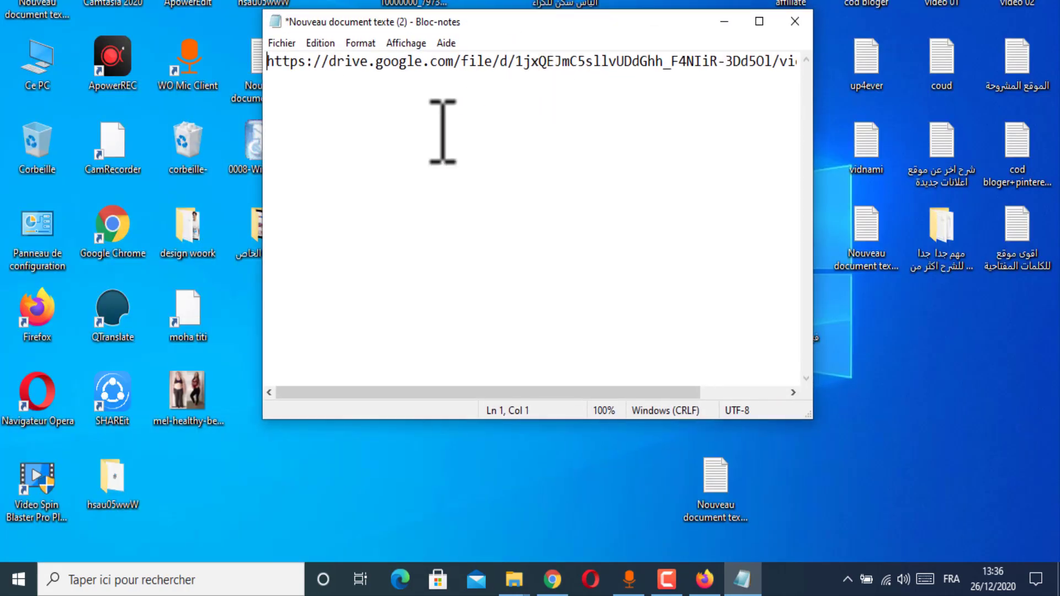
Step: Add the heading "ebook num 01" above the Drive link, with an empty line between them
key(Return)
key(Return)
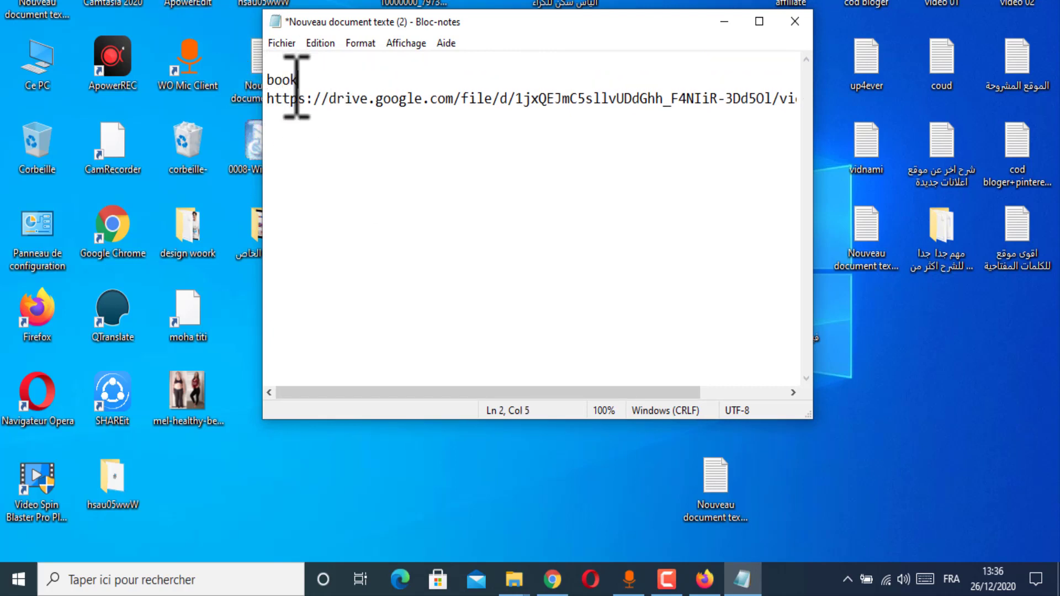
key(BackSpace)
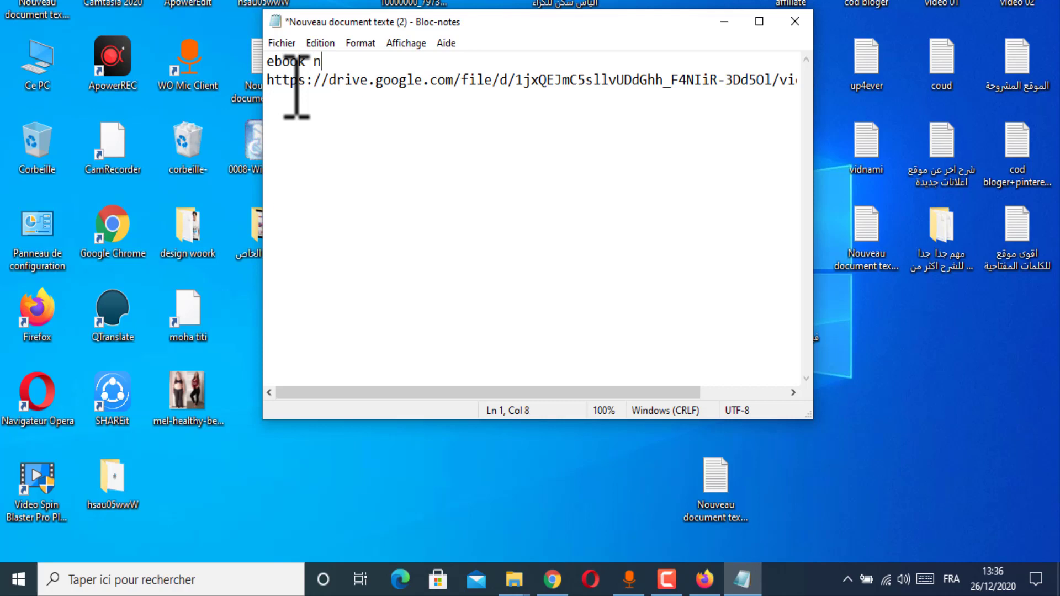
text(ebook num01)
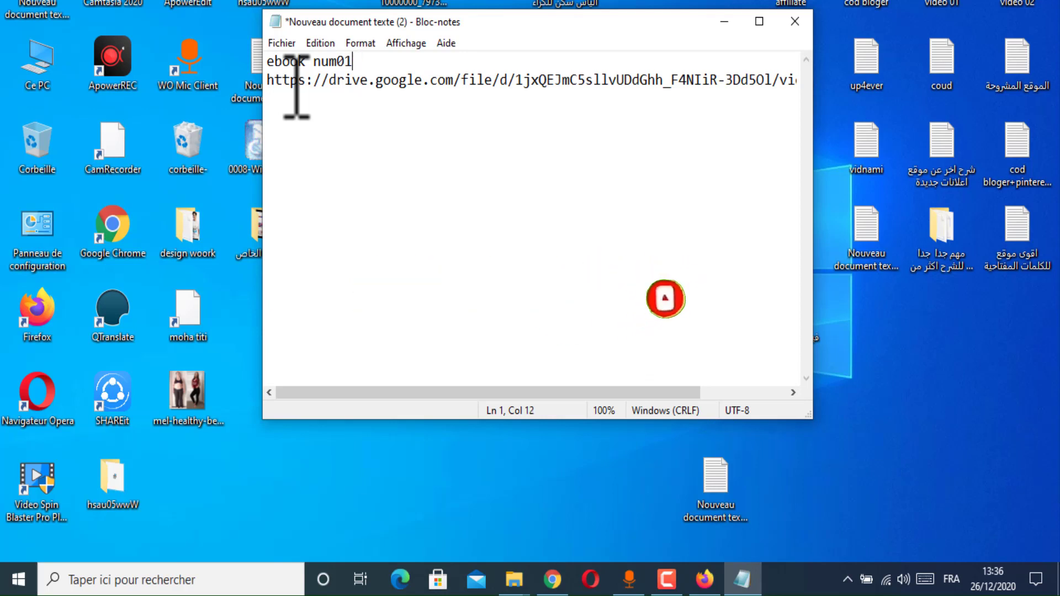
key(Return)
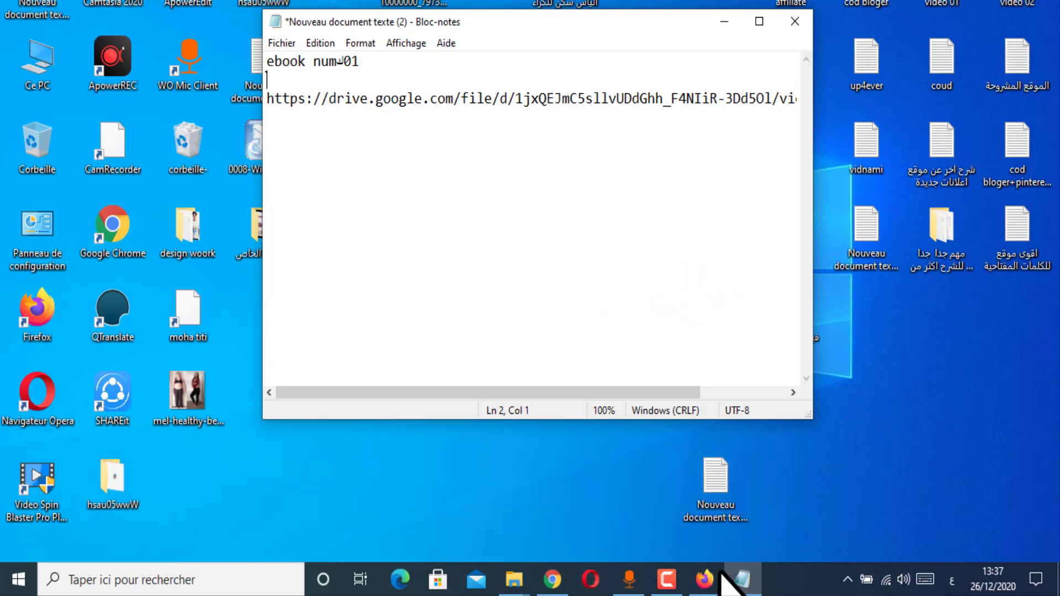
click(667, 579)
click(972, 519)
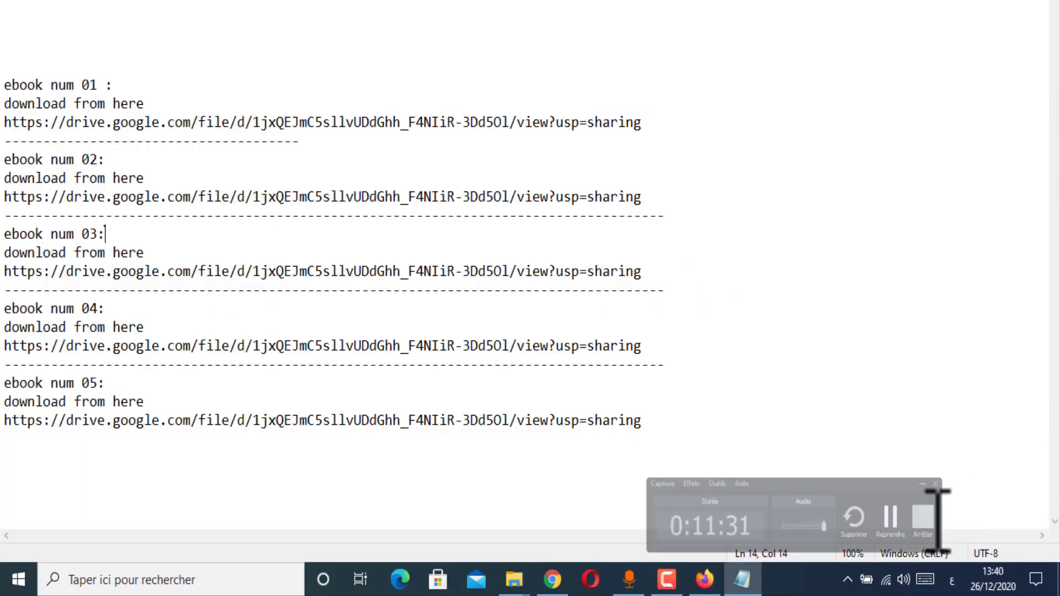
click(667, 580)
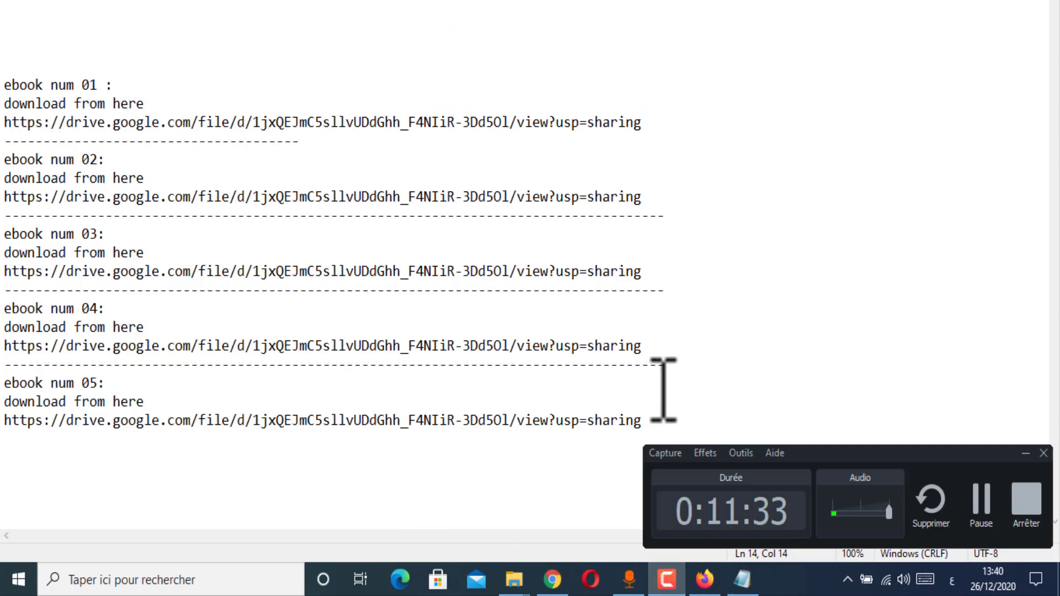
Step: Review the numbered eBook list by highlighting the whole list, the "download from here" line and the Drive links of the first entries
drag(9, 92, 1000, 453)
click(32, 87)
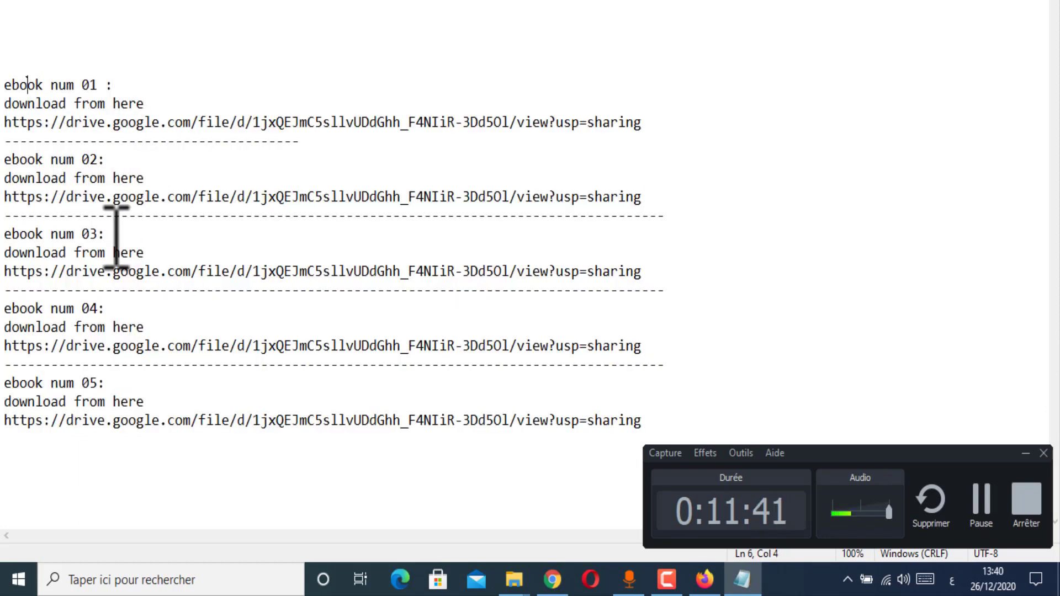
drag(6, 104, 78, 104)
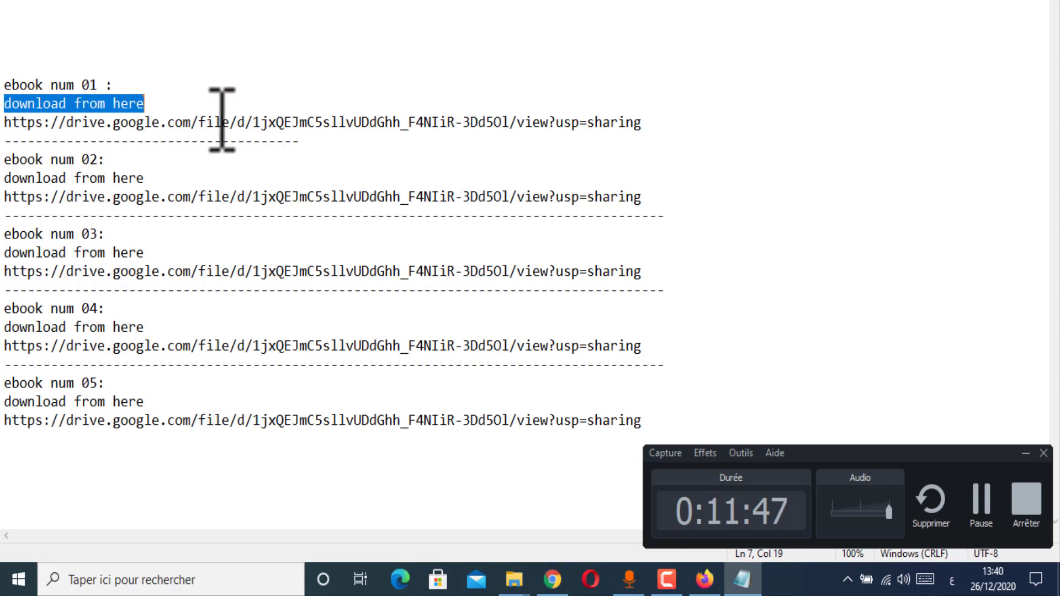
drag(4, 122, 682, 124)
drag(5, 197, 694, 201)
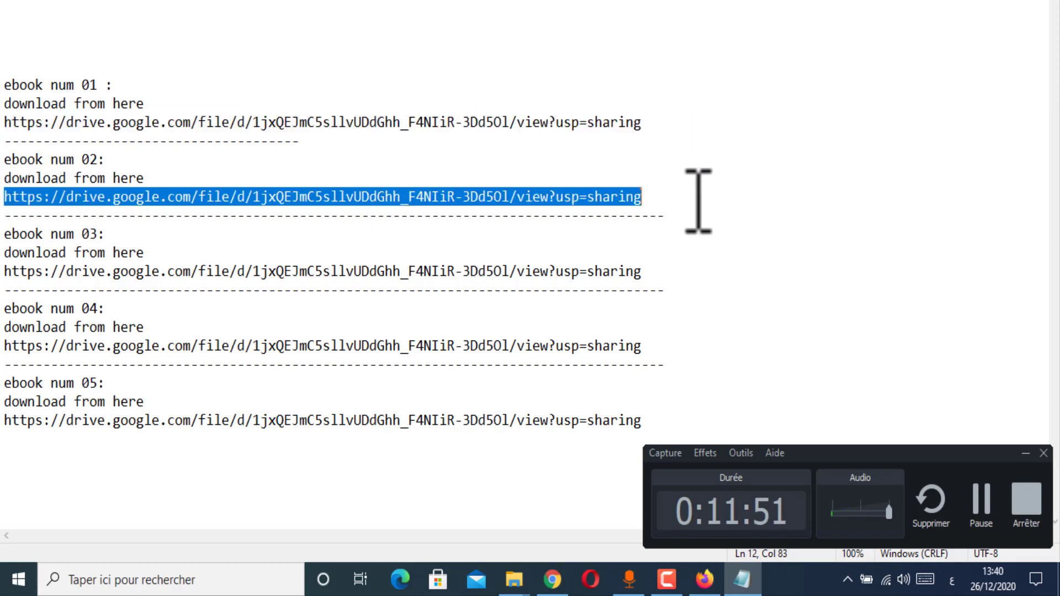
drag(6, 270, 722, 269)
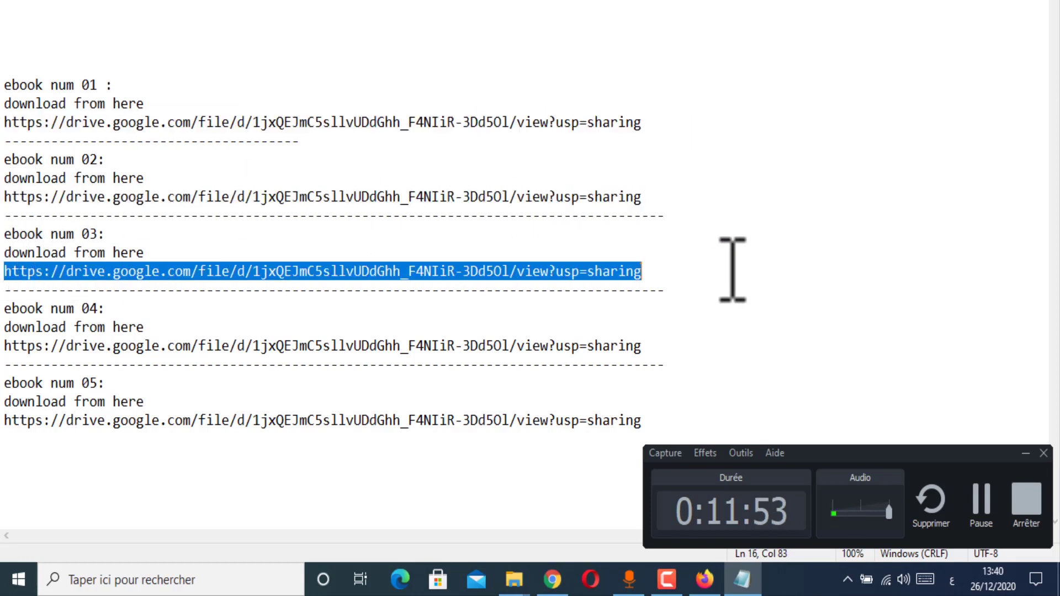
drag(6, 344, 667, 335)
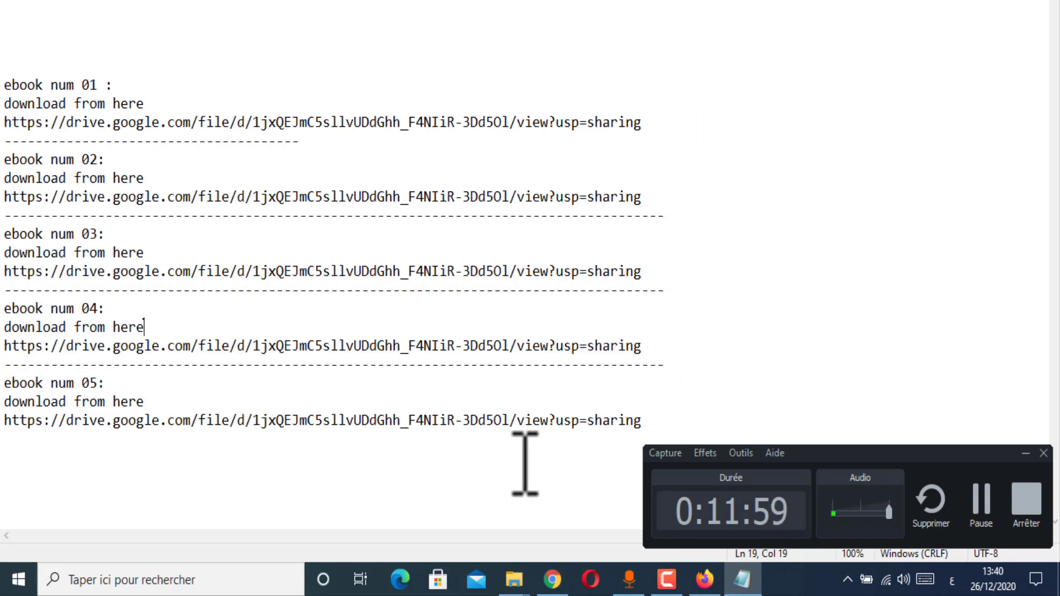
Step: Highlight the eBook list, switch to Chrome and look through the open exe.io, GetsURL and ShrinkEarn account pages
drag(688, 402, 50, 61)
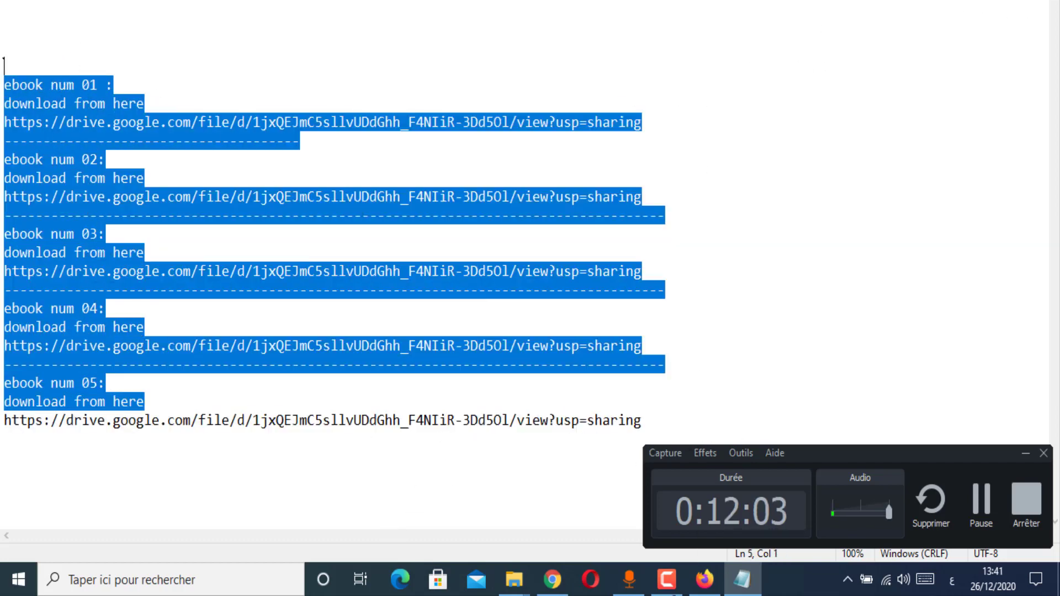
click(669, 586)
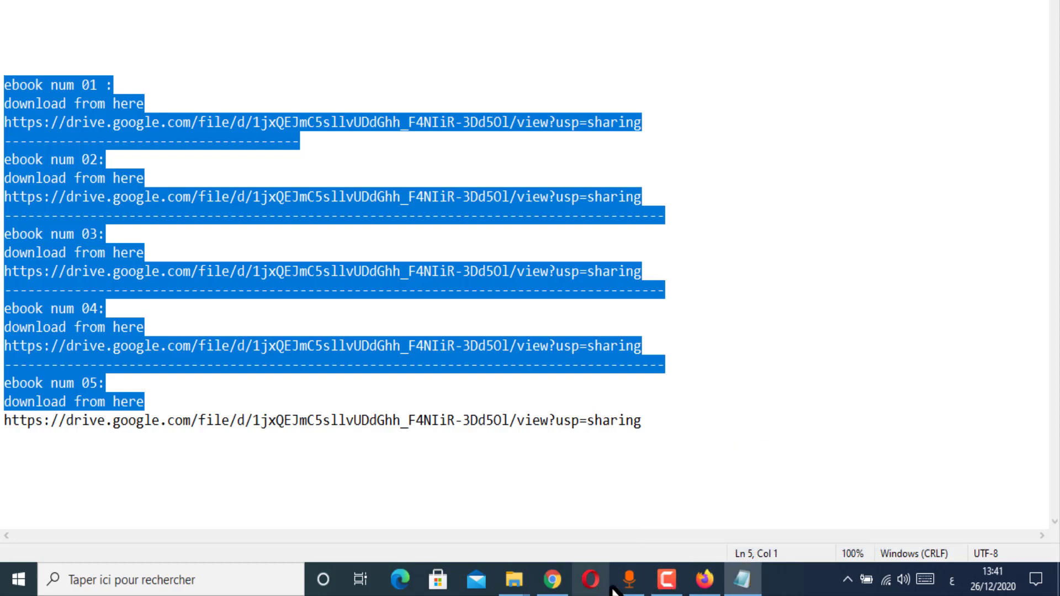
click(557, 585)
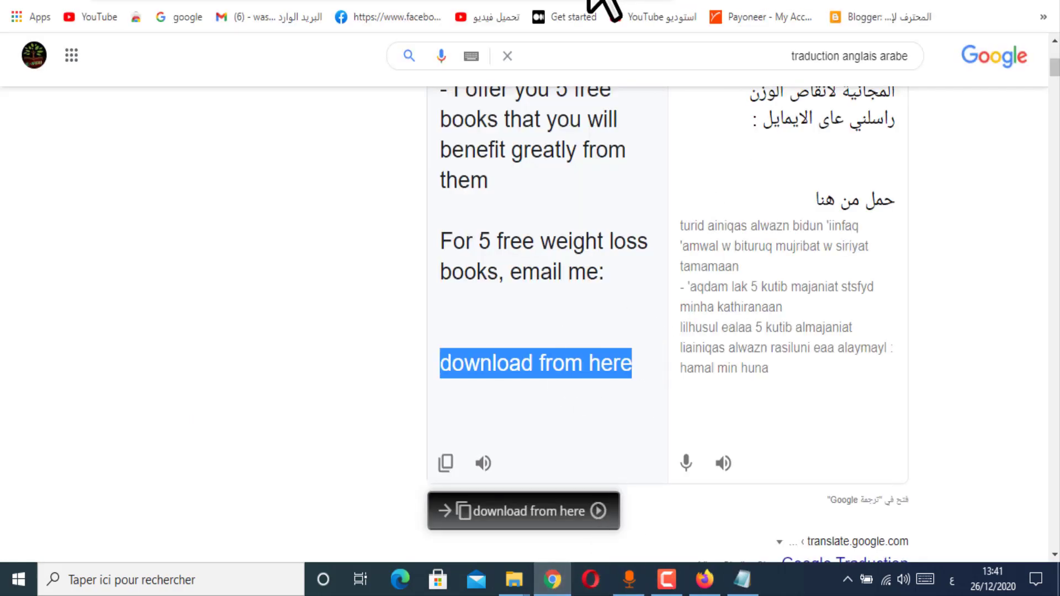
click(564, 2)
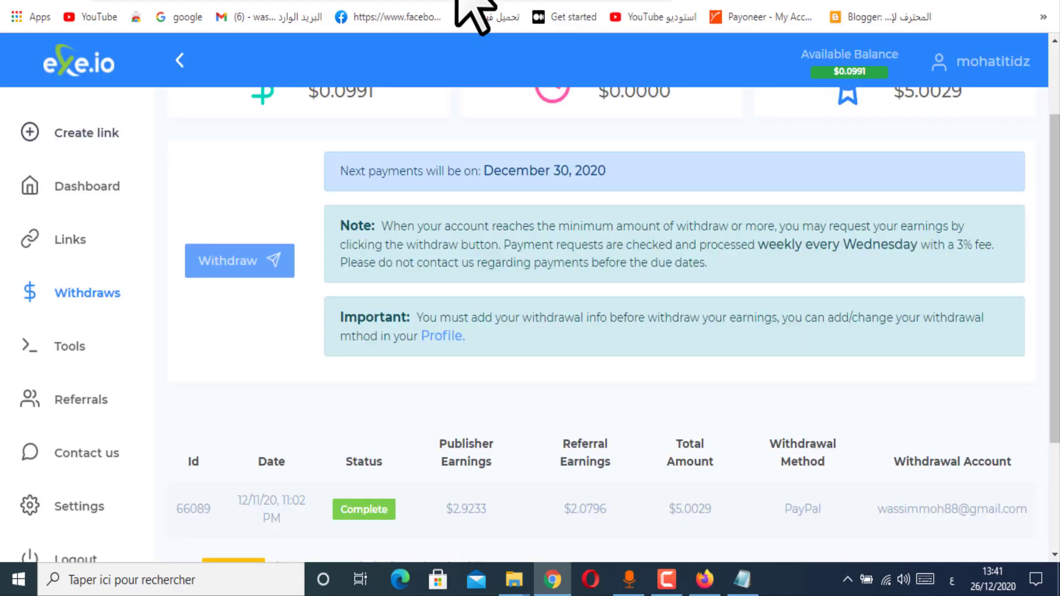
click(600, 2)
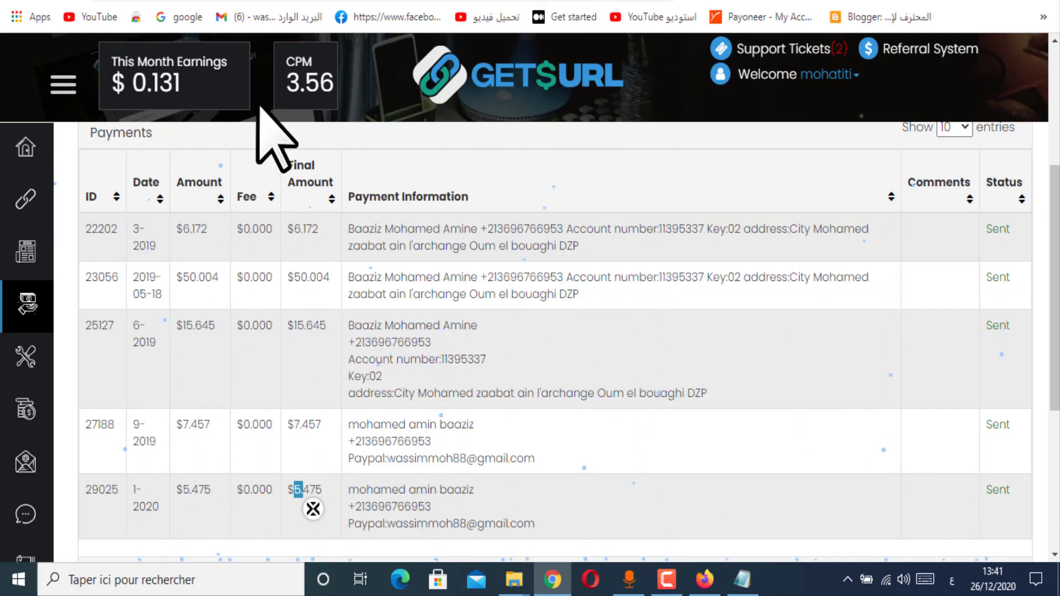
click(654, 4)
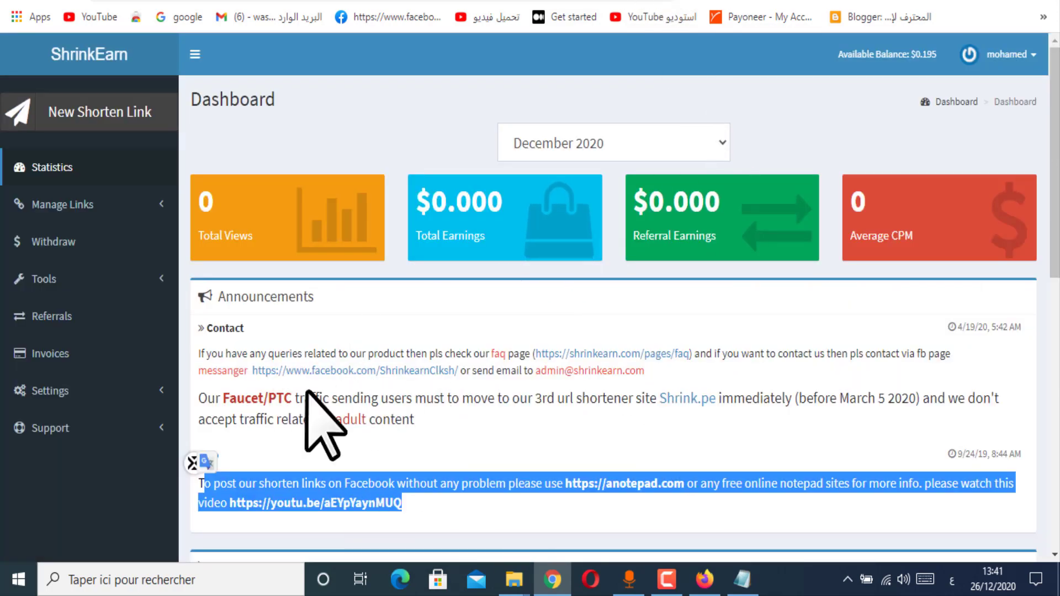
Step: Examine the payout terms and publisher rates on the ShrinkMe.io page, highlighting them down the rates table
click(686, 5)
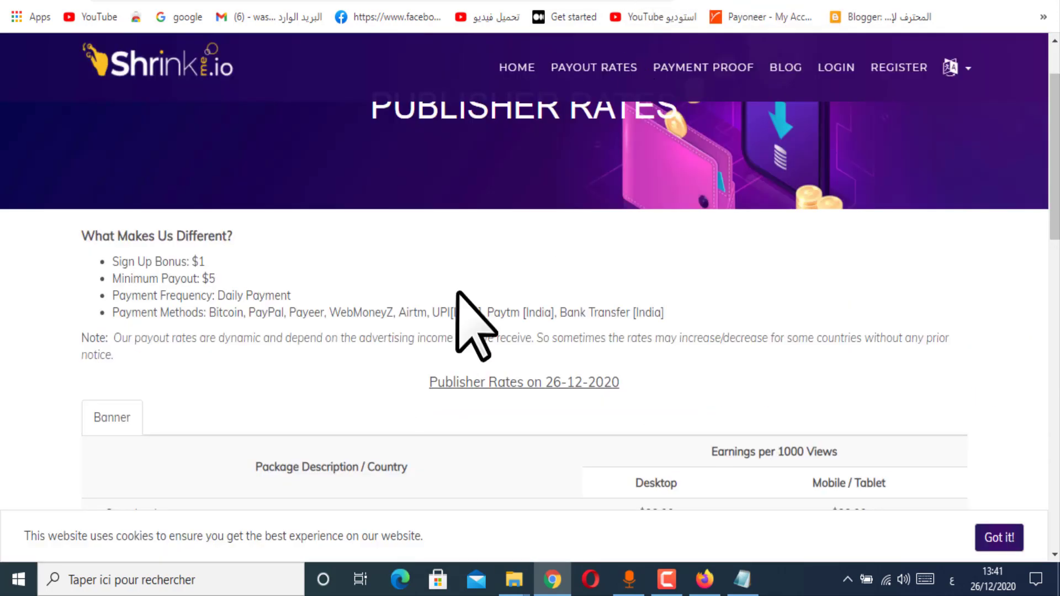
drag(113, 261, 980, 476)
scroll(903, 519, down, 7)
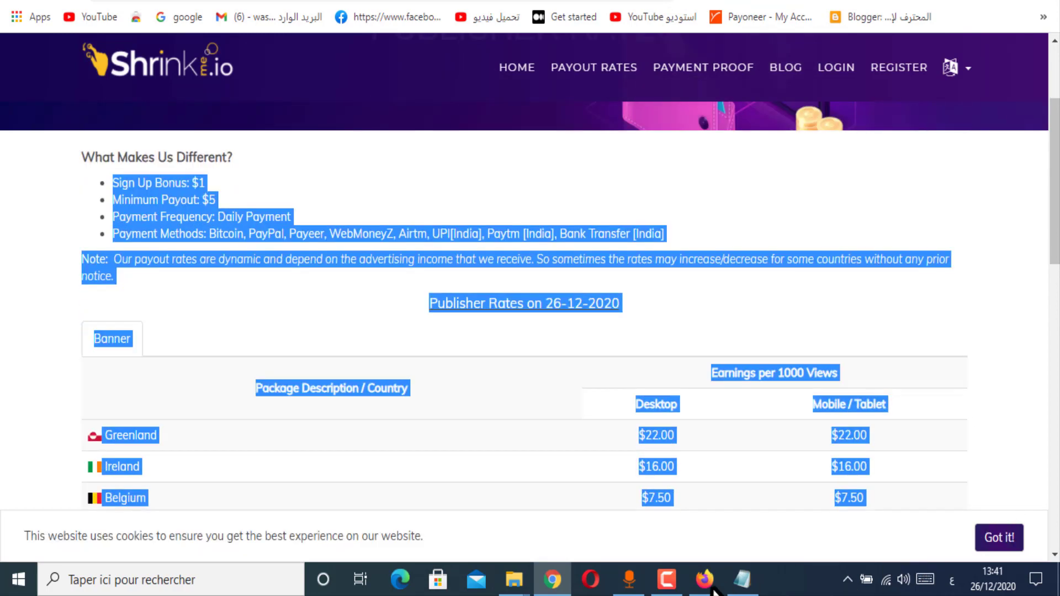
scroll(689, 395, up, 6)
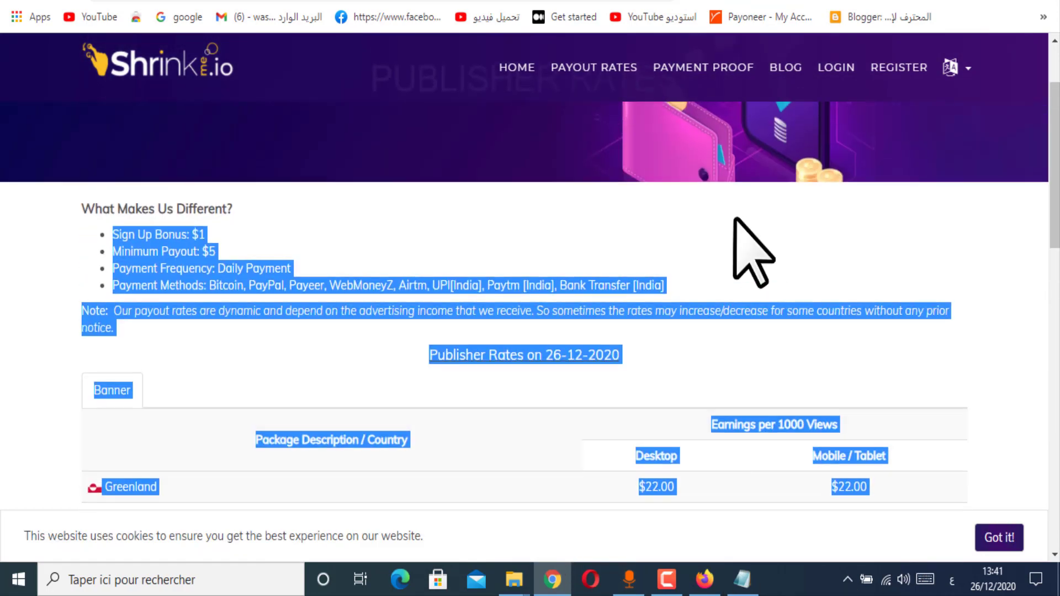
Step: Open ShrinkEarn's form for a new short link and copy the ebook num 01 Drive link from the Notepad list
click(635, 2)
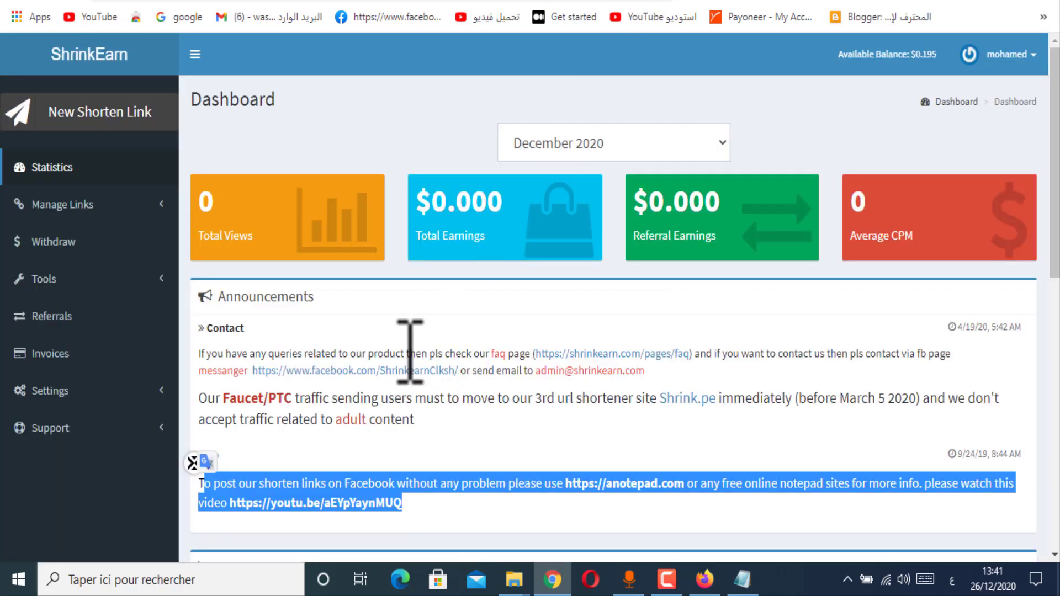
click(64, 119)
click(322, 141)
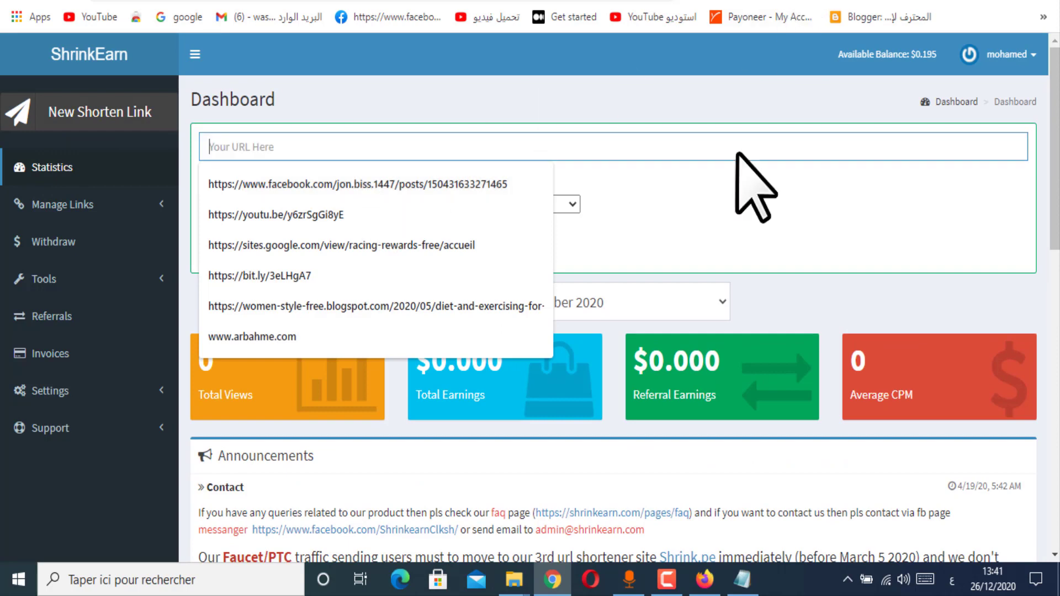
click(742, 580)
click(298, 118)
double_click(296, 122)
drag(757, 123, 8, 131)
right_click(11, 129)
click(83, 178)
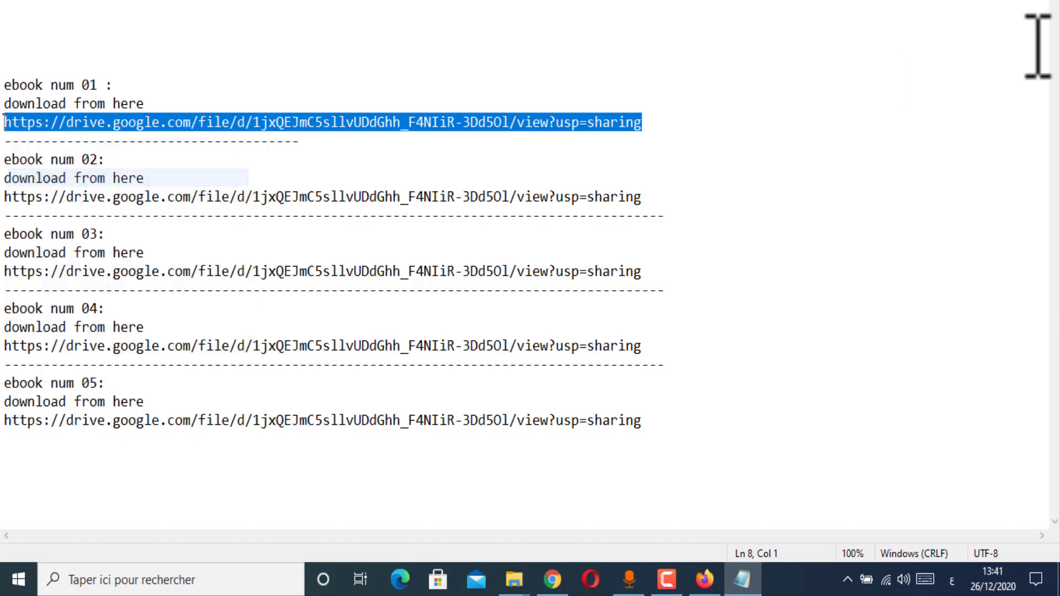
Step: Paste the Drive link into the ShrinkEarn form and shorten it without an alias
click(982, 8)
right_click(344, 149)
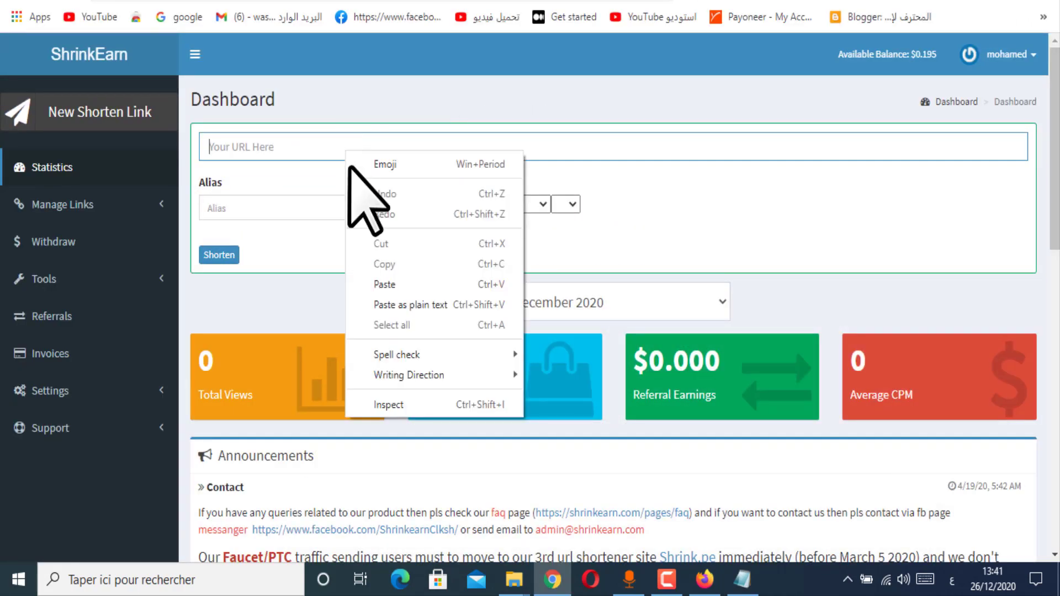
click(367, 280)
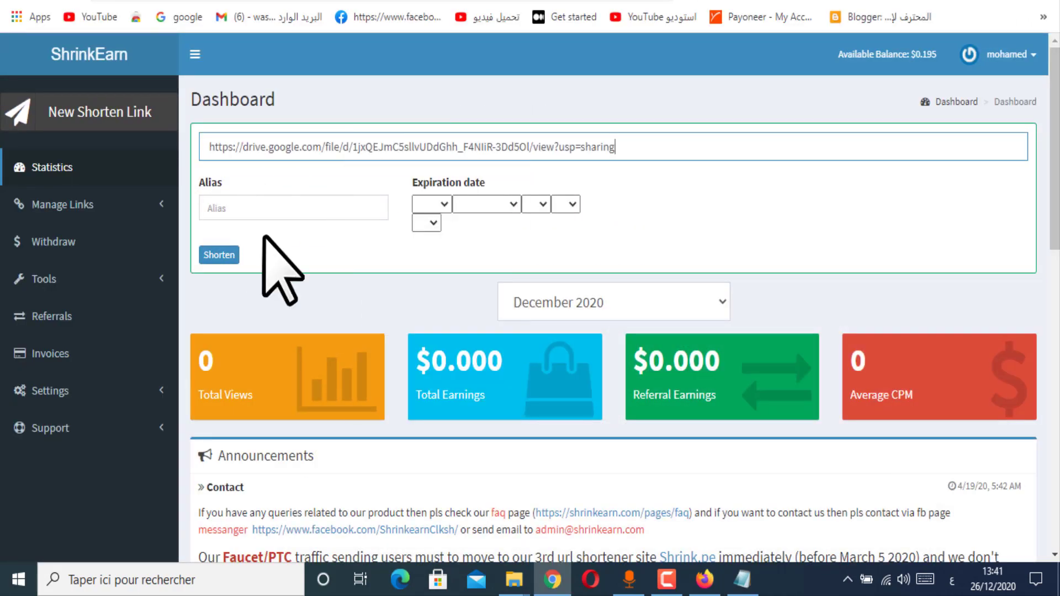
click(223, 258)
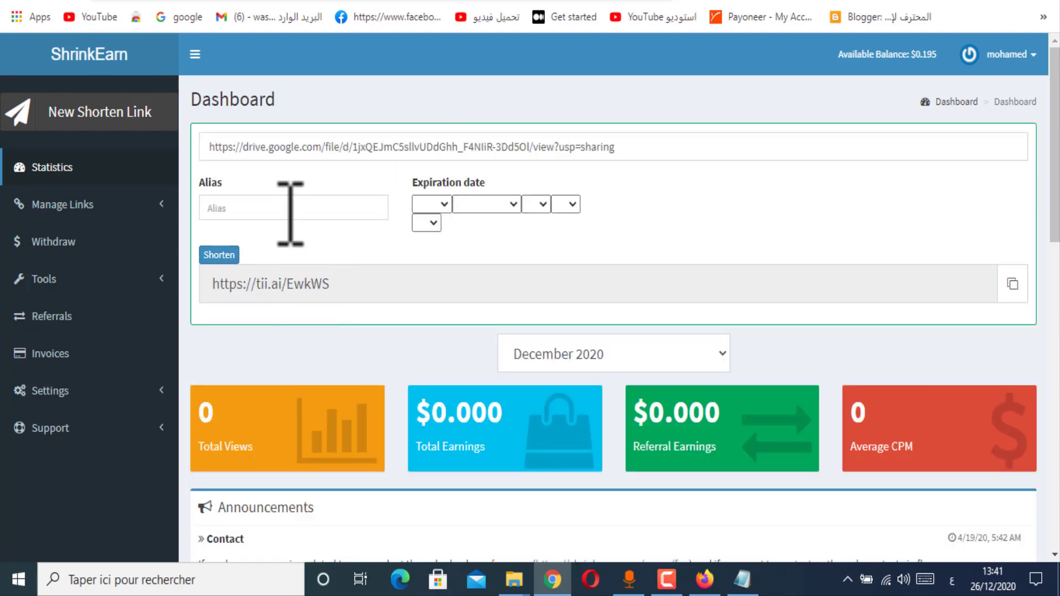
Step: Reload the ShrinkEarn dashboard, paste the Drive link into a new link form and try shortening it with the alias "weight loss ebook"
click(91, 67)
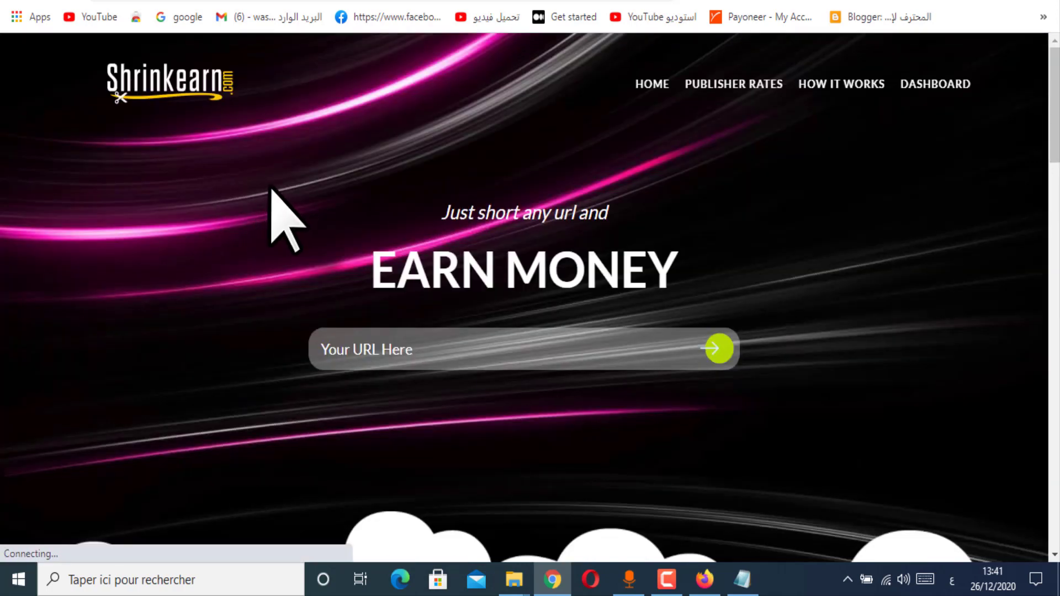
click(916, 88)
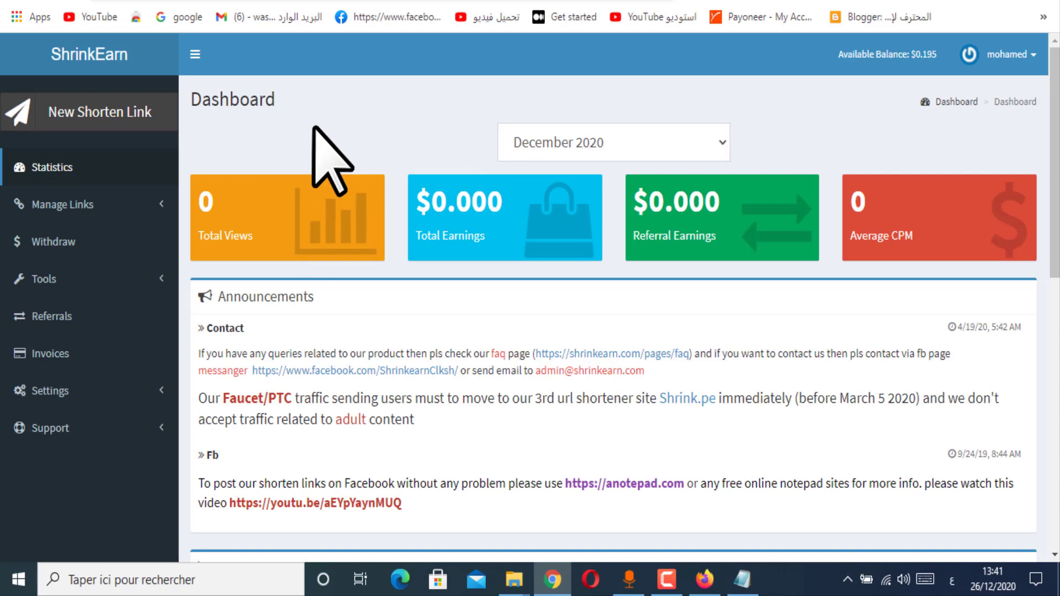
click(102, 118)
click(281, 146)
right_click(282, 147)
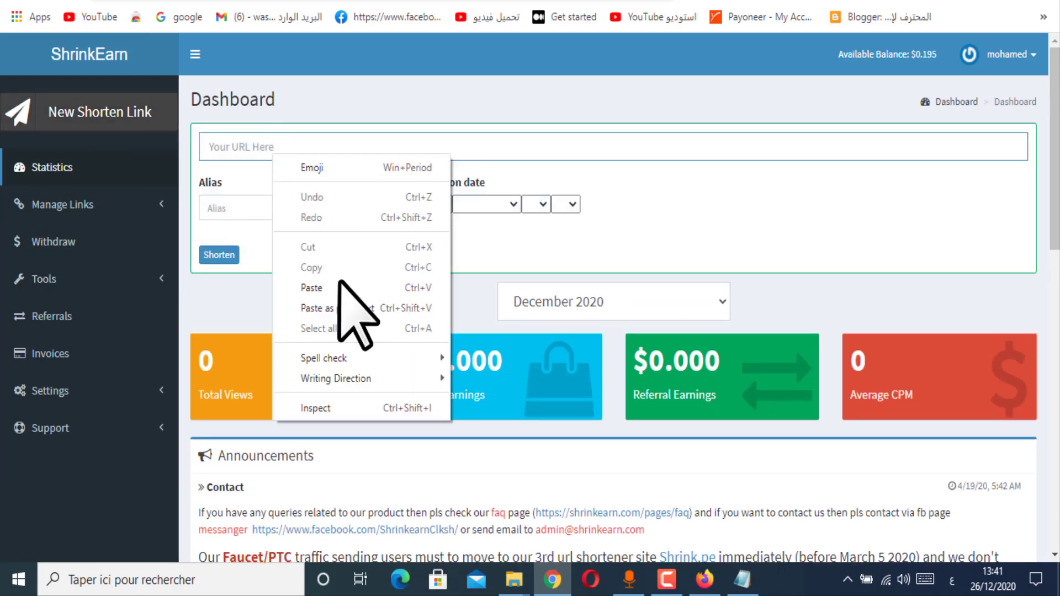
click(332, 283)
click(266, 209)
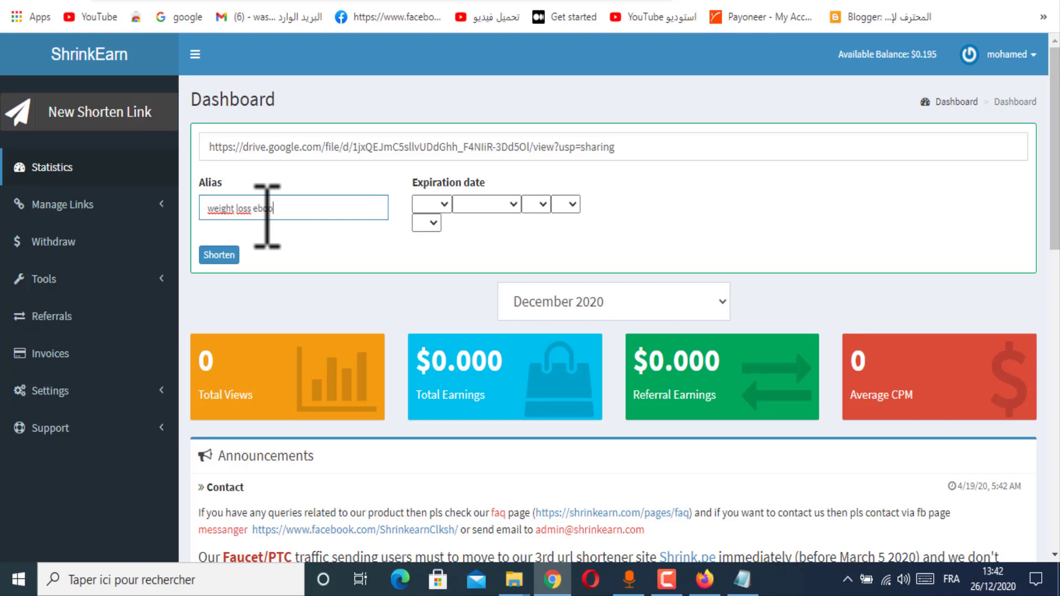
click(221, 255)
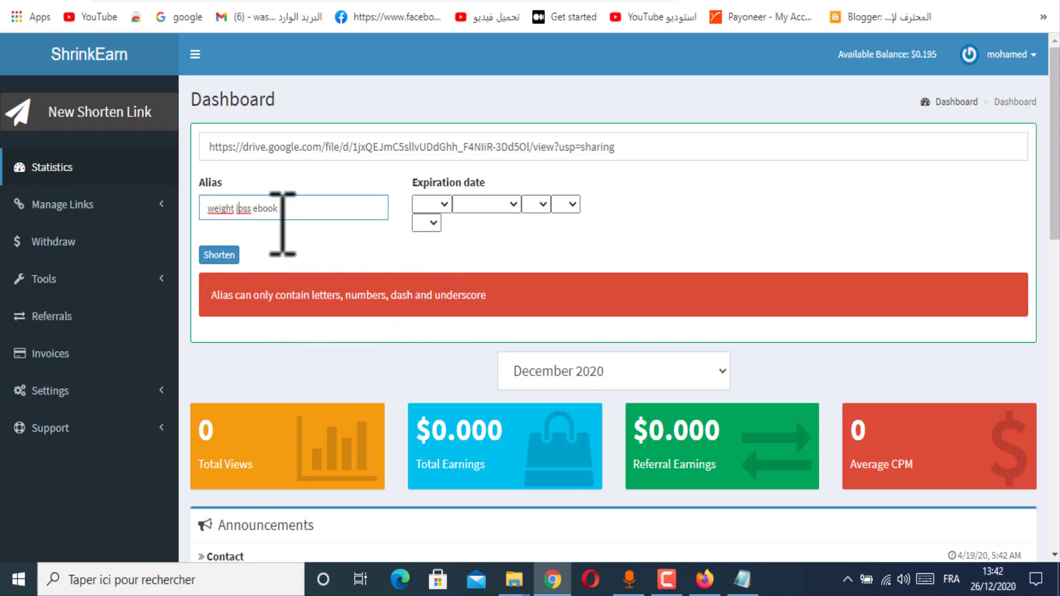
Step: Try the alias "weight" for the Drive link, and shorten it under the alias "weight222" instead
key(BackSpace)
key(BackSpace)
key(BackSpace)
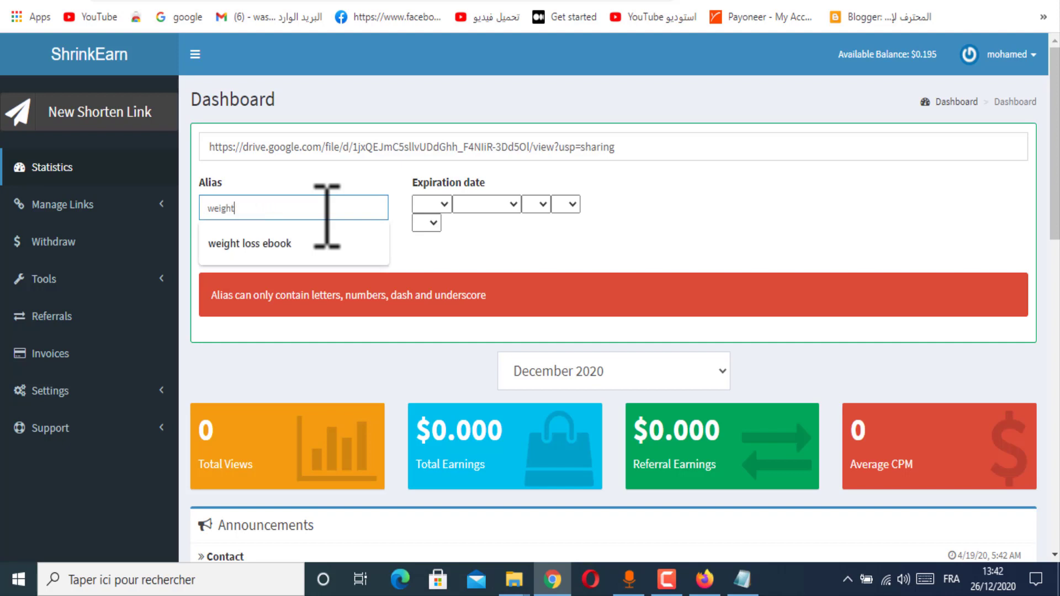
key(Return)
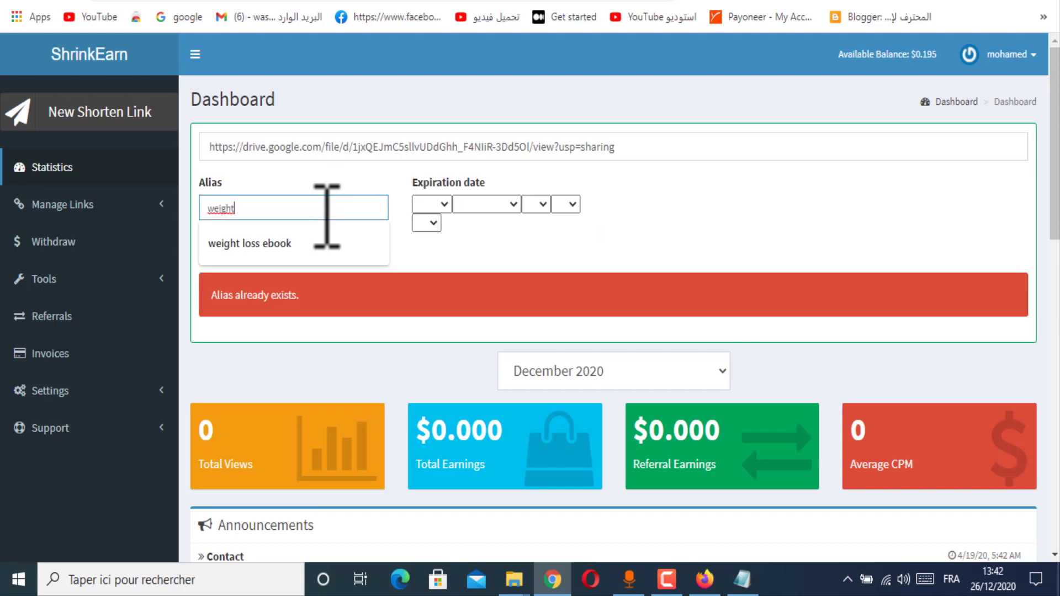
text(222)
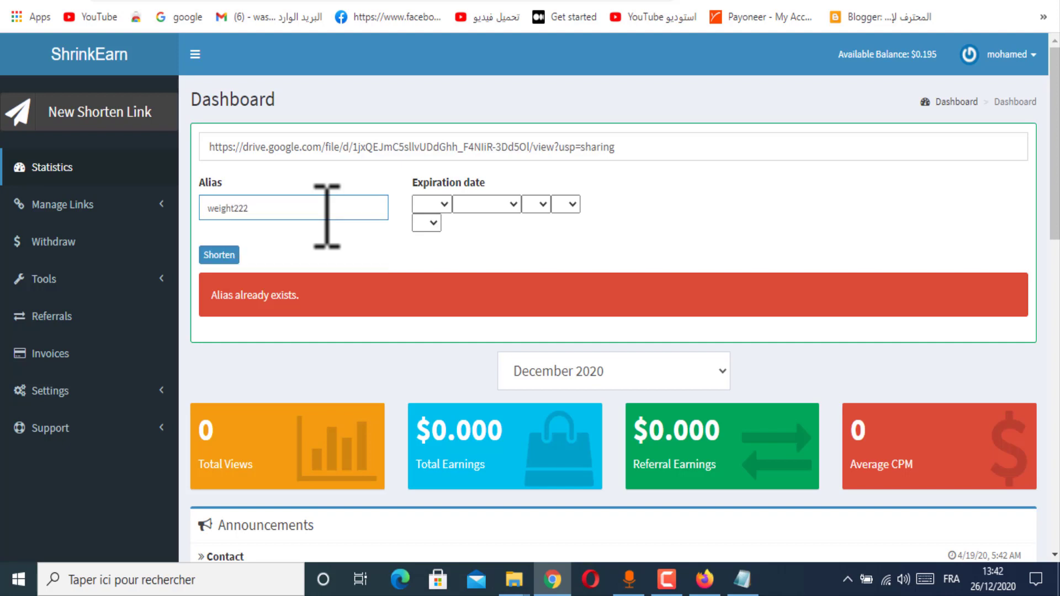
click(220, 254)
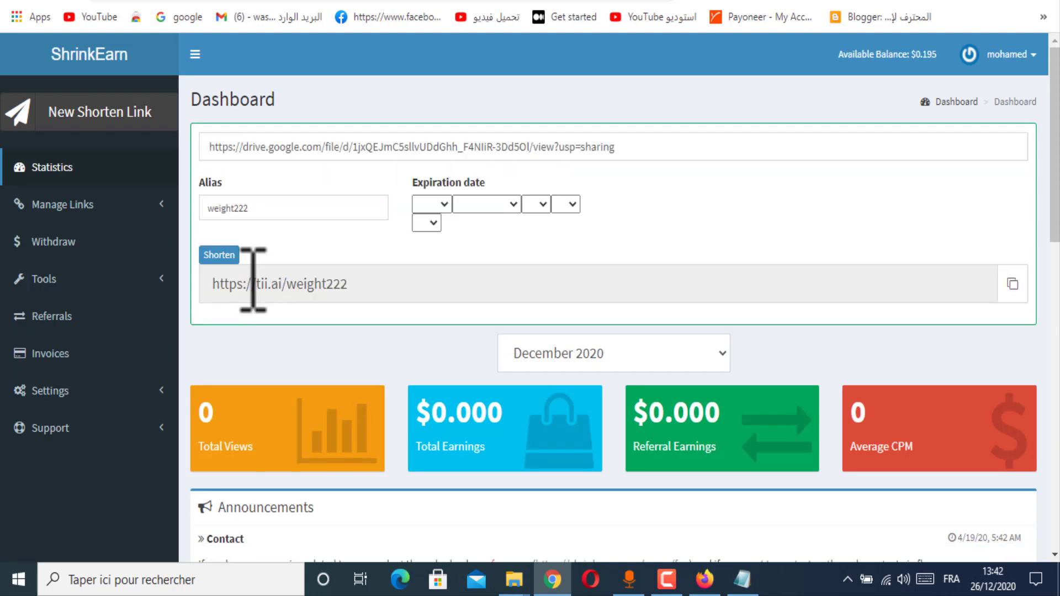
drag(422, 296, 188, 287)
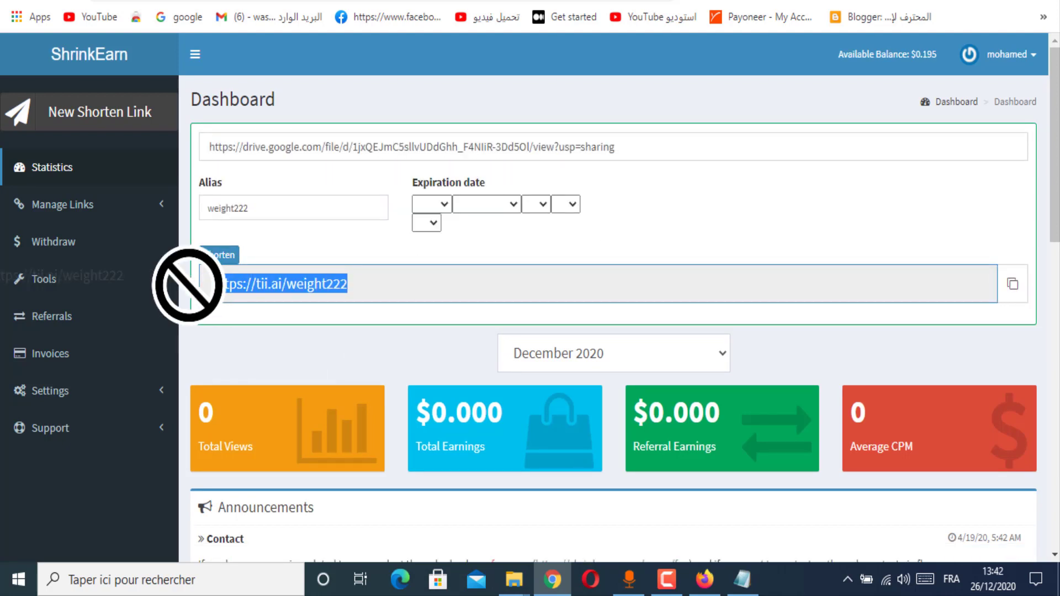
click(314, 284)
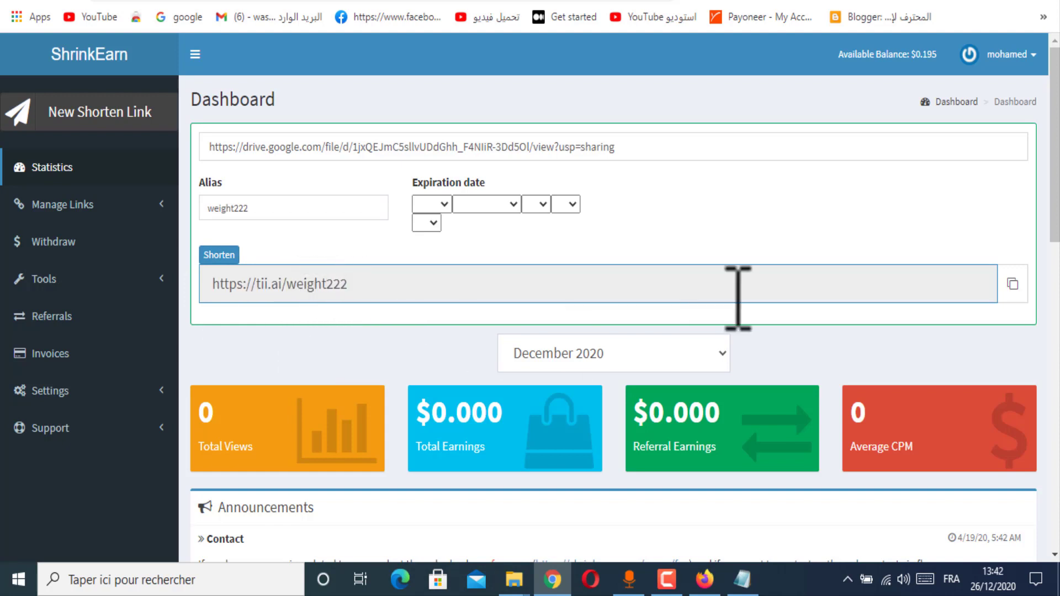
click(1013, 284)
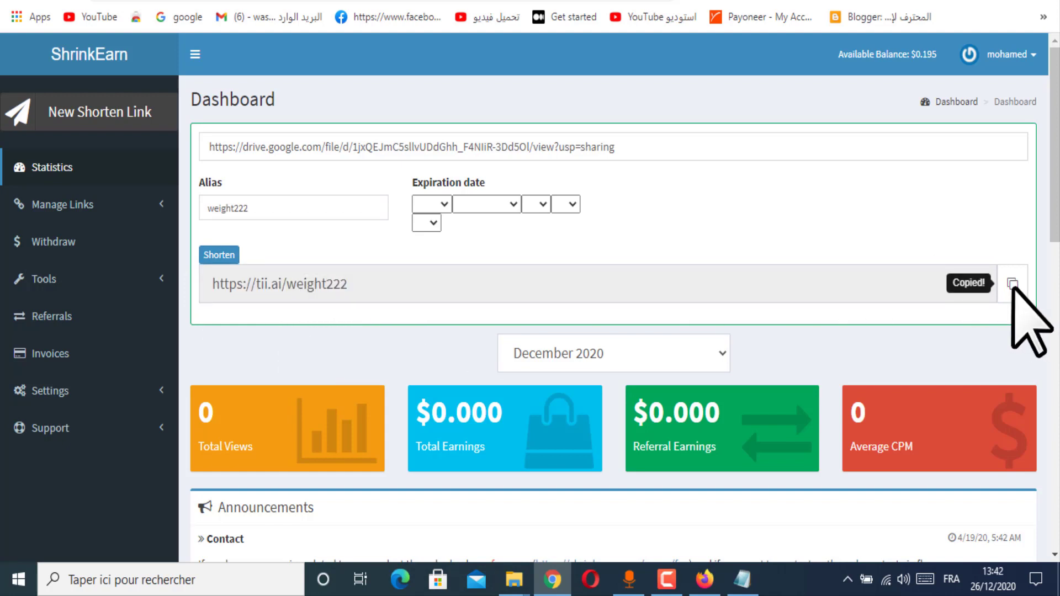
click(618, 296)
right_click(596, 302)
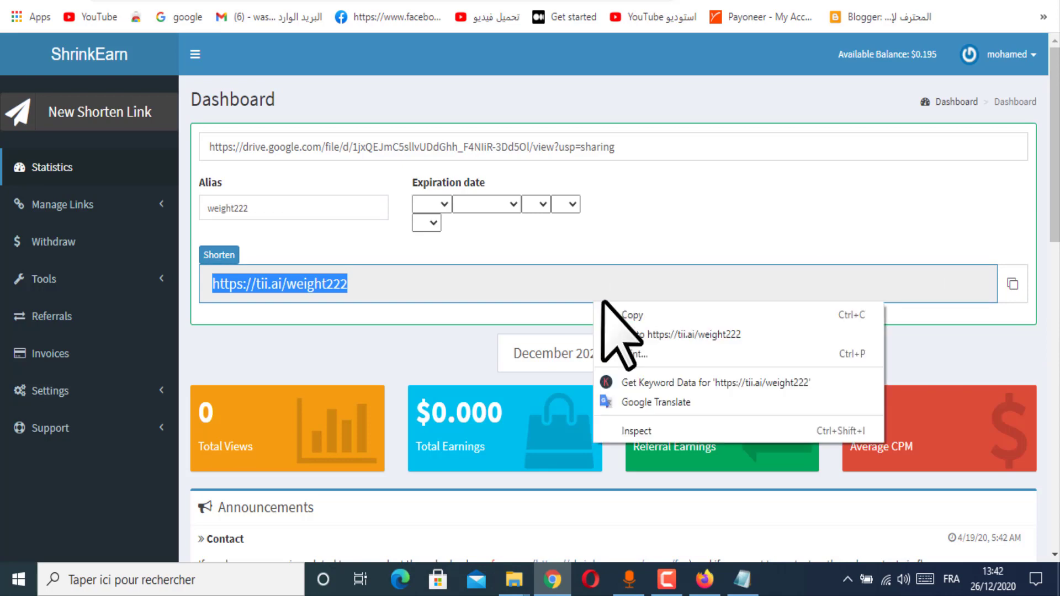
click(665, 316)
Step: Switch to Notepad and replace the Drive link under ebook num 01 with the copied short link
click(739, 587)
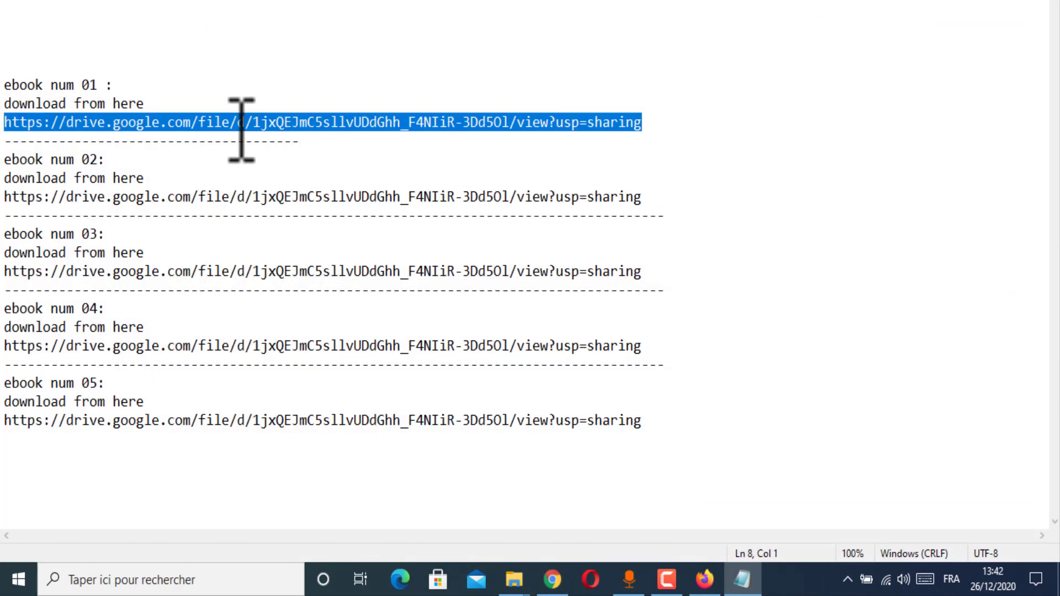
right_click(70, 125)
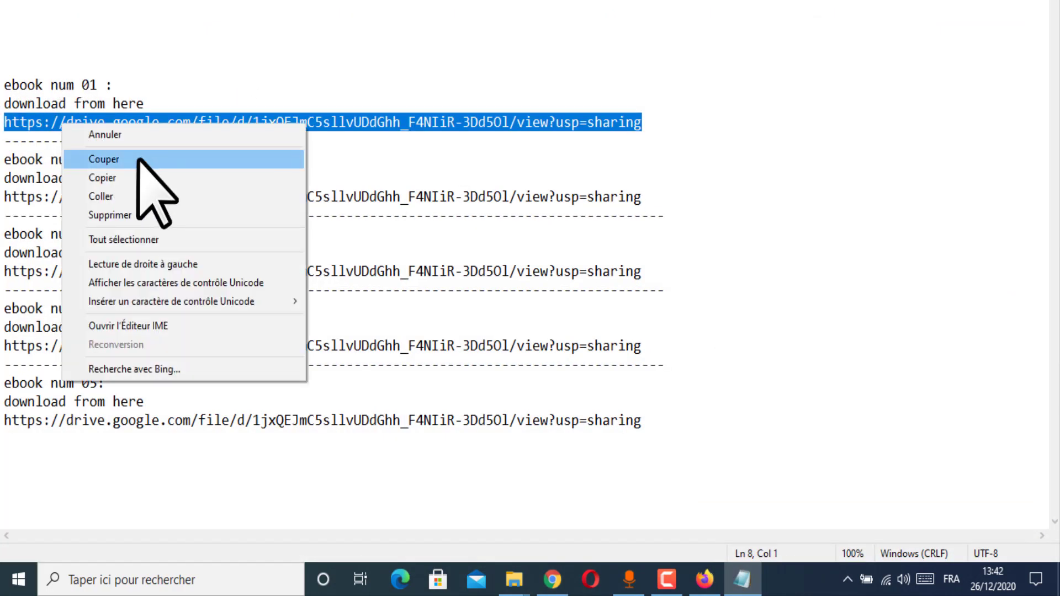
click(128, 198)
drag(223, 124, 9, 71)
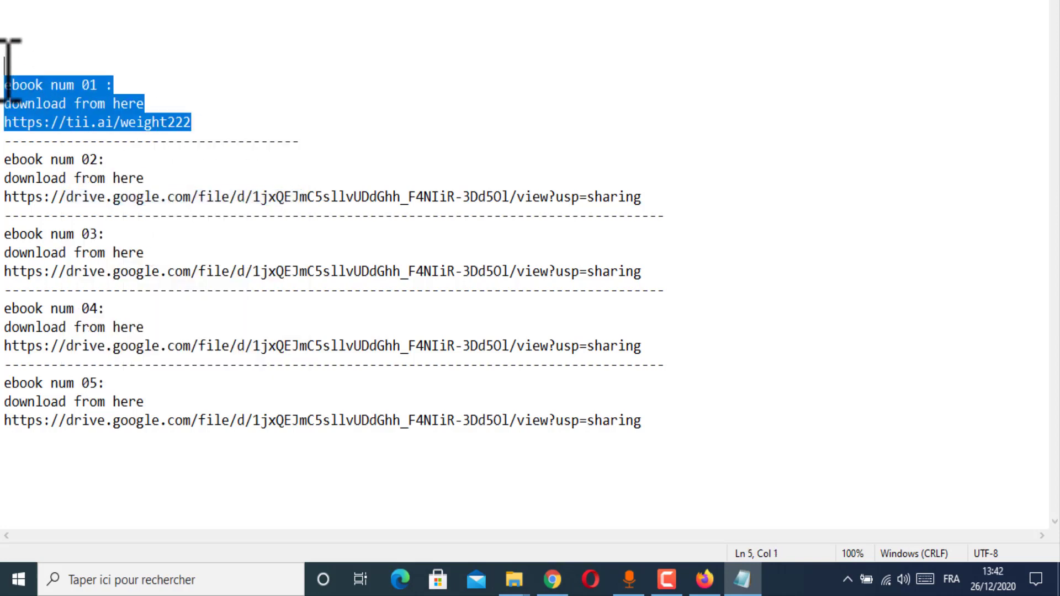
click(139, 140)
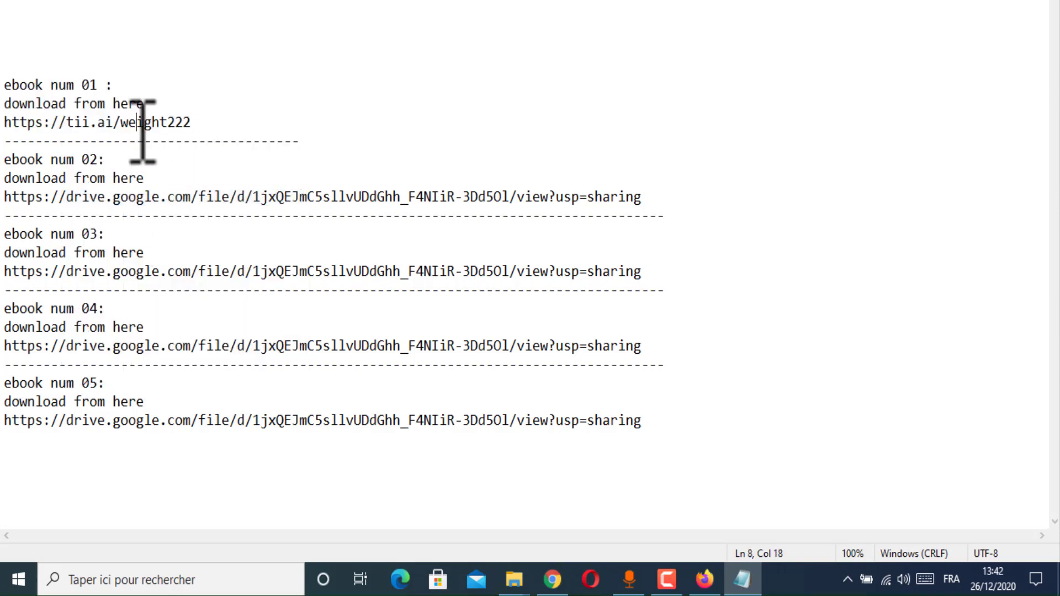
Step: Copy the short link in the ebook num 01 entry
triple_click(142, 133)
right_click(138, 131)
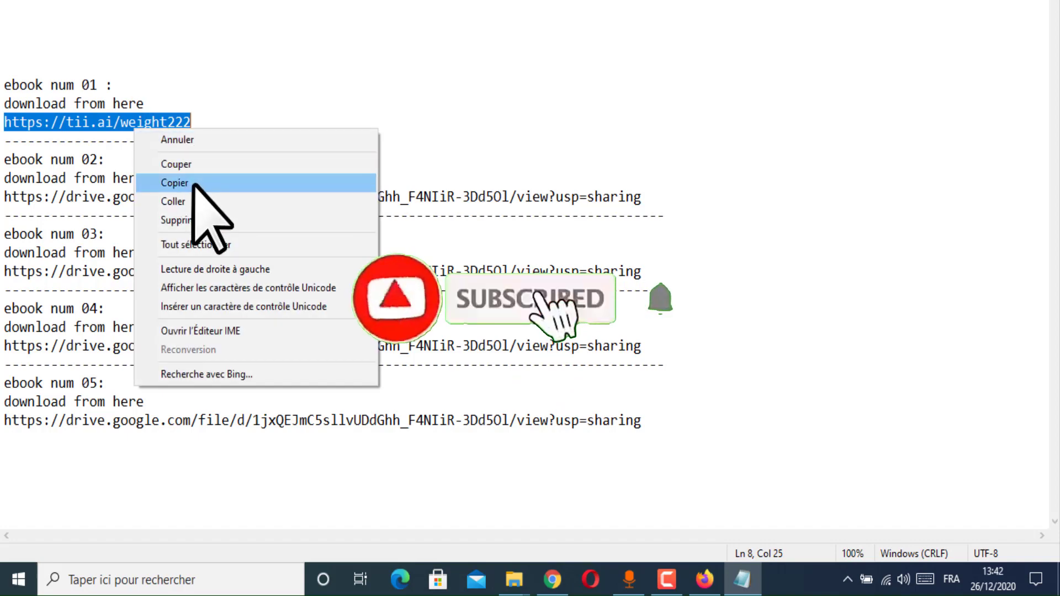
click(236, 184)
Step: Copy the whole Drive link under ebook num 02
drag(641, 199, 9, 202)
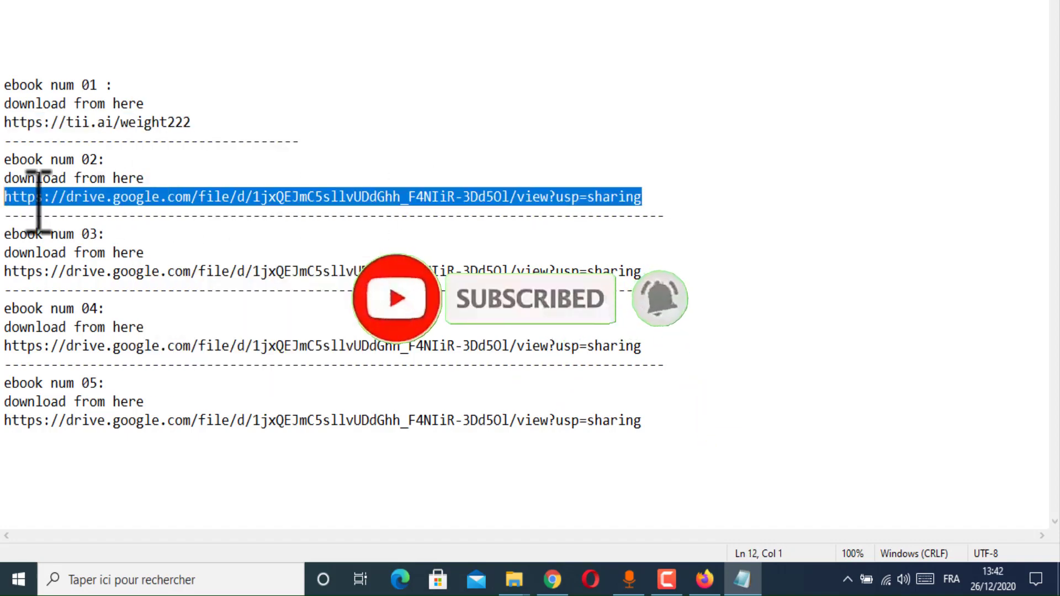
right_click(91, 193)
click(137, 245)
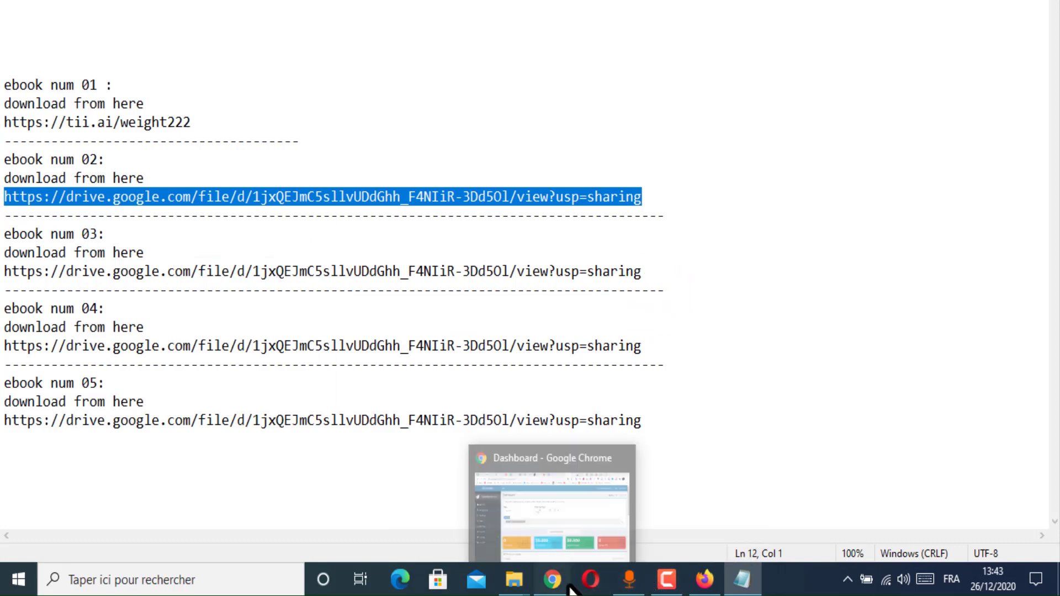
Step: Switch to ShrinkEarn, shorten the copied Drive link with the alias weight2225 and copy the new short link
click(553, 579)
triple_click(332, 147)
right_click(327, 147)
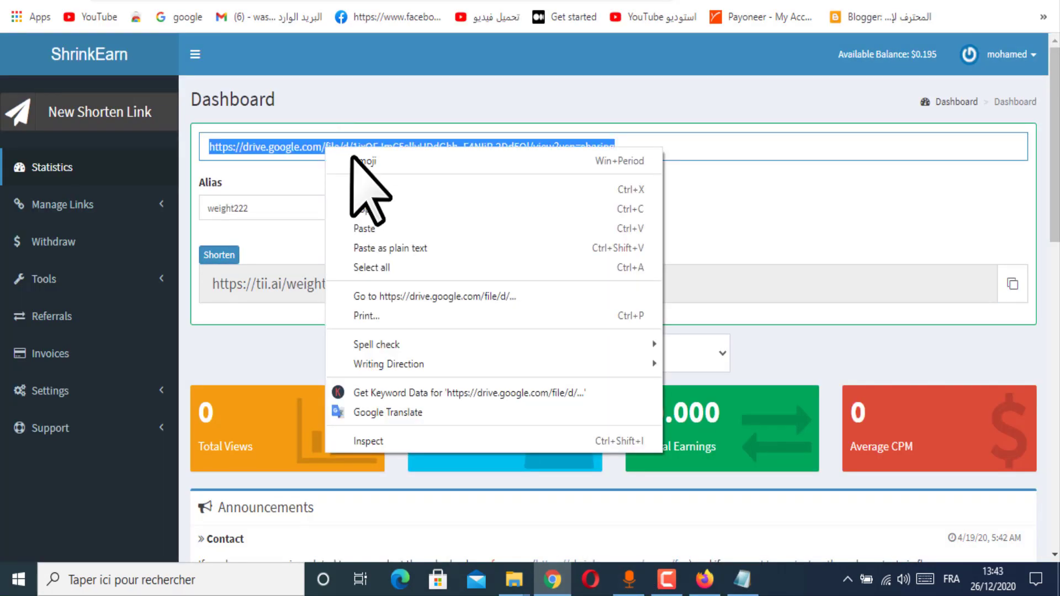
click(364, 228)
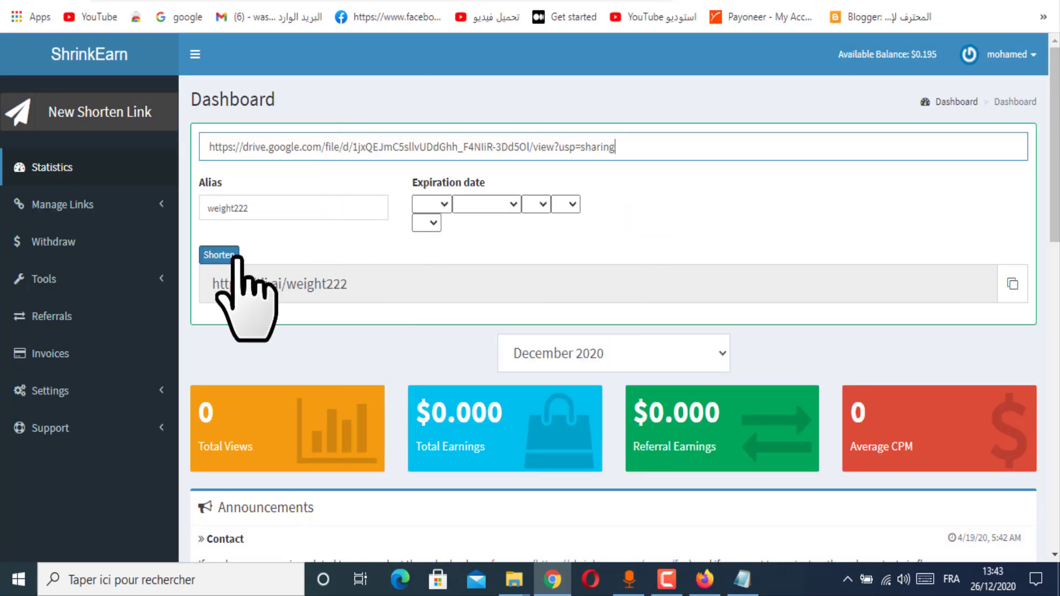
click(311, 203)
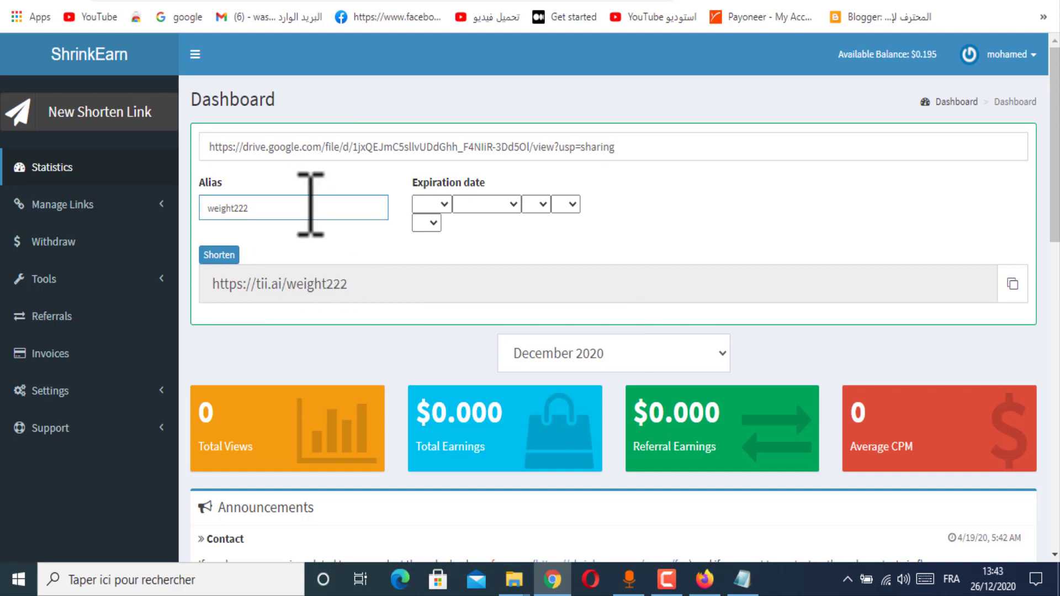
click(219, 254)
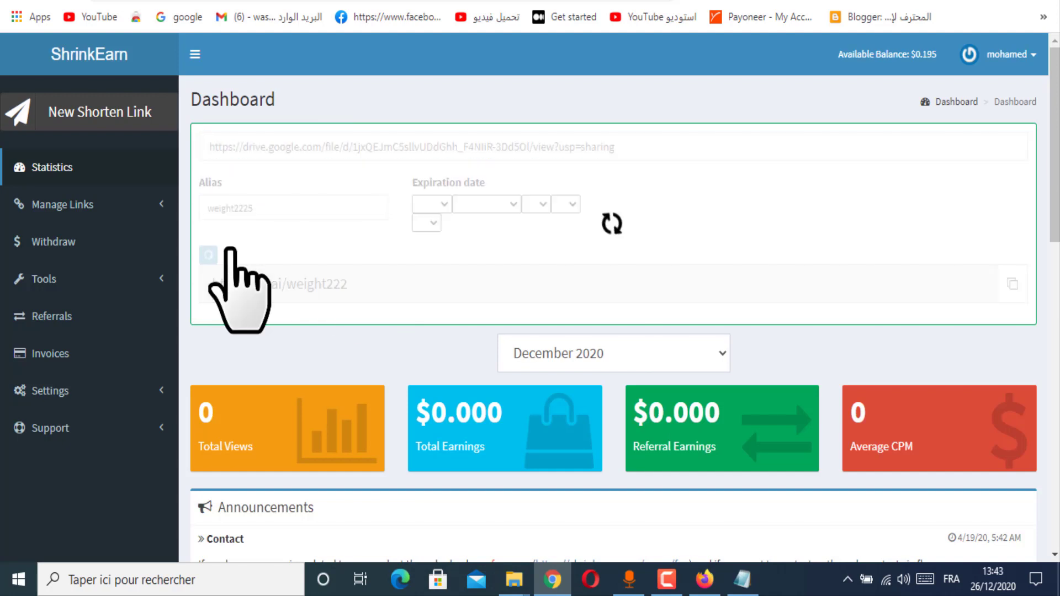
click(1012, 284)
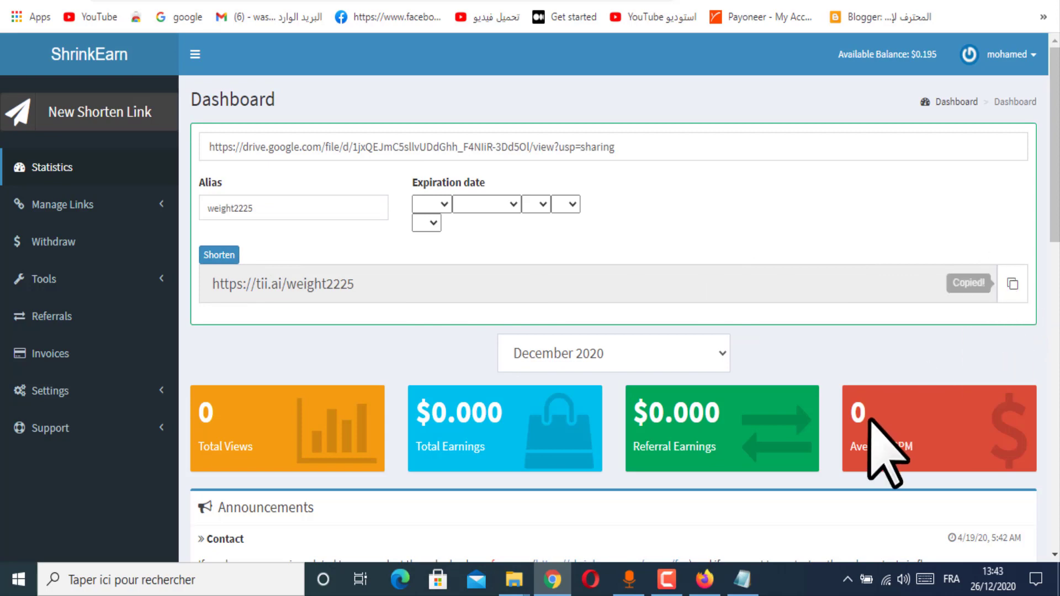
Step: Switch to Notepad and replace the Drive link under ebook num 02 with the copied short link
click(741, 583)
right_click(104, 173)
click(102, 204)
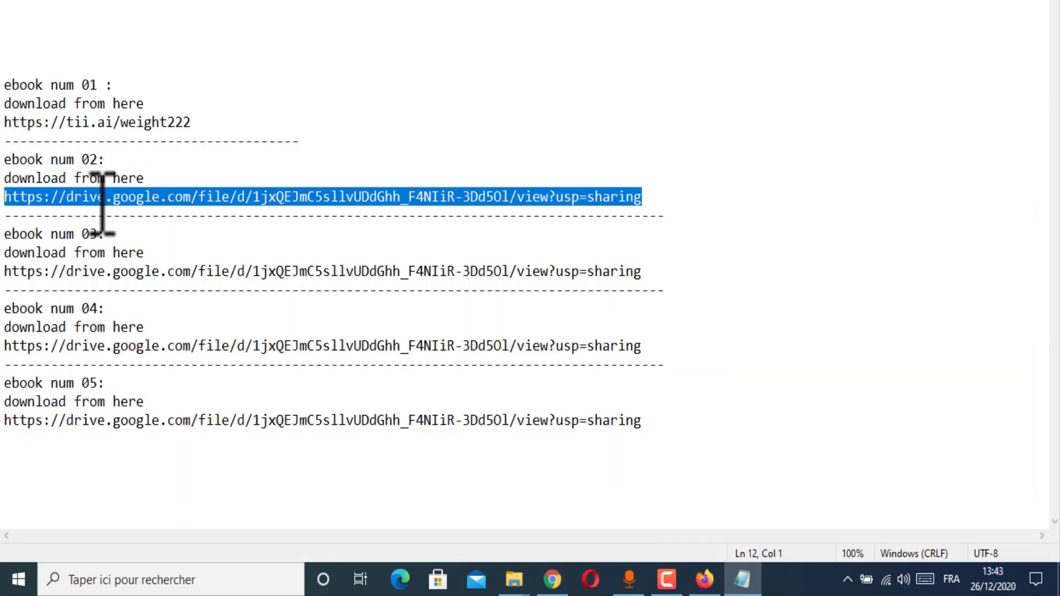
right_click(103, 202)
click(147, 273)
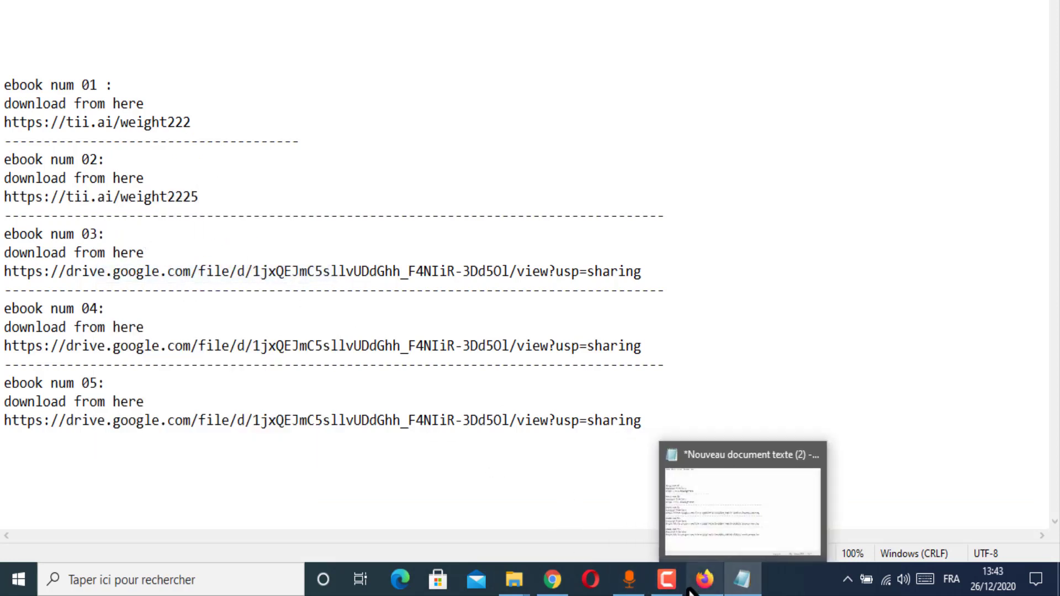
click(669, 583)
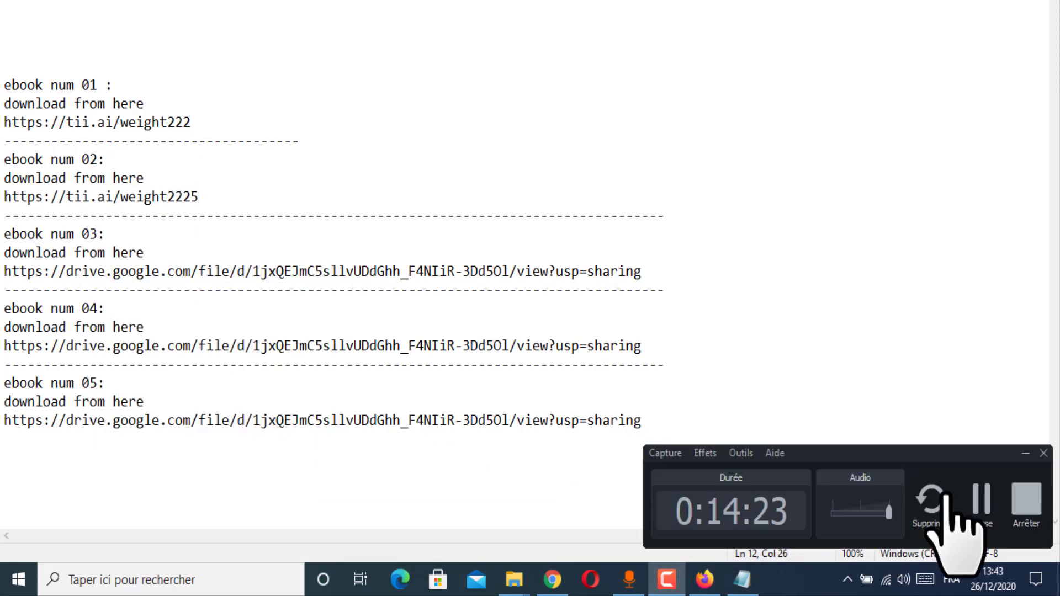
click(974, 499)
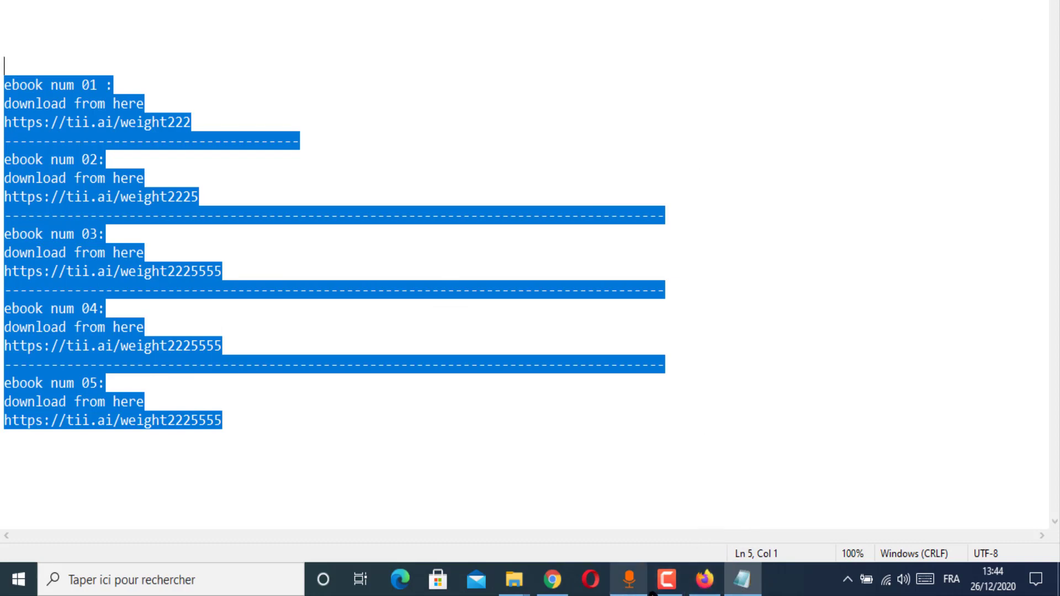
click(669, 581)
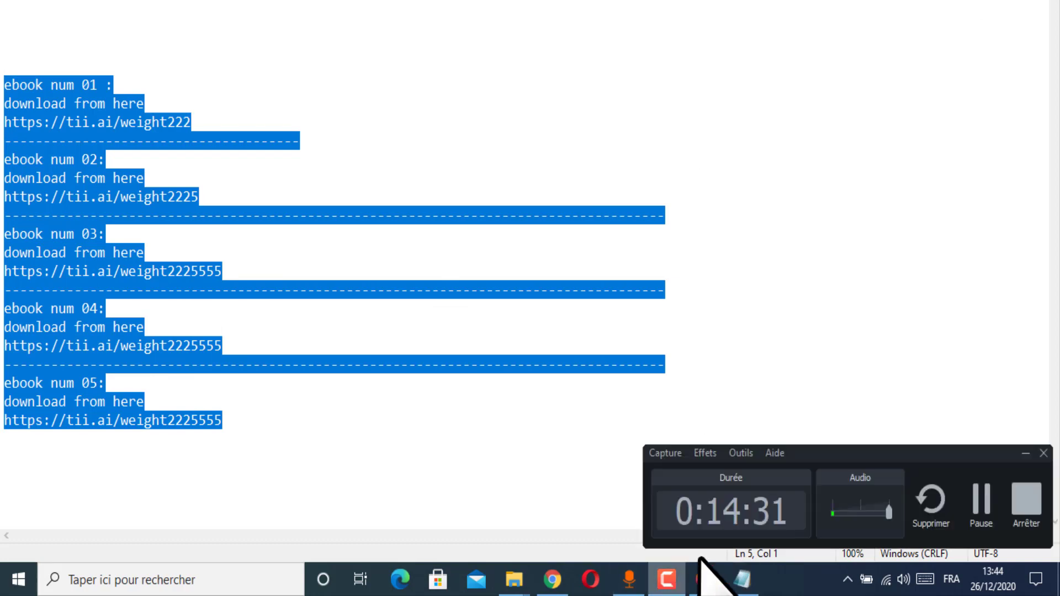
Step: Switch to Gmail in Firefox, read the payment confirmation email from exe.io and return to the inbox
click(714, 586)
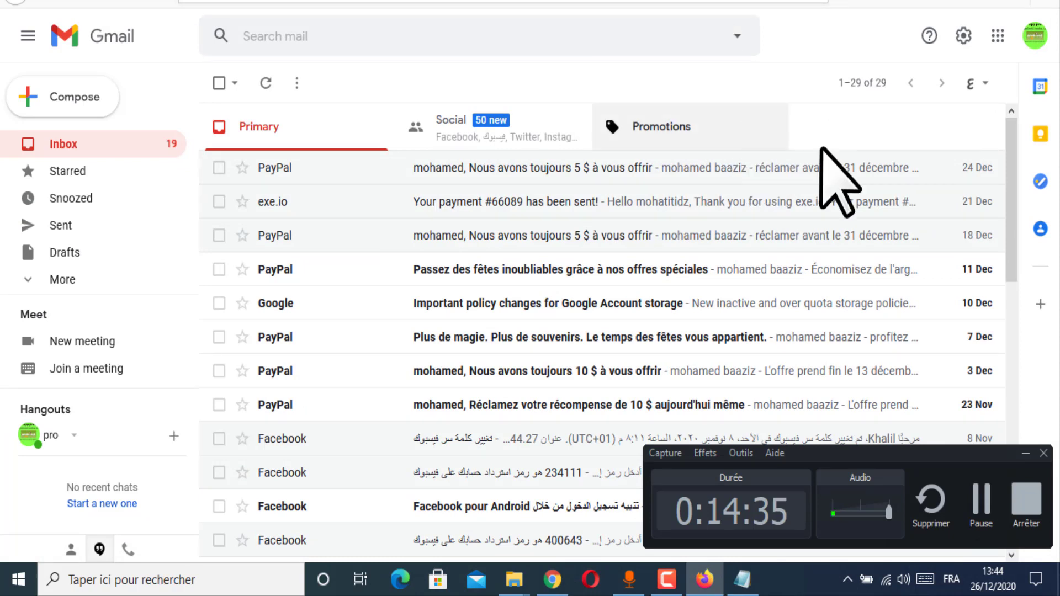
click(1025, 455)
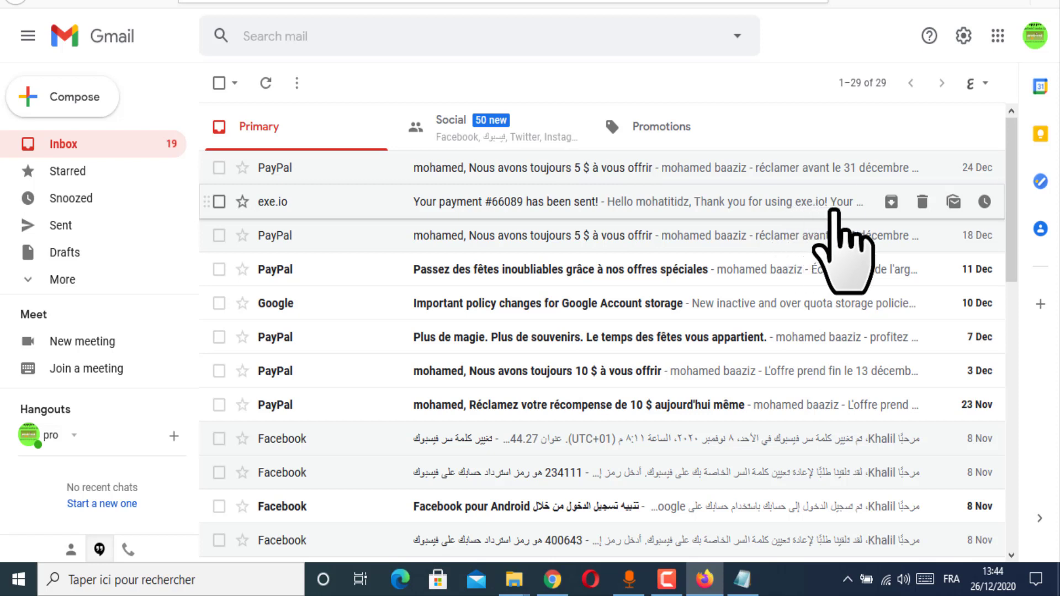
click(795, 206)
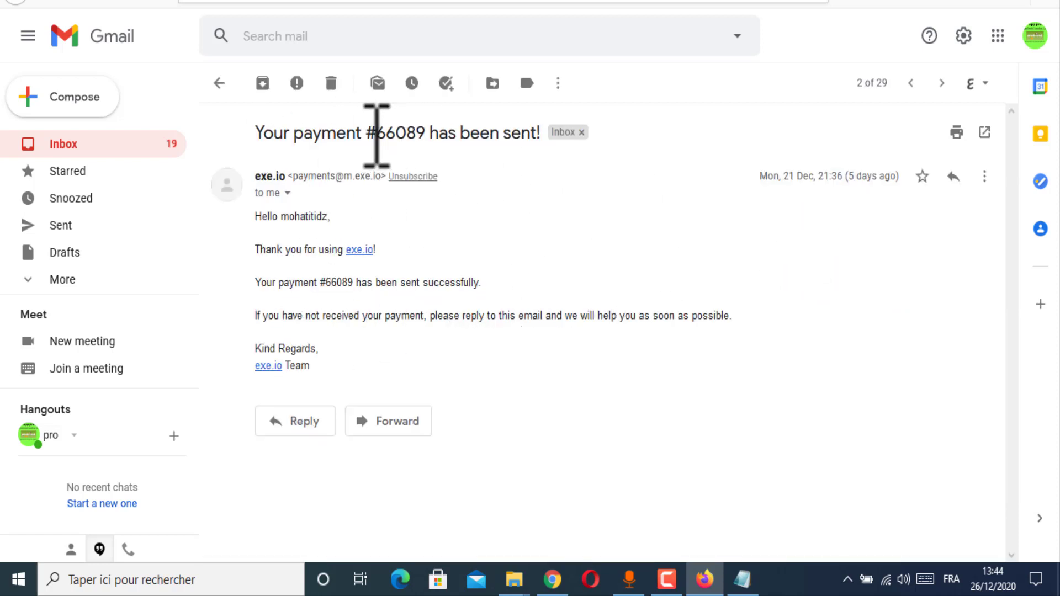
drag(377, 135, 468, 139)
click(17, 2)
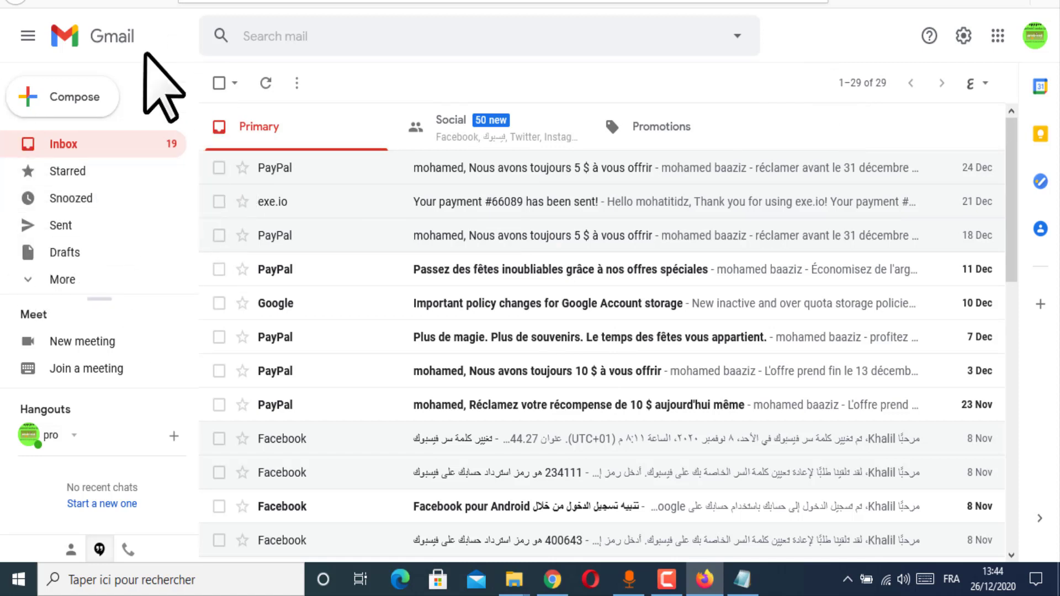
Step: Open the full Gmail settings and turn on the Out of Office AutoReply
click(964, 34)
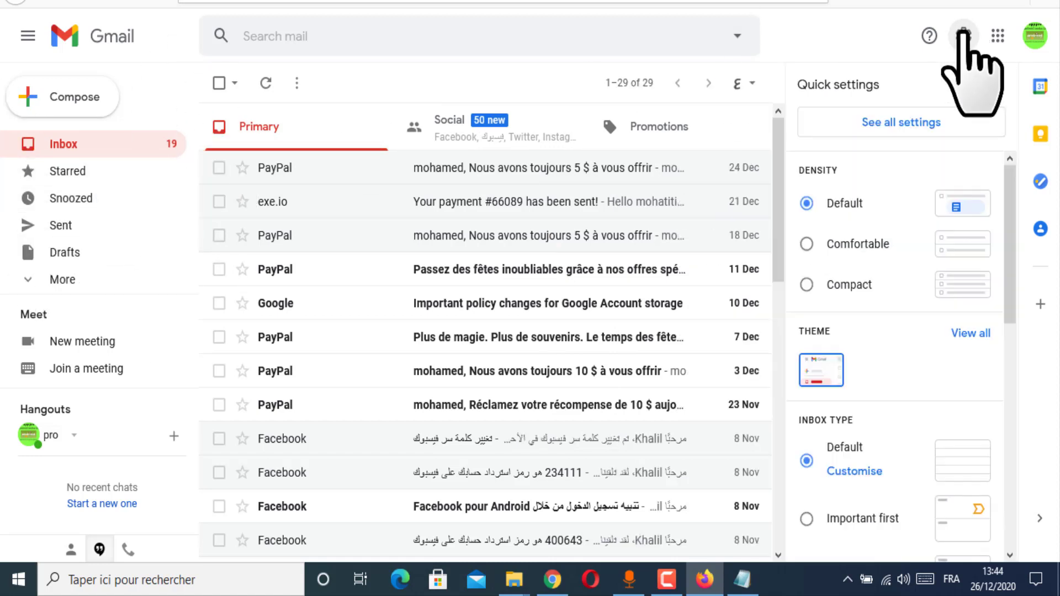
click(900, 132)
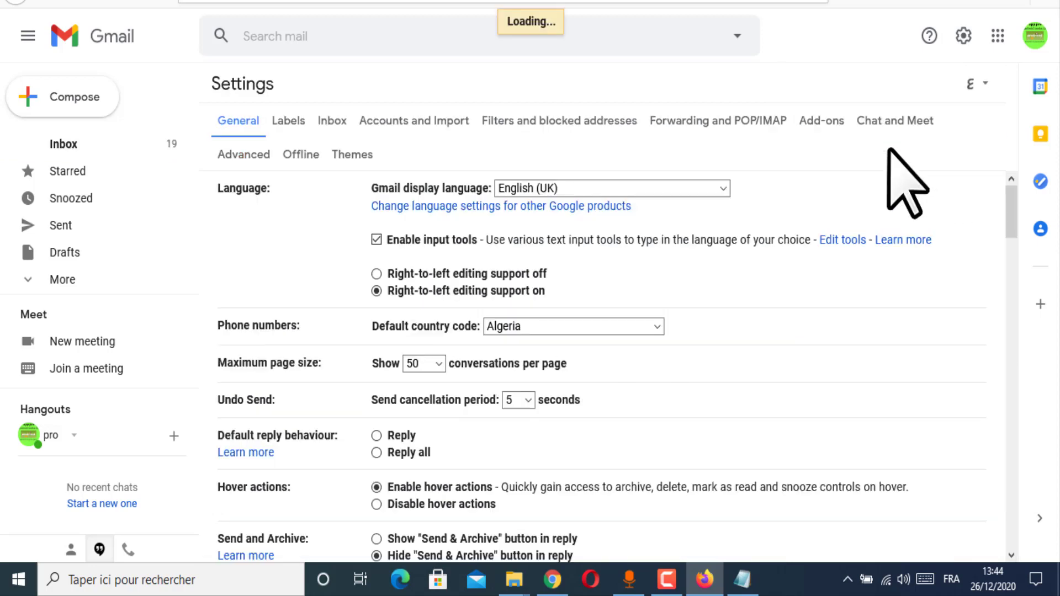
scroll(552, 293, down, 4)
scroll(514, 307, down, 14)
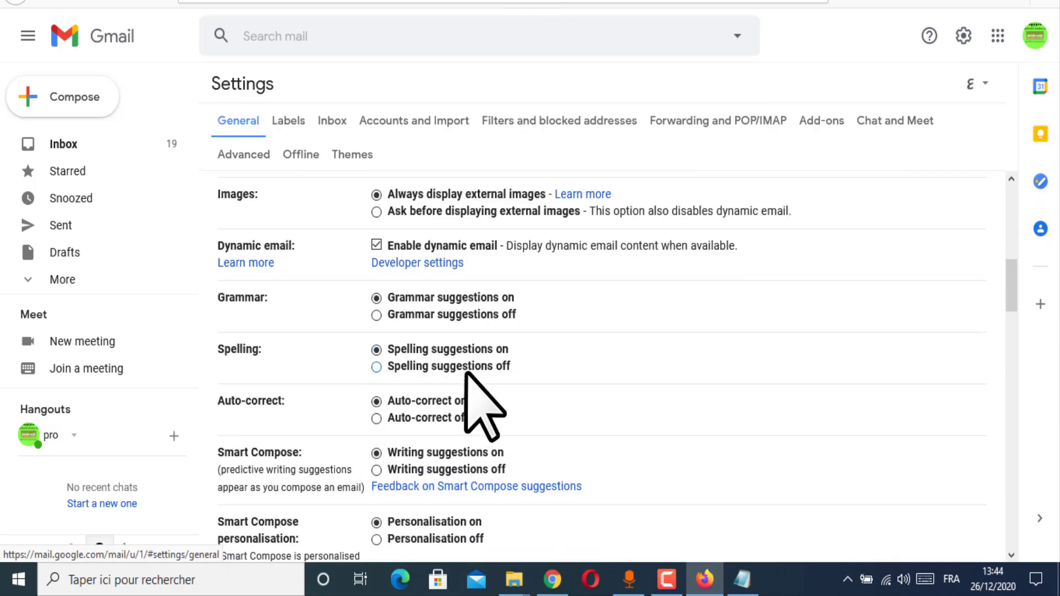
scroll(448, 386, down, 9)
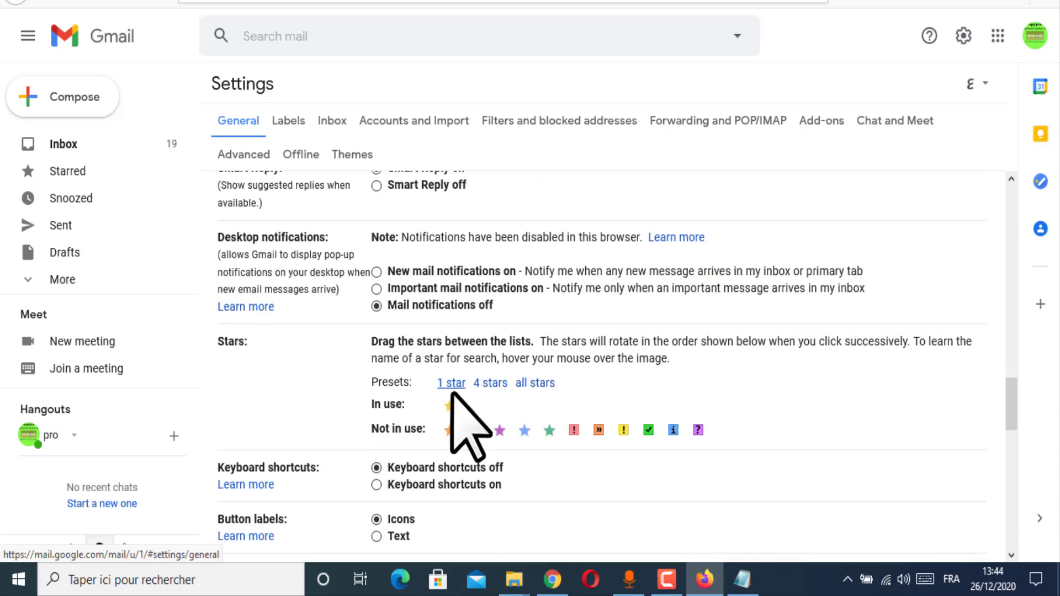
scroll(395, 320, down, 6)
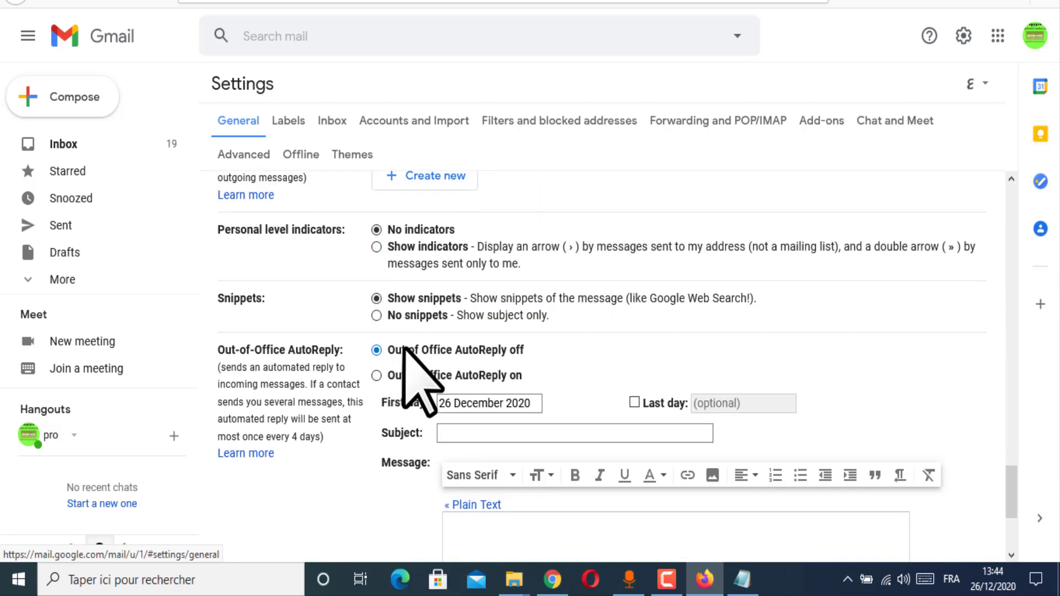
scroll(404, 345, down, 3)
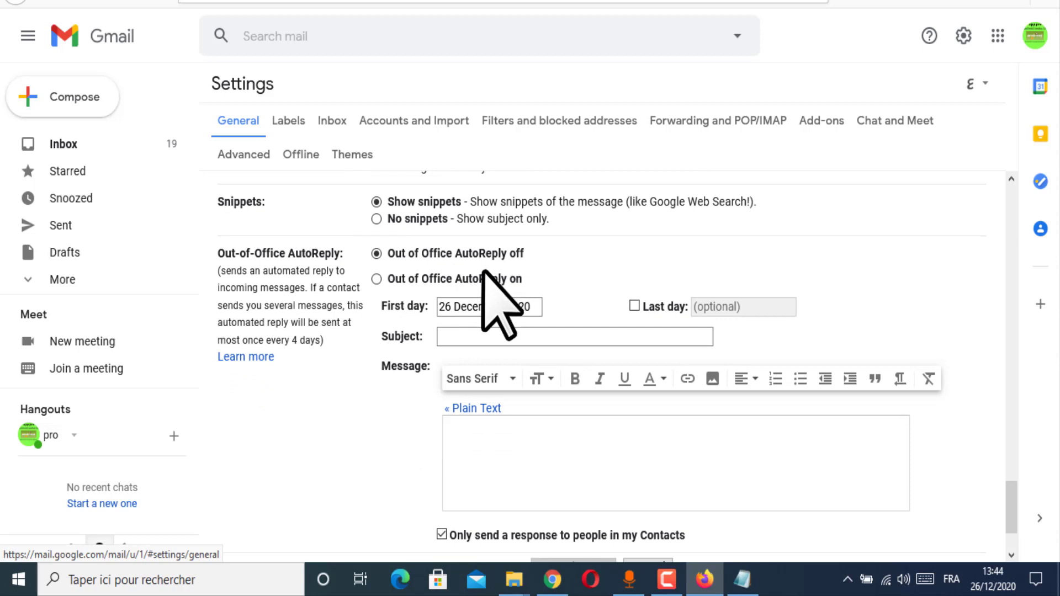
click(377, 279)
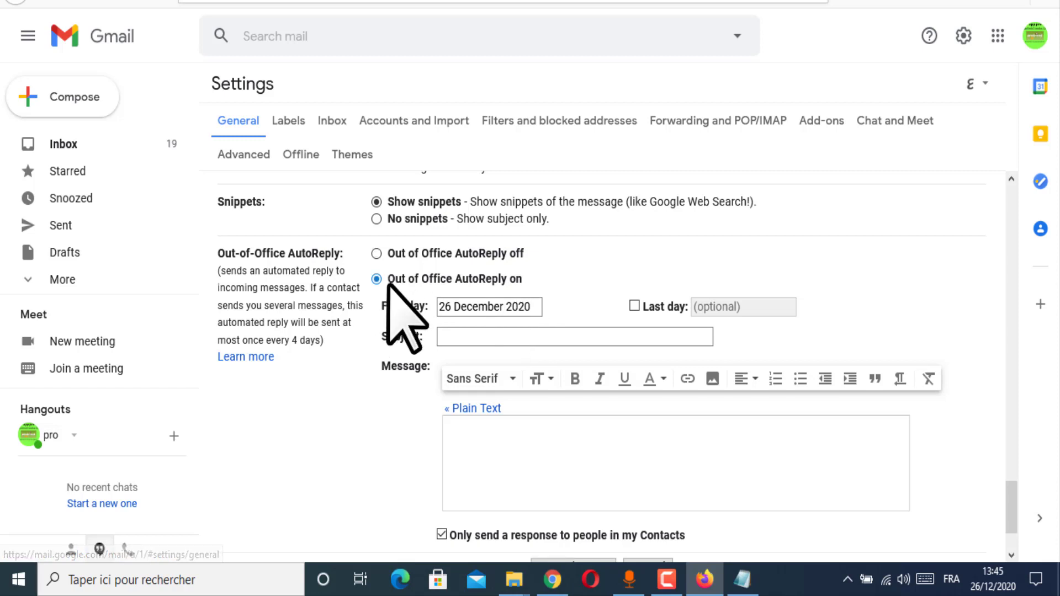
Step: Enter "the best 05 free ebook to loss weight" as the auto-reply subject and place the cursor in the message body
click(534, 341)
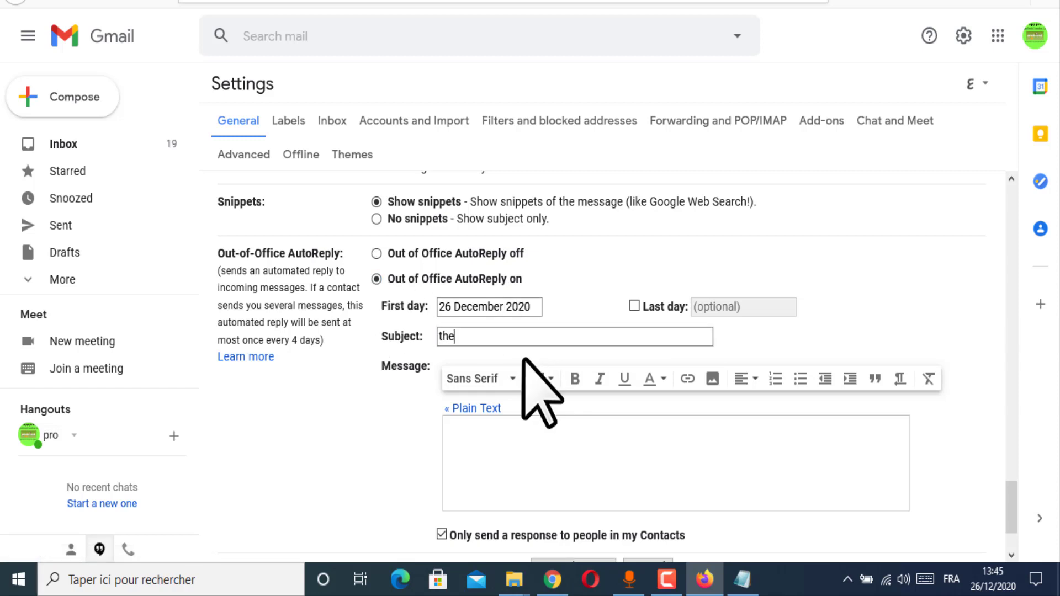
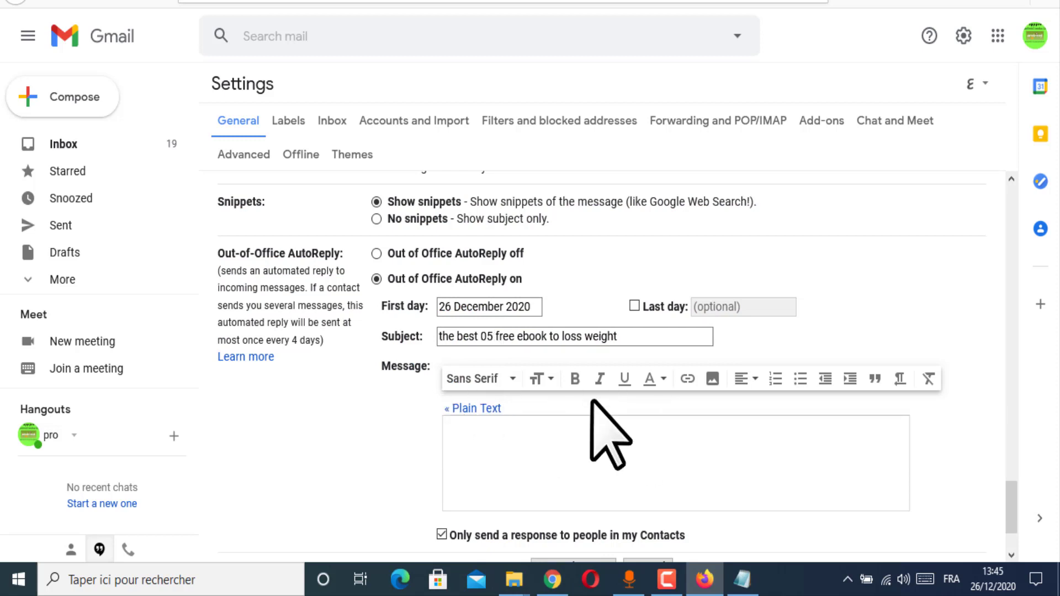
scroll(629, 411, down, 3)
click(552, 346)
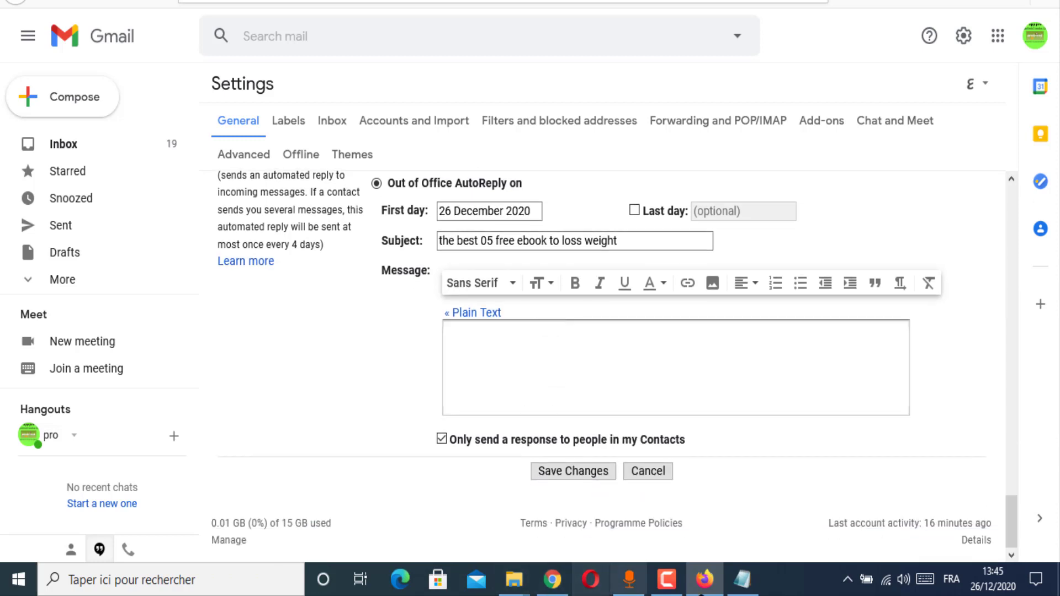
Step: Switch to Notepad and copy the whole list from ebook num 01 to ebook num 05
click(762, 579)
drag(315, 419, 8, 93)
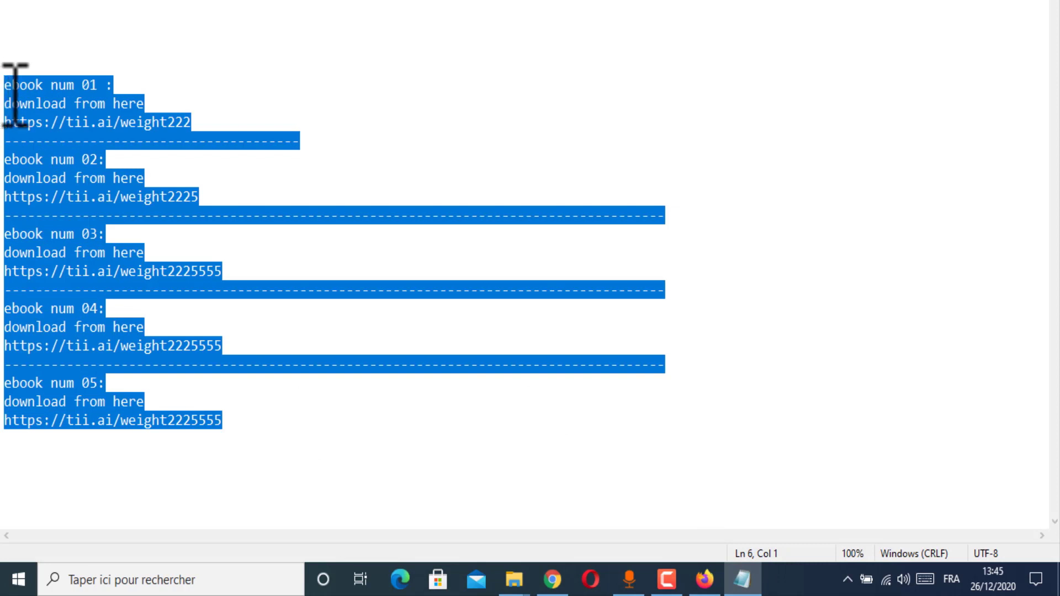
right_click(18, 99)
click(62, 155)
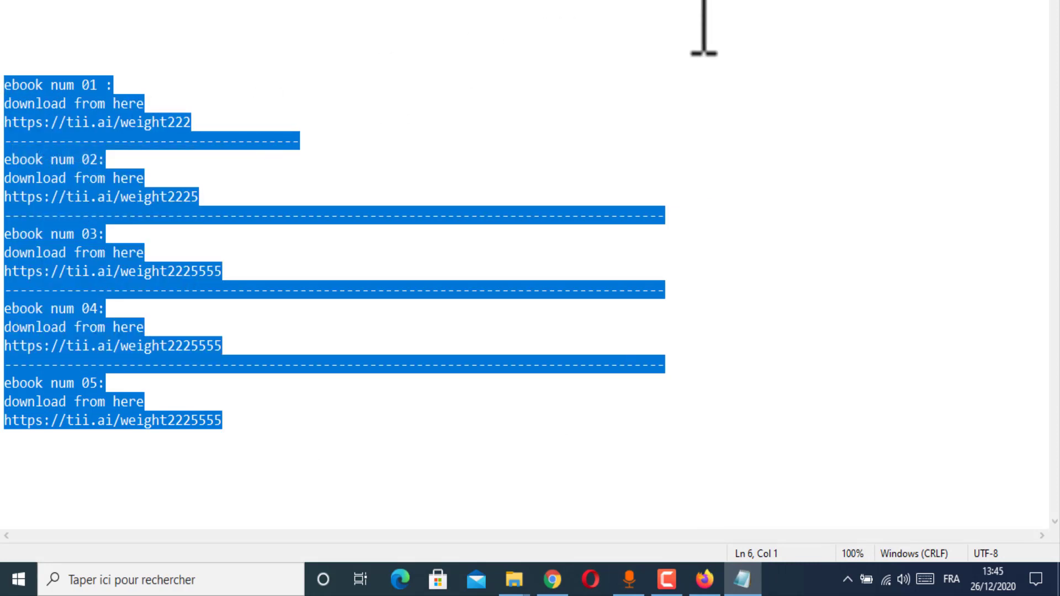
Step: Return to Gmail and paste the copied ebook list into the auto-reply message body
key(alt+Tab)
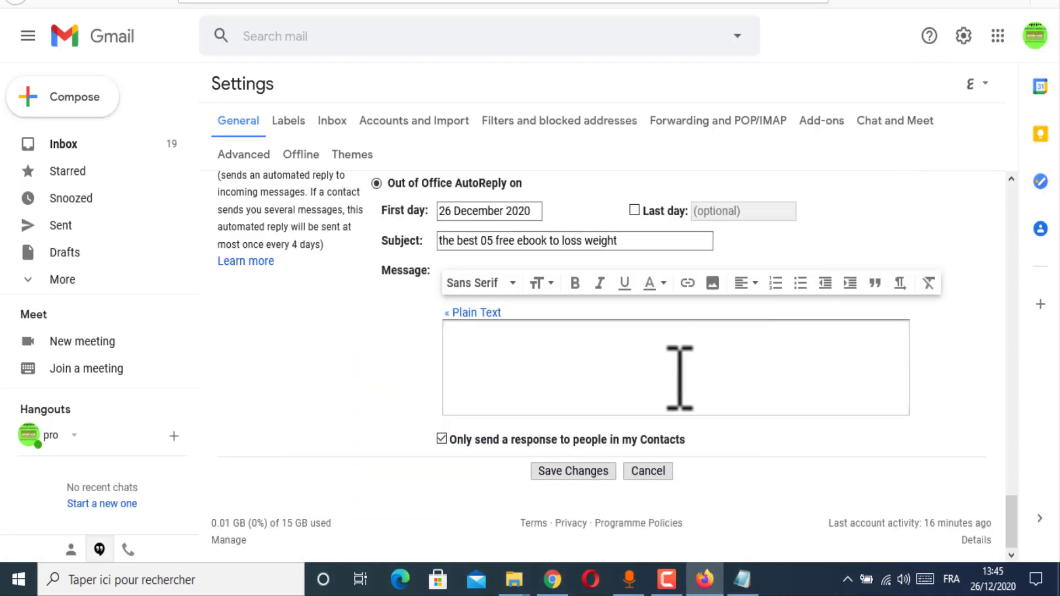
right_click(641, 354)
click(458, 337)
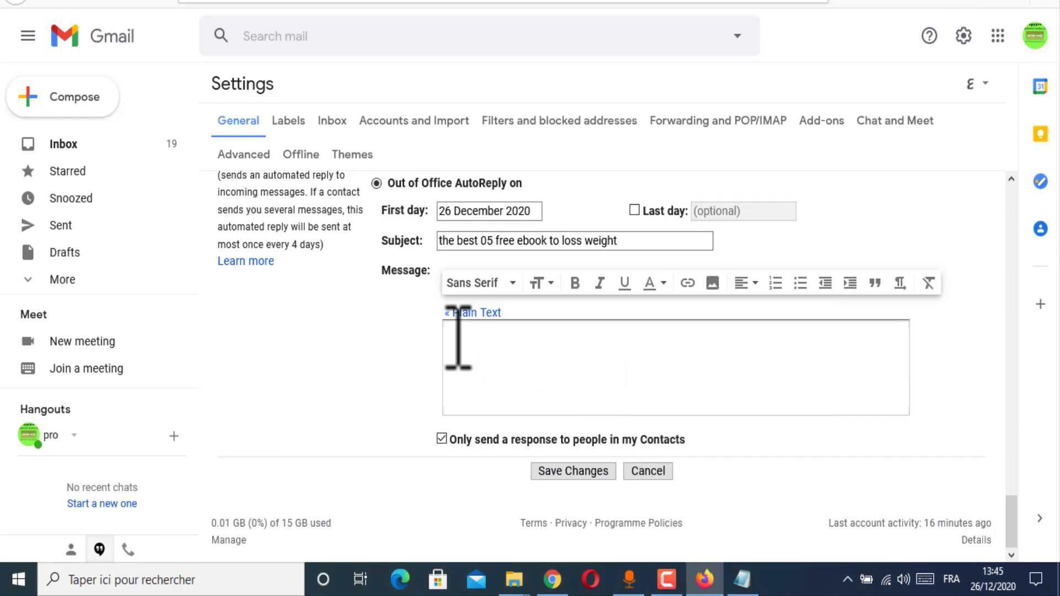
right_click(458, 336)
click(504, 407)
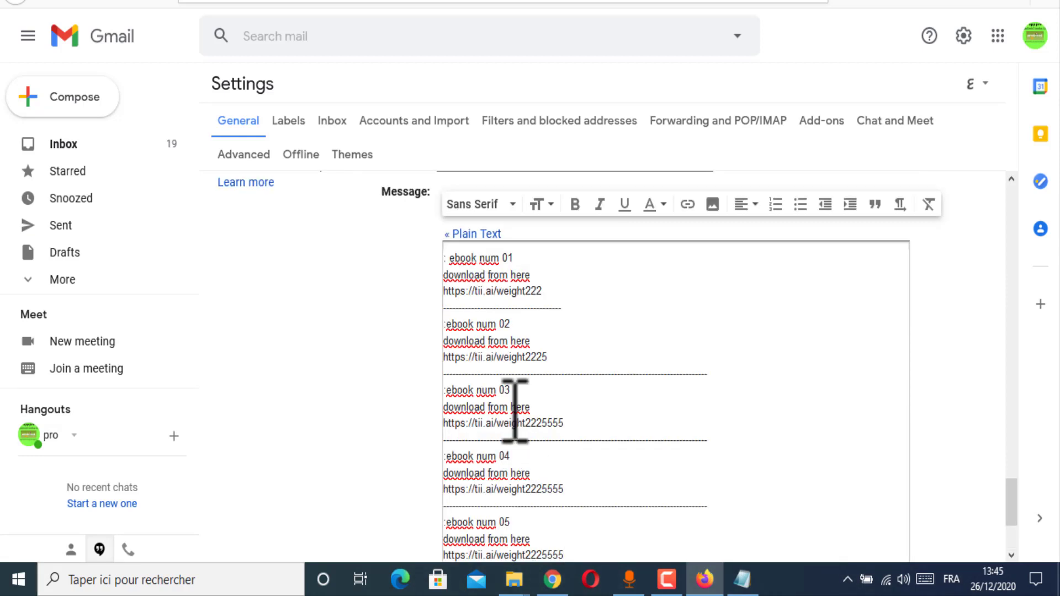
Step: Delete the dashed separator lines between the ebook entries in the auto-reply message
scroll(530, 395, down, 2)
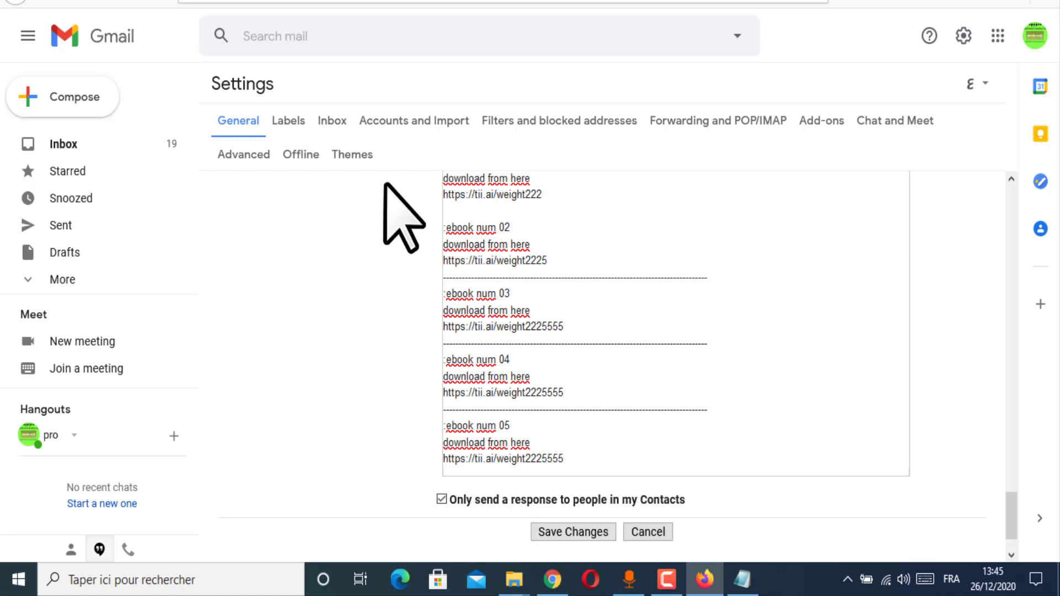
double_click(543, 277)
key(Delete)
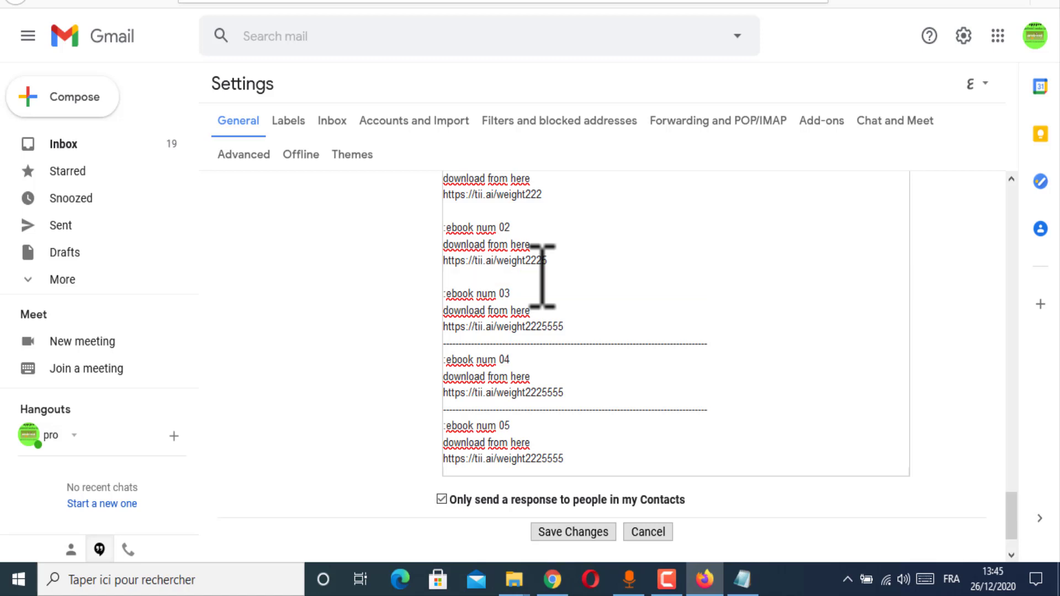
double_click(517, 345)
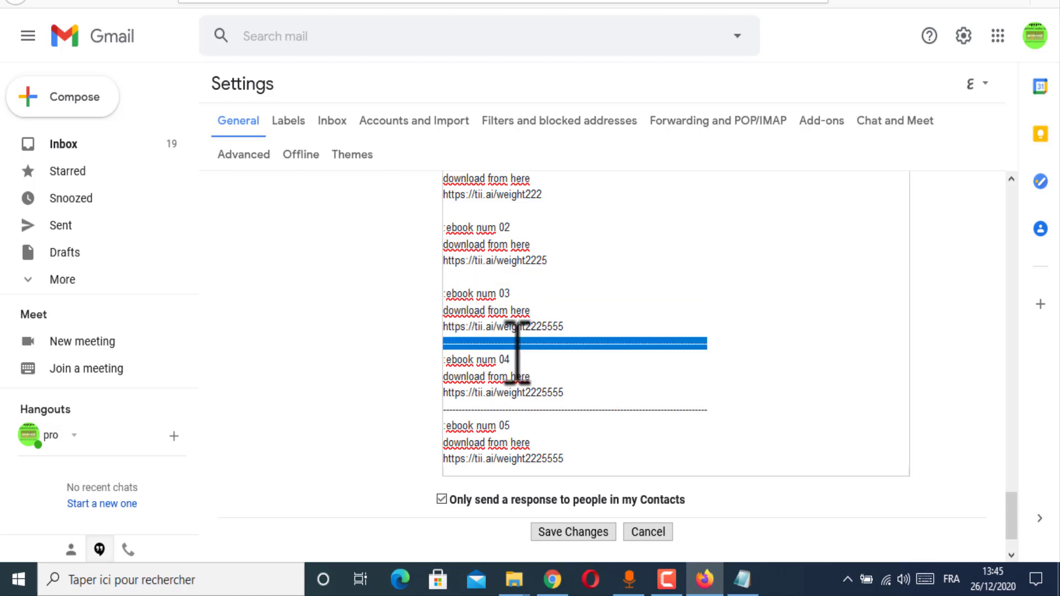
key(Delete)
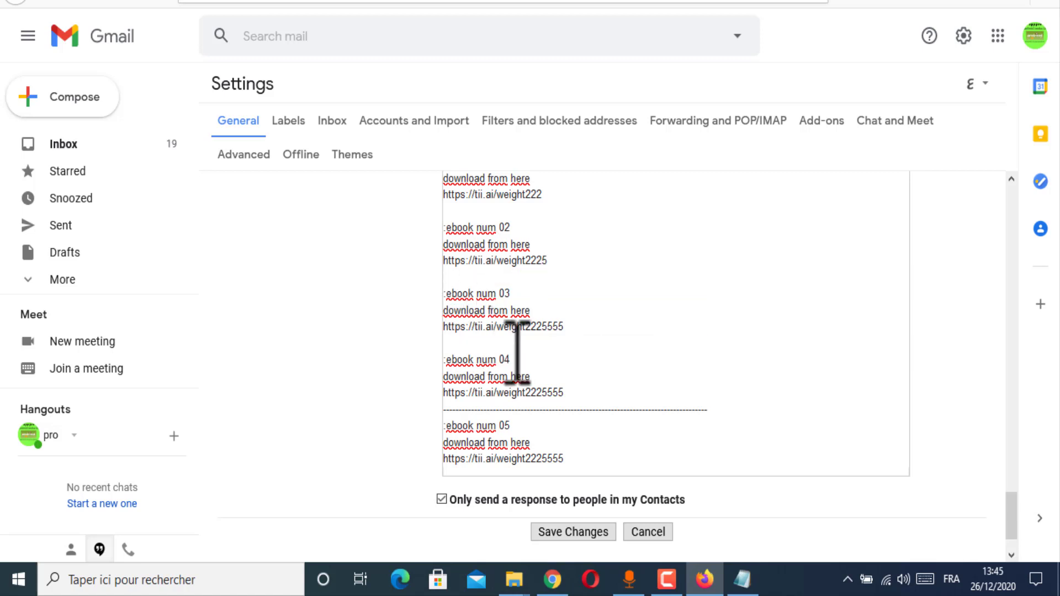
double_click(516, 410)
key(Delete)
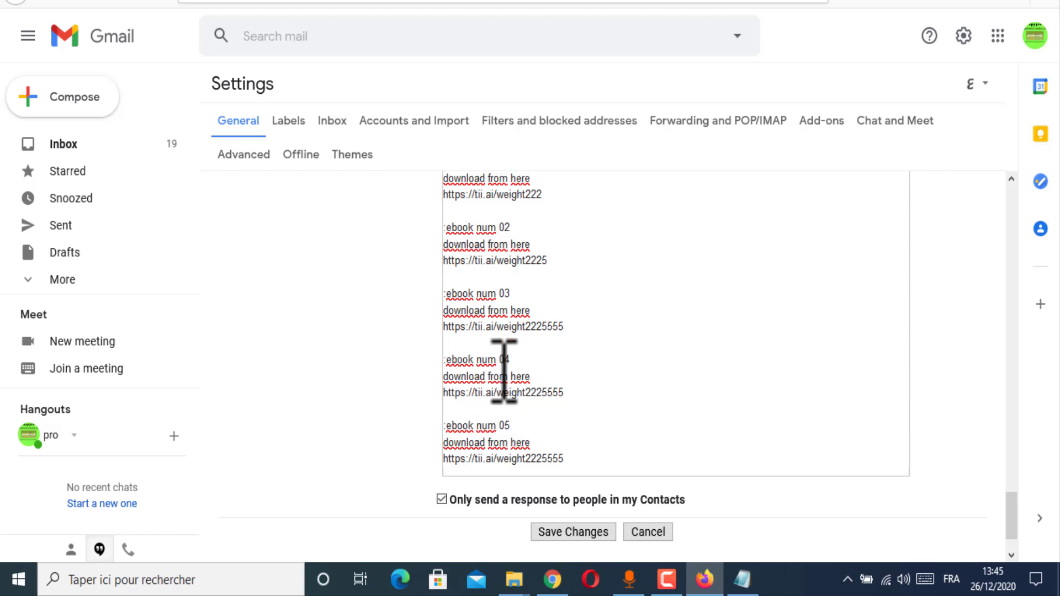
drag(565, 459, 435, 466)
right_click(485, 460)
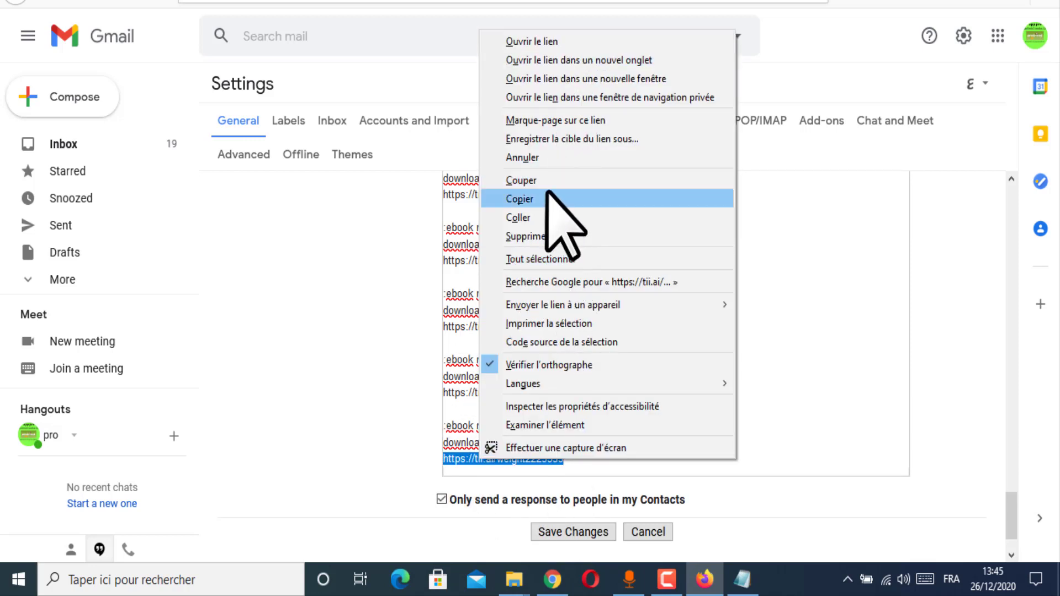
click(546, 181)
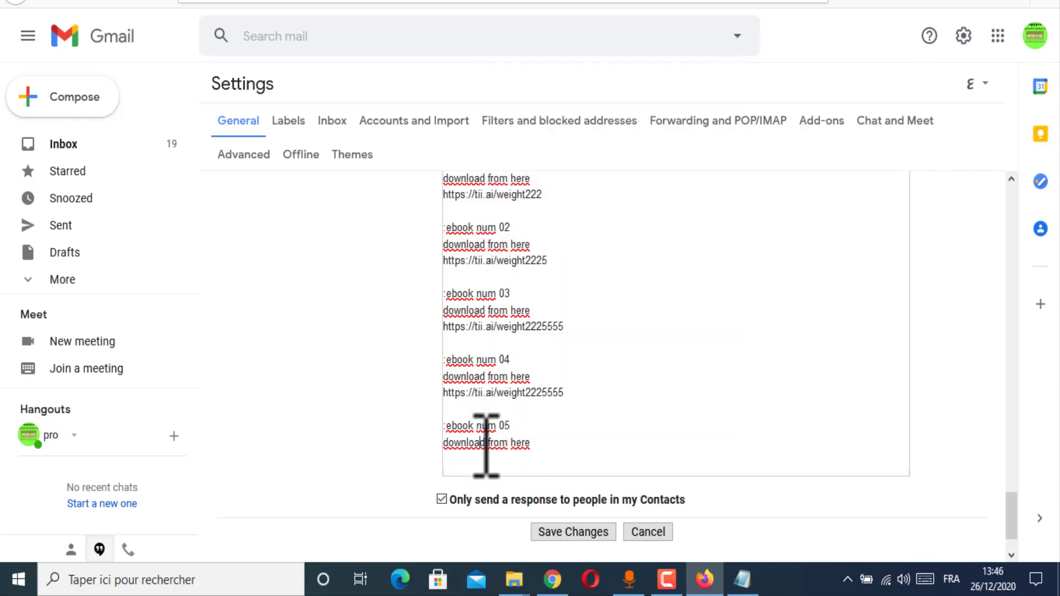
scroll(600, 411, up, 2)
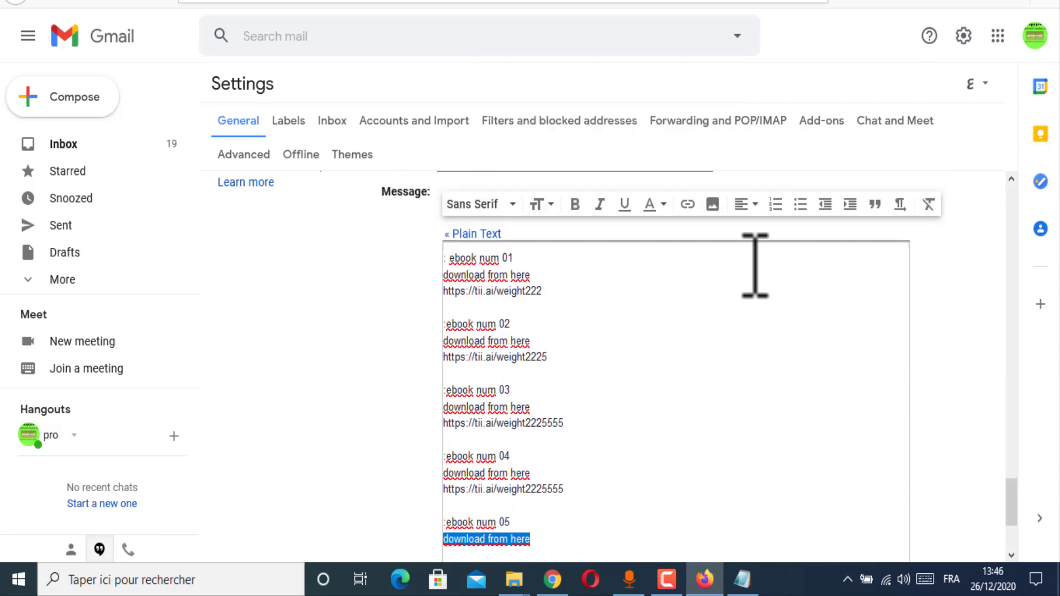
click(687, 204)
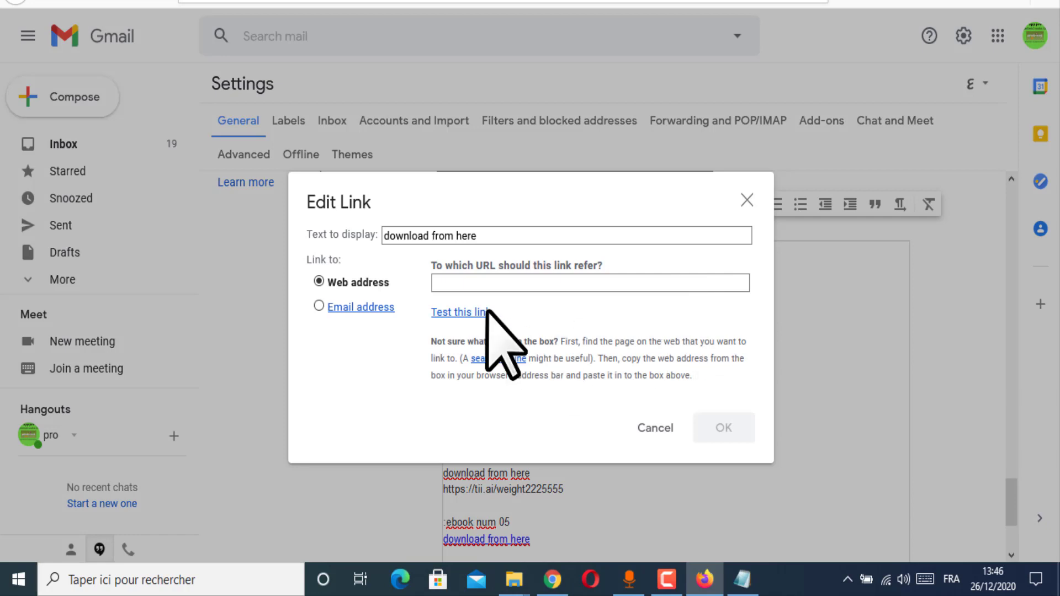
right_click(497, 284)
click(538, 363)
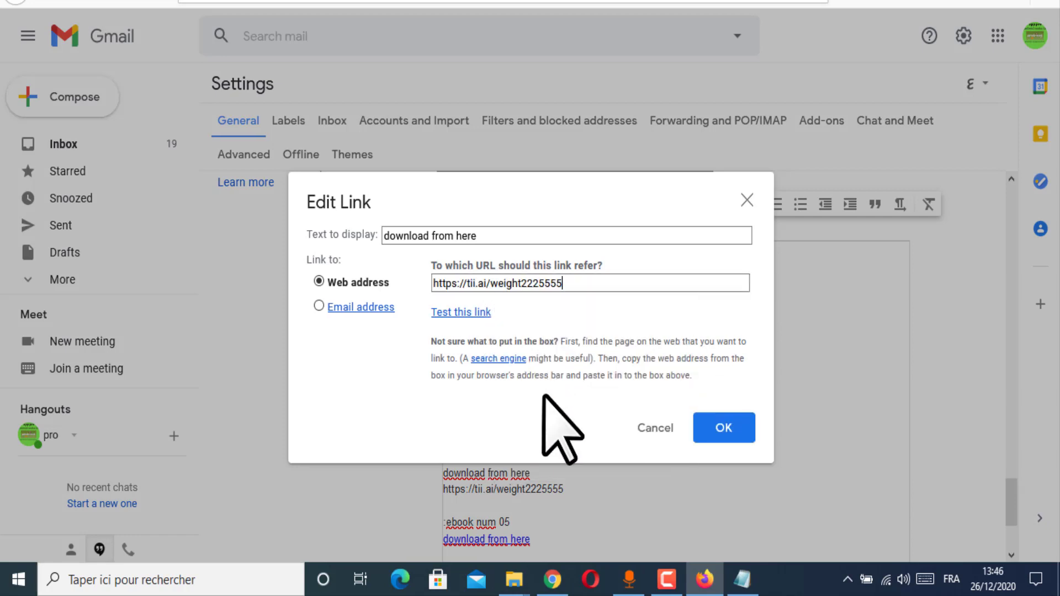
click(724, 428)
Step: Center-align the auto-reply message lines below the ebook num 01 heading
scroll(693, 469, down, 3)
drag(645, 398, 407, 119)
scroll(592, 367, down, 10)
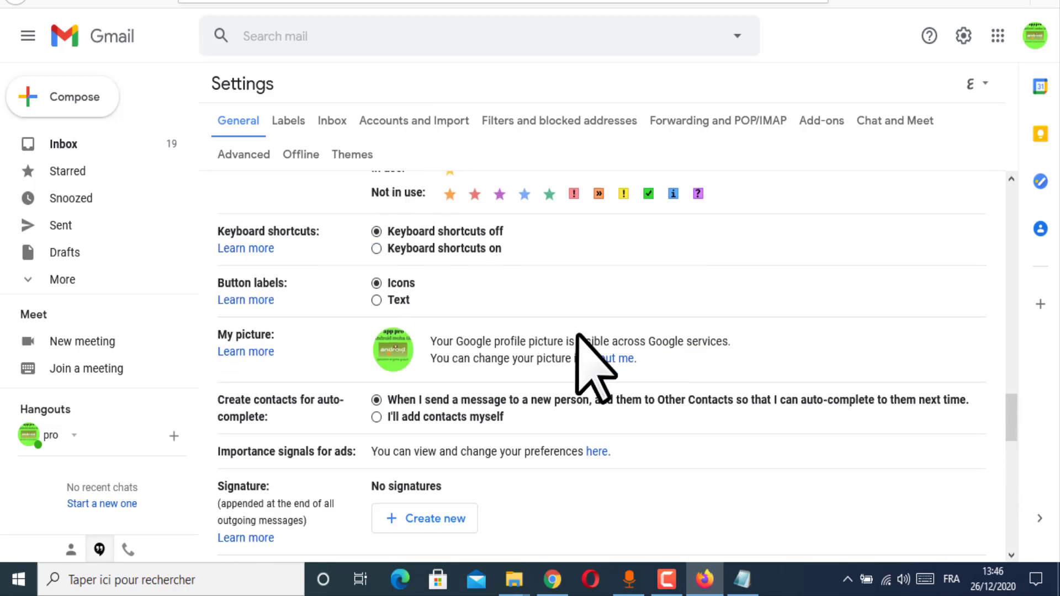
click(746, 248)
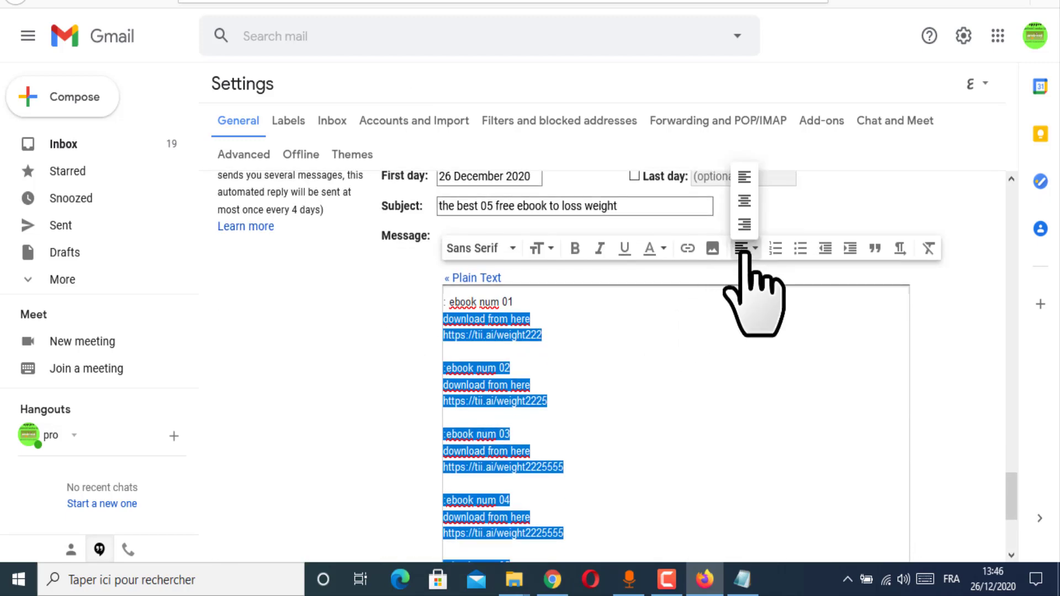
click(751, 200)
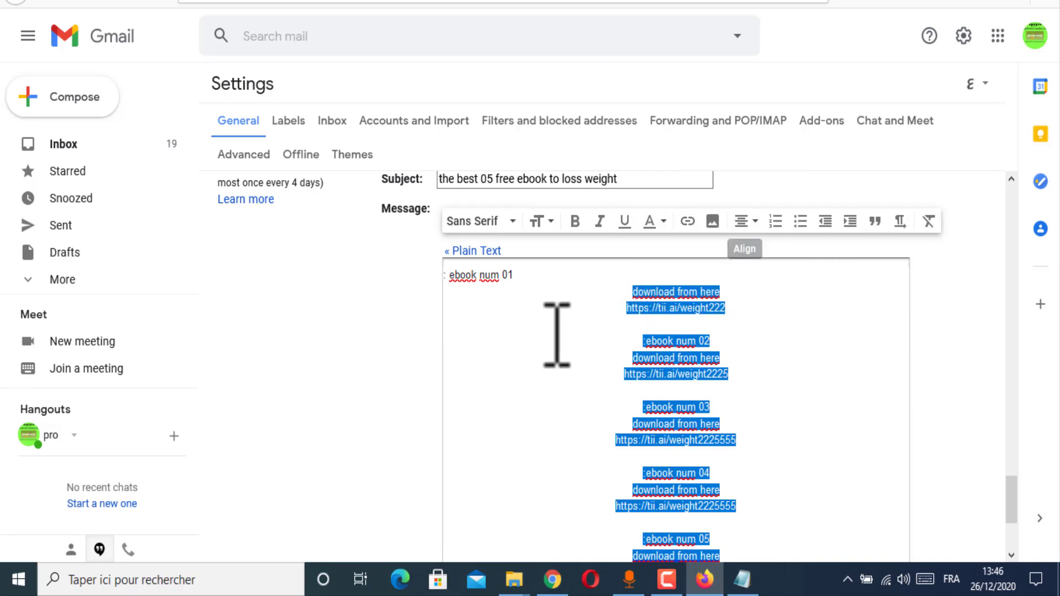
Step: Center-align the entire auto-reply message so that the ebook num 01 heading is included
scroll(568, 350, down, 3)
click(757, 395)
drag(757, 395, 416, 158)
scroll(402, 171, up, 10)
scroll(539, 316, down, 10)
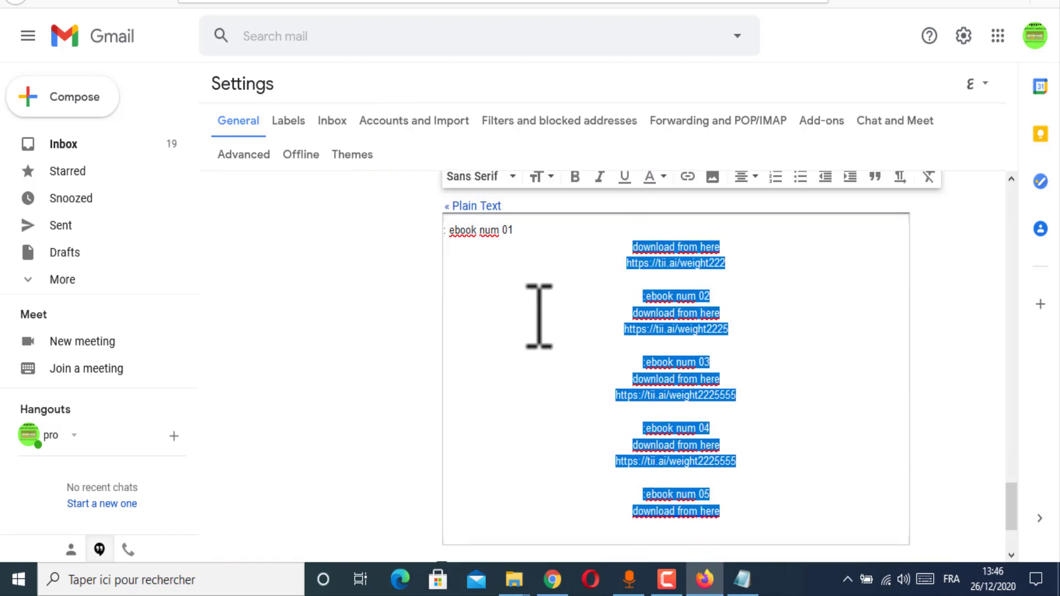
click(454, 232)
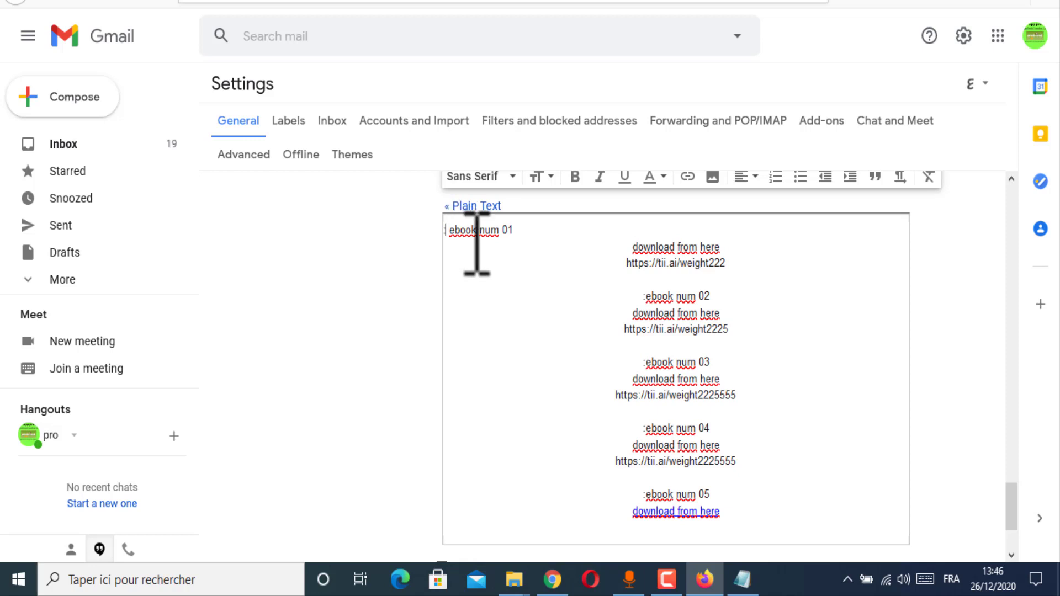
key(ctrl+a)
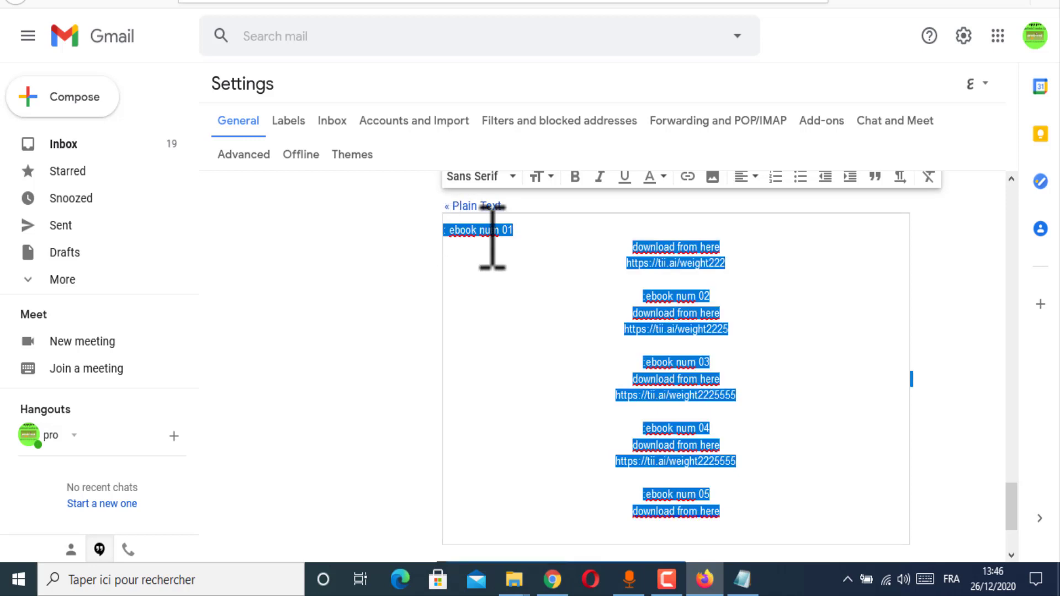
click(742, 177)
click(745, 131)
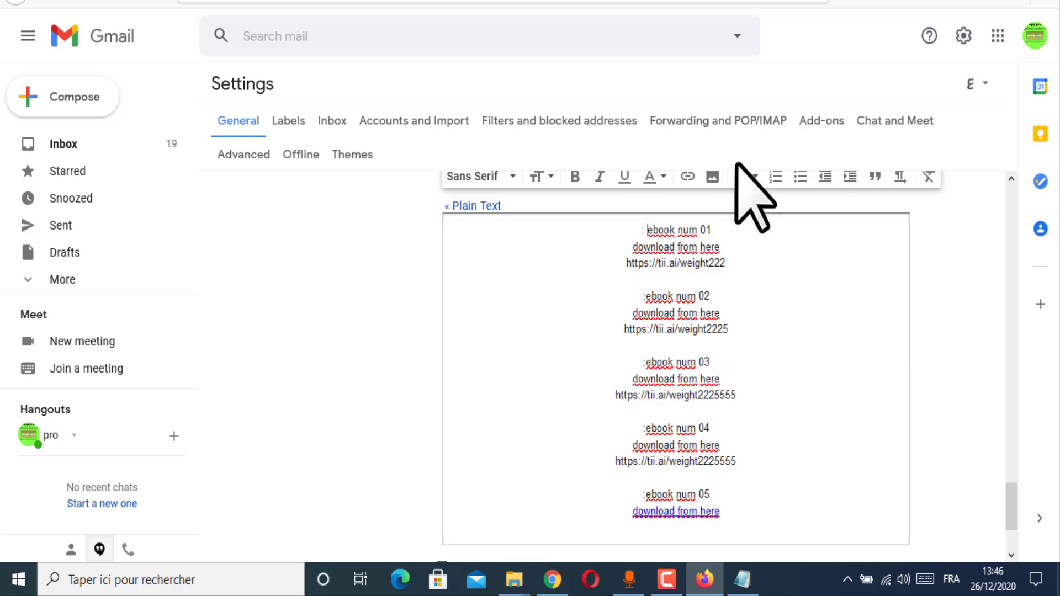
Step: Set the text size of the whole ebook list to Large, including every character of the ebook num 01 heading
drag(771, 532, 663, 233)
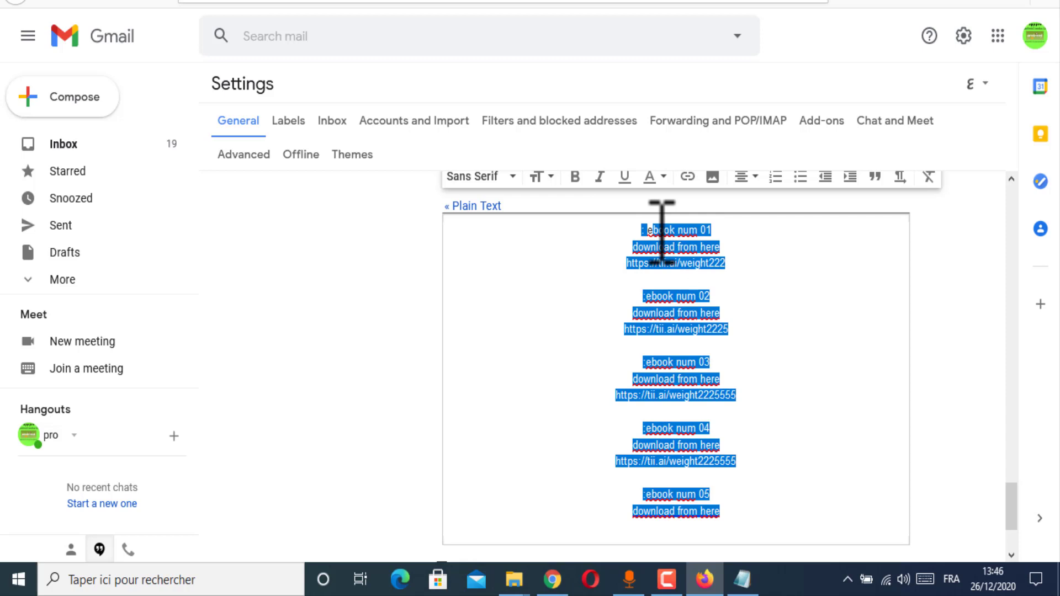
click(539, 177)
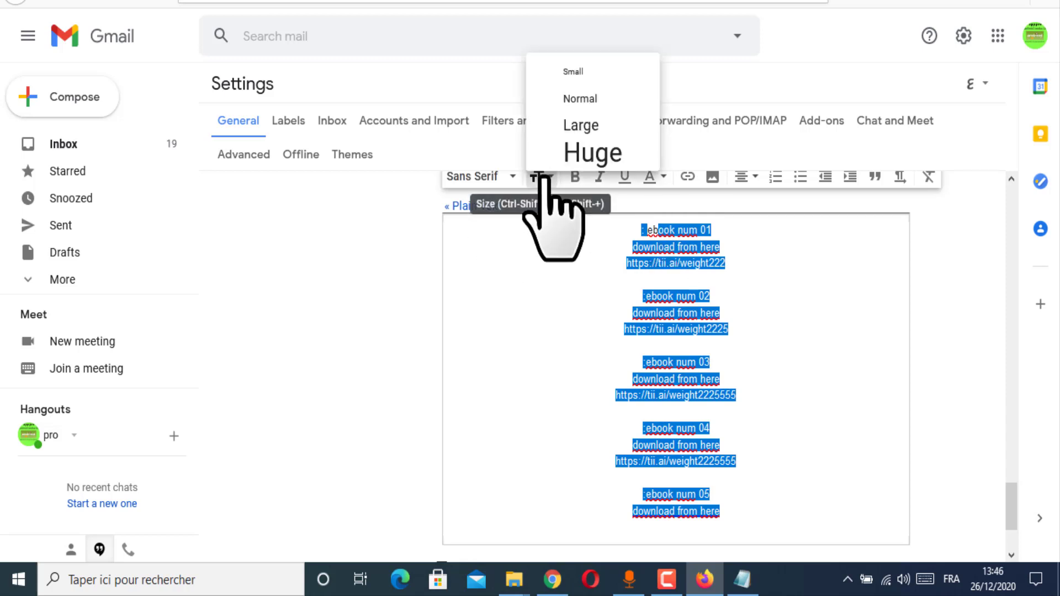
click(592, 152)
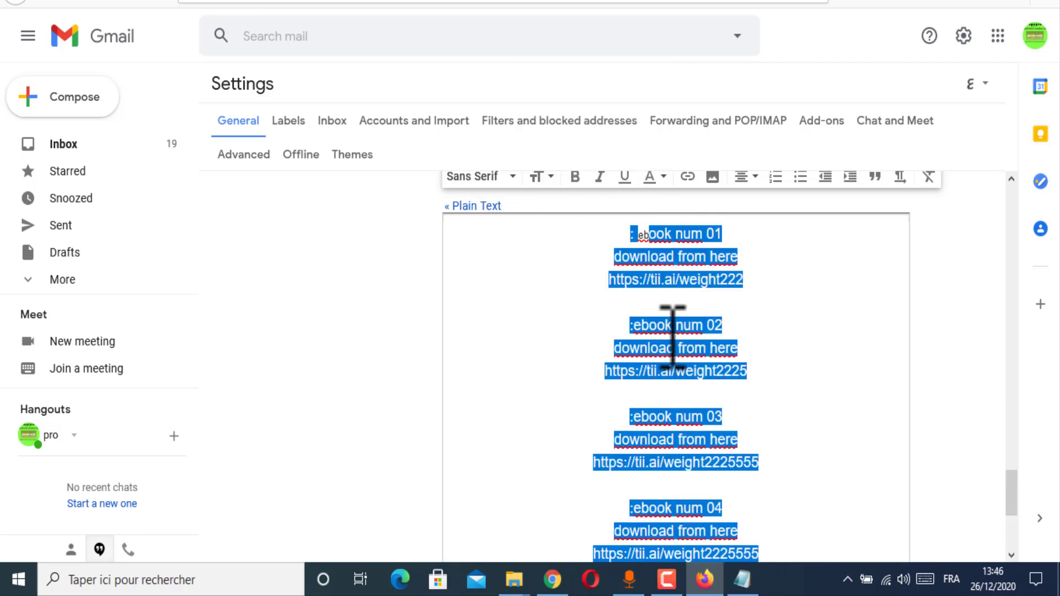
triple_click(650, 232)
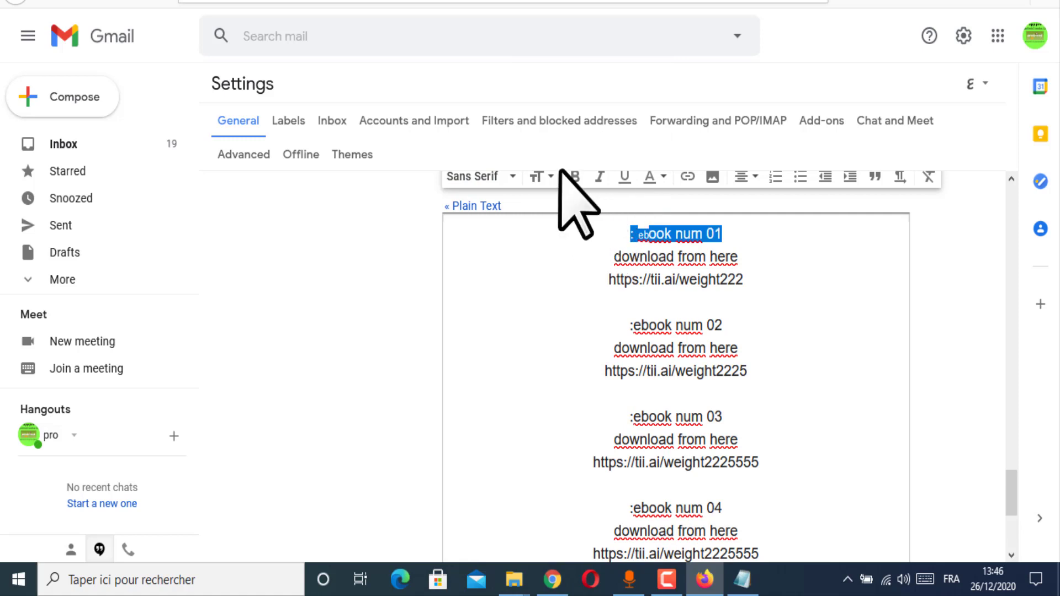
click(540, 177)
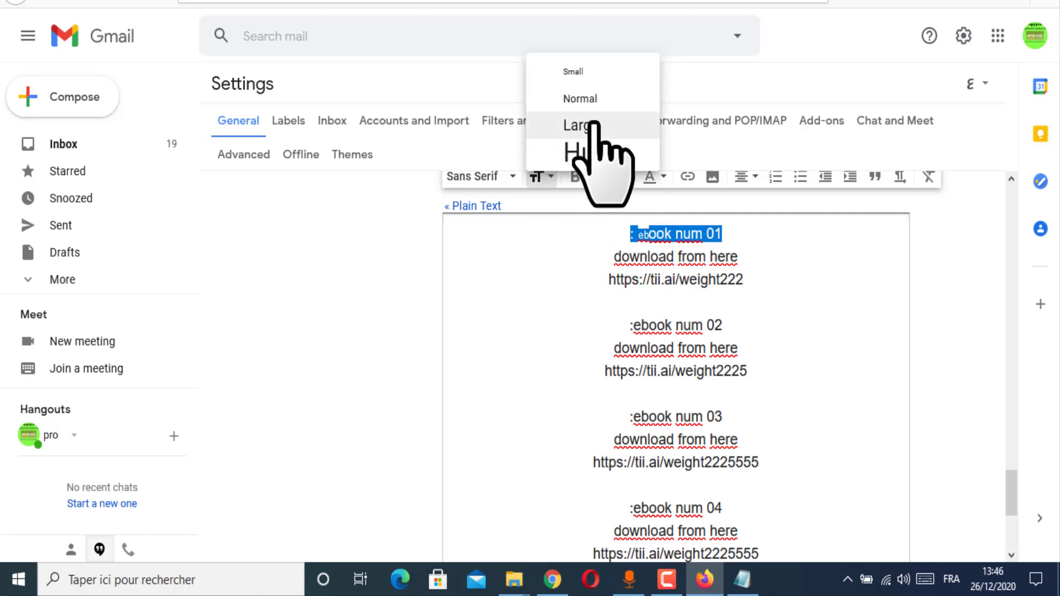
click(600, 161)
click(729, 237)
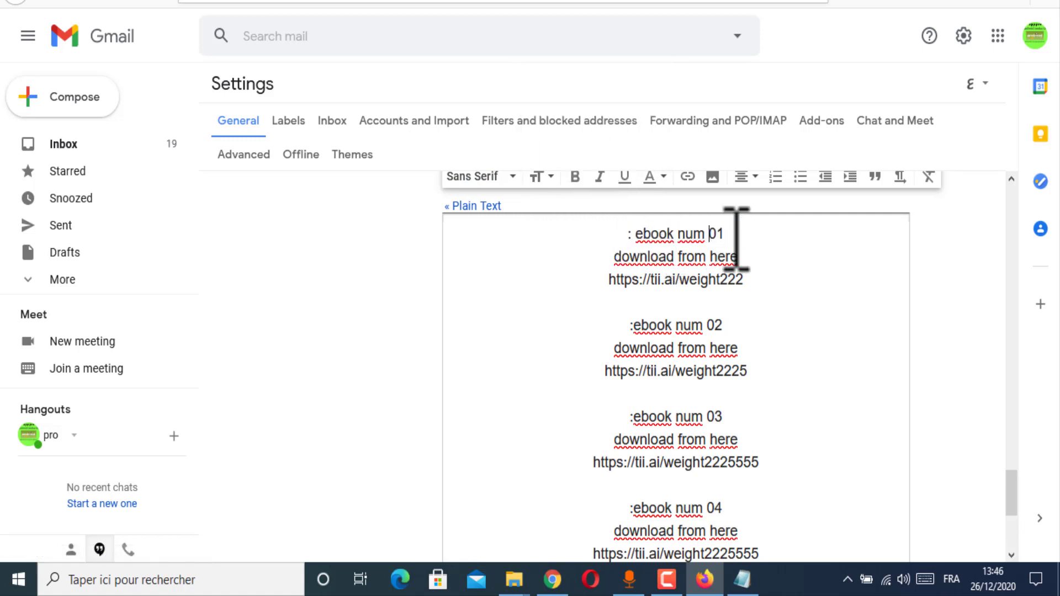
click(676, 233)
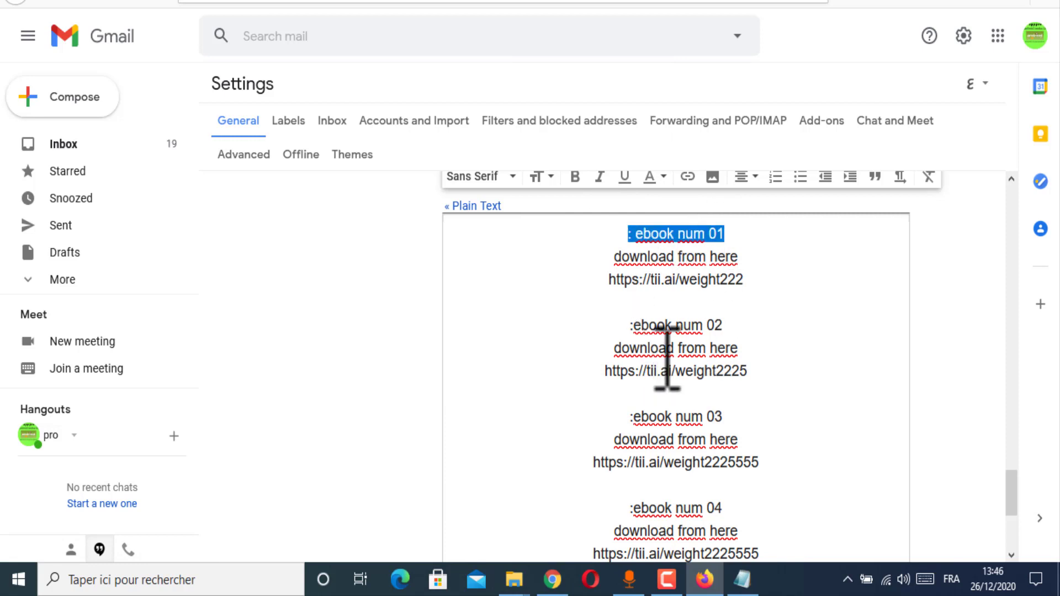
click(695, 280)
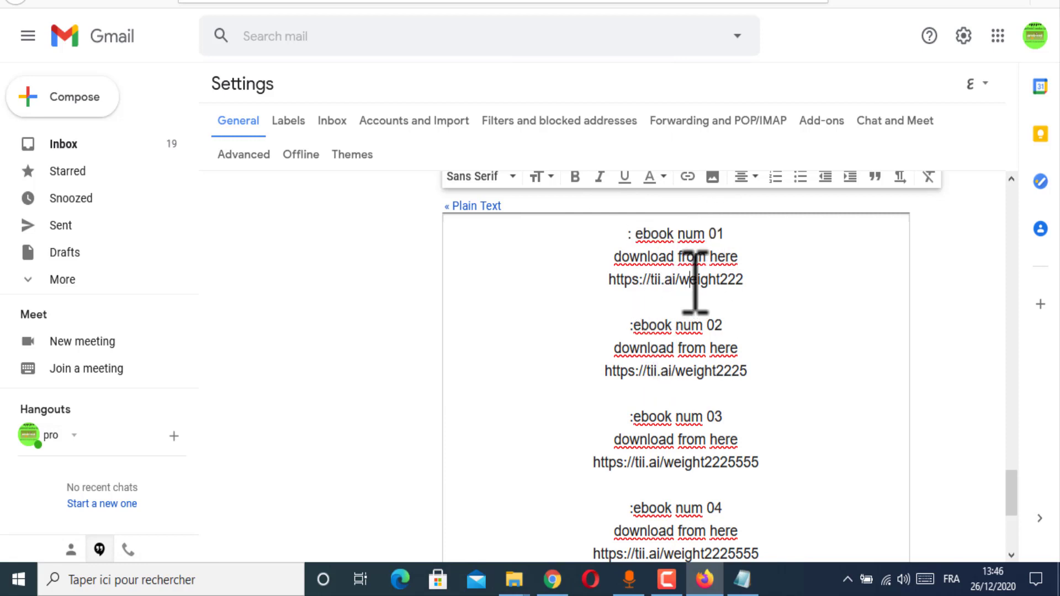
triple_click(634, 284)
key(ctrl+c)
right_click(628, 281)
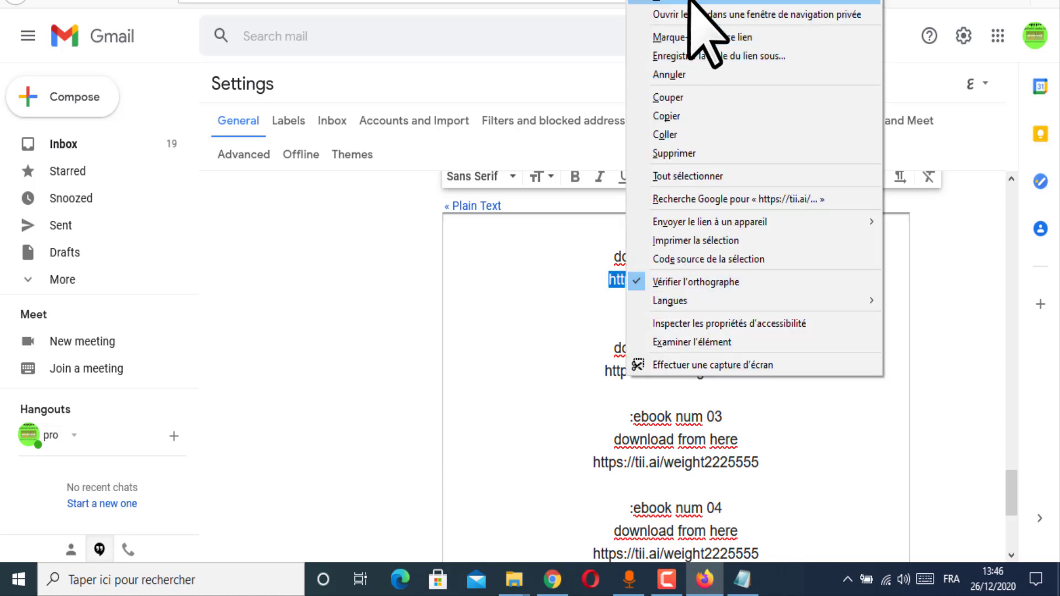
click(673, 98)
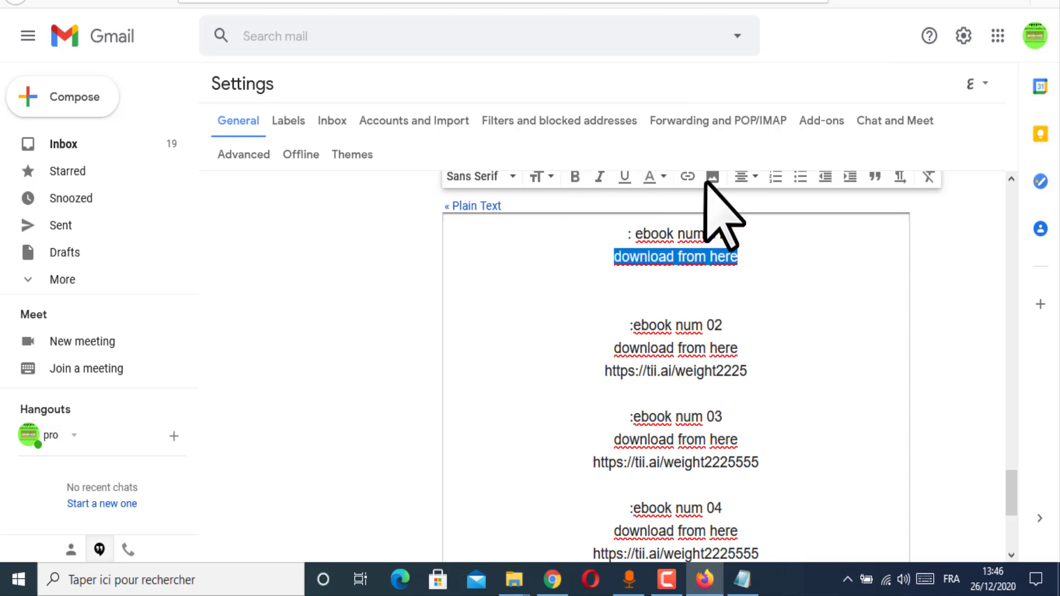
click(688, 176)
right_click(526, 283)
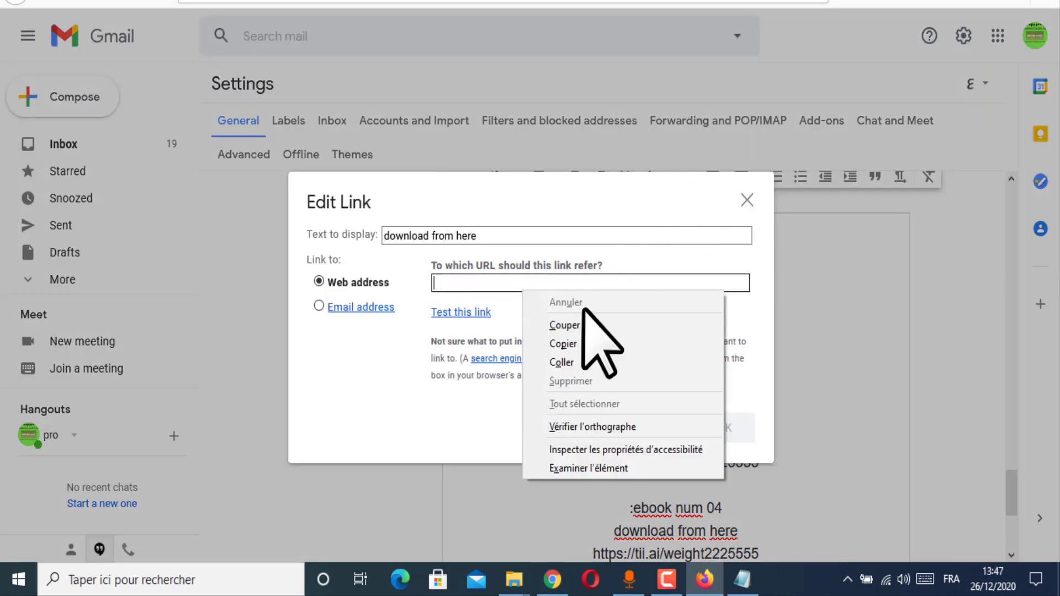
click(555, 359)
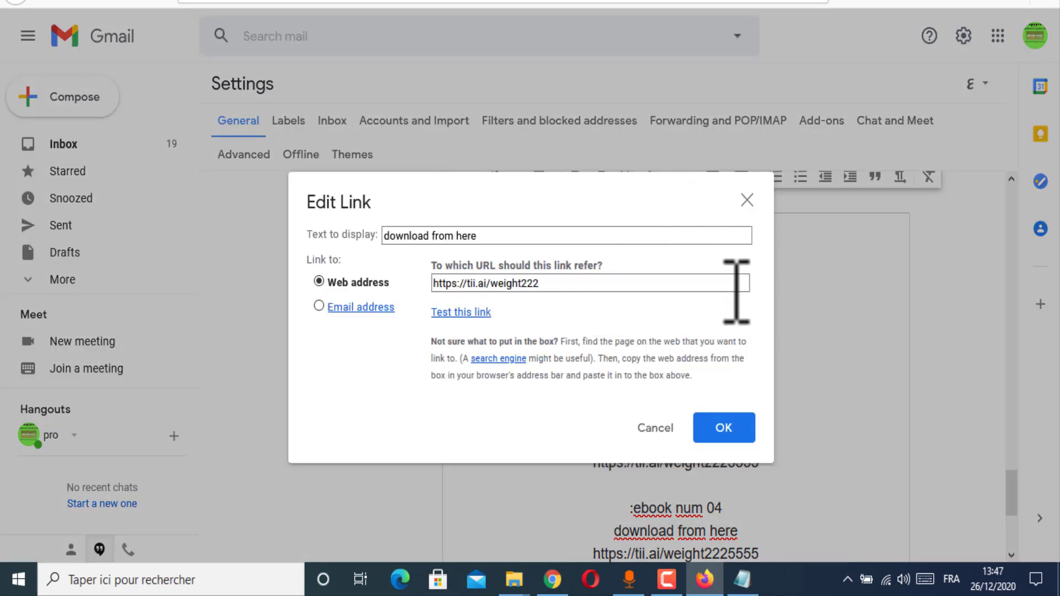
click(724, 428)
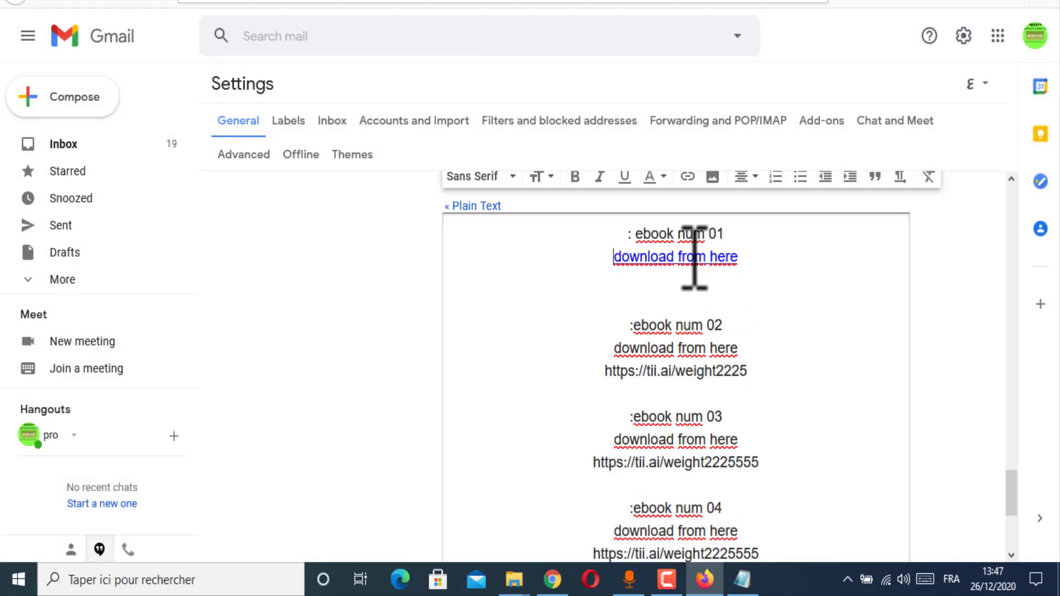
click(725, 257)
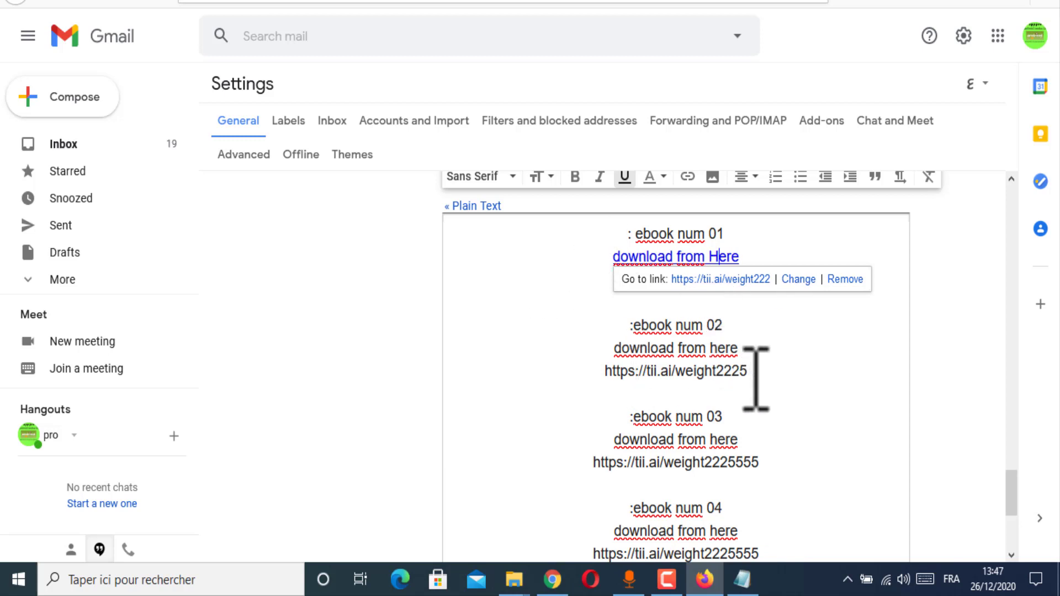
click(667, 580)
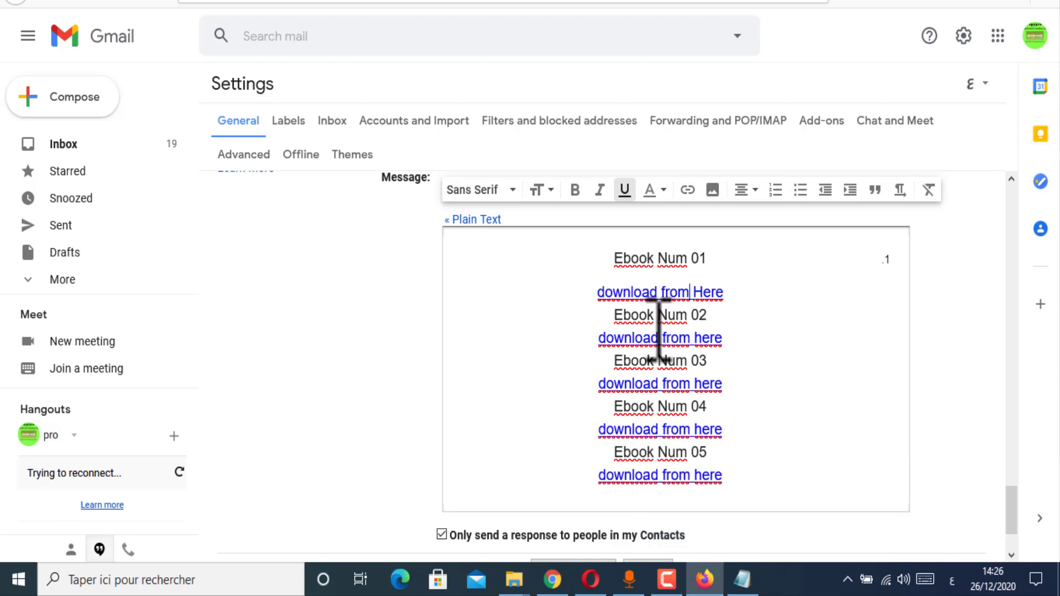
Step: Review the auto-reply subject and the finished list of five ebook download links in the message body
scroll(558, 278, up, 3)
drag(621, 341, 405, 335)
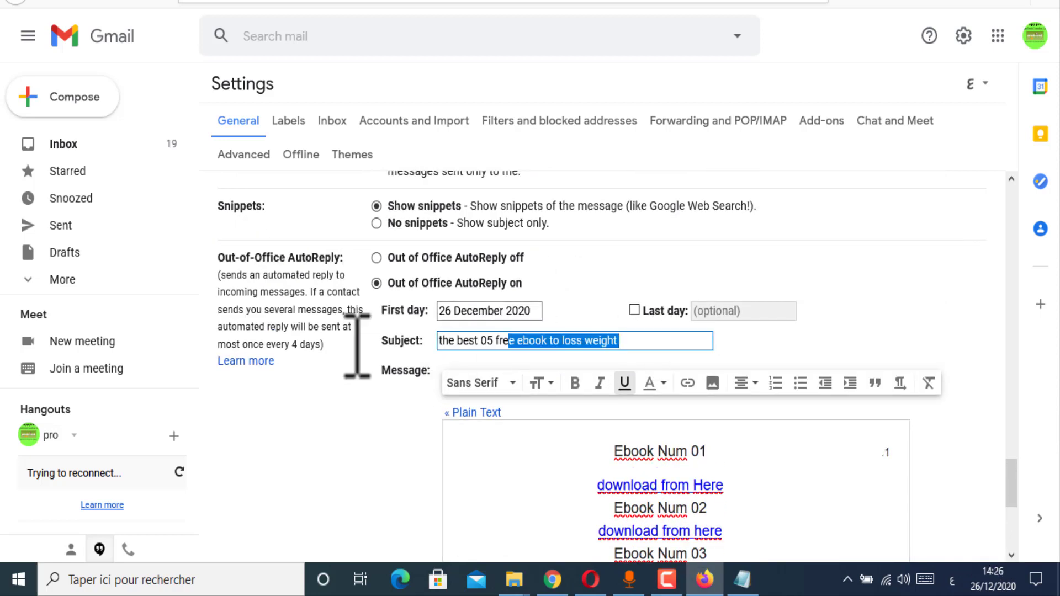
scroll(671, 423, down, 5)
drag(772, 385, 658, 295)
scroll(670, 308, up, 3)
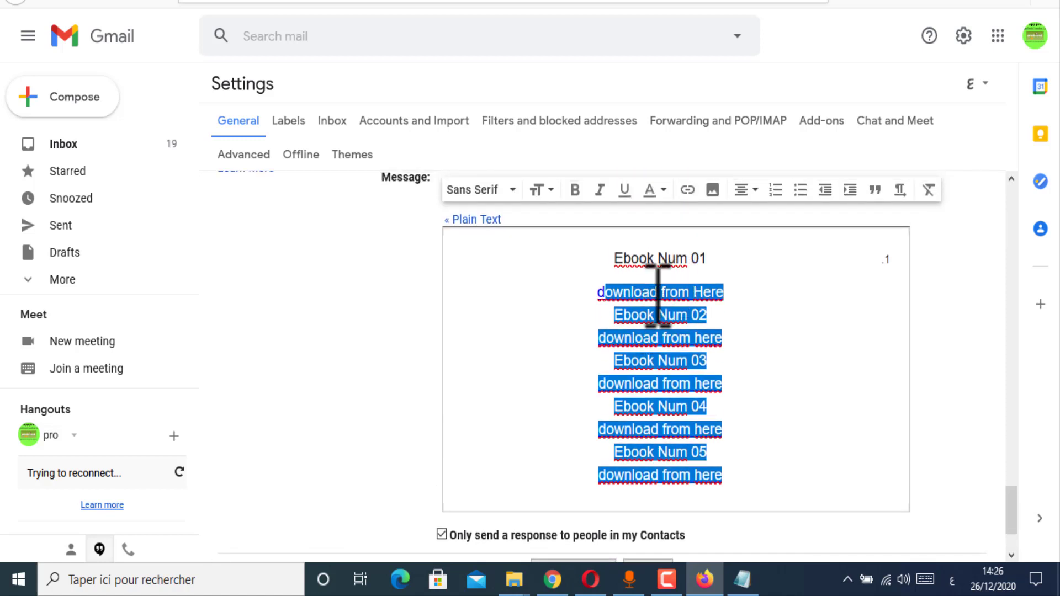
click(757, 293)
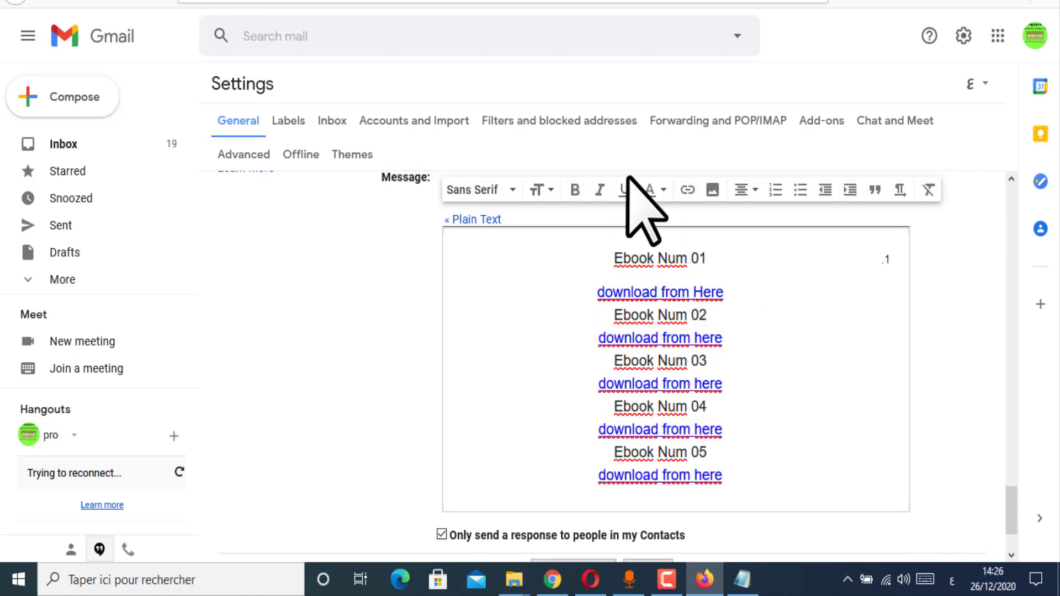
click(667, 586)
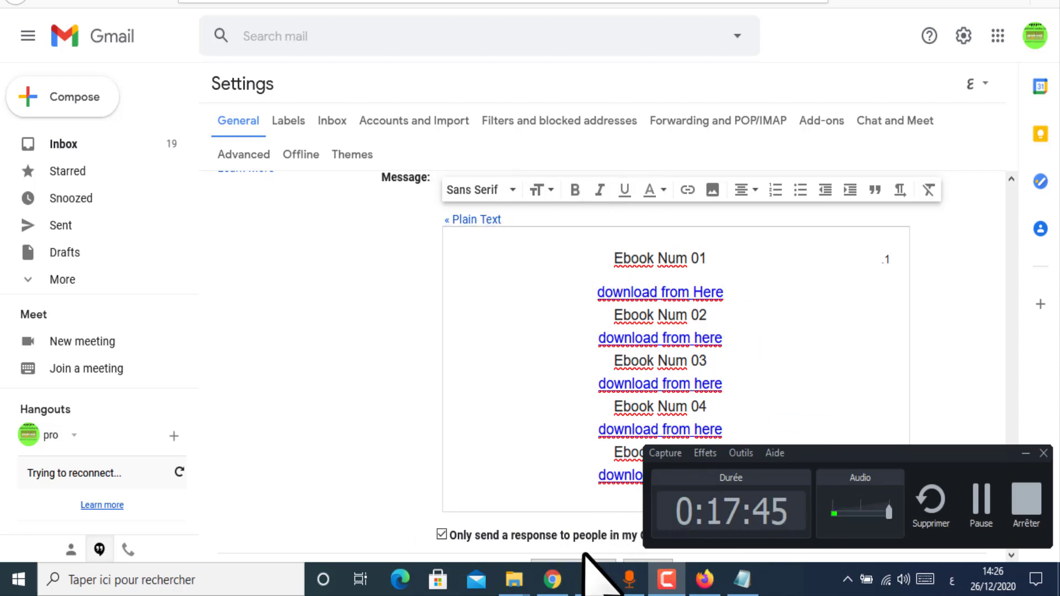
Step: Switch to the Google Docs notes in Chrome and review the numbered steps of the method
click(552, 579)
scroll(681, 243, down, 2)
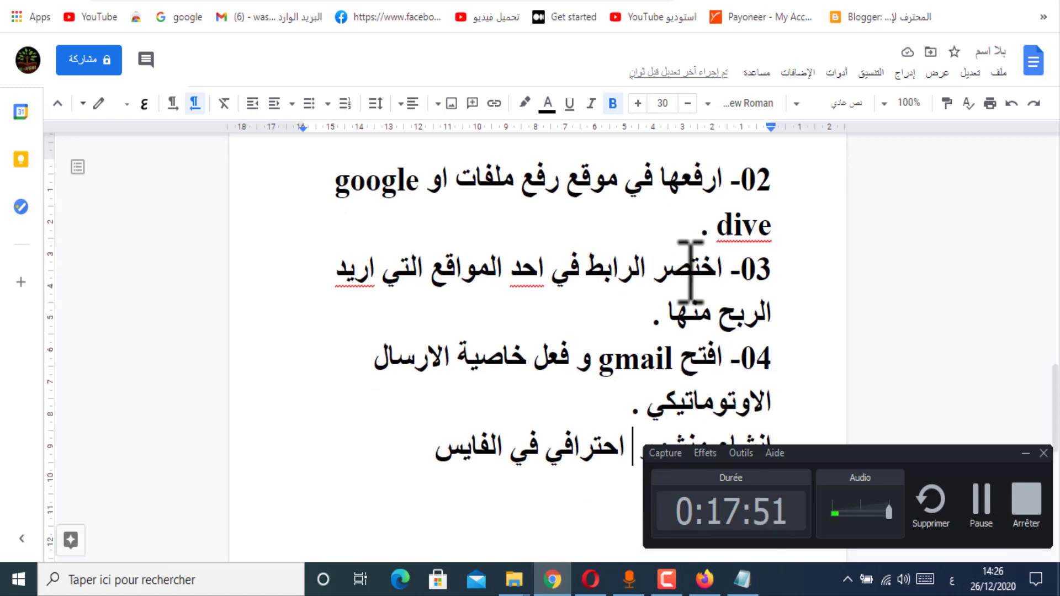
scroll(709, 234, up, 2)
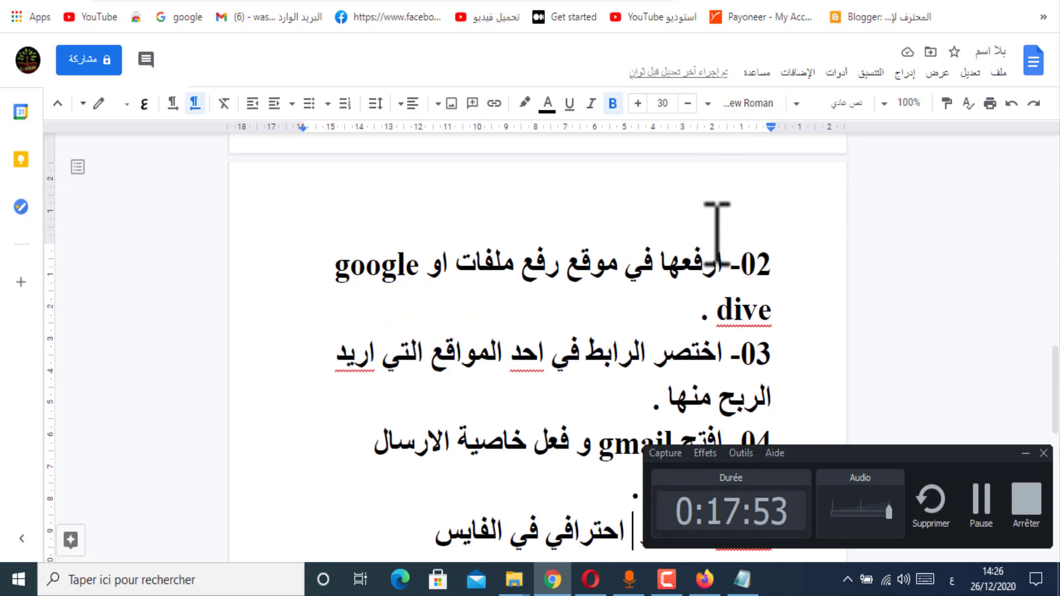
scroll(710, 227, up, 4)
drag(467, 160, 660, 205)
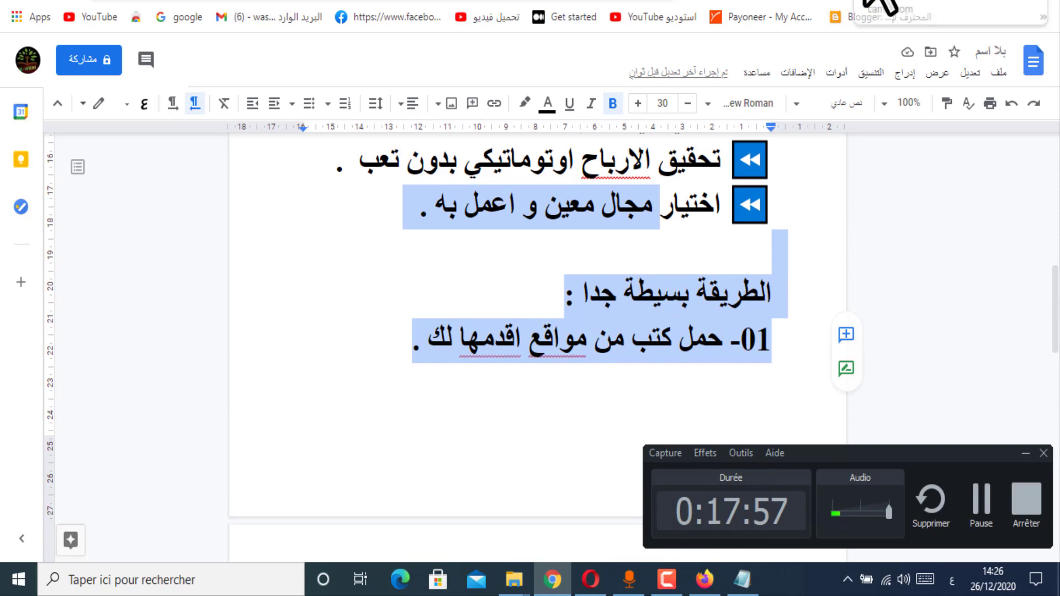
Step: Return to Gmail in Firefox and examine the Out-of-Office AutoReply subject and message
click(693, 587)
scroll(627, 276, down, 2)
scroll(692, 338, up, 1)
scroll(692, 338, up, 3)
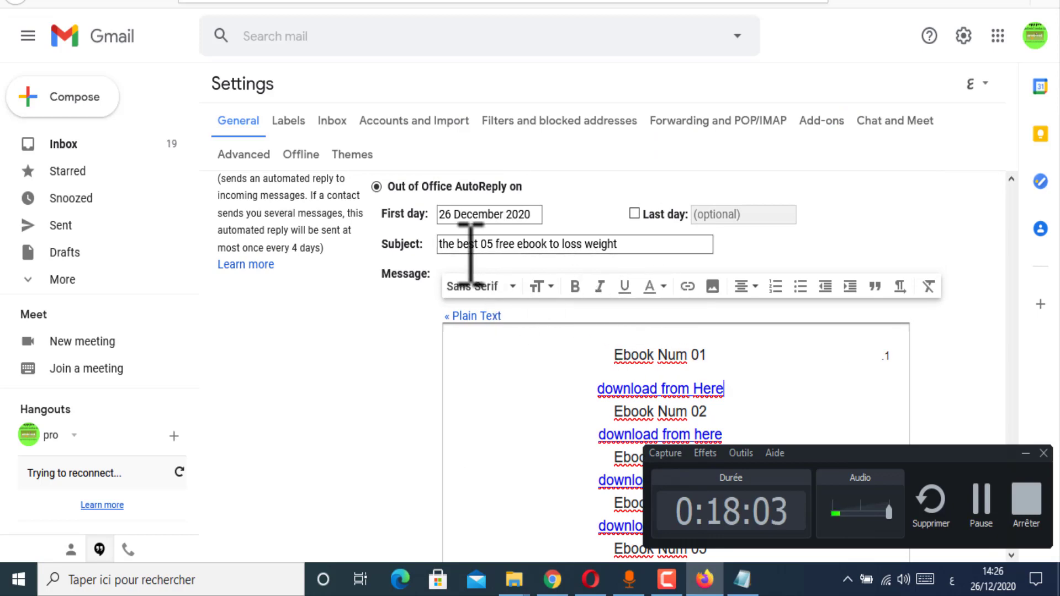
Step: Check the Out of Office AutoReply settings and message, and save the changes
scroll(526, 257, up, 1)
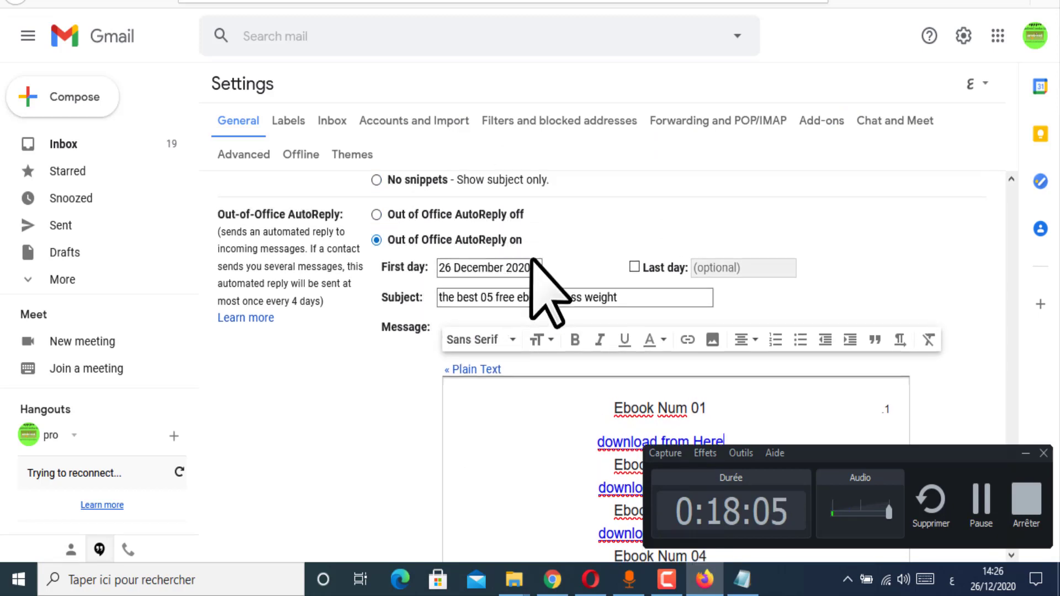
scroll(532, 307, up, 1)
scroll(525, 320, down, 5)
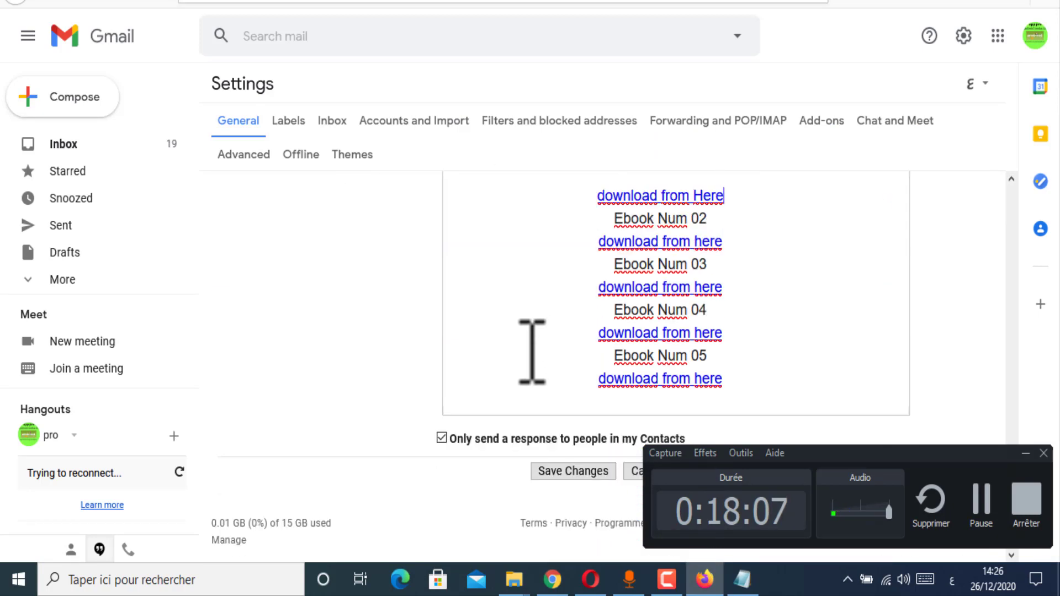
click(560, 471)
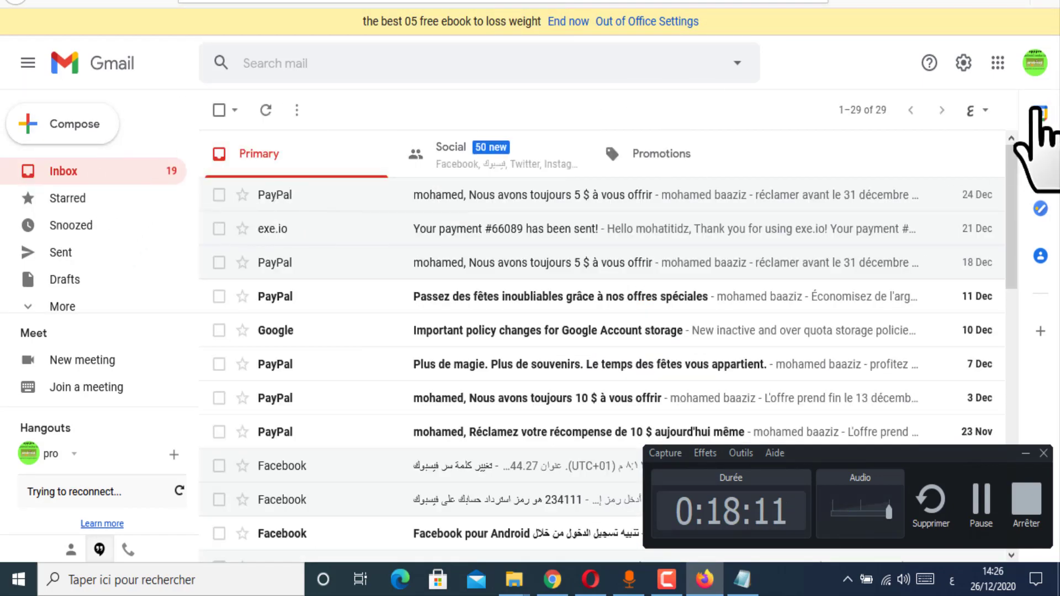
Step: Display the signed-in Google account details and highlight the account's e-mail address
click(1035, 63)
drag(1006, 249, 986, 219)
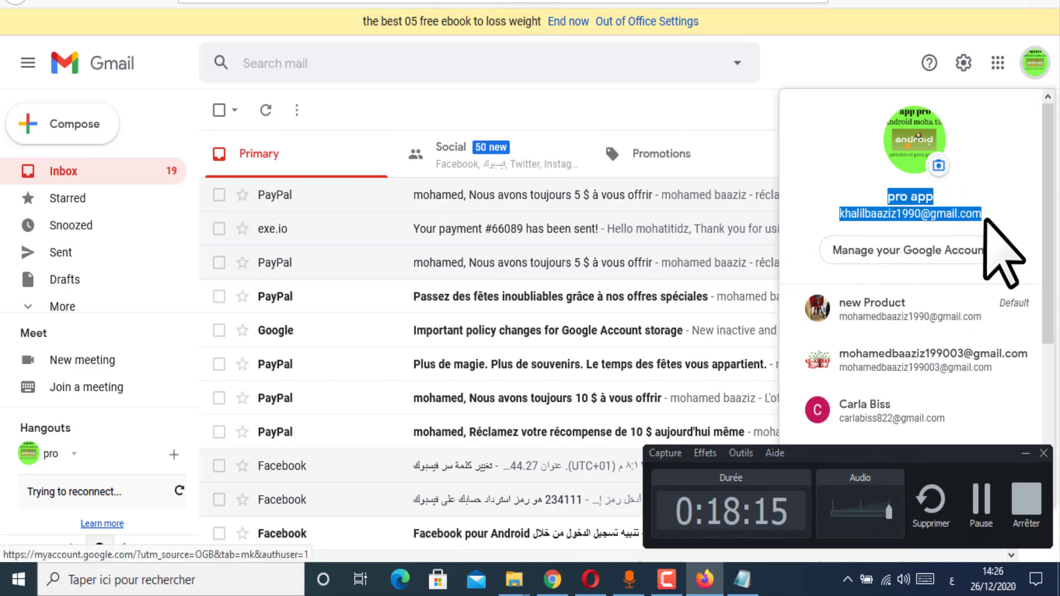
click(942, 213)
right_click(939, 212)
click(856, 211)
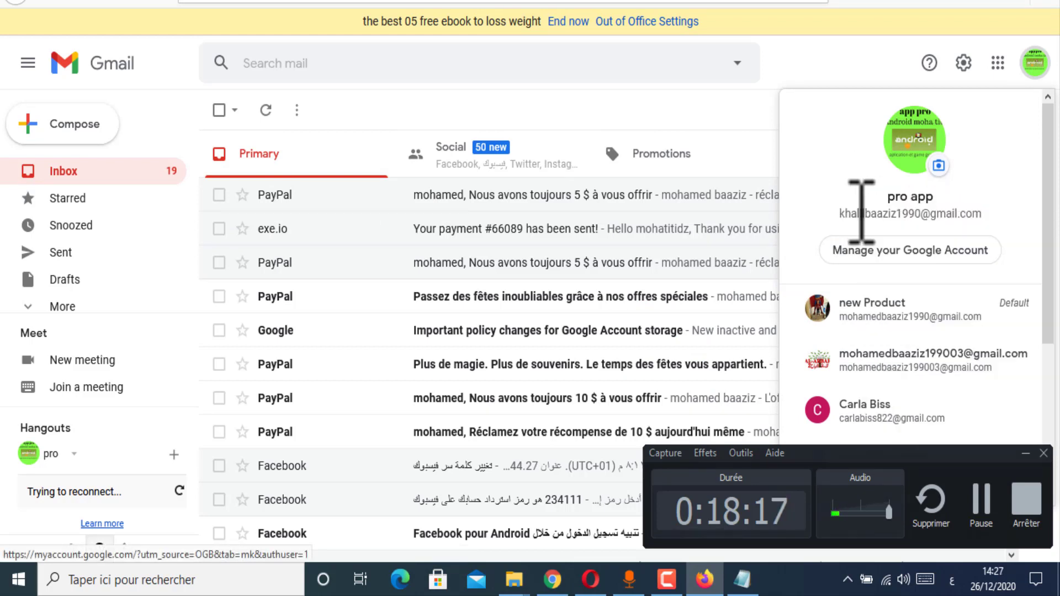
drag(833, 224, 976, 218)
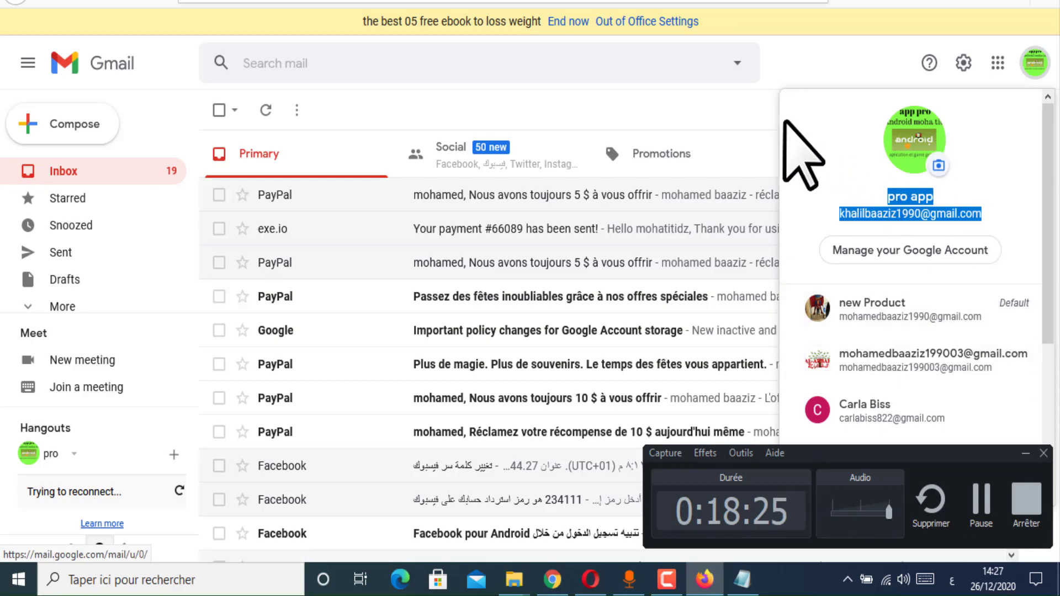
click(741, 129)
Step: Switch to Facebook in Opera and open the Weight Loss group from the recent searches
click(994, 3)
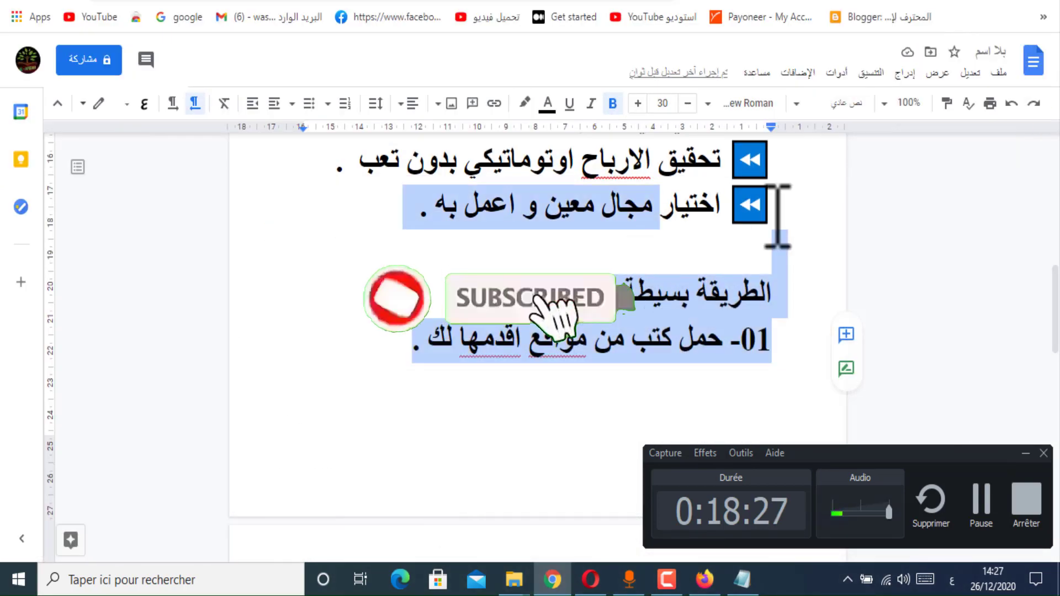
click(591, 579)
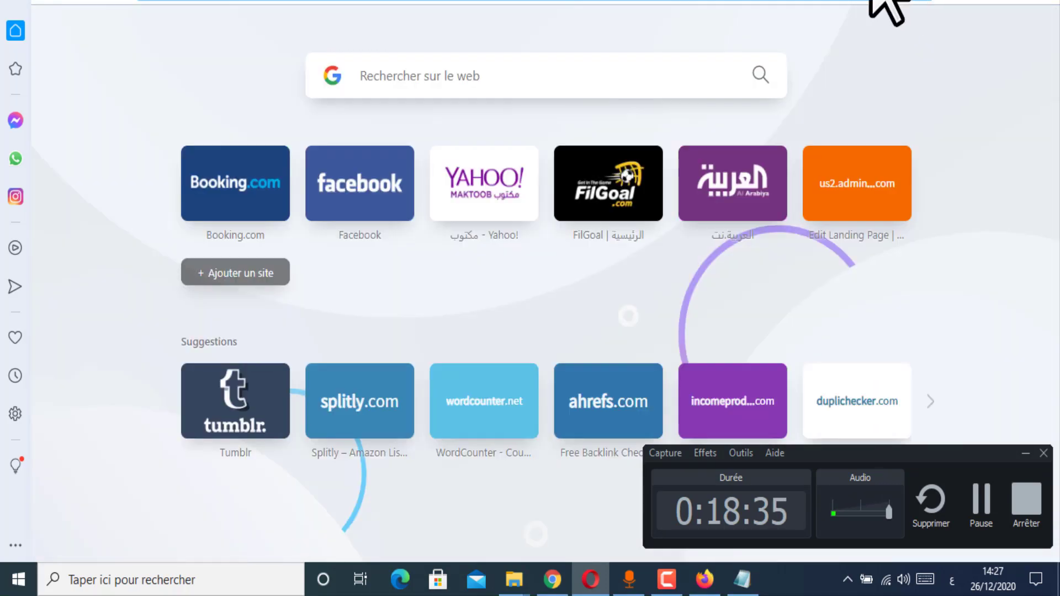
click(872, 1)
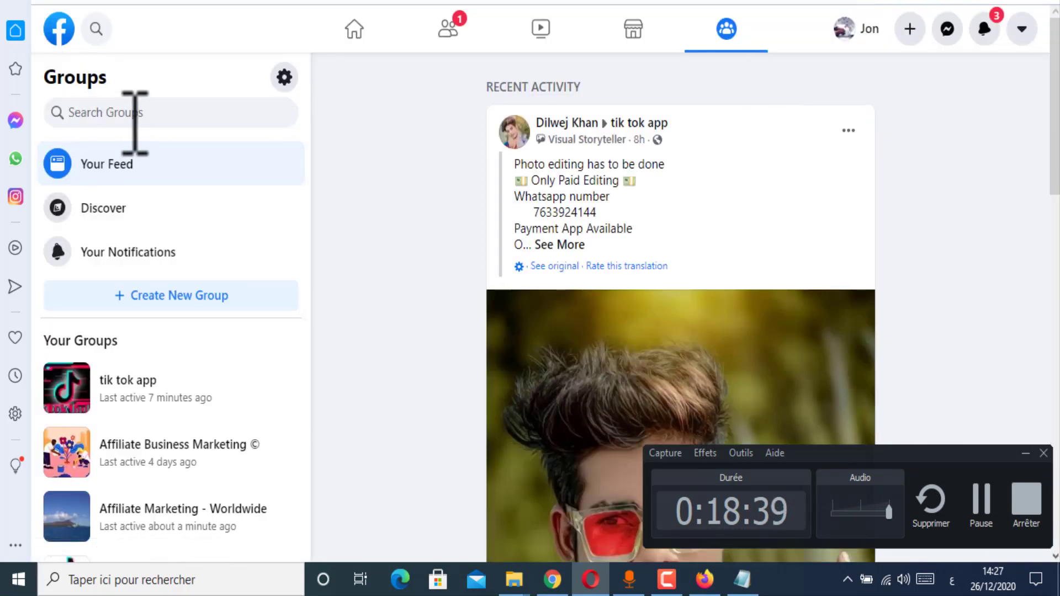
click(97, 30)
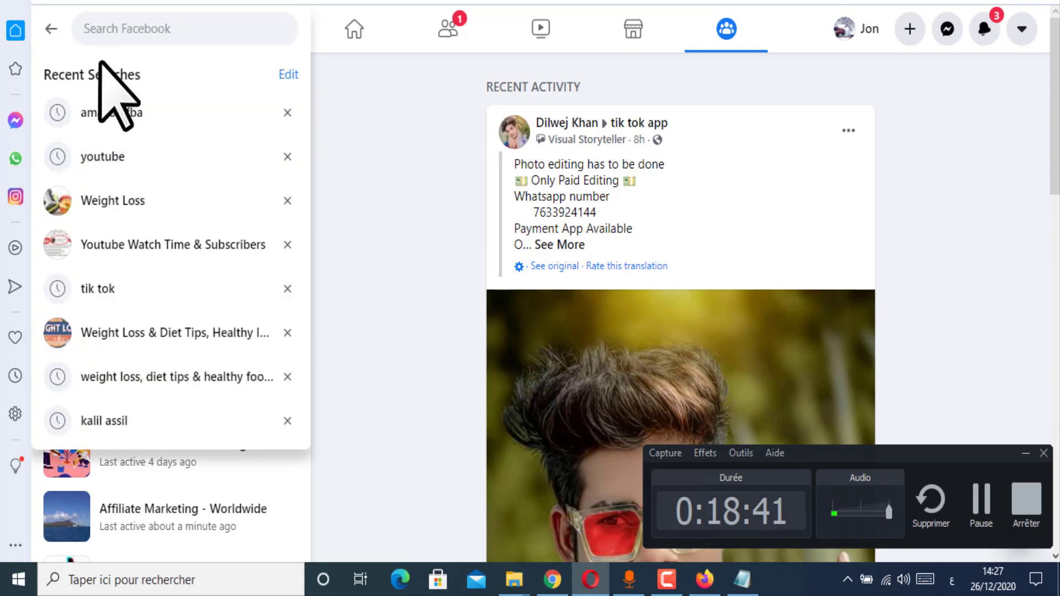
click(190, 193)
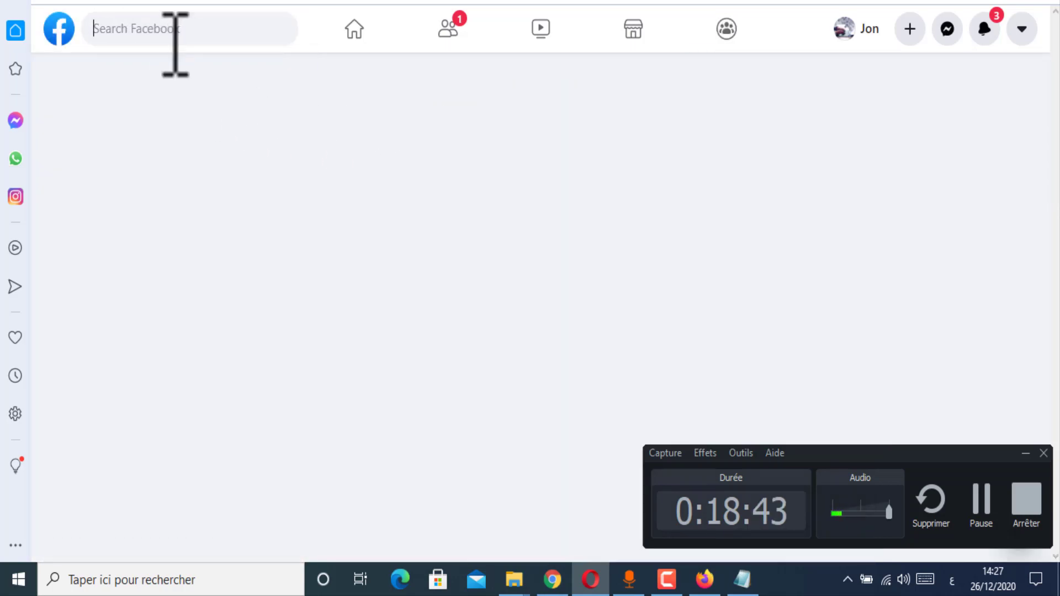
click(177, 43)
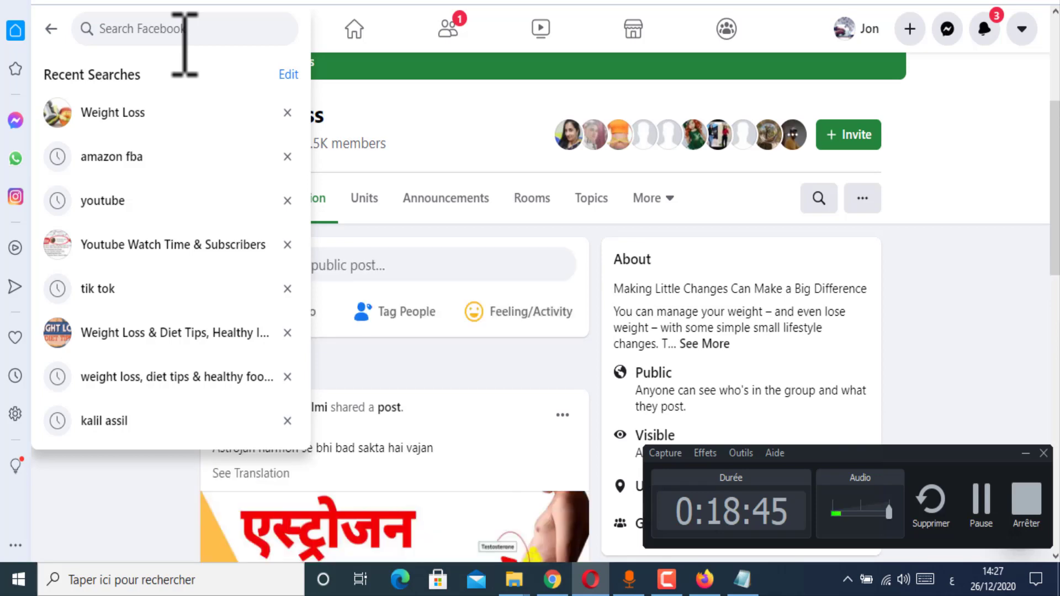
scroll(184, 44, down, 6)
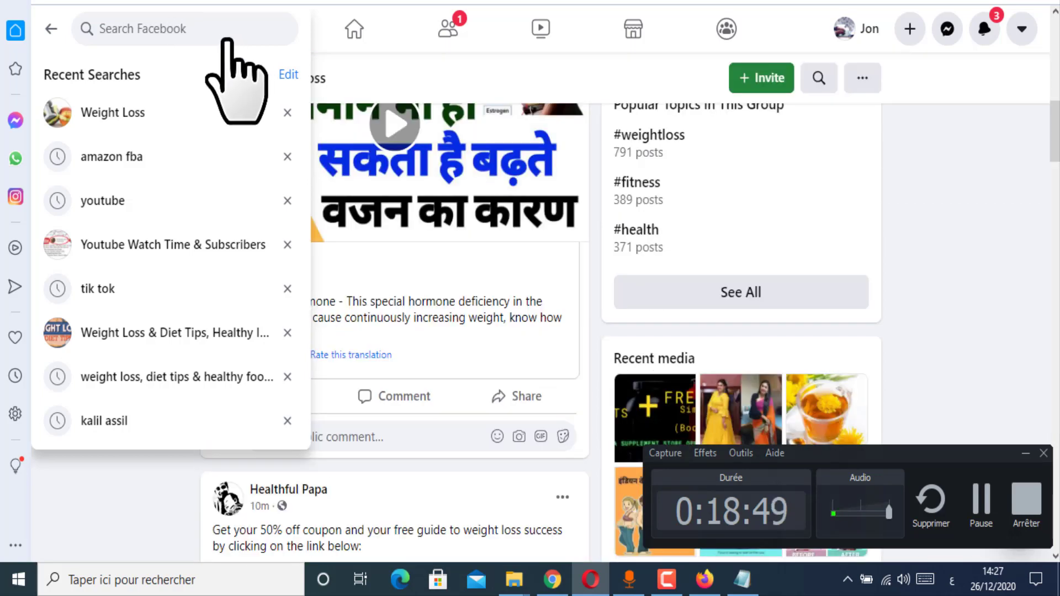
text(ز)
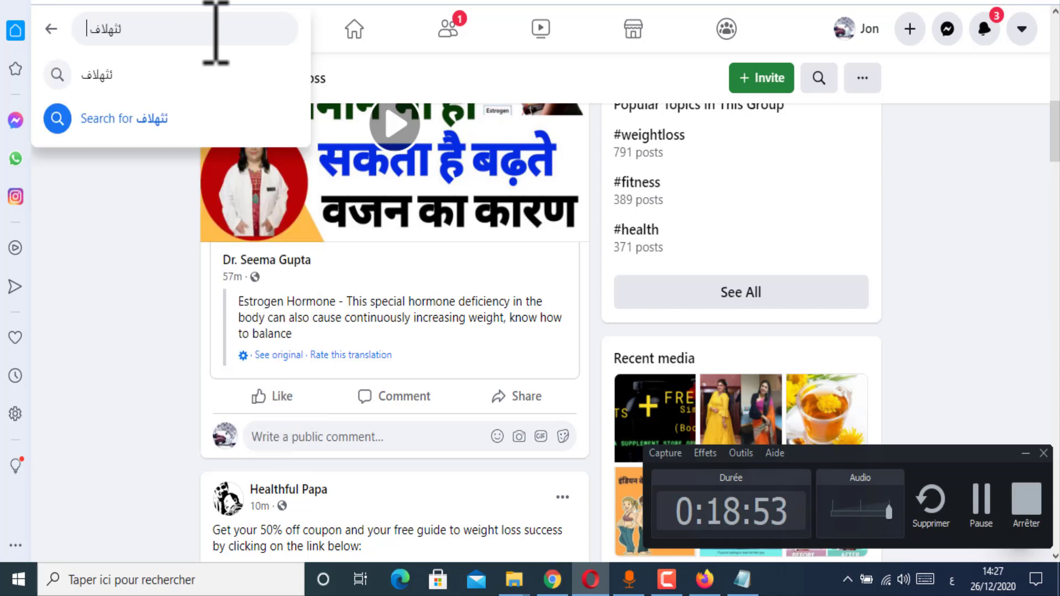
key(BackSpace)
key(BackSpace)
key(BackSpace)
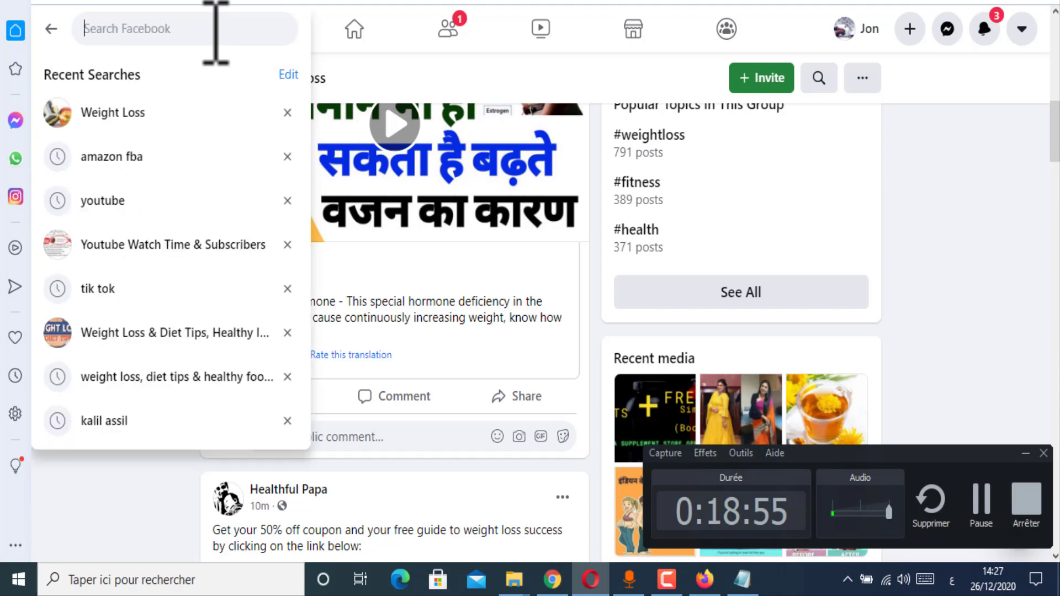
Step: Change the keyboard input language to French and search Facebook for "weight loss"
key(alt+shift)
text(w)
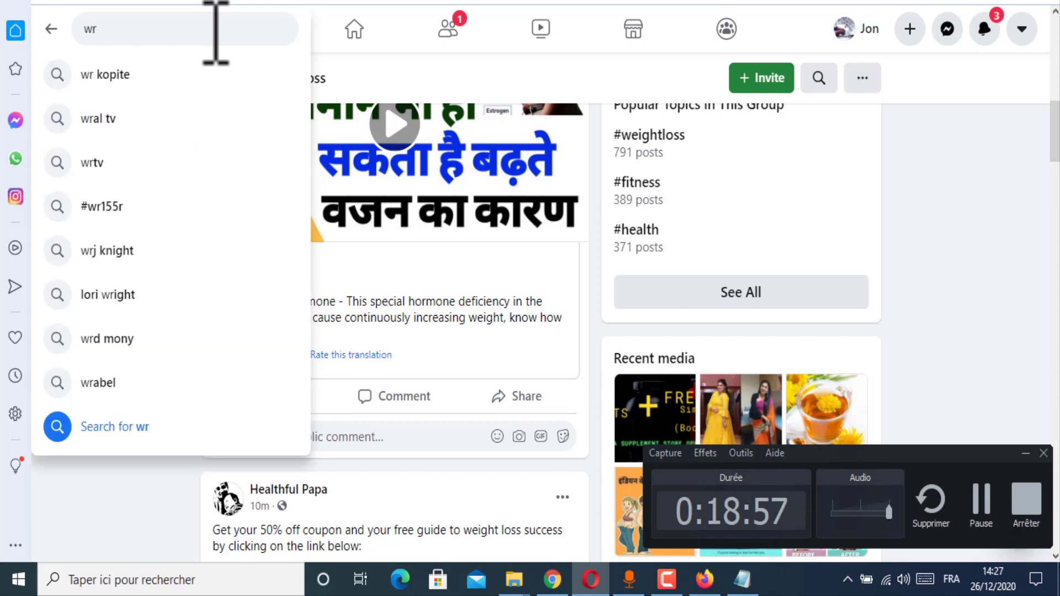
text(eight loss)
key(Return)
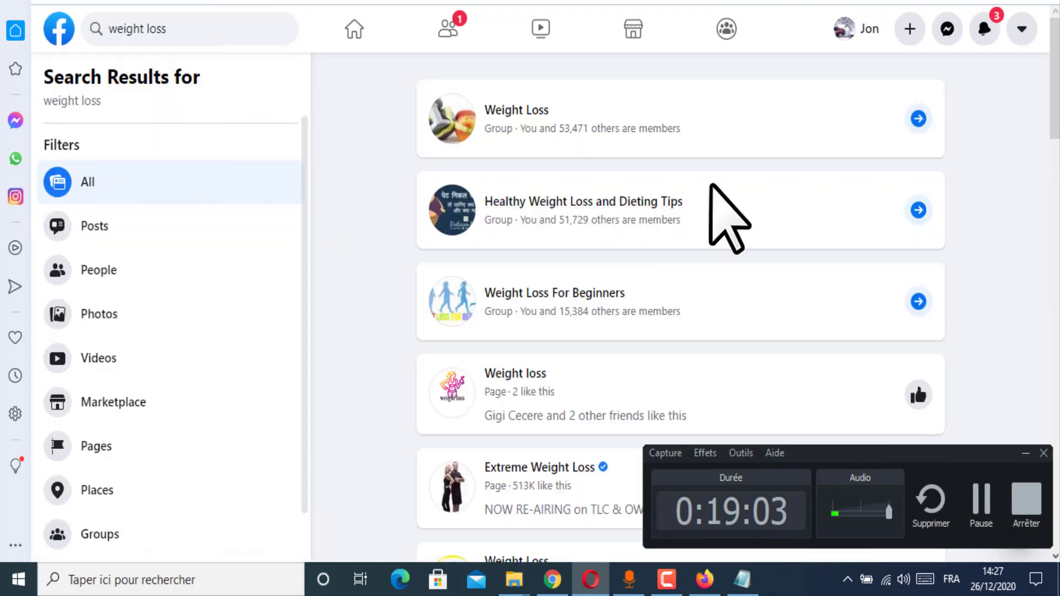
Step: Filter the "weight loss" search results to groups and review the listed groups
scroll(585, 232, down, 2)
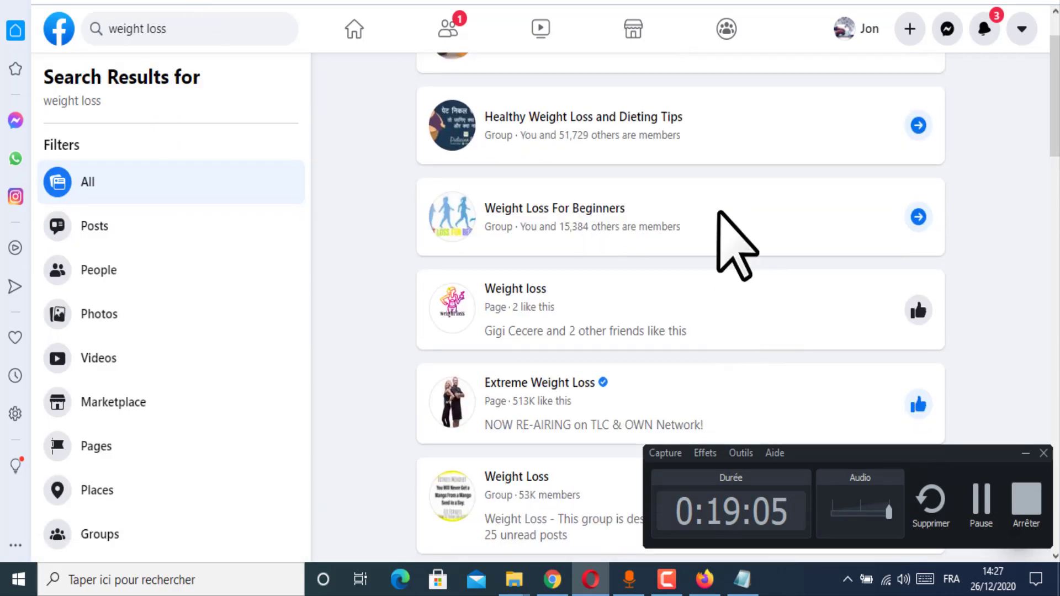
click(102, 531)
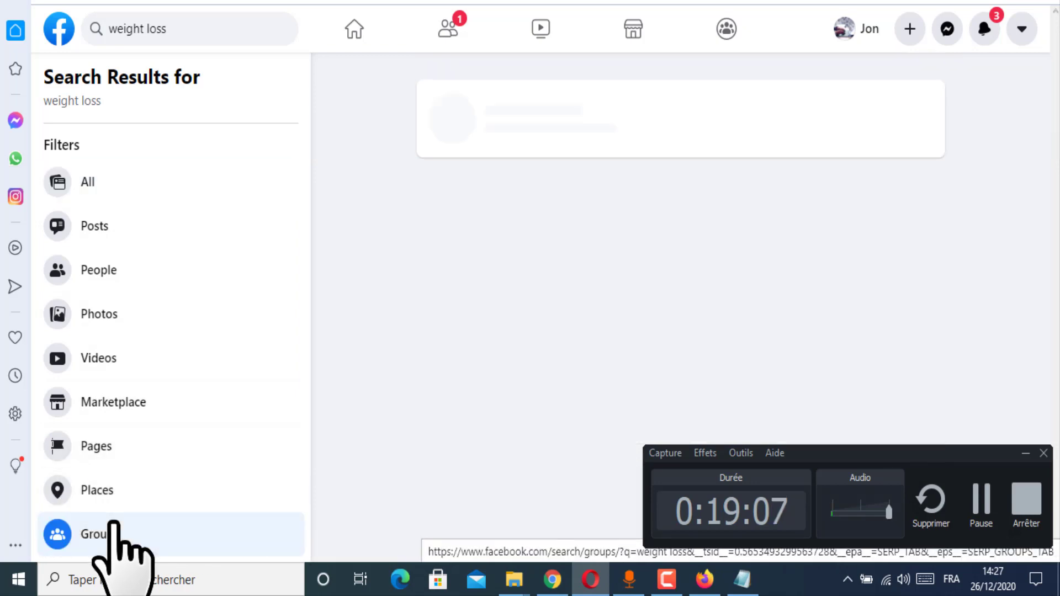
scroll(832, 226, down, 4)
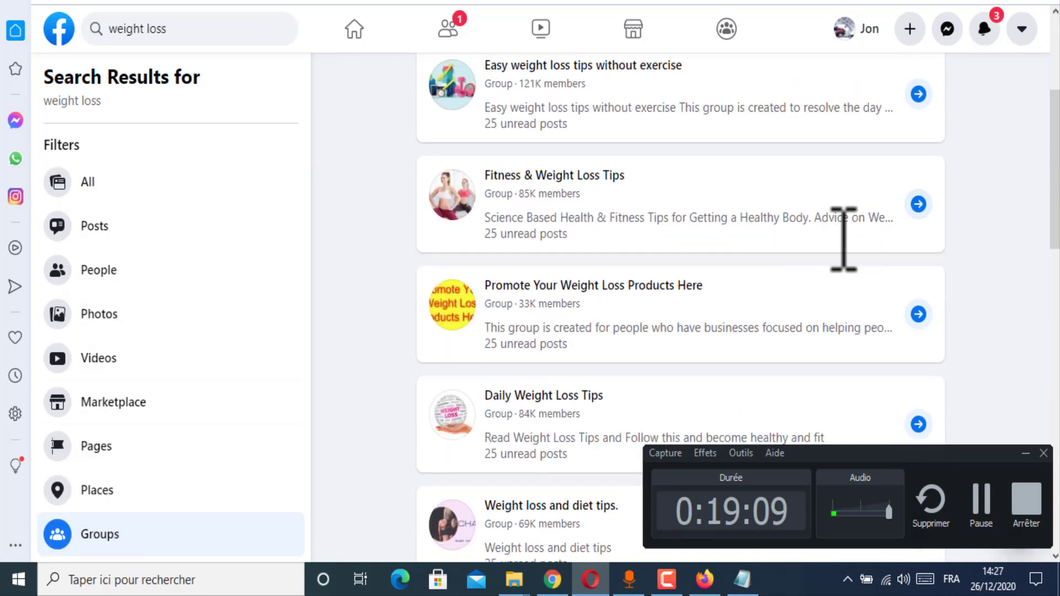
scroll(834, 227, down, 5)
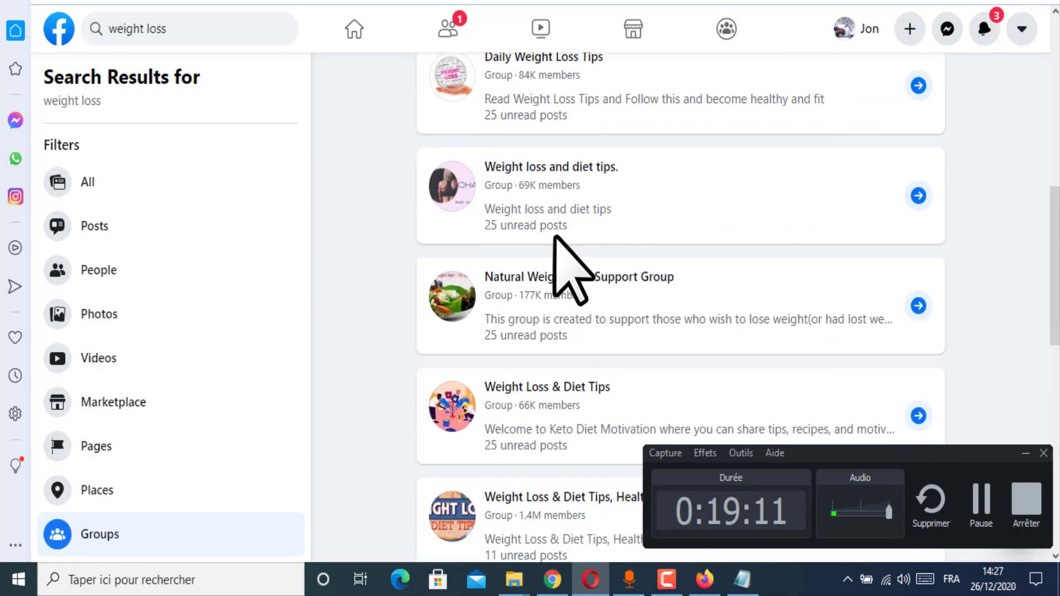
scroll(567, 270, up, 6)
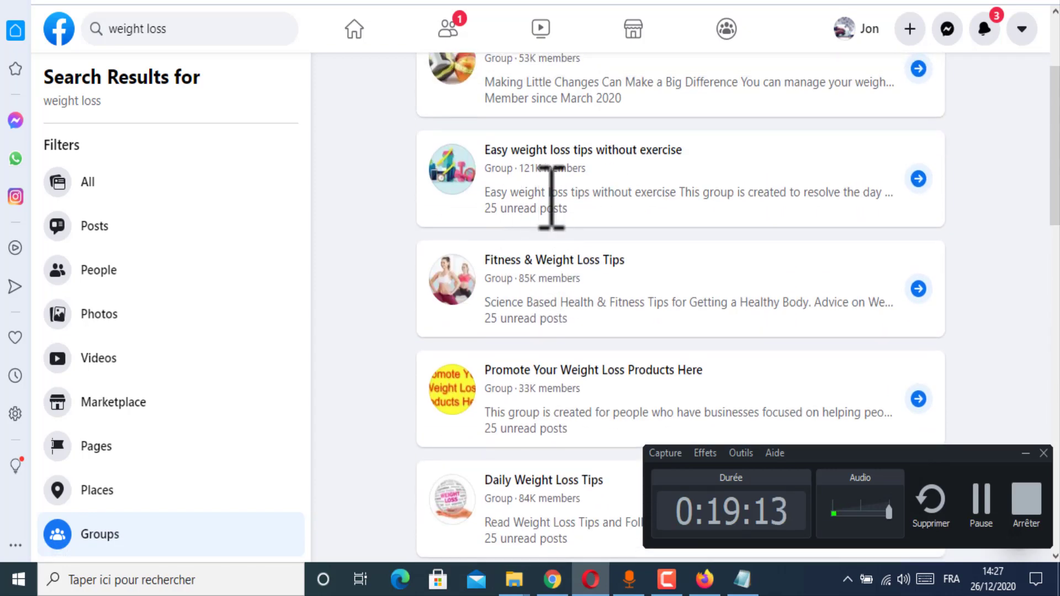
scroll(547, 194, up, 1)
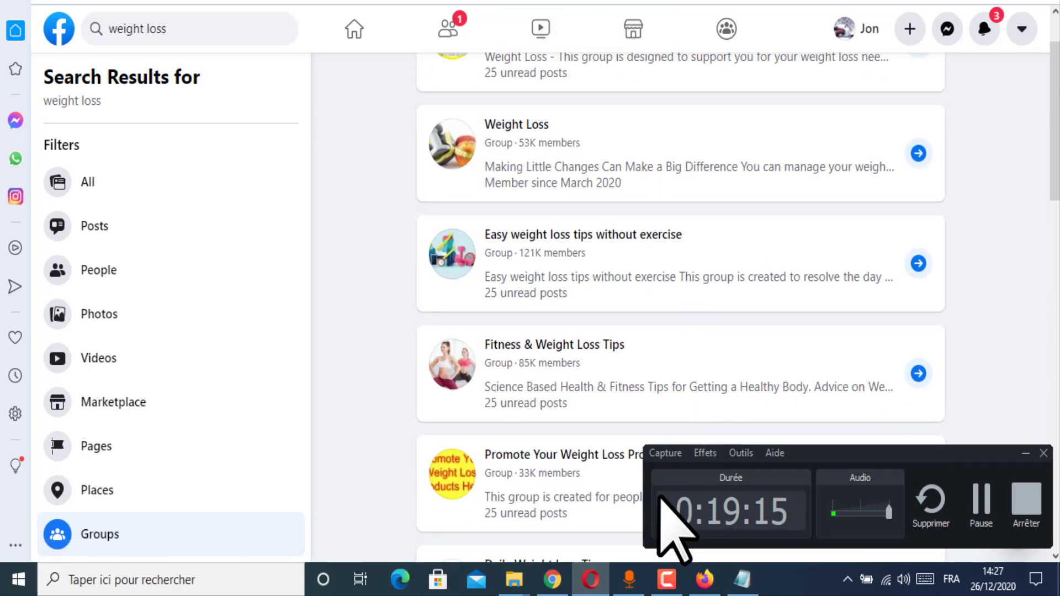
Step: Switch to Canva in Chrome, search for "face" and open the Facebook Post templates
click(542, 590)
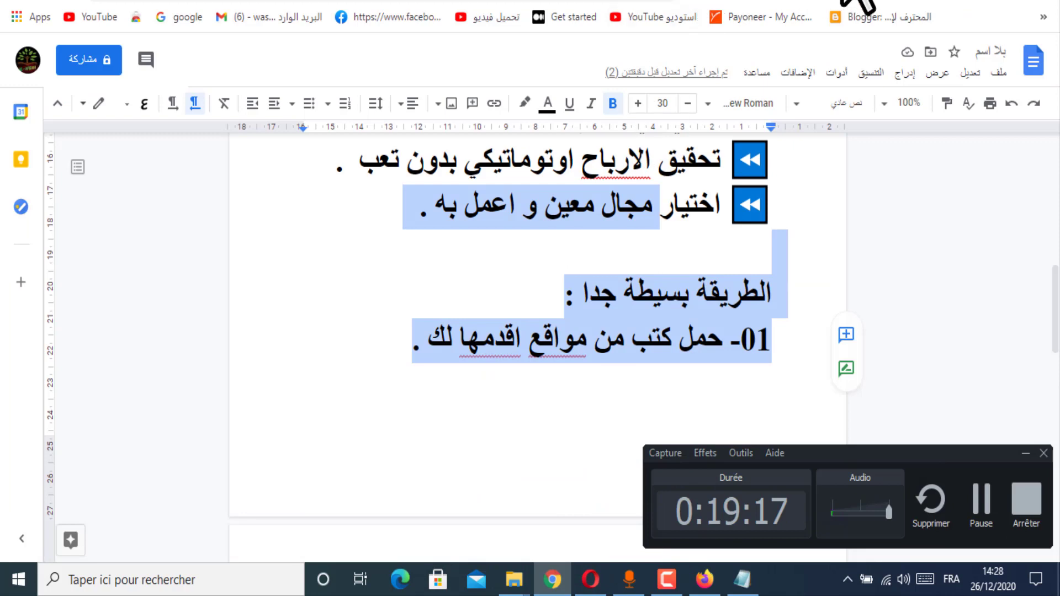
click(872, 2)
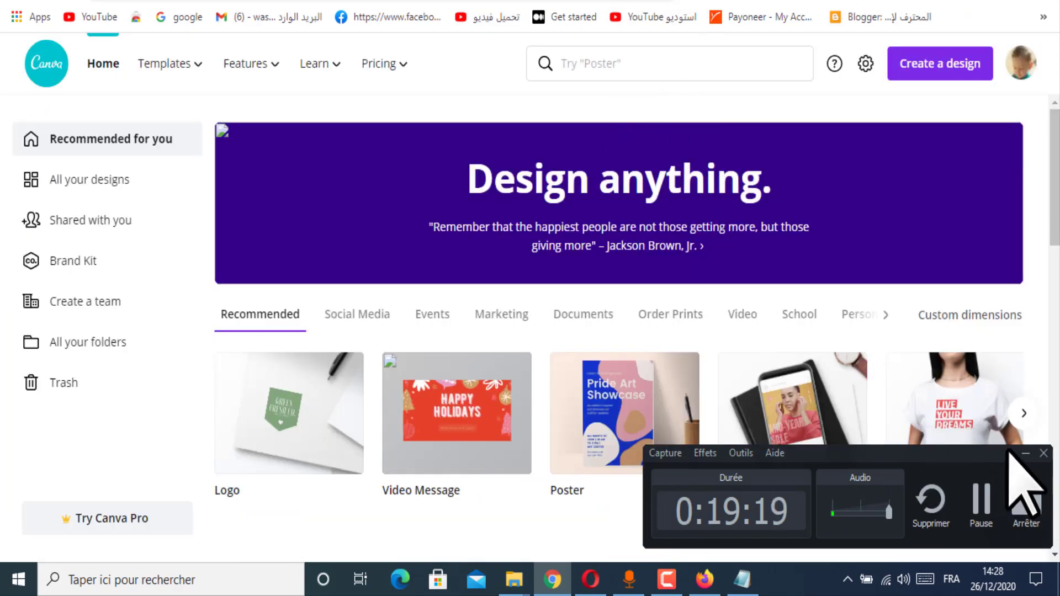
click(644, 66)
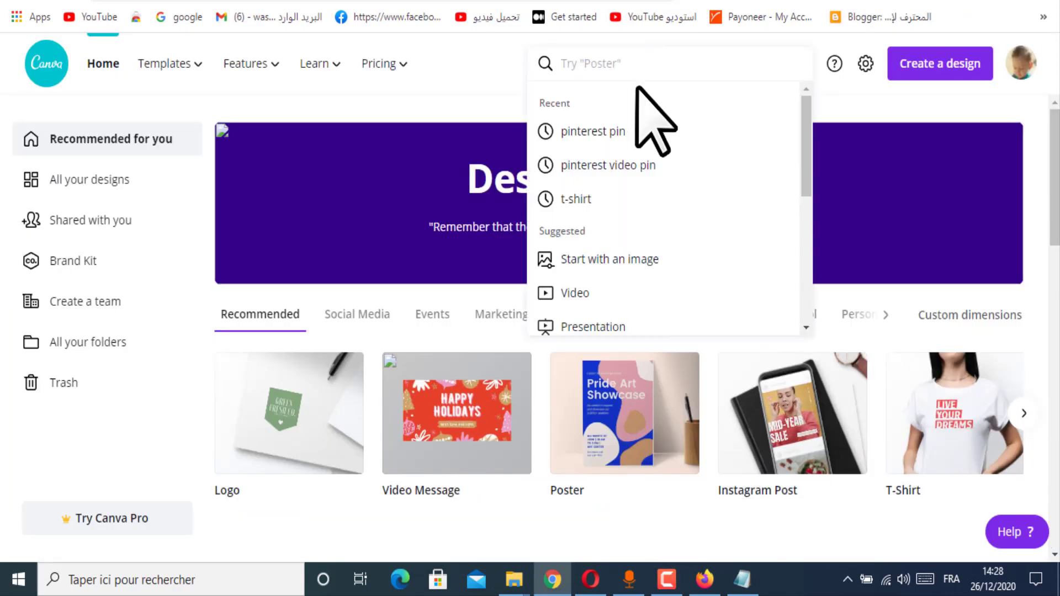
text(face)
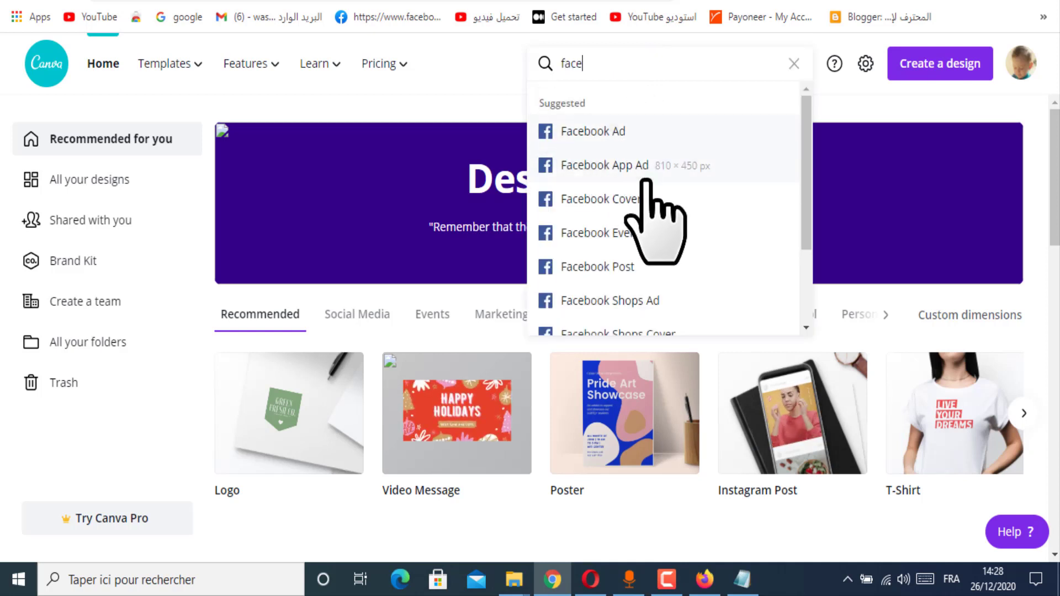
click(652, 266)
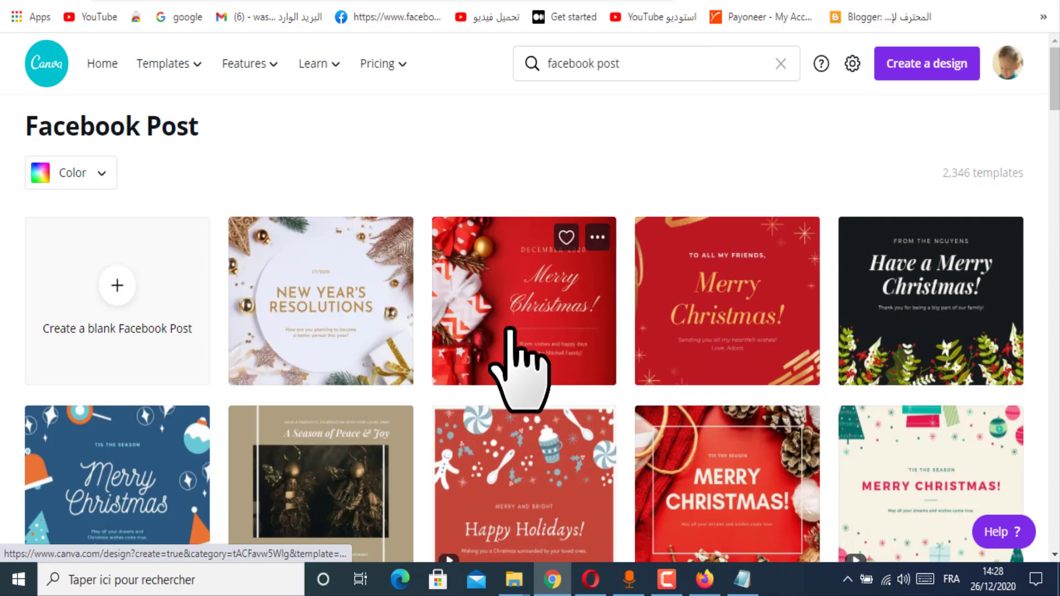
Step: Browse the Facebook Post templates, preview the "Bask in the holiday glow!" design in the editor, and return to look through more designs
scroll(395, 381, down, 3)
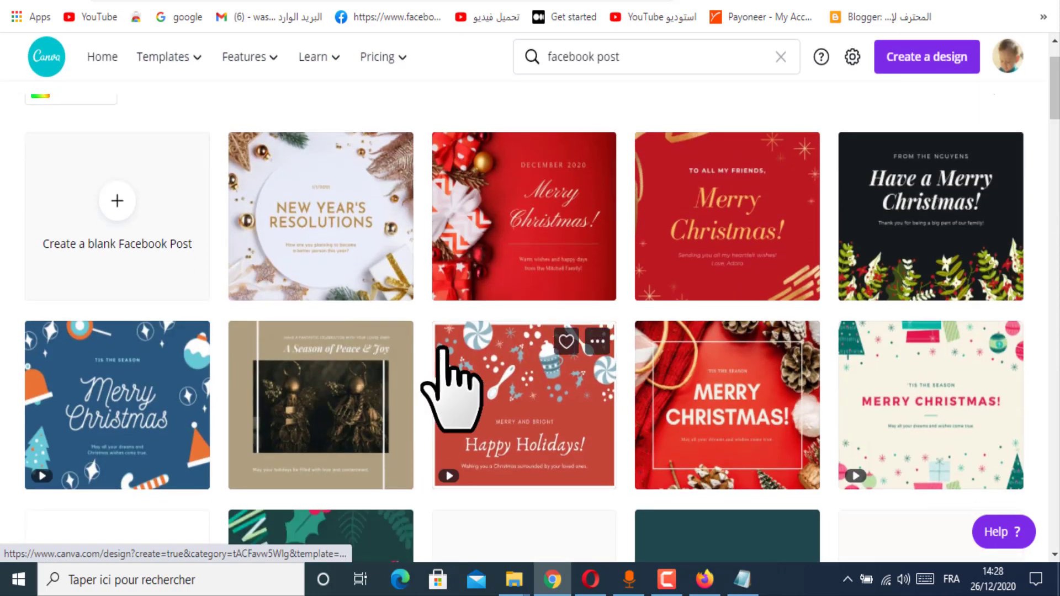
scroll(549, 243, down, 6)
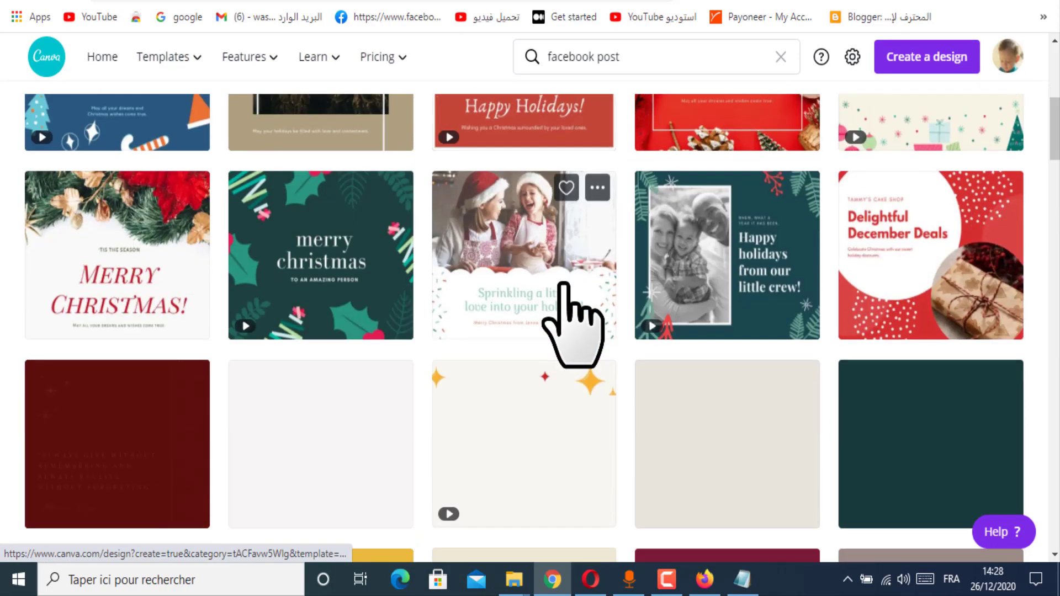
scroll(546, 288, down, 2)
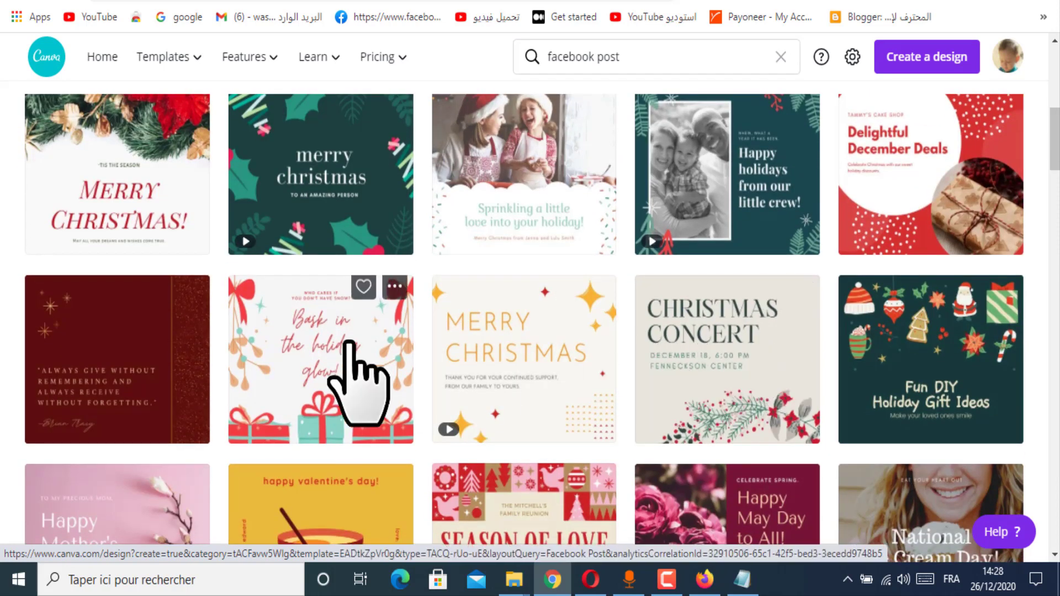
click(355, 379)
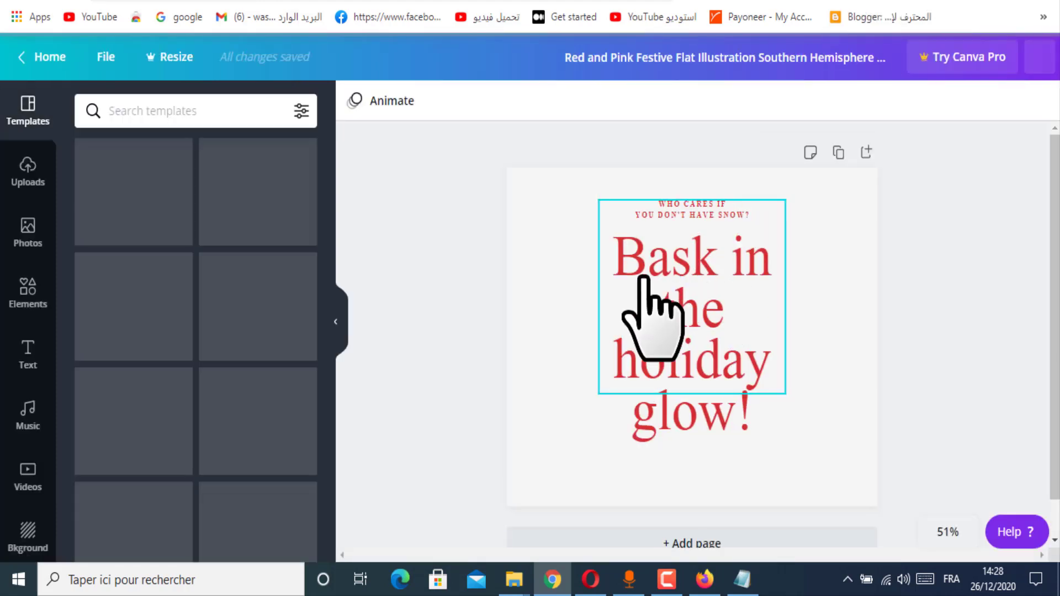
key(alt+Left)
scroll(204, 393, down, 2)
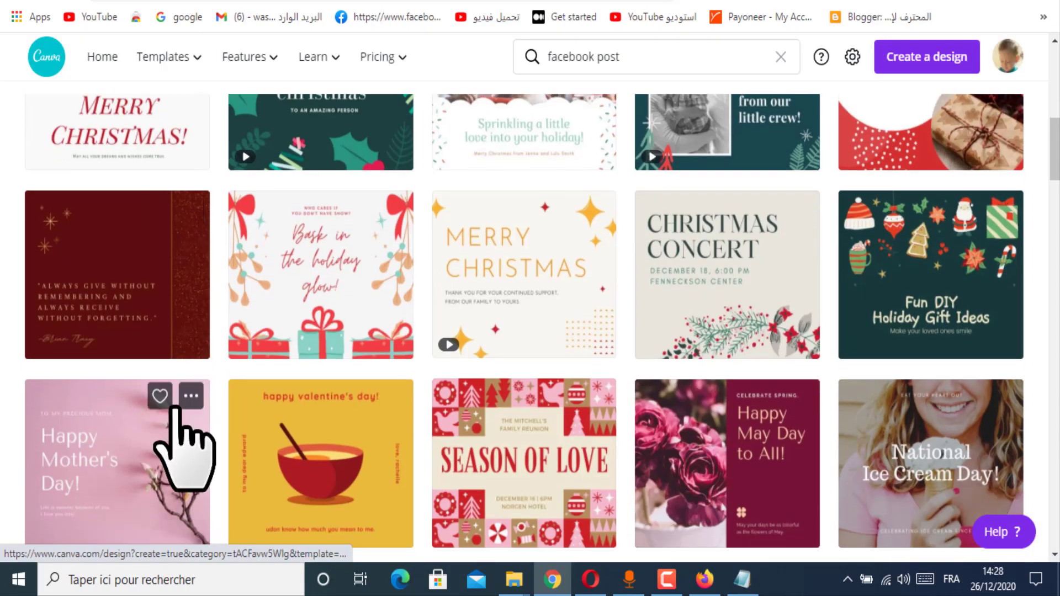
scroll(185, 436, down, 2)
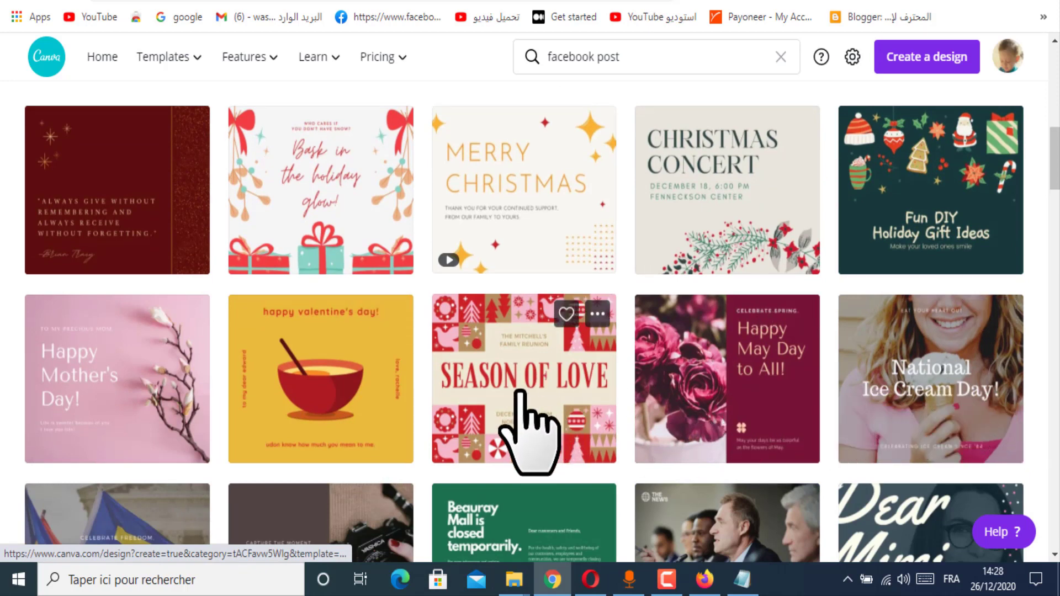
scroll(525, 426, down, 1)
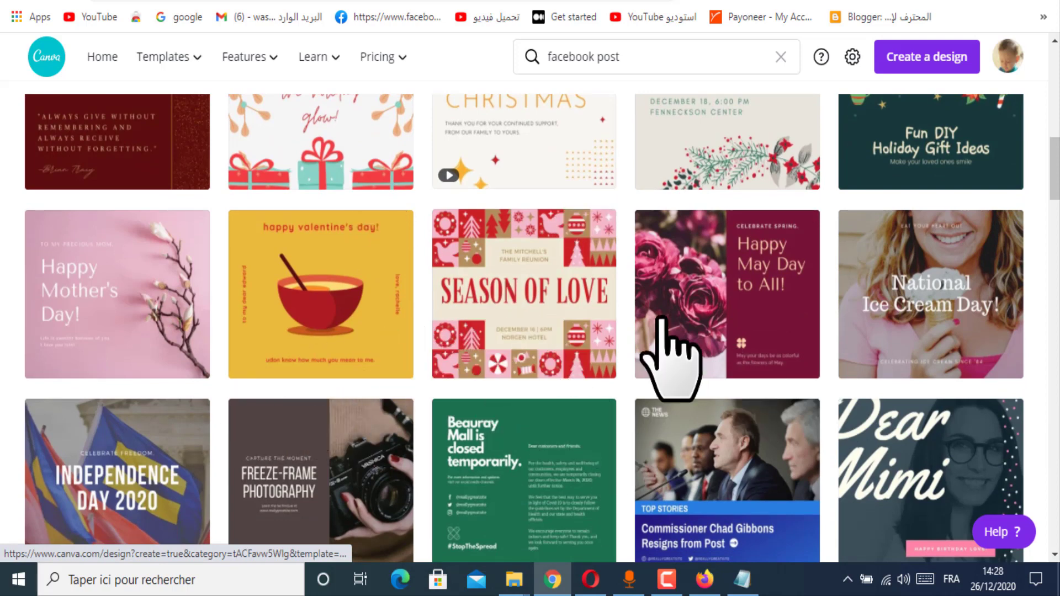
Step: Open the pink "Happy Mother's Day!" Facebook Post template in the editor
scroll(366, 332, down, 1)
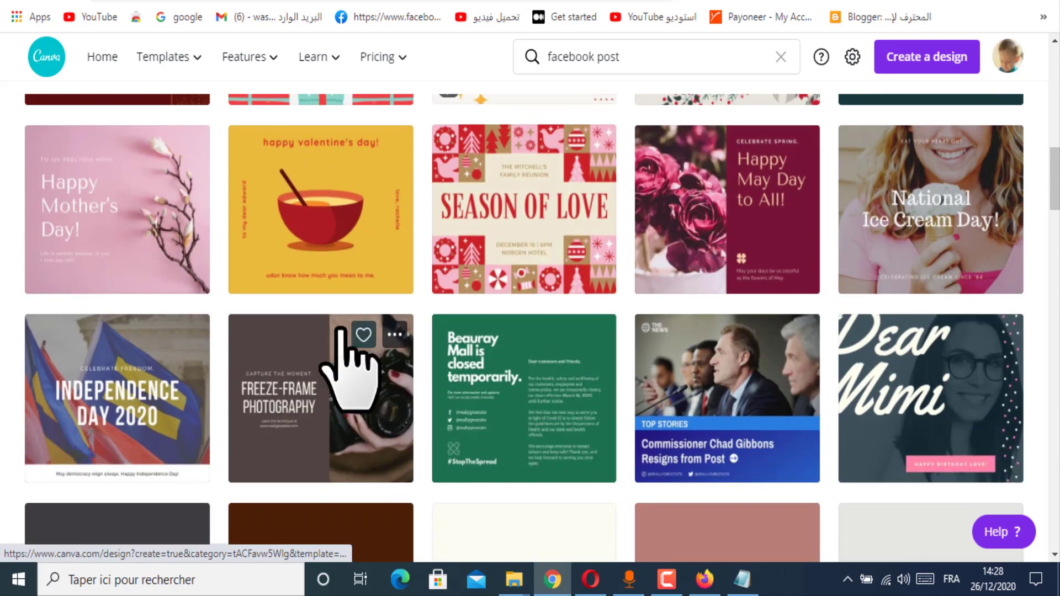
click(156, 210)
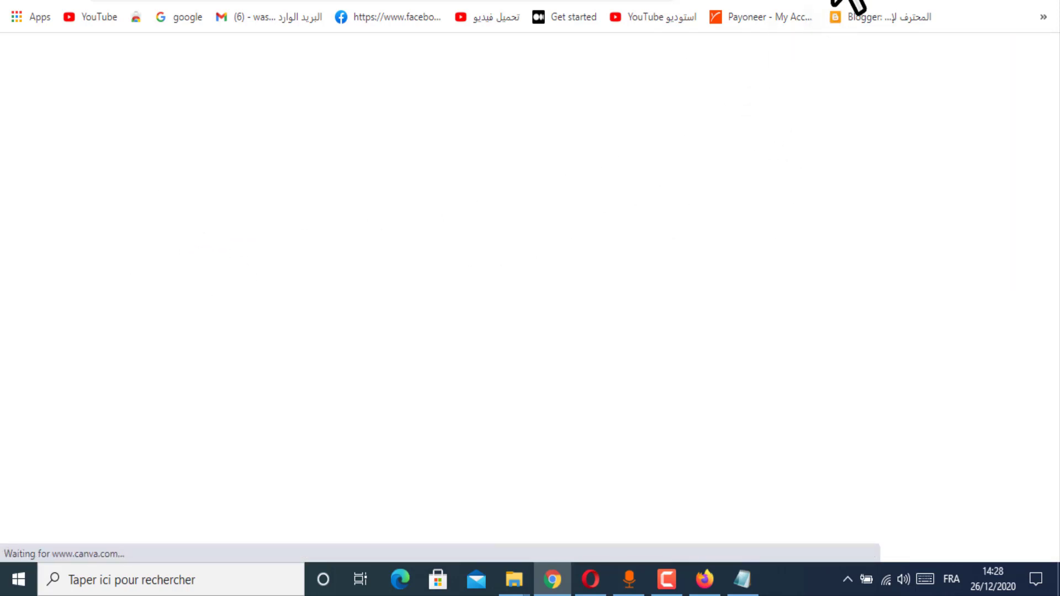
click(866, 1)
click(611, 12)
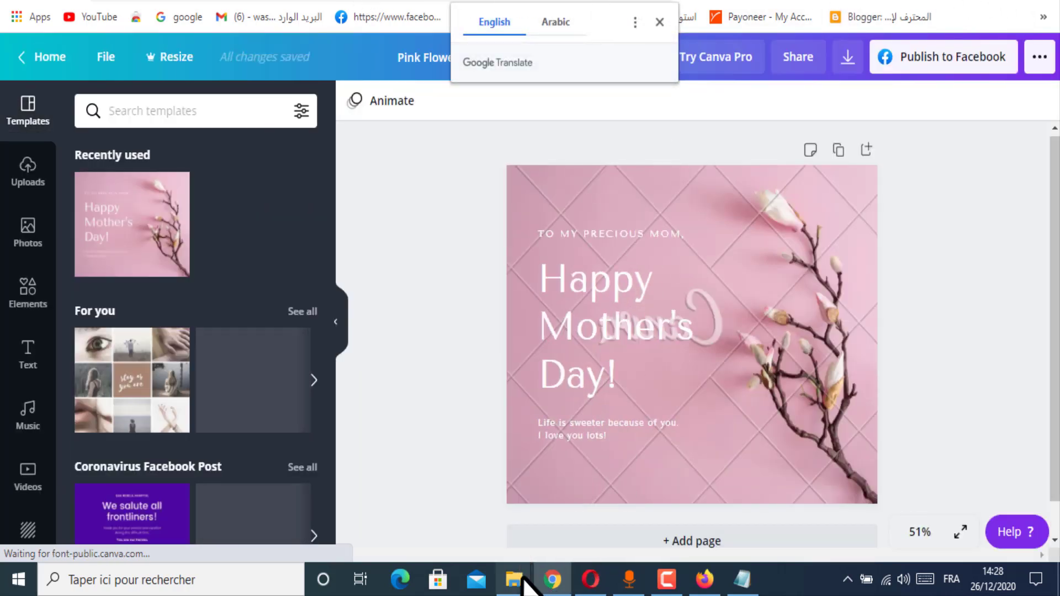
Step: Switch to File Explorer, examine the cover images in the kettlebell eBook's eCover folder, and return to the Canva design
mouse_move(513, 580)
click(635, 501)
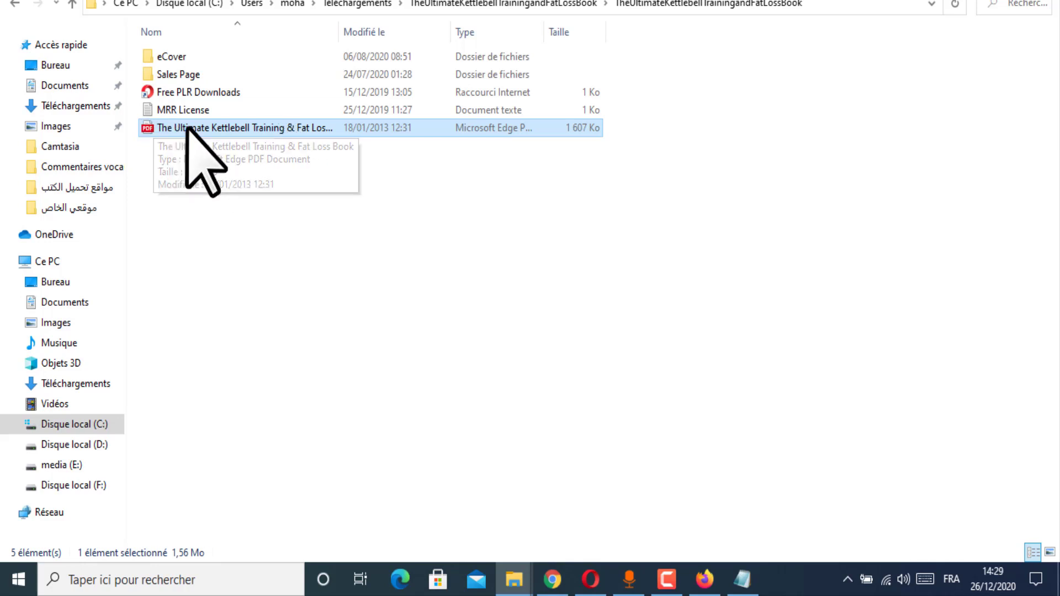
click(195, 61)
double_click(195, 62)
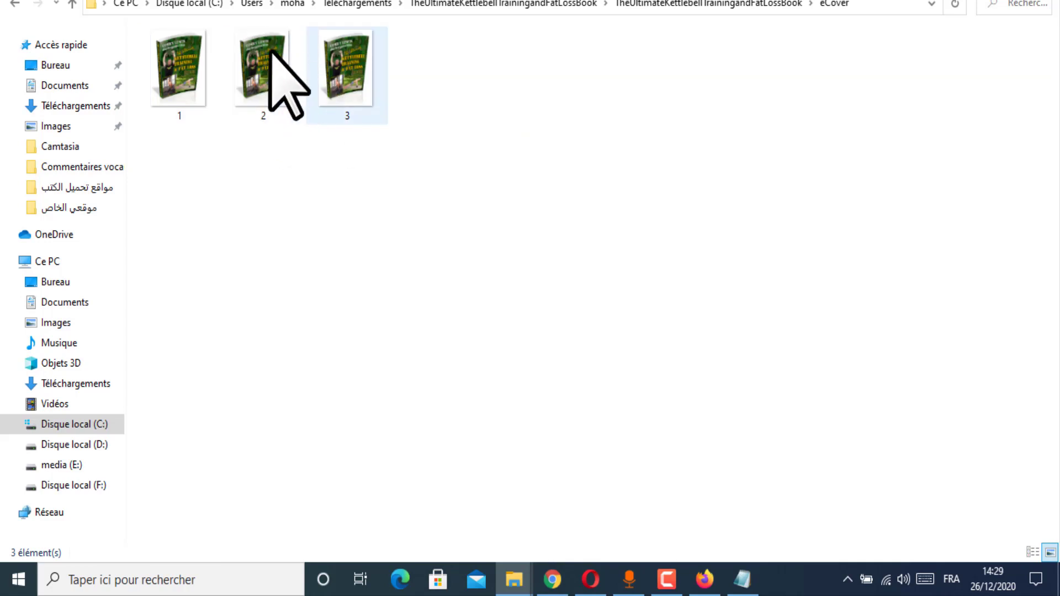
drag(516, 87, 303, 99)
click(988, 5)
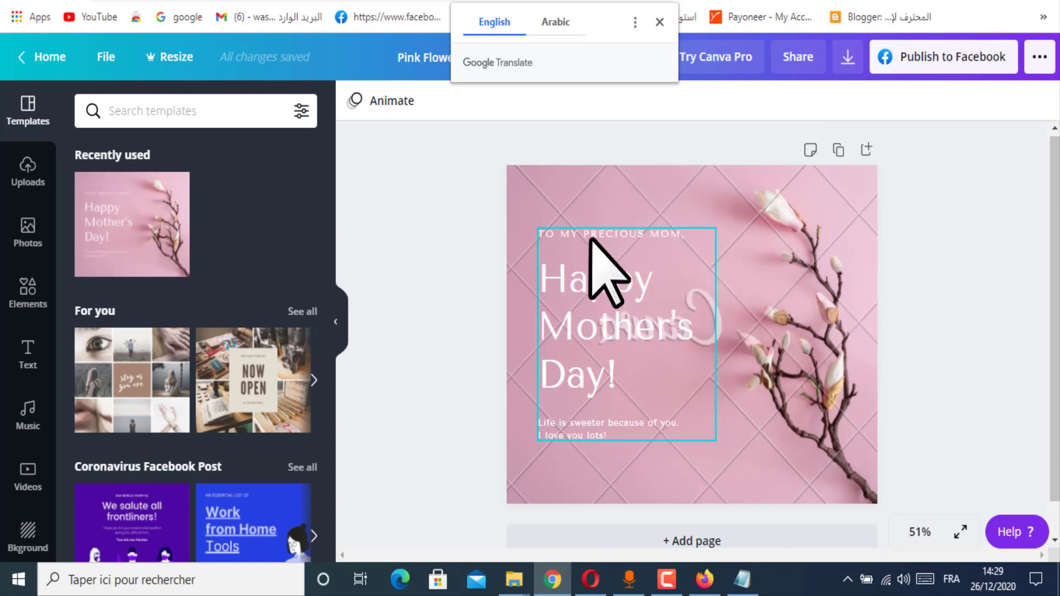
Step: Replace the "To my precious mom," line with "Get free 5 ebook" and the Mother's Day heading with "weigh loss fast"
click(575, 233)
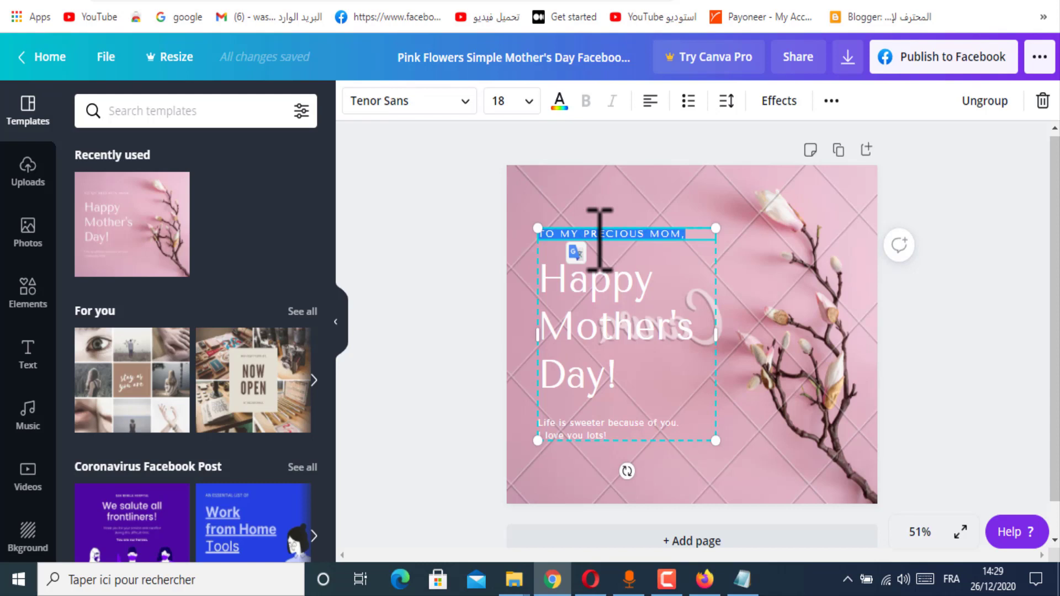
key(BackSpace)
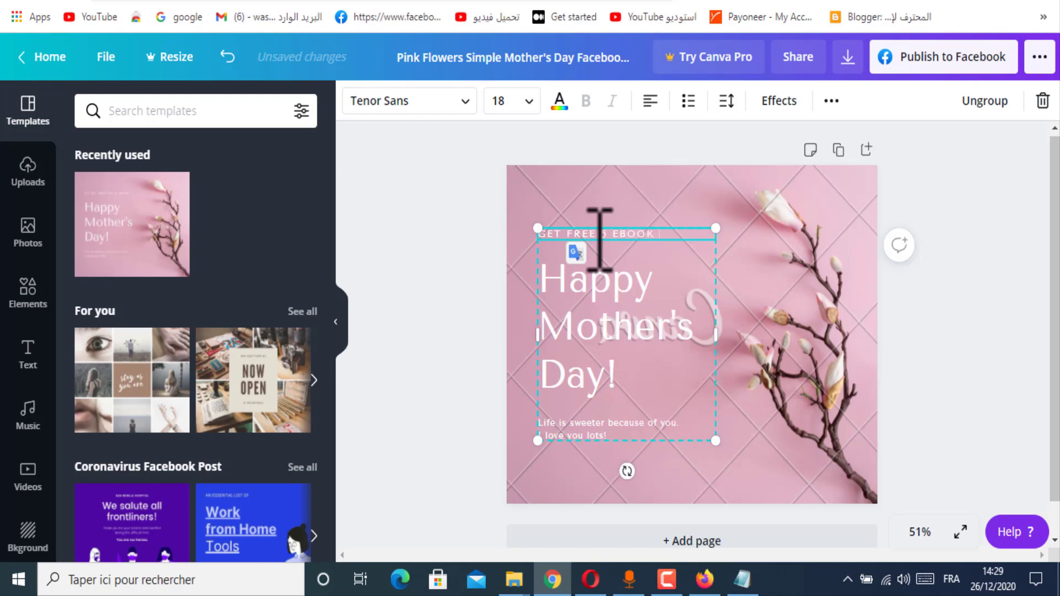
click(592, 315)
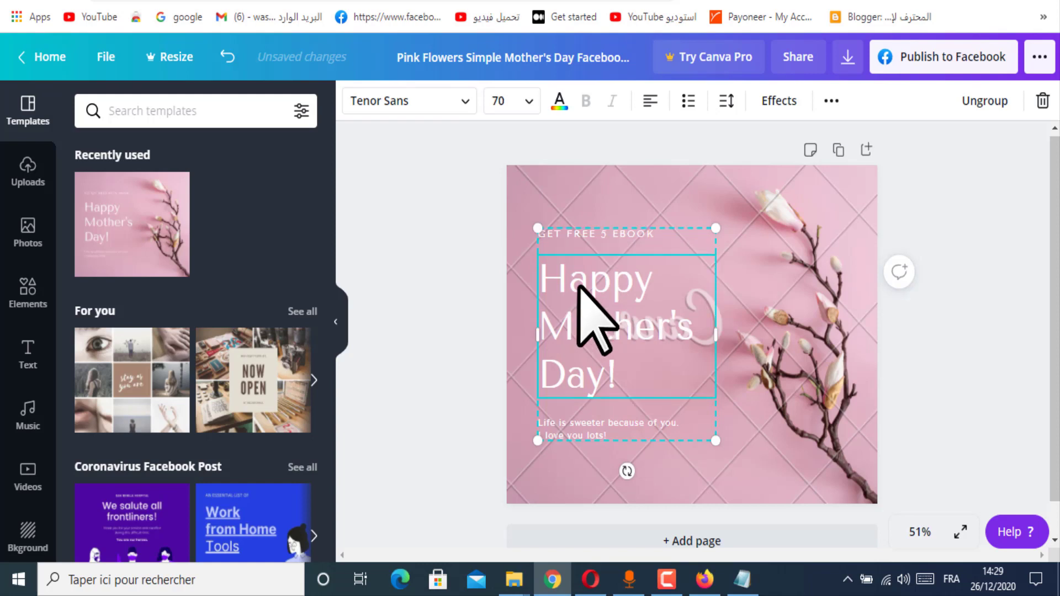
click(588, 287)
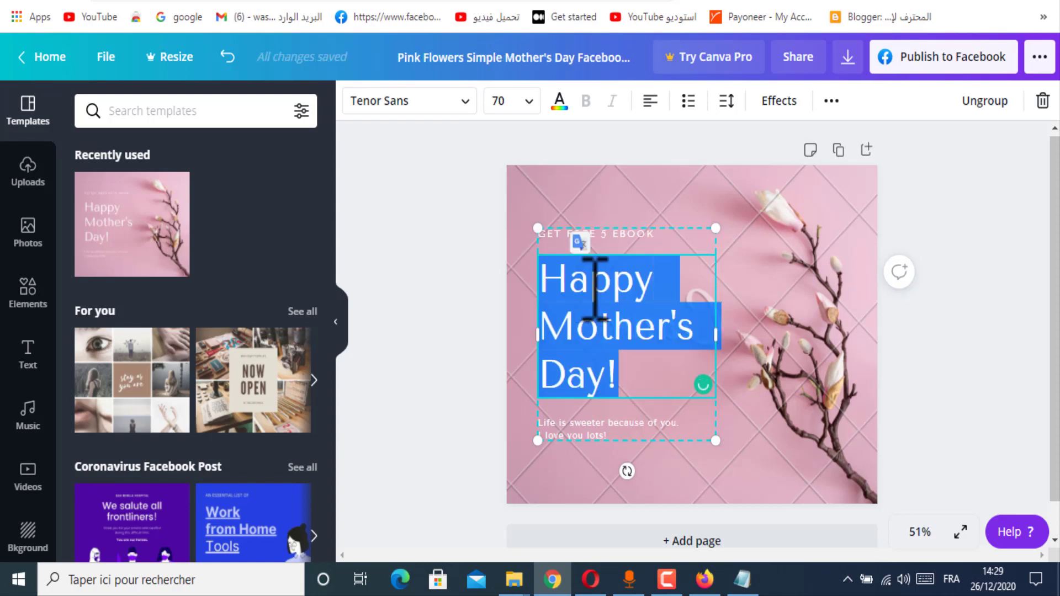
text(W)
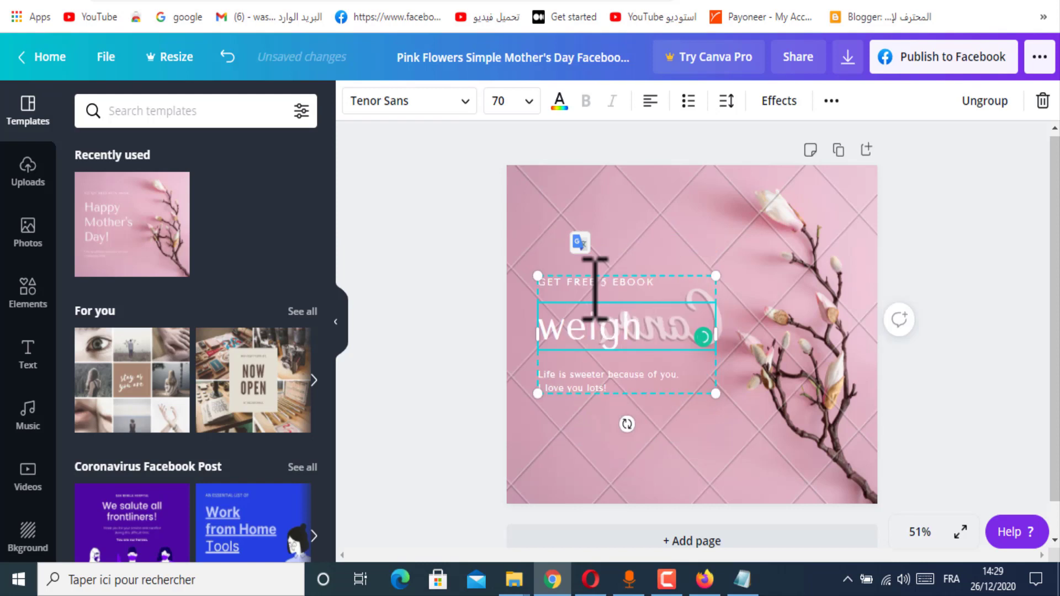
text(eigh loss fast)
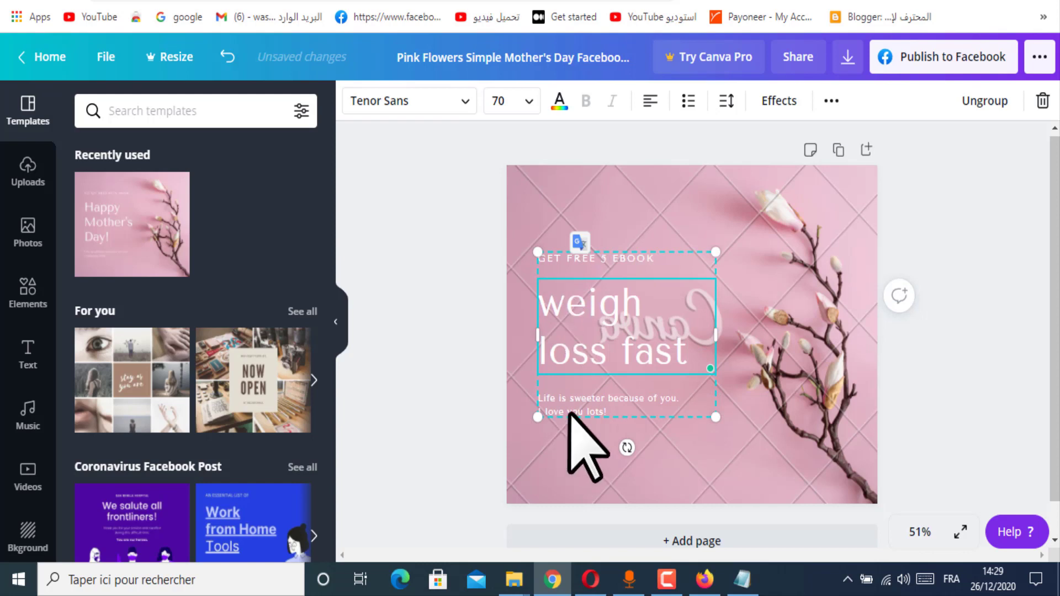
Step: Delete the "Life is sweeter because of you" text element beneath the heading
click(597, 396)
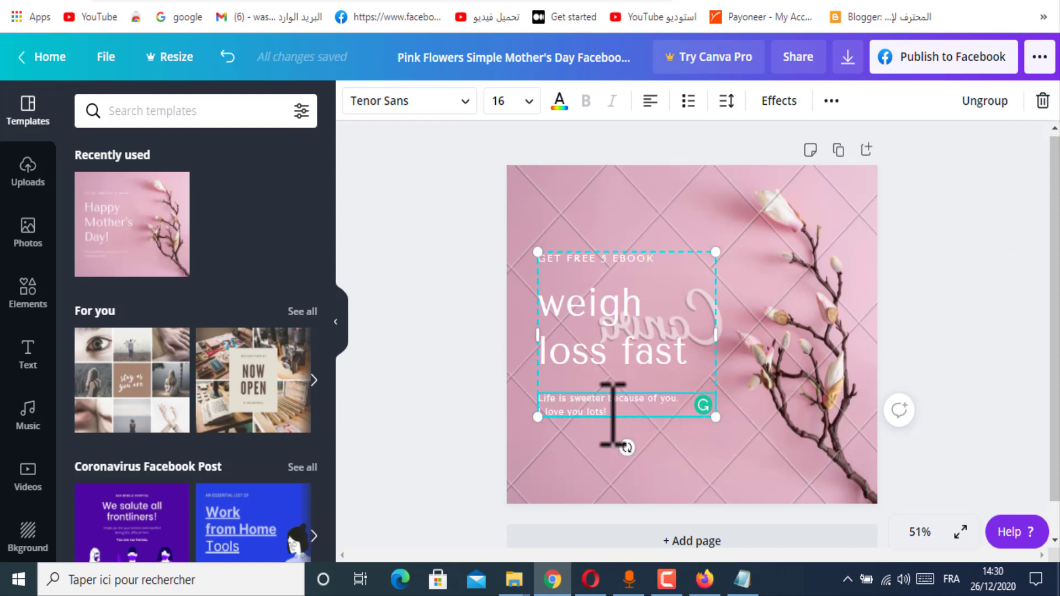
click(1043, 100)
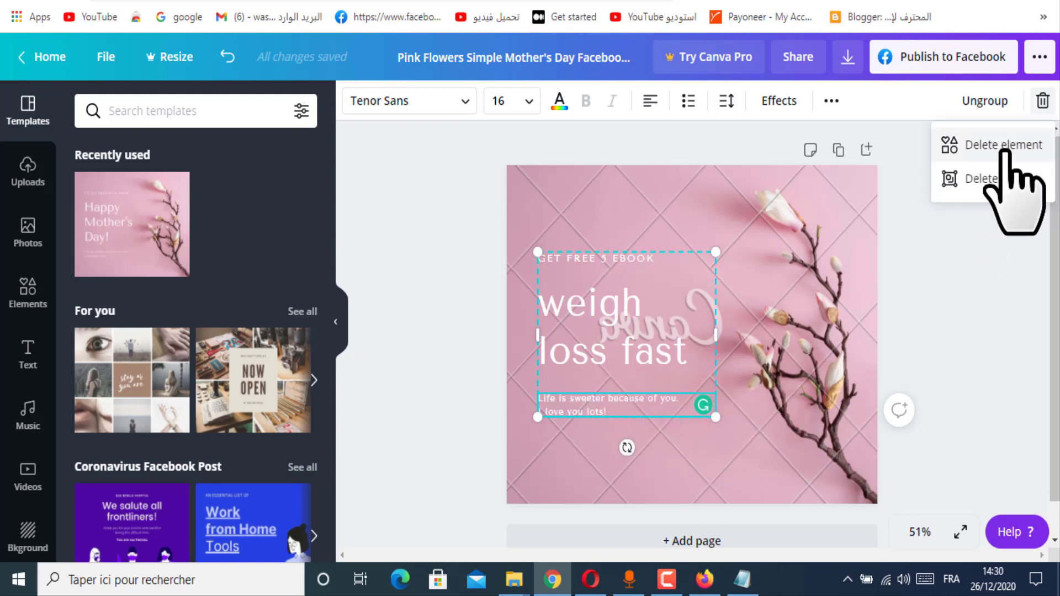
click(1005, 146)
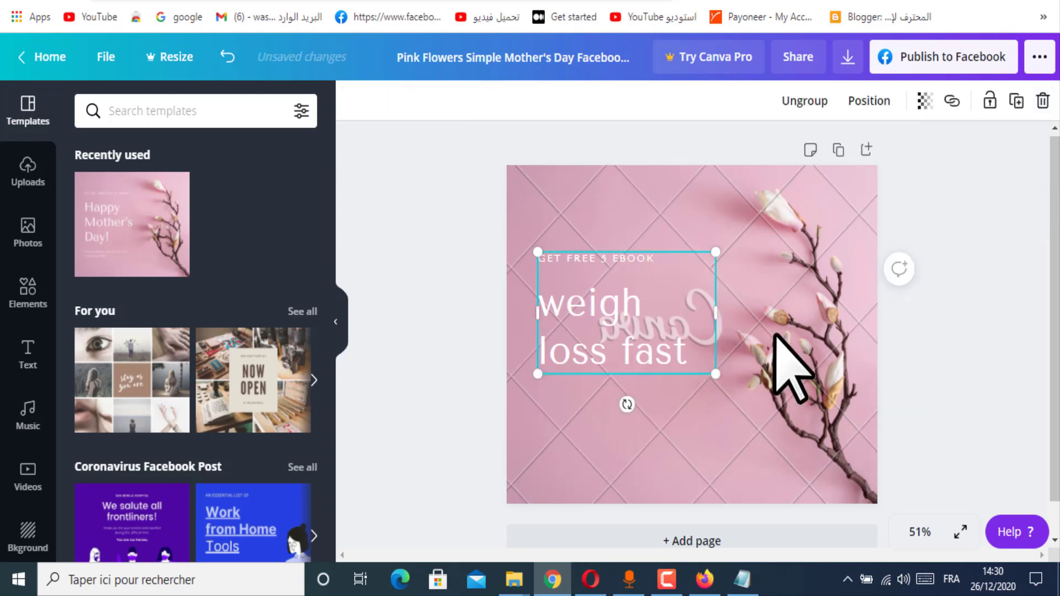
Step: Set the text color of the "Get free 5 ebook" line to black
click(560, 258)
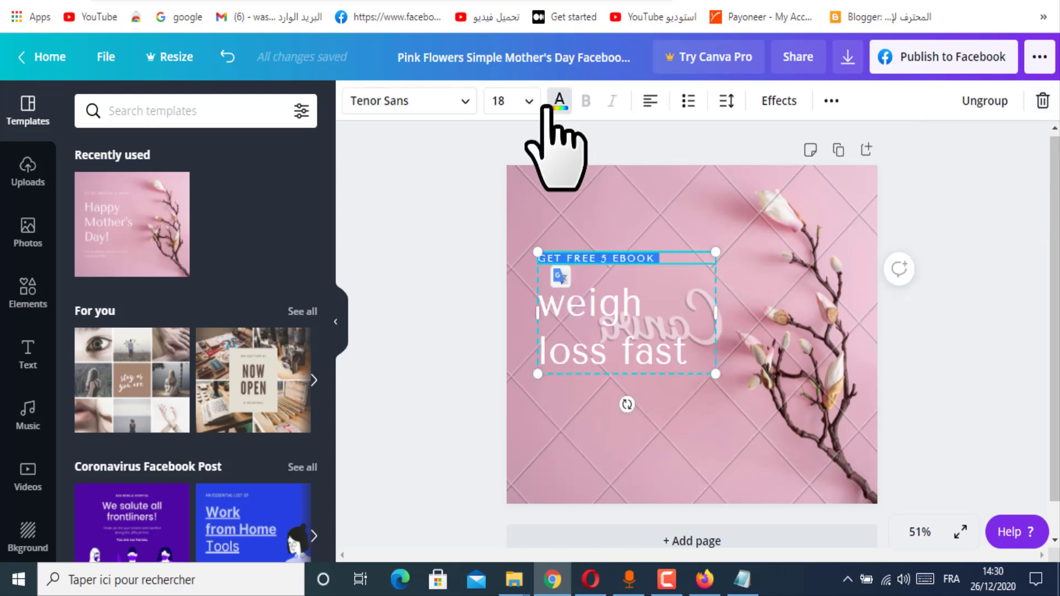
click(529, 102)
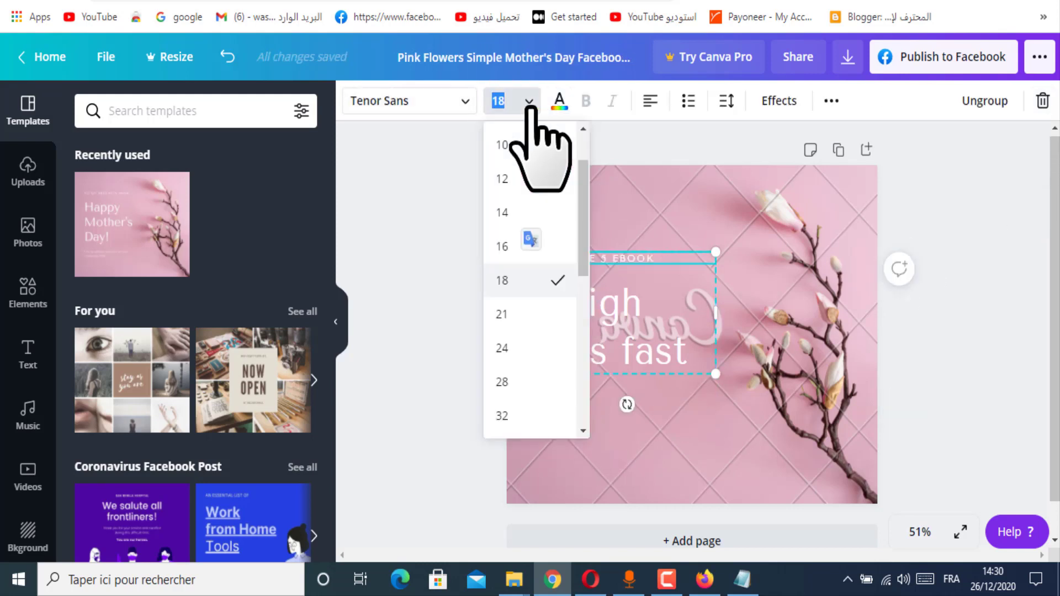
click(560, 101)
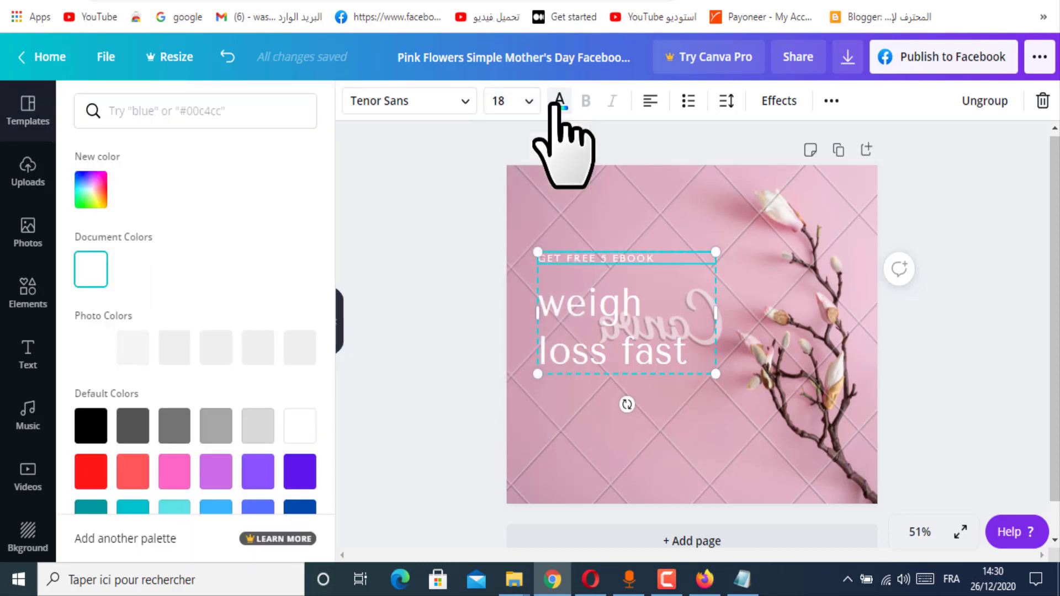
click(91, 425)
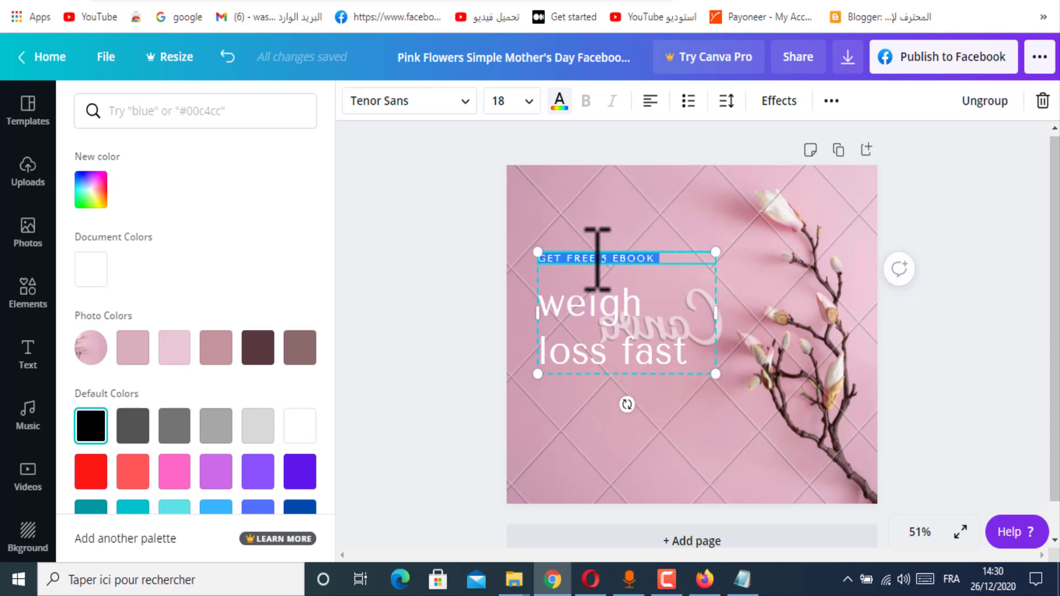
Step: Cut the "Get free 5 ebook" text and delete its emptied text element
right_click(592, 258)
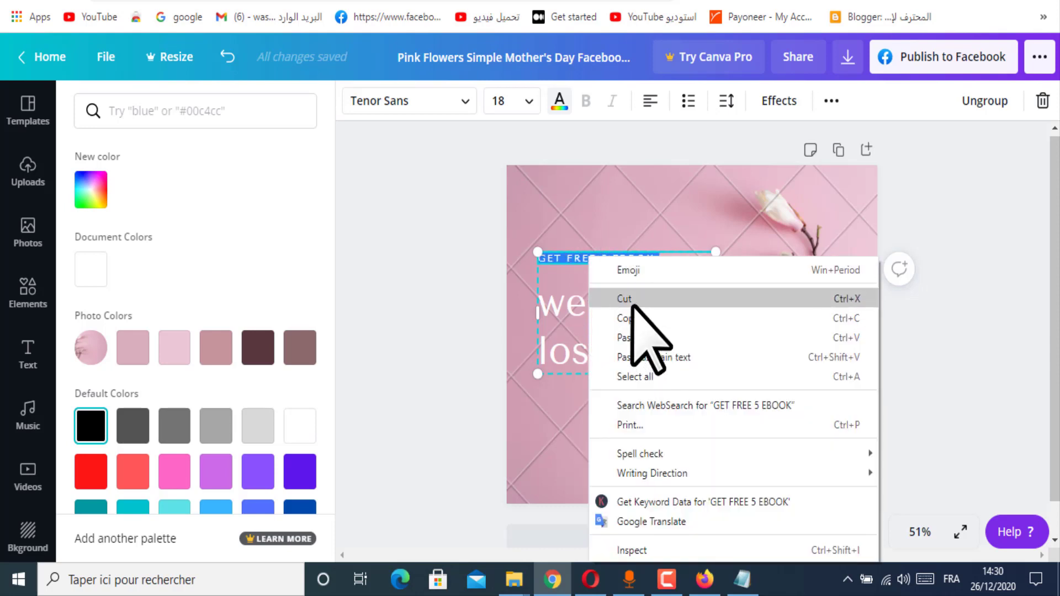
click(627, 299)
click(1042, 102)
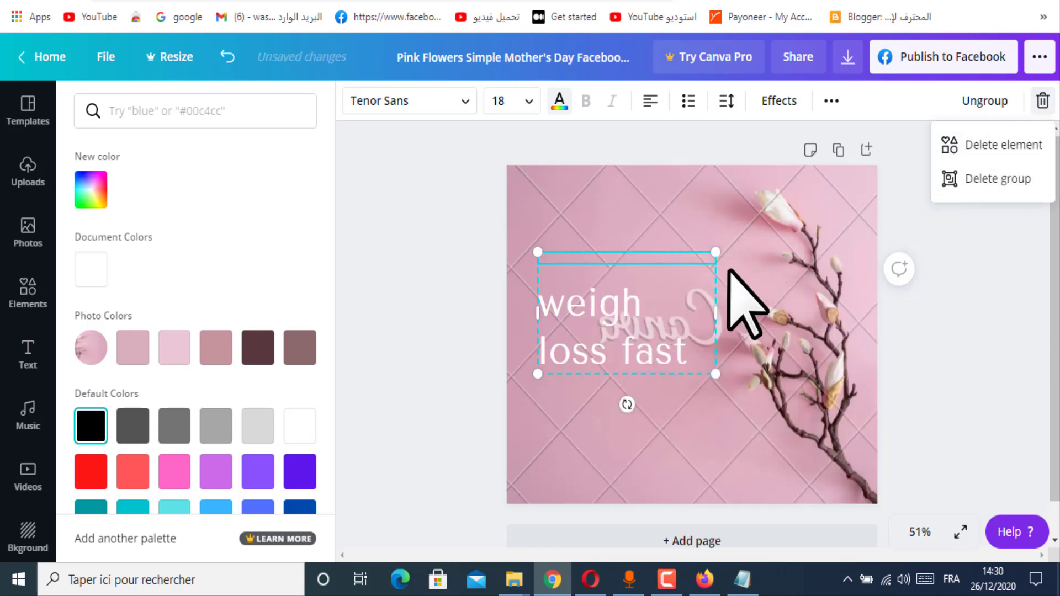
click(987, 152)
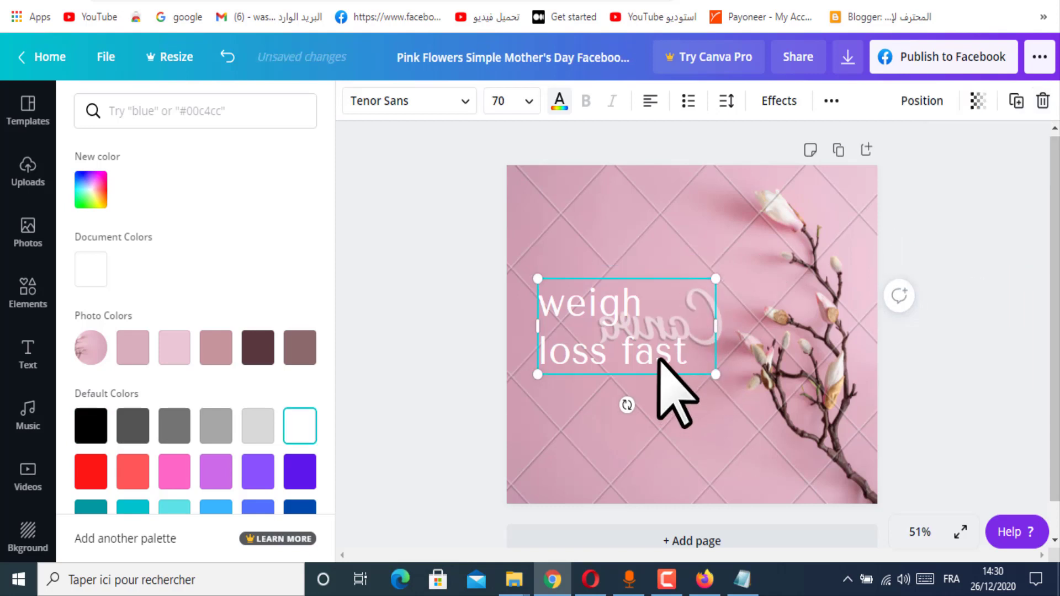
Step: Correct the heading to "weight loss fast", color it black and enlarge it to font size 90.5
drag(717, 277, 754, 230)
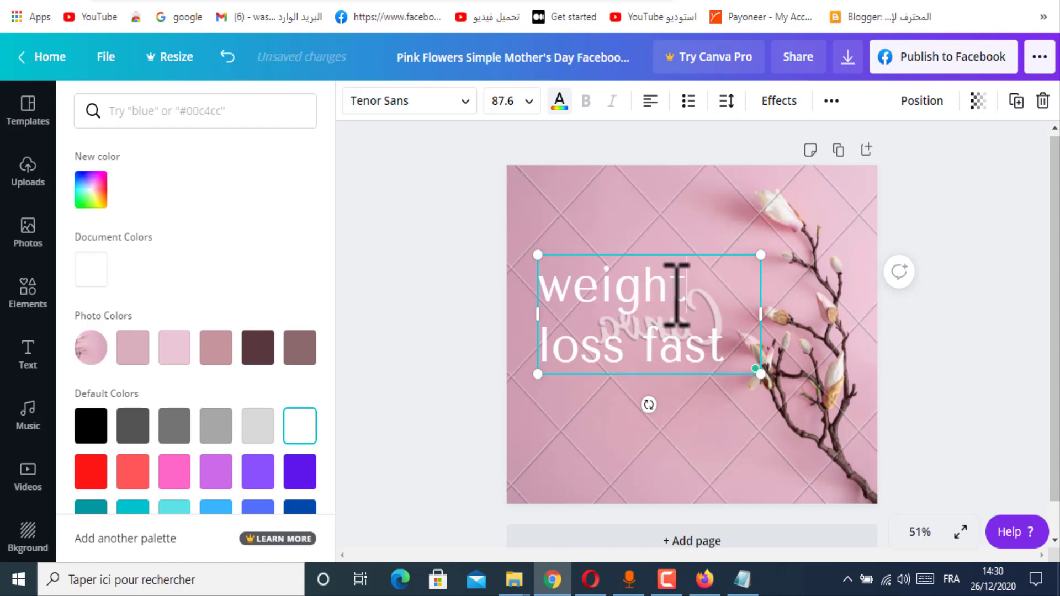
key(ctrl+a)
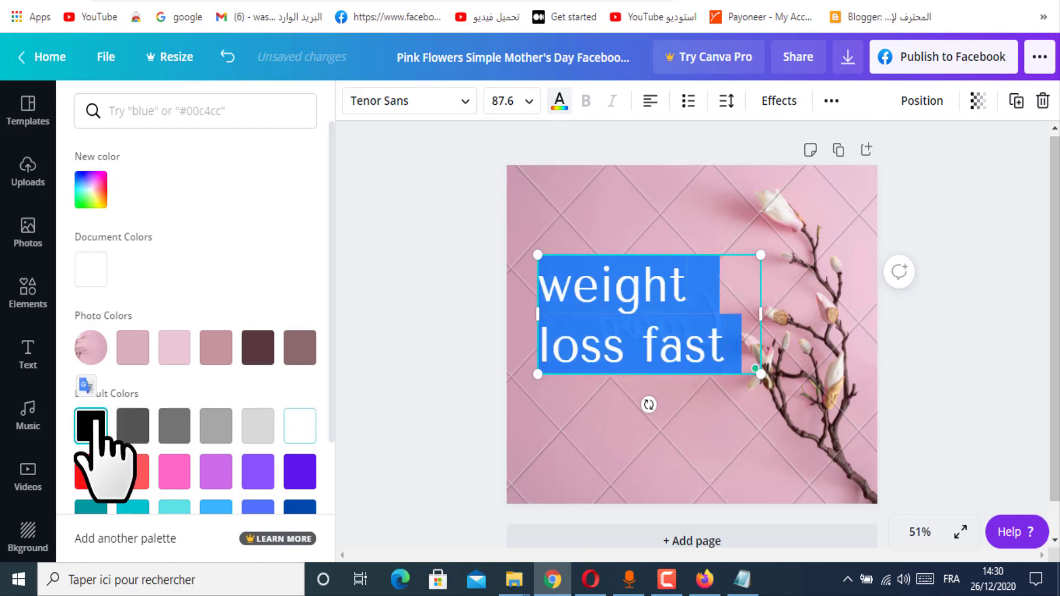
click(569, 298)
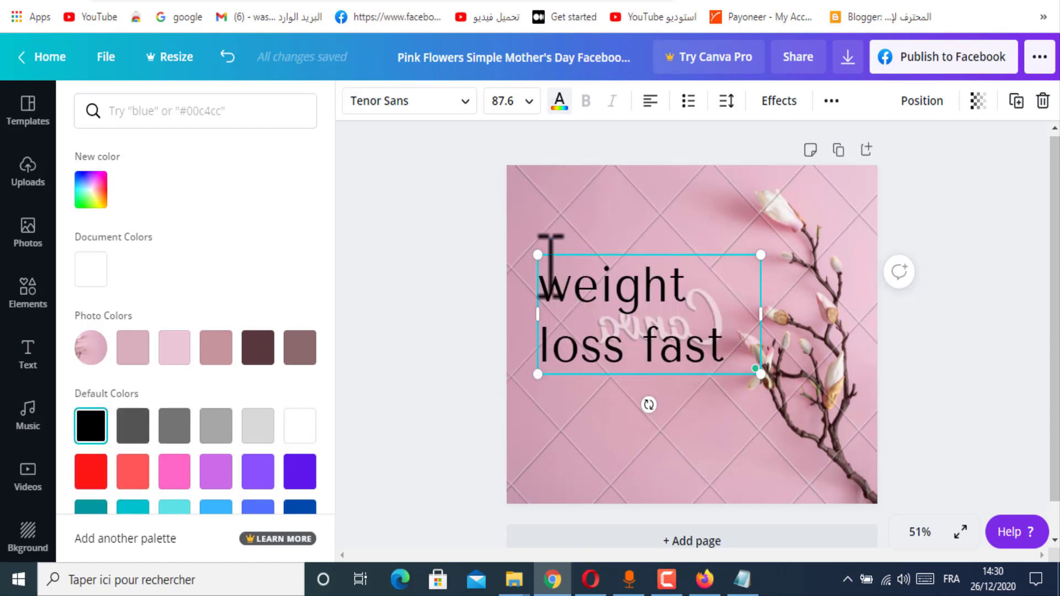
mouse_move(535, 254)
mouse_down()
mouse_move(509, 239)
mouse_move(531, 249)
mouse_up()
Step: Add a new heading to the design and replace its placeholder with the cut "Get free 5 ebook" text
click(27, 295)
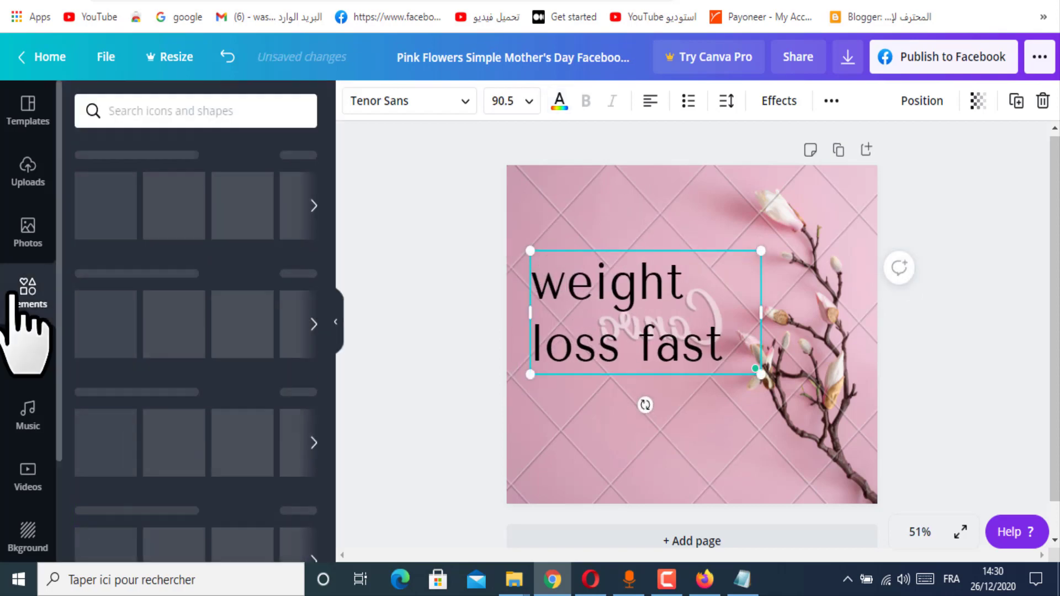
click(28, 356)
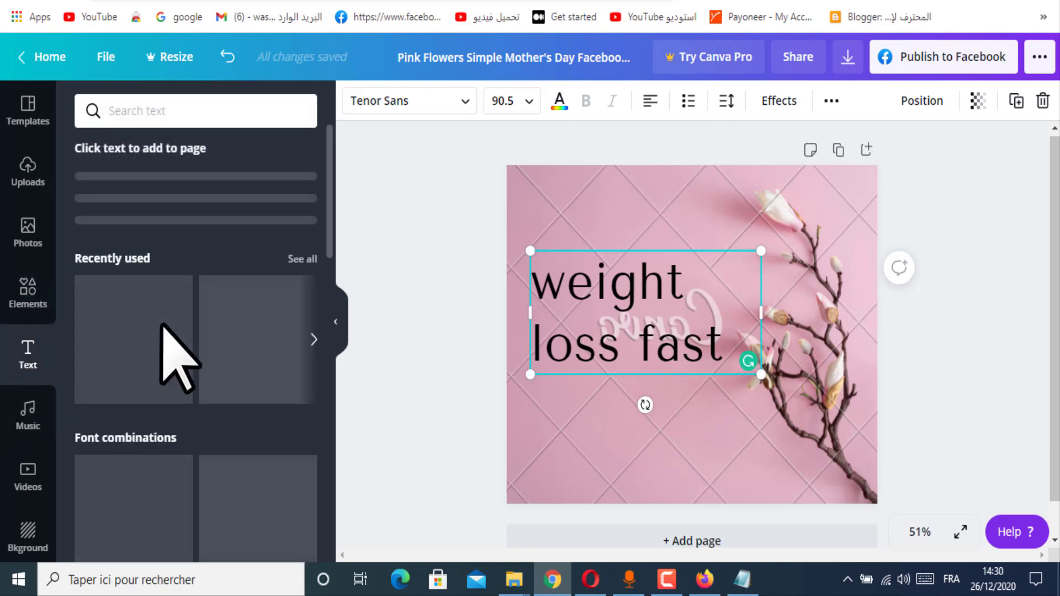
click(171, 194)
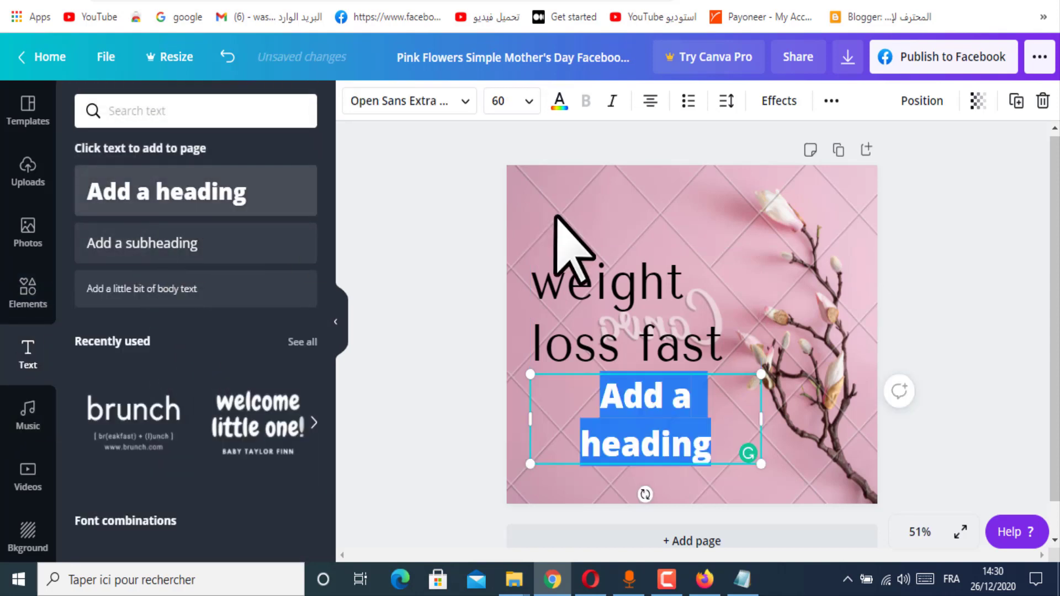
right_click(611, 434)
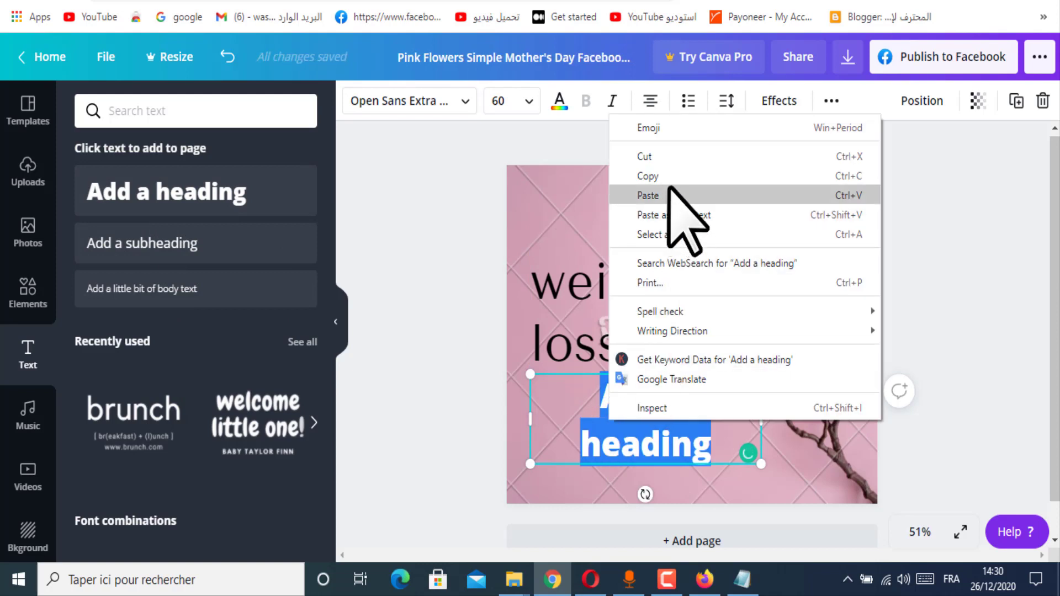
click(671, 196)
Step: Widen the "Get free 5 ebook" heading to fit on one line and move it above "weight loss fast"
drag(761, 419, 817, 399)
click(696, 402)
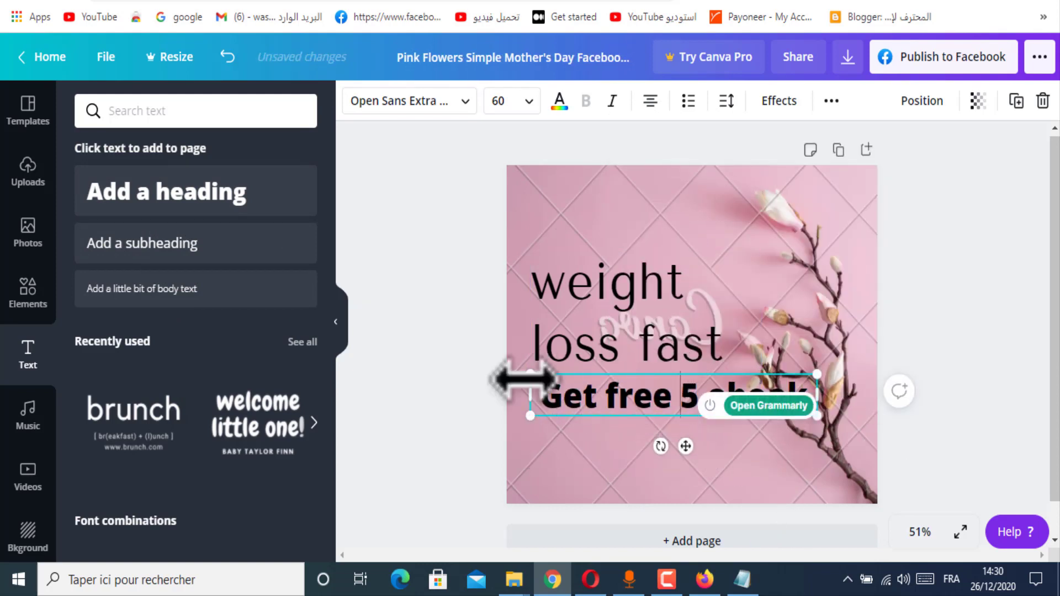
drag(534, 367, 543, 178)
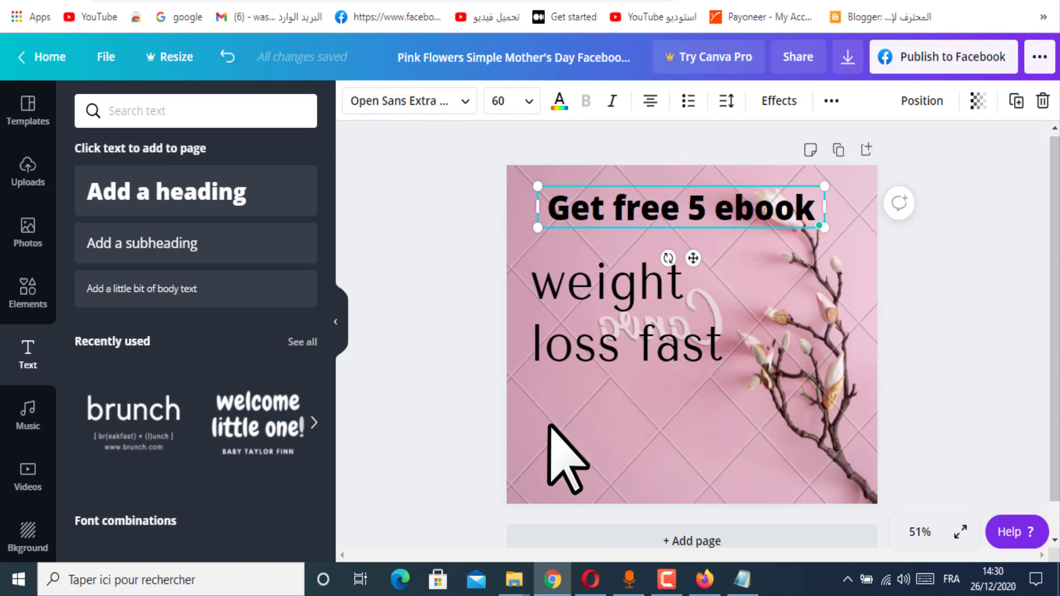
Step: Add another heading to the design and switch to the Google English–Arabic translation page
click(198, 209)
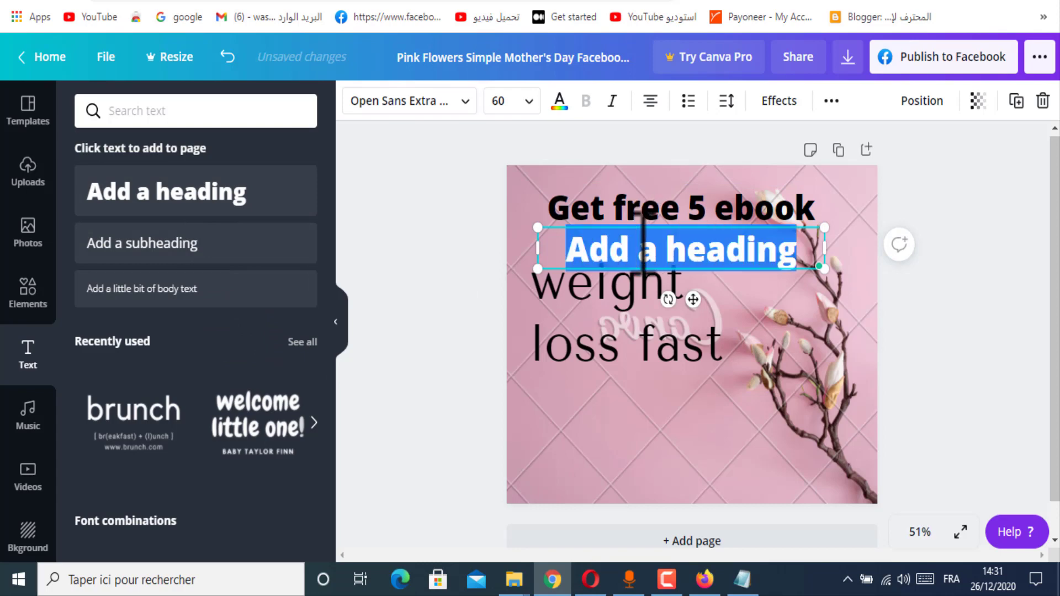
click(673, 1)
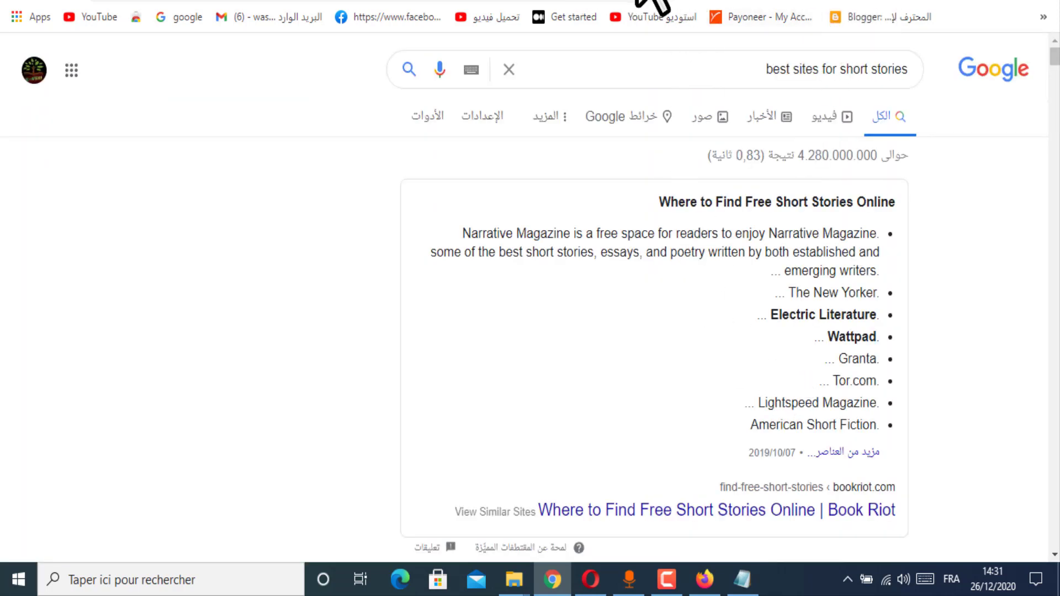
click(552, 3)
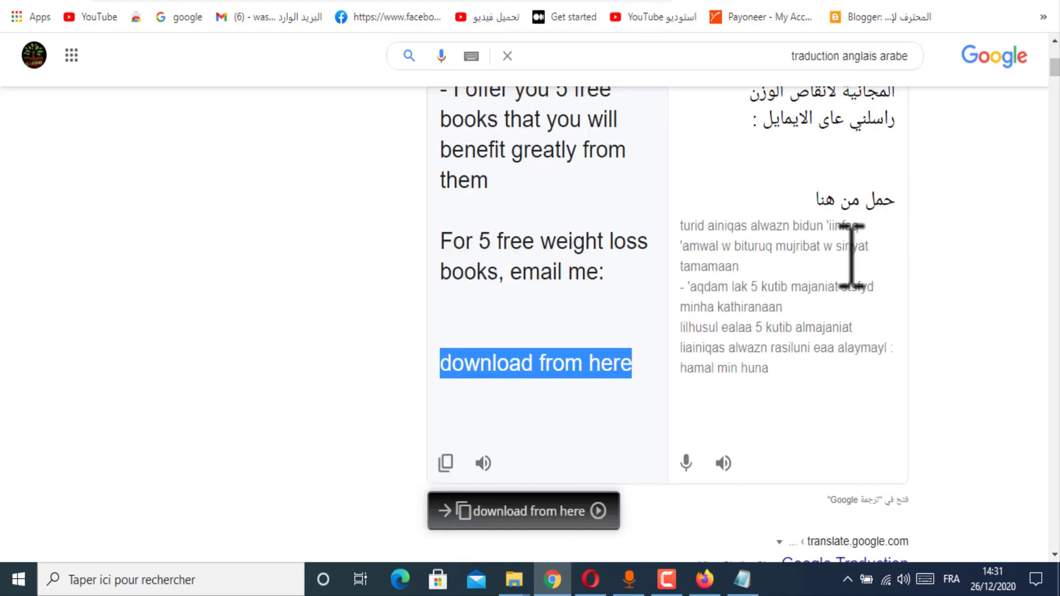
Step: Copy the Arabic sentence inviting readers to email for the 5 free weight-loss books
scroll(848, 251, up, 2)
scroll(863, 268, up, 3)
triple_click(772, 279)
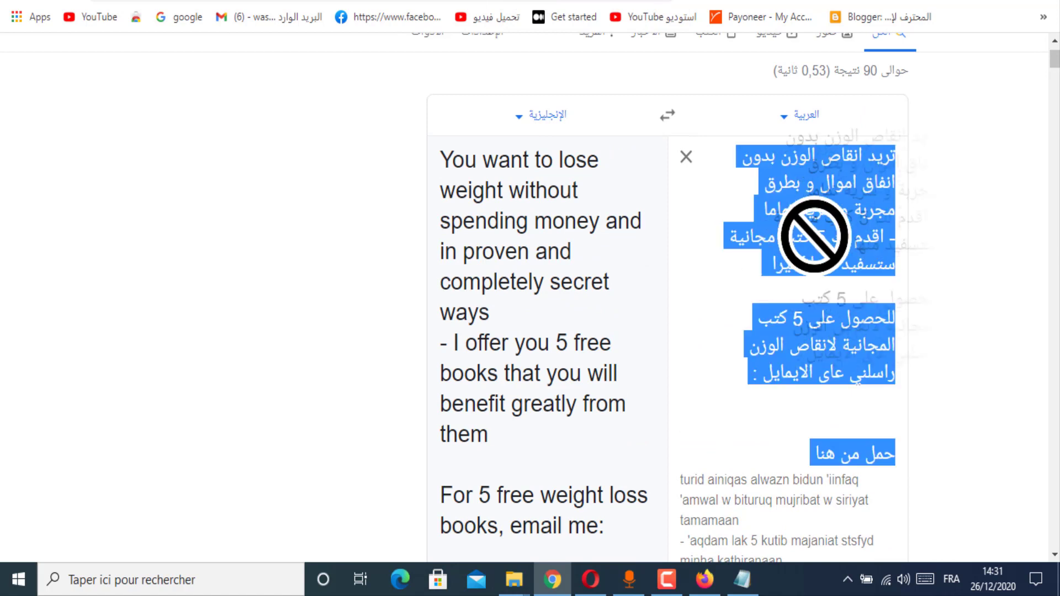
triple_click(826, 346)
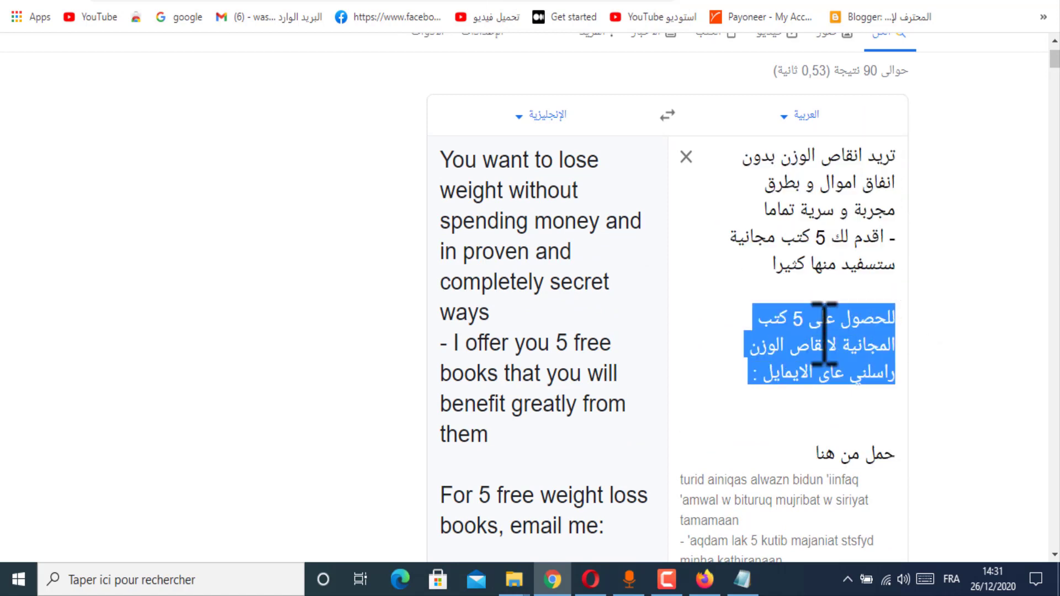
right_click(825, 334)
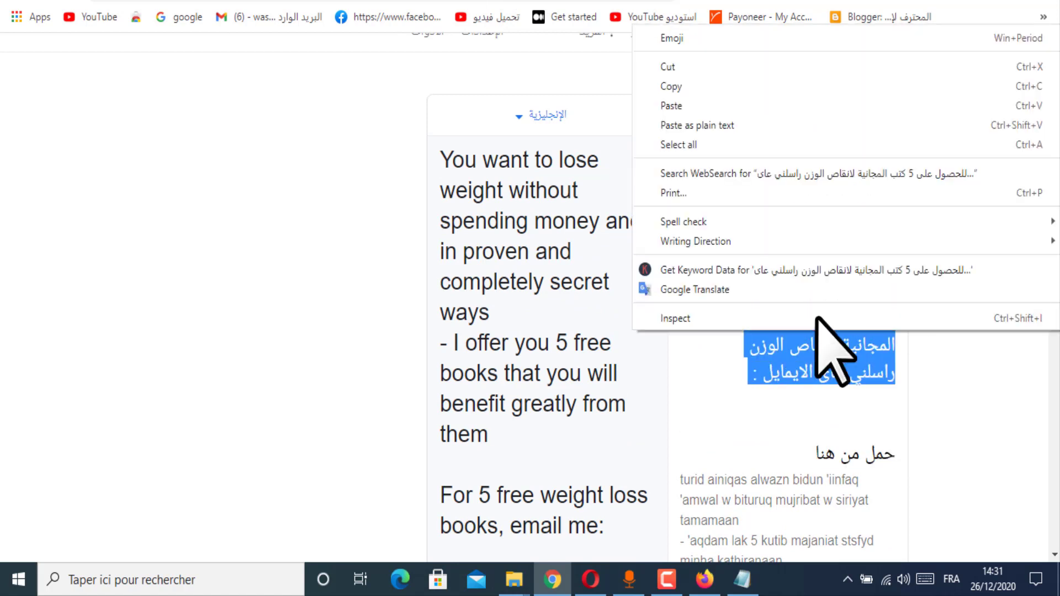
click(730, 88)
scroll(544, 386, down, 2)
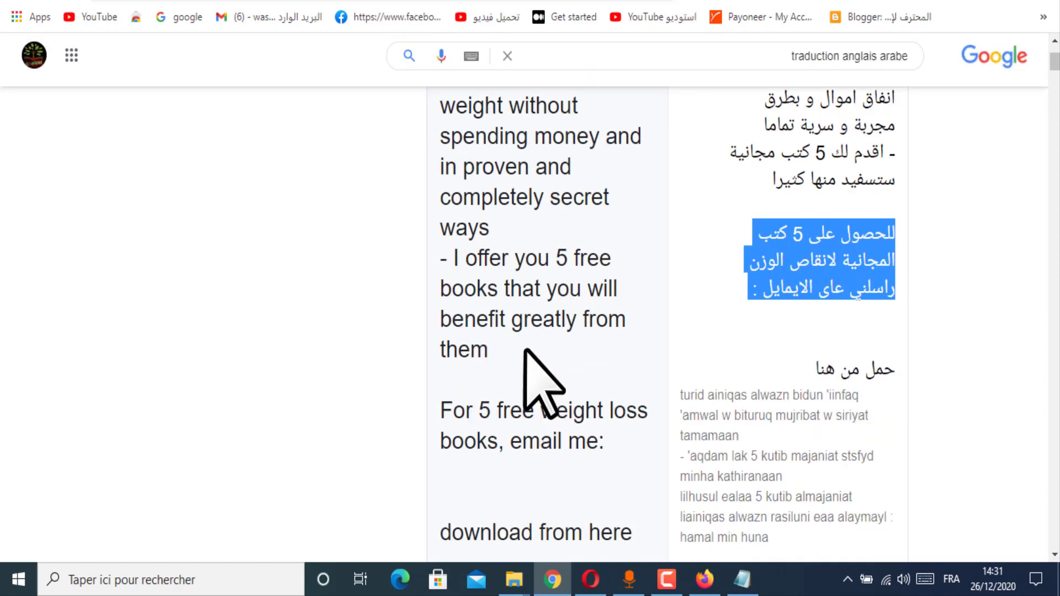
Step: Copy the English sentence "For 5 free weight loss books, email me:" from the translation
drag(604, 442, 426, 410)
right_click(495, 414)
click(523, 423)
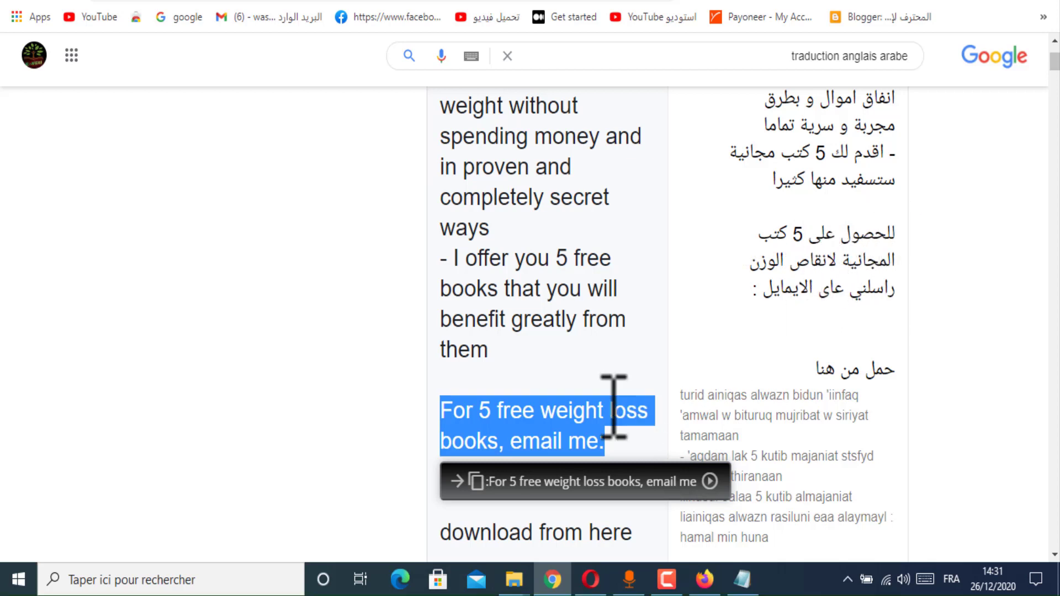
Step: Correct the misspelled Arabic word to "على" and copy the English translation "For 5 free weight loss books, email me:"
triple_click(825, 298)
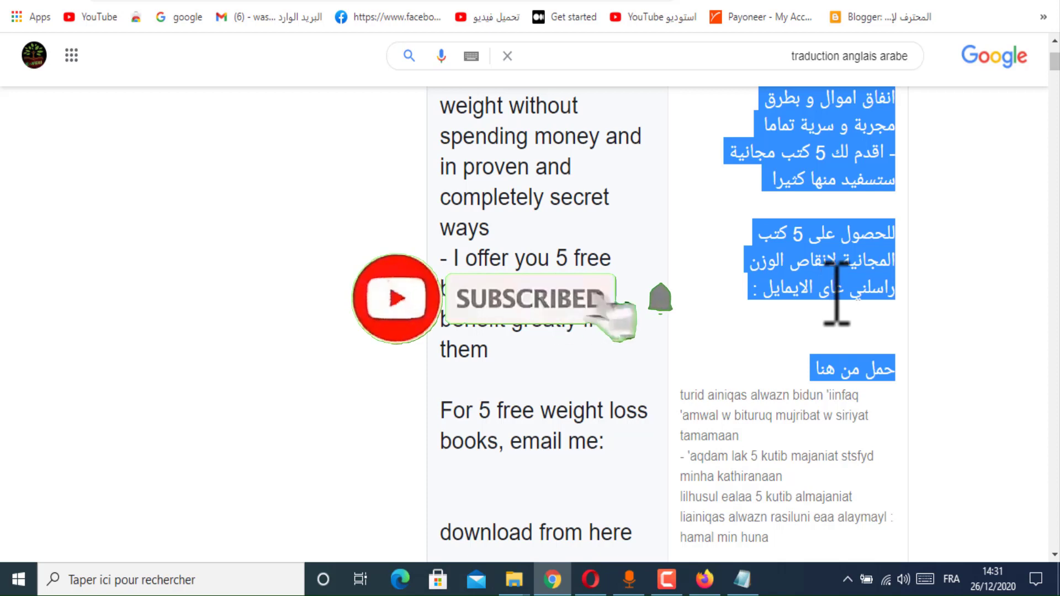
click(837, 296)
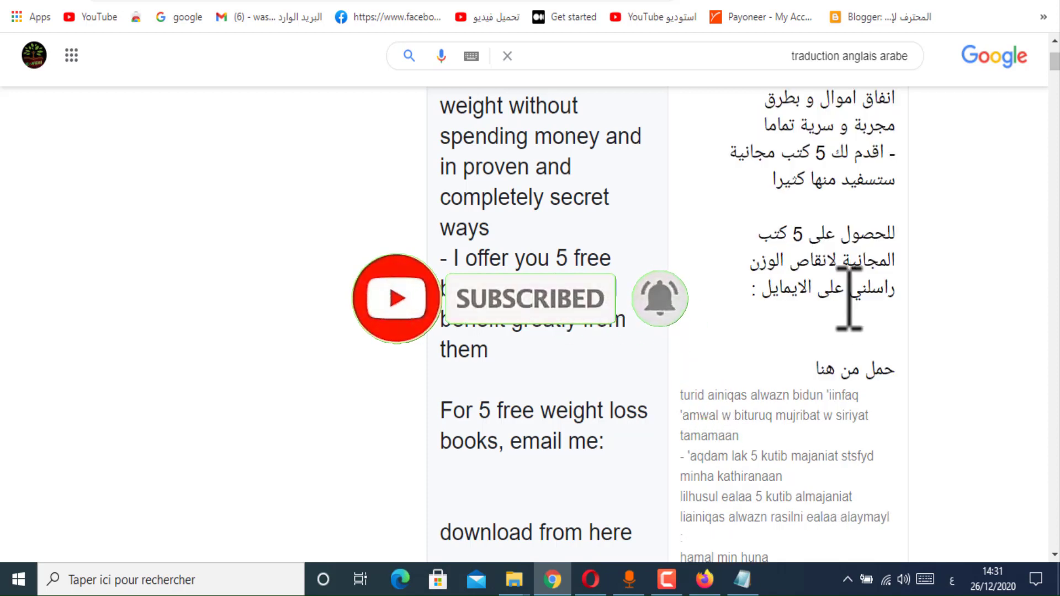
triple_click(563, 442)
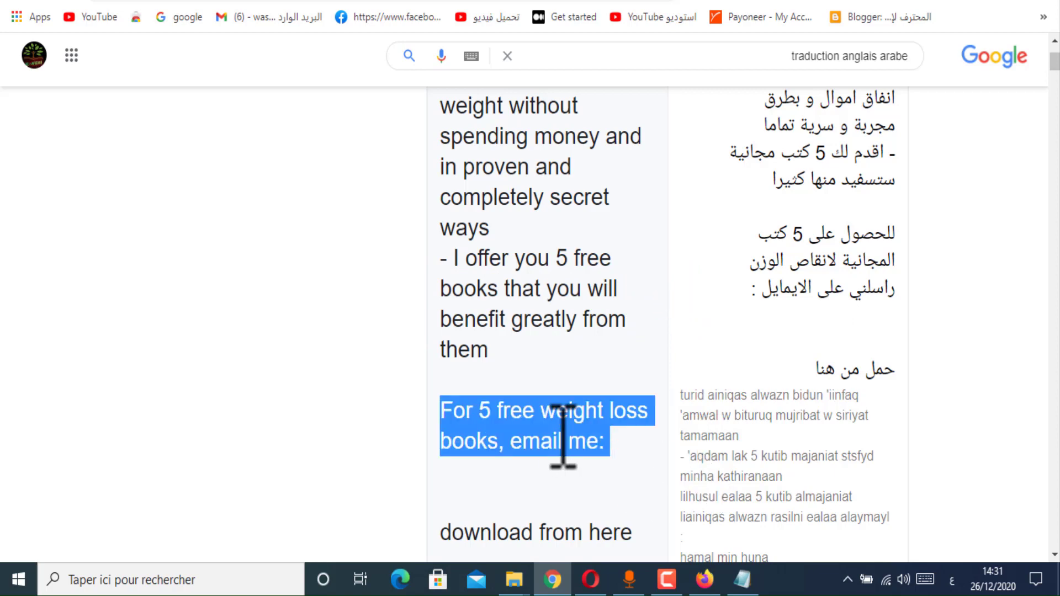
right_click(561, 442)
click(608, 390)
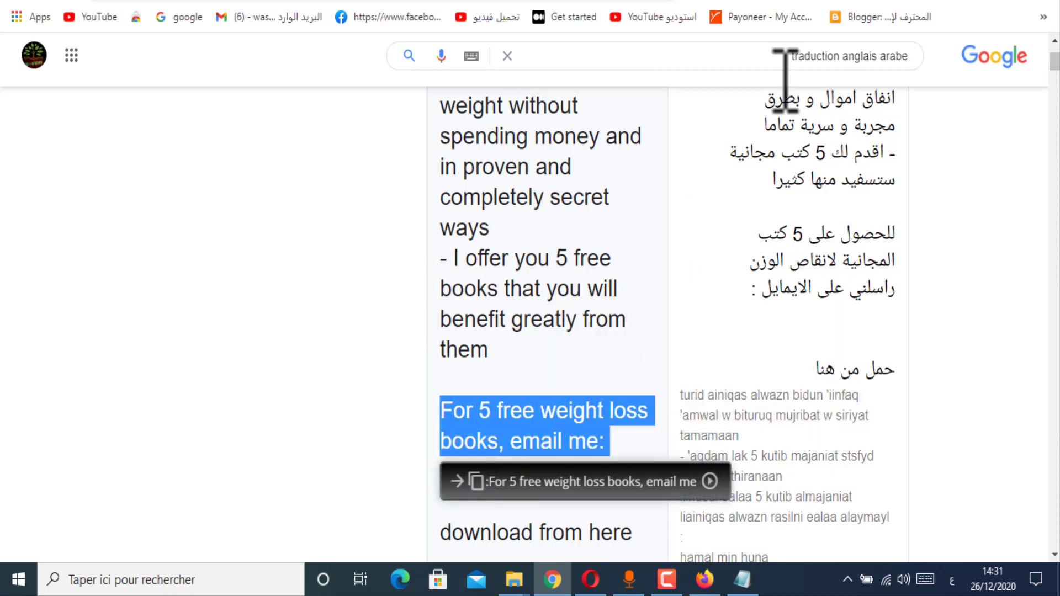
Step: Return to Canva, replace the new heading's placeholder with the copied "For 5 free weight loss books, email me:" and shrink it to font size 30
click(883, 1)
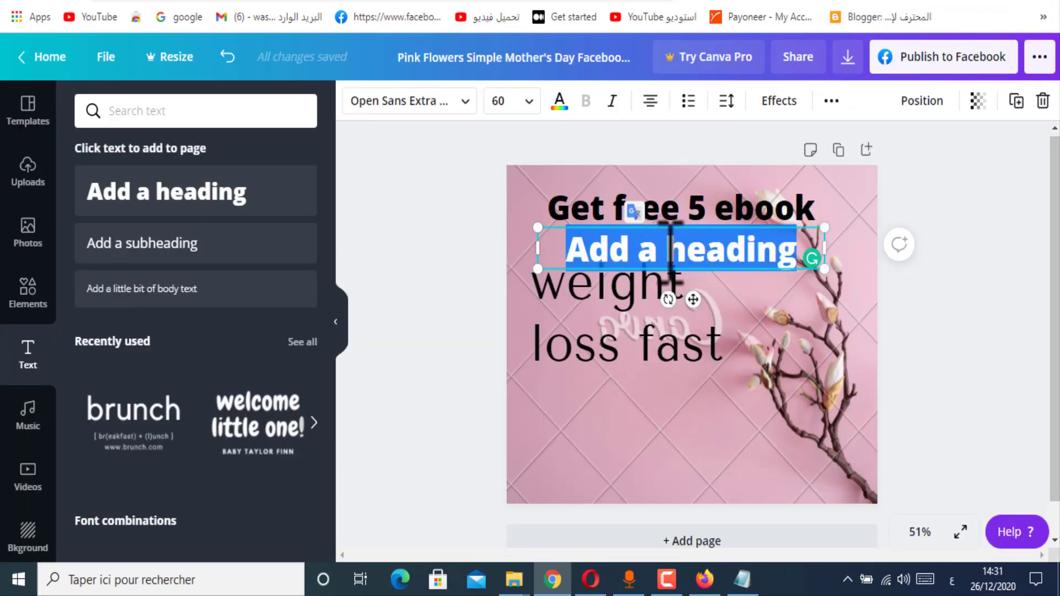
right_click(667, 243)
click(715, 319)
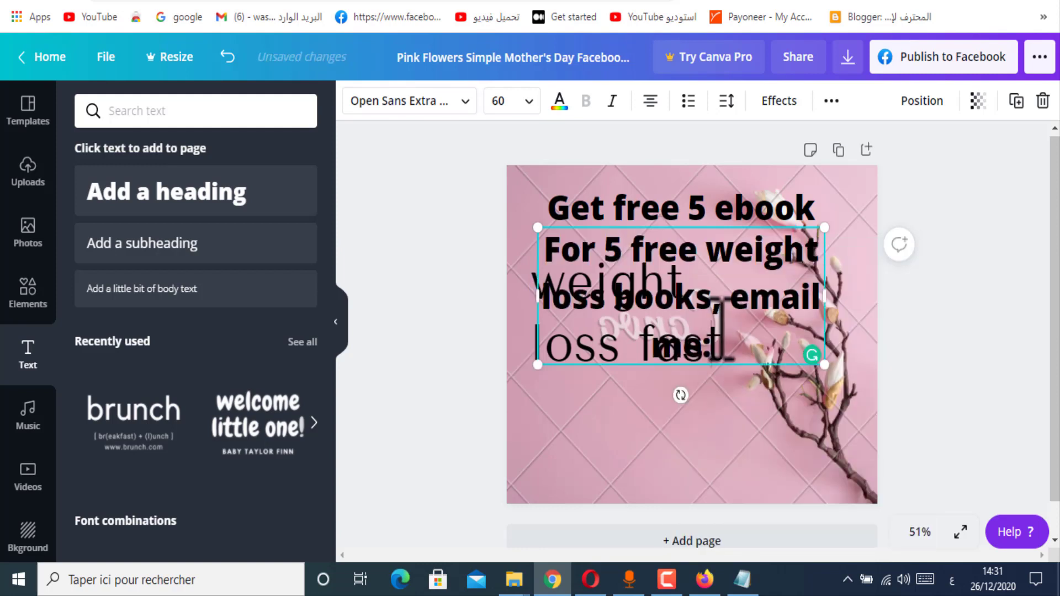
drag(825, 363, 830, 264)
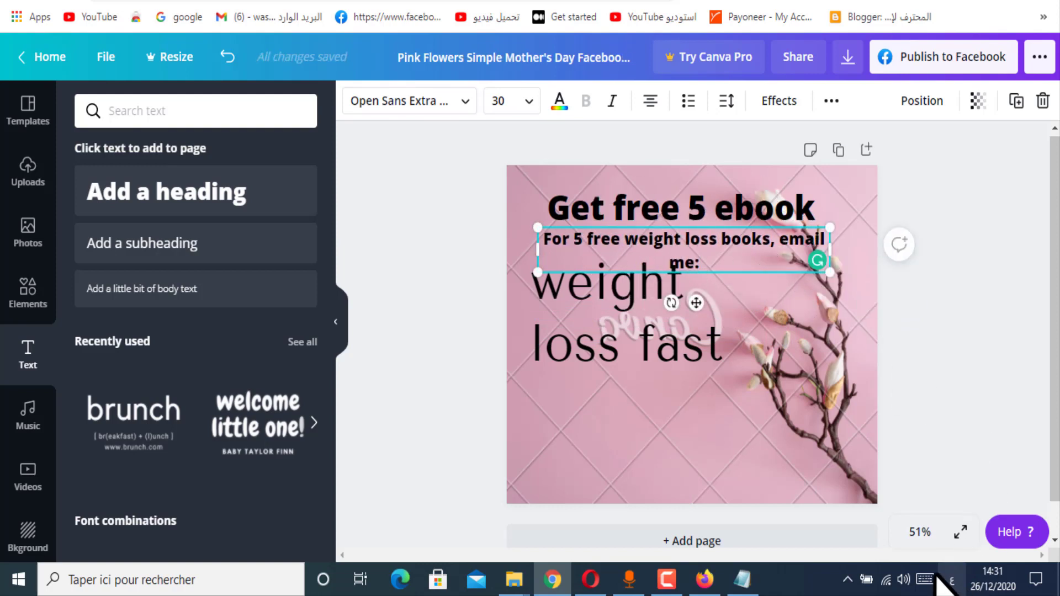
click(666, 588)
click(977, 514)
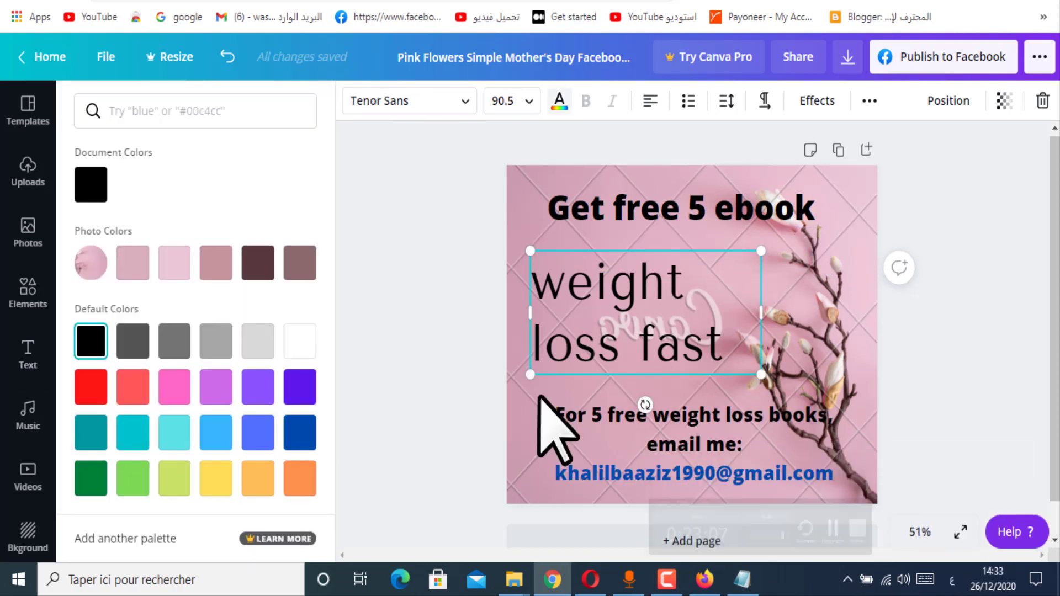